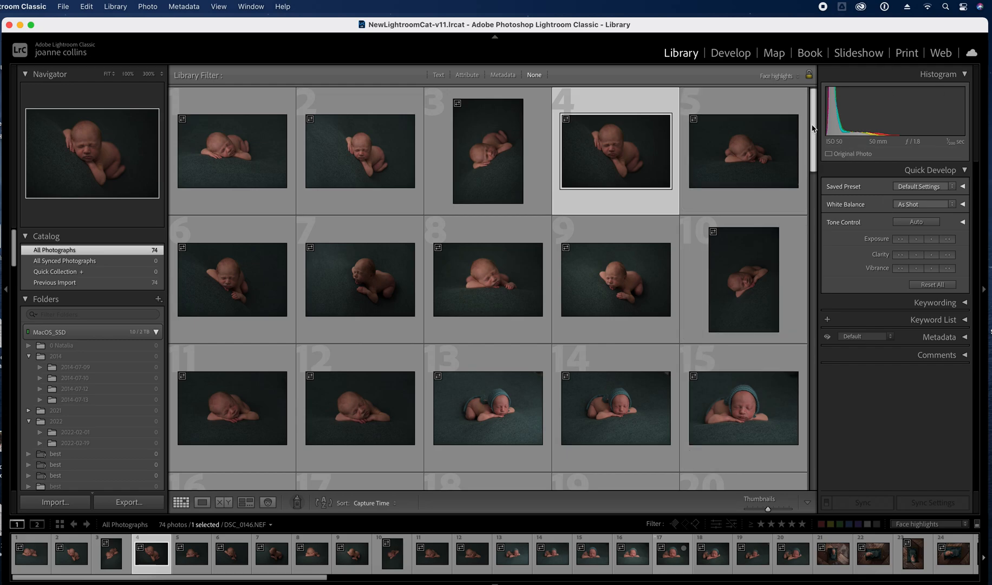
Reduce the grid thumbnail size so that eight photos fit in each row
scroll(805, 195, "down", 5)
scroll(805, 195, "down", 15)
scroll(761, 264, "up", 10)
scroll(761, 264, "up", 14)
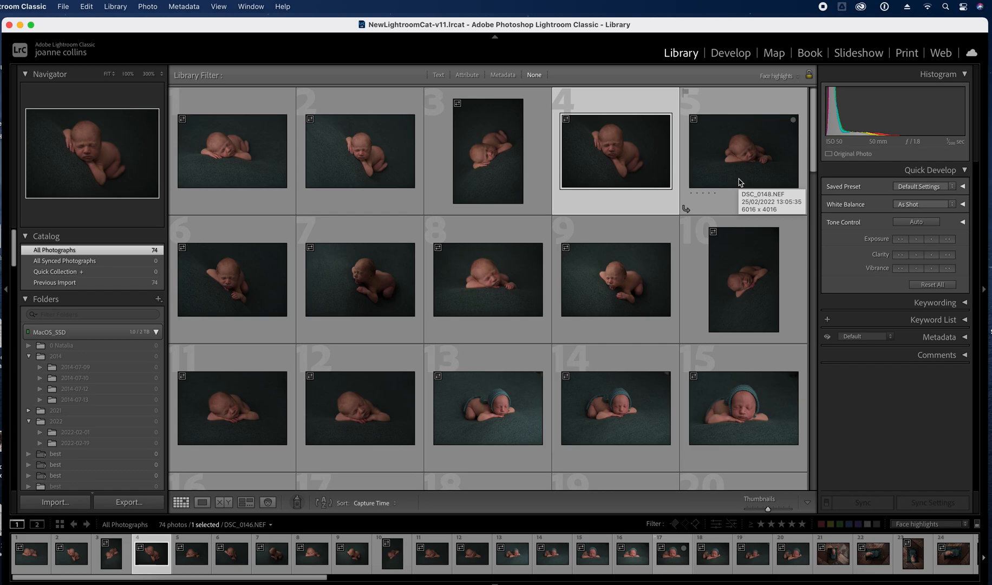
left_click_drag(817, 116, 836, 106)
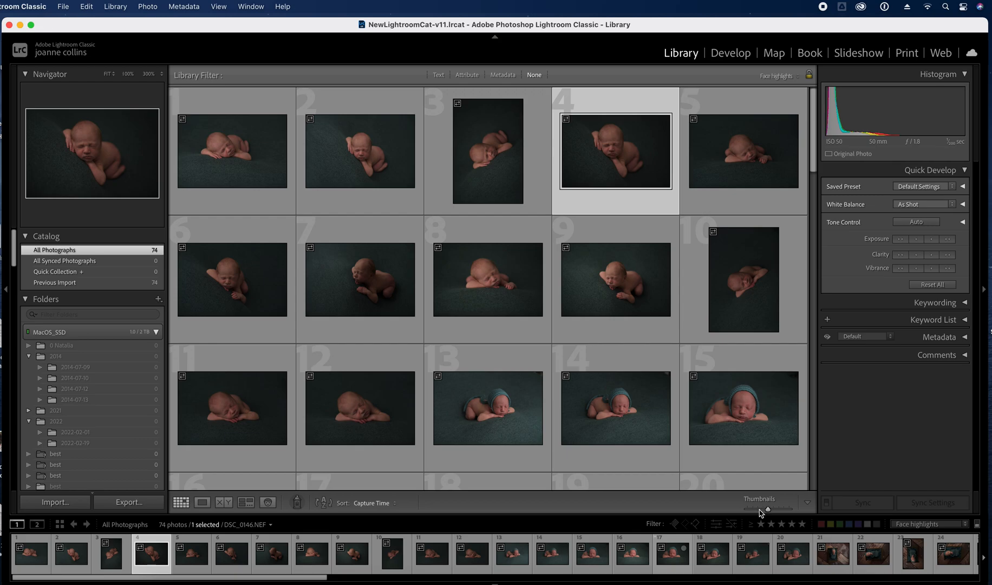
left_click_drag(769, 512, 761, 512)
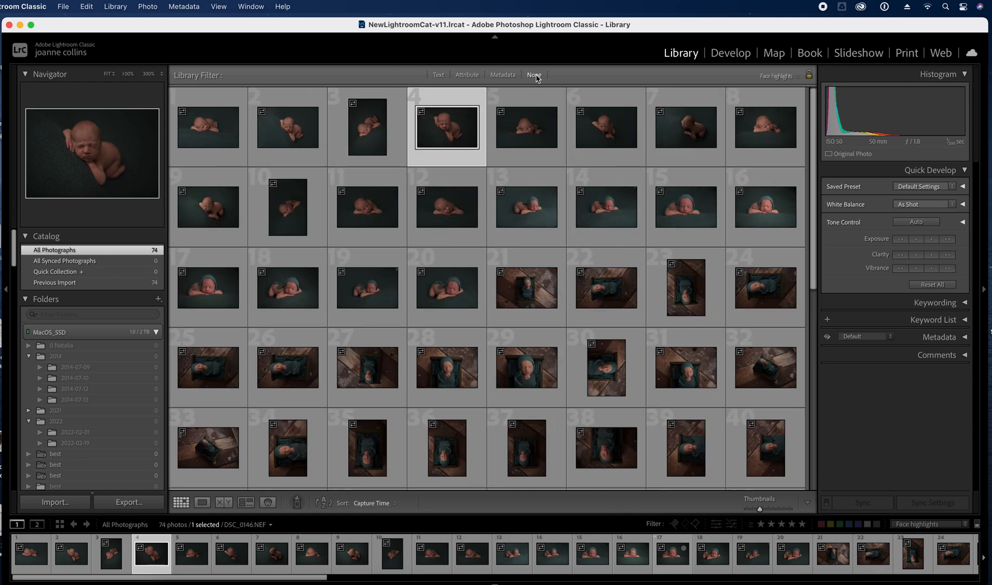
Select the wrongly oriented photos 3, 10, 22, 25, 26, 34, 39 and 40 together in the grid
left_click(367, 145)
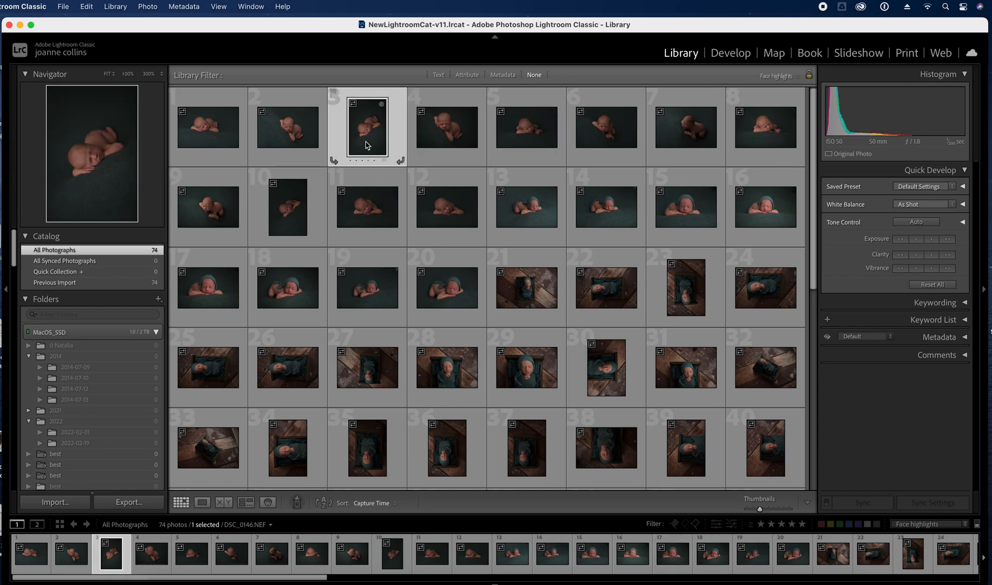
left_click(277, 226, "super")
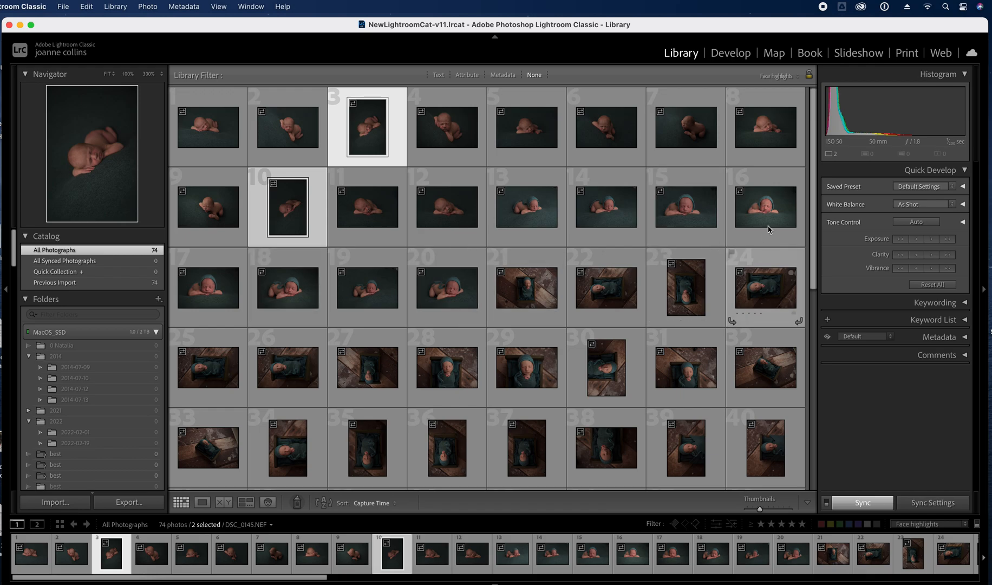
left_click(608, 299, "super")
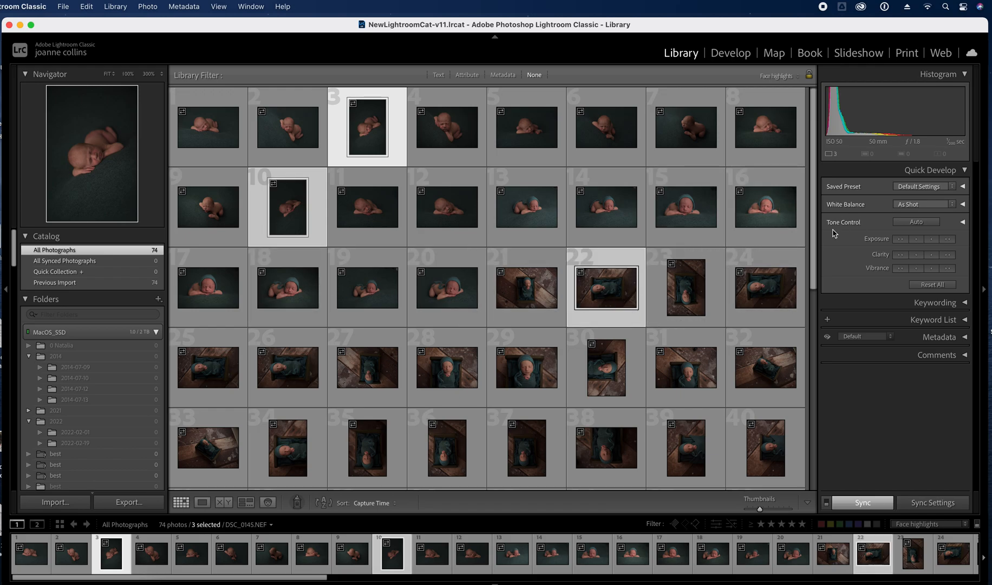
left_click_drag(814, 257, 812, 275)
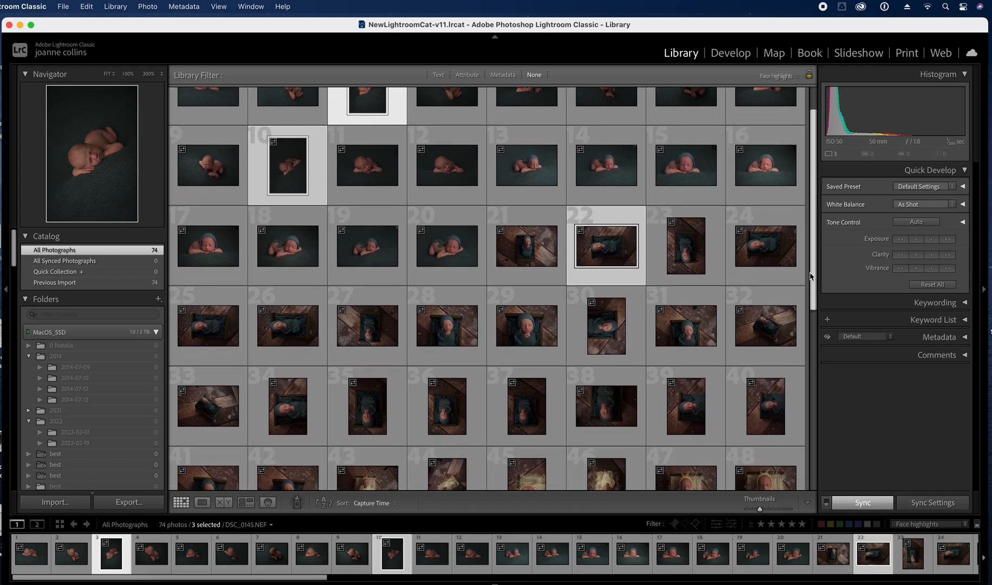
left_click(216, 335, "super")
left_click(287, 334, "super")
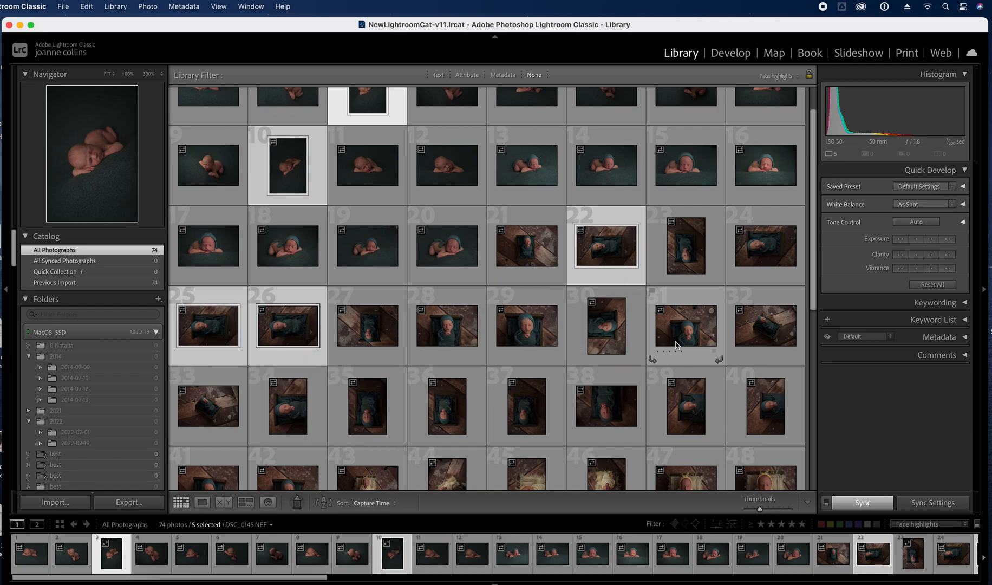
left_click_drag(815, 305, 813, 366)
left_click(312, 306, "super")
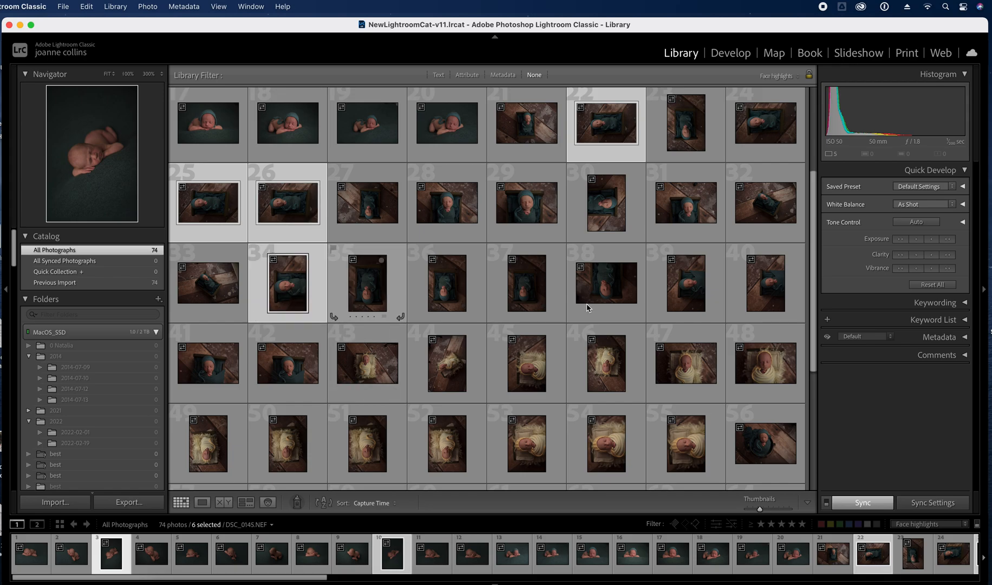
left_click(686, 300, "super")
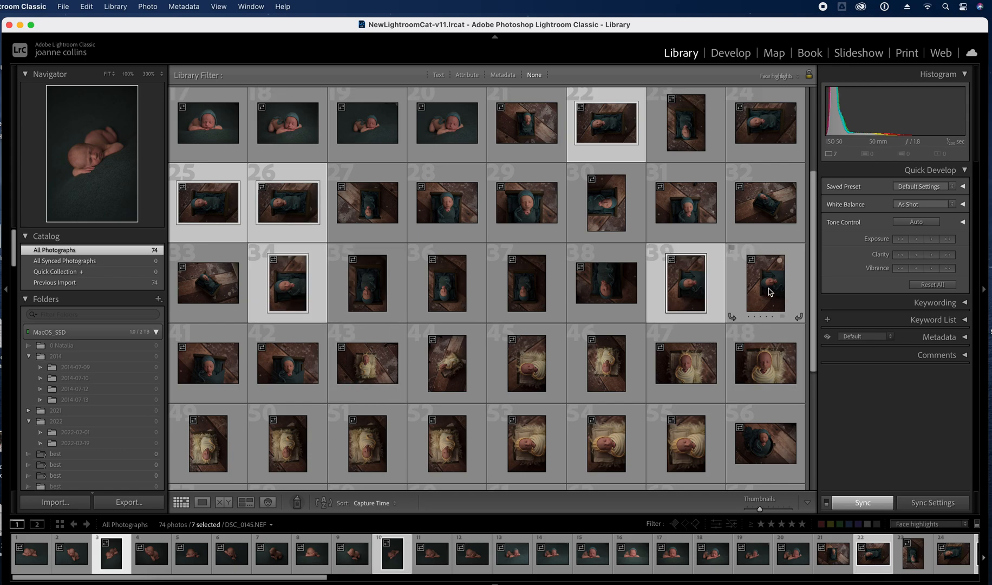
left_click(770, 293, "super")
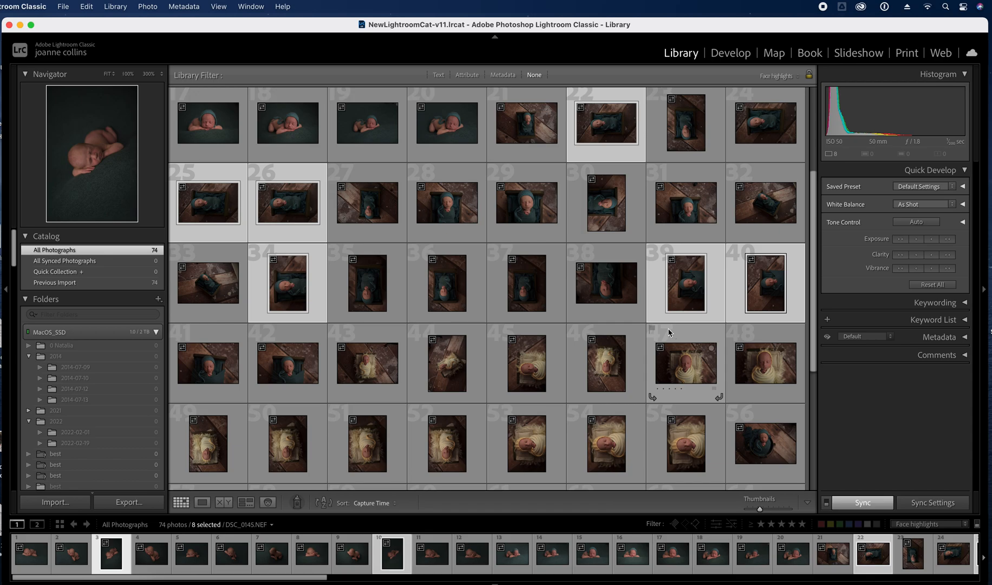
Add photos 53, 54, 55 and 60 to the selection and rotate all selected photos clockwise
left_click_drag(817, 330, 821, 376)
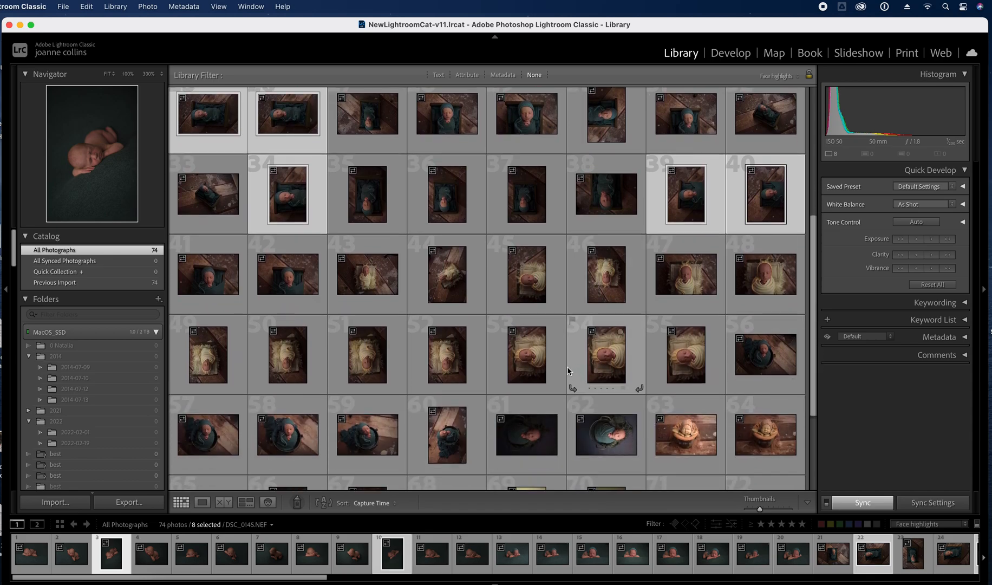
left_click(563, 367, "super")
left_click(606, 366, "super")
left_click(686, 372, "super")
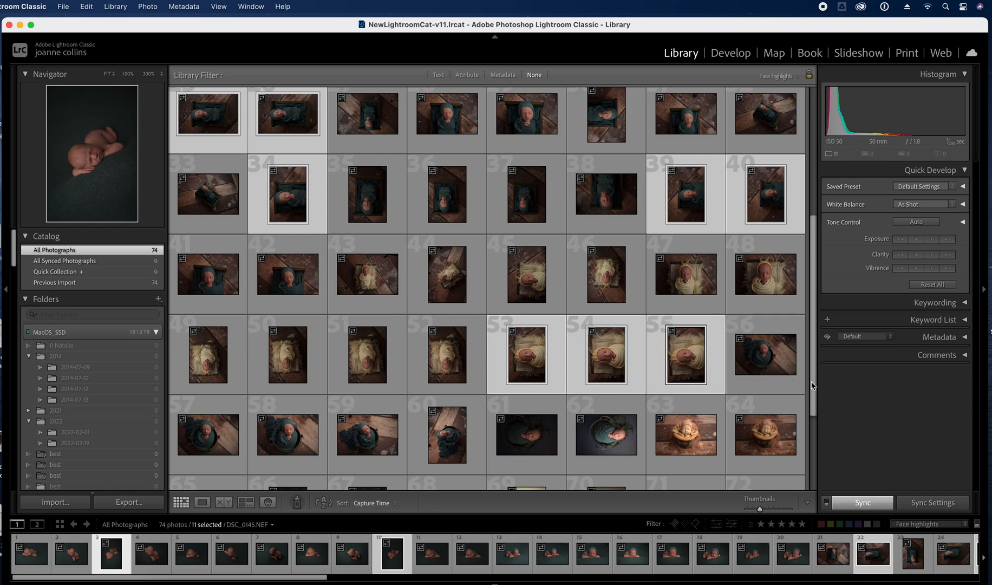
left_click_drag(814, 387, 818, 467)
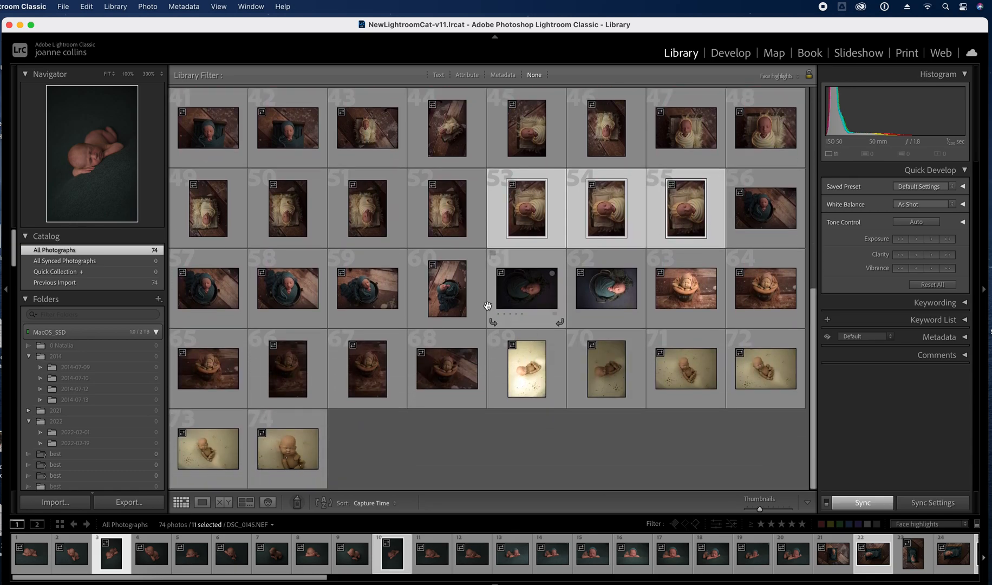
left_click(454, 296, "super")
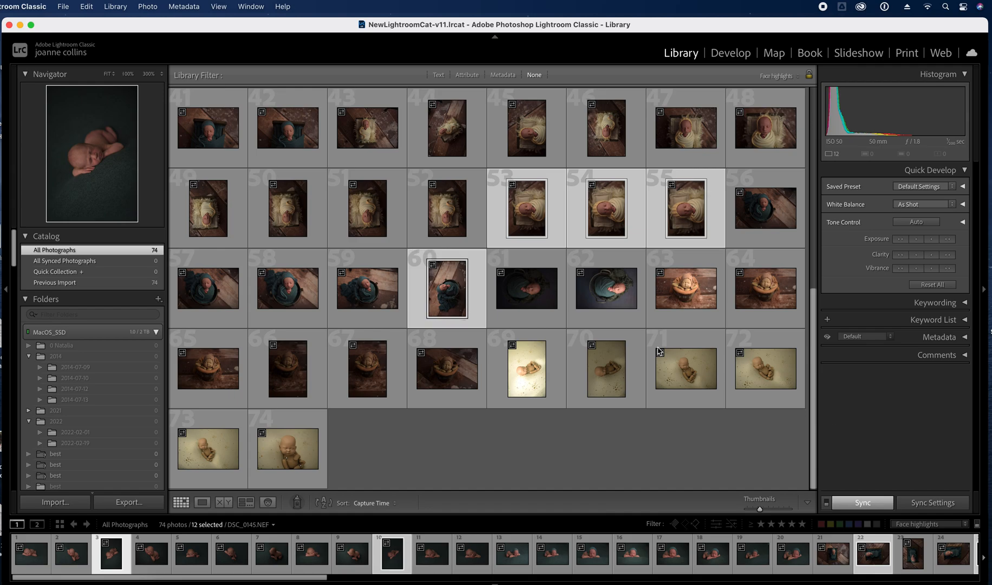
left_click_drag(817, 434, 819, 234)
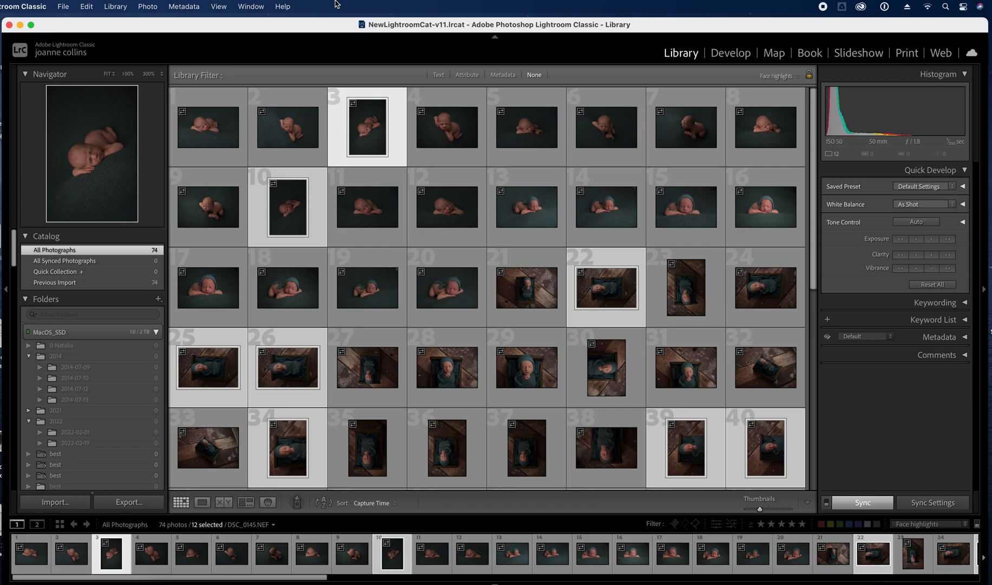
left_click(157, 7)
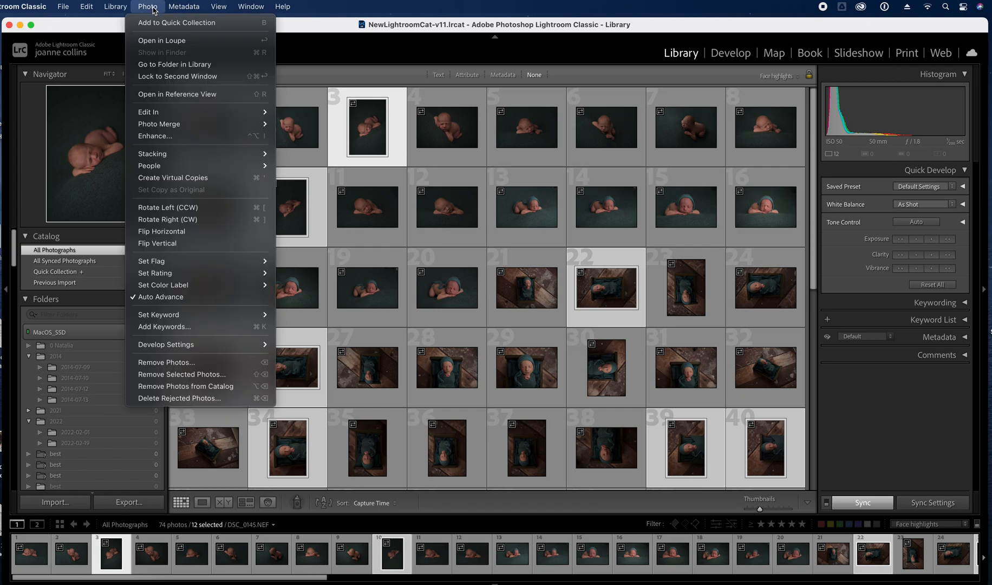
left_click(196, 219)
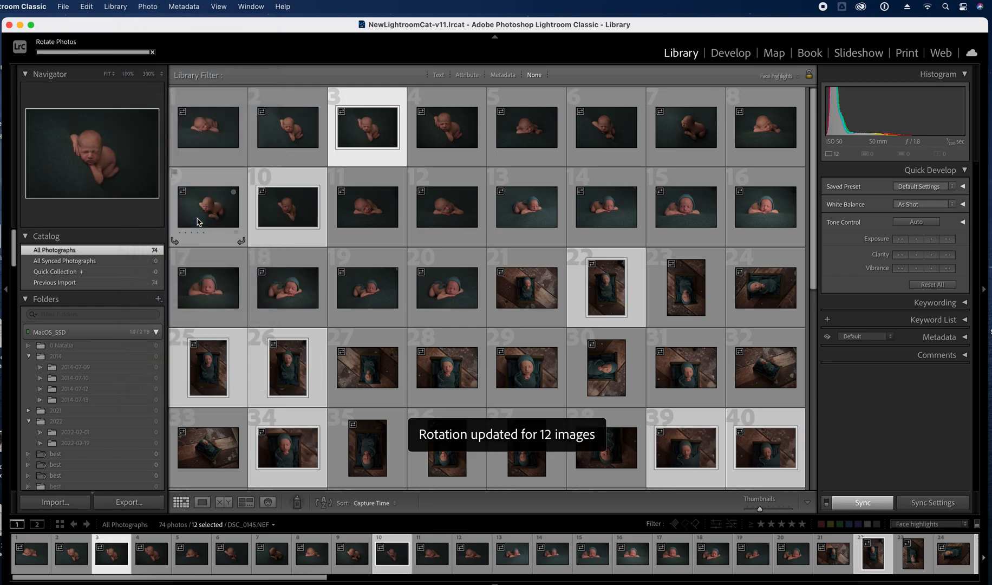
Start a new selection with the upside-down photos 23, 27, 35, 36, 37 and 38
left_click(454, 102)
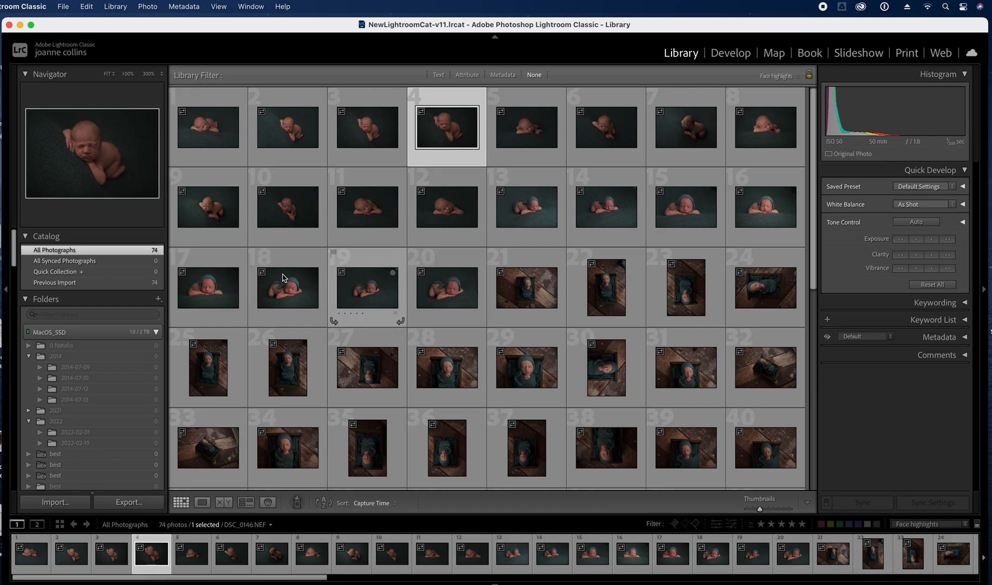
left_click(684, 303)
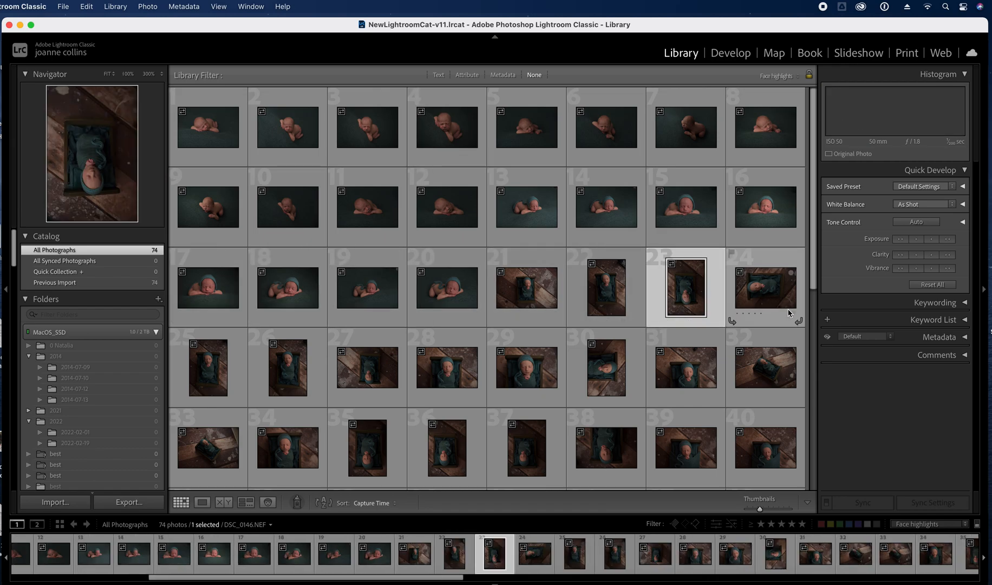
left_click_drag(814, 275, 814, 281)
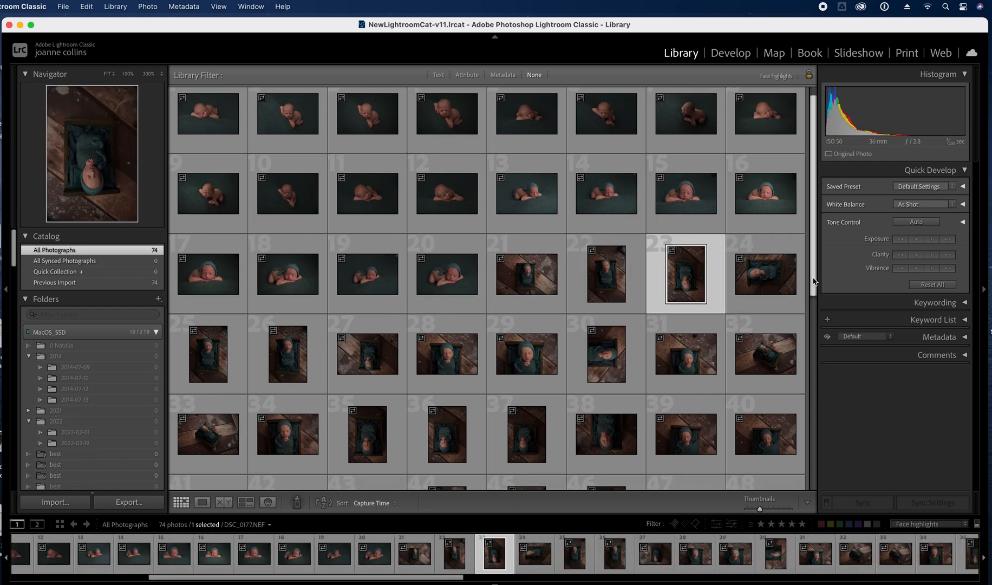
left_click(370, 362, "super")
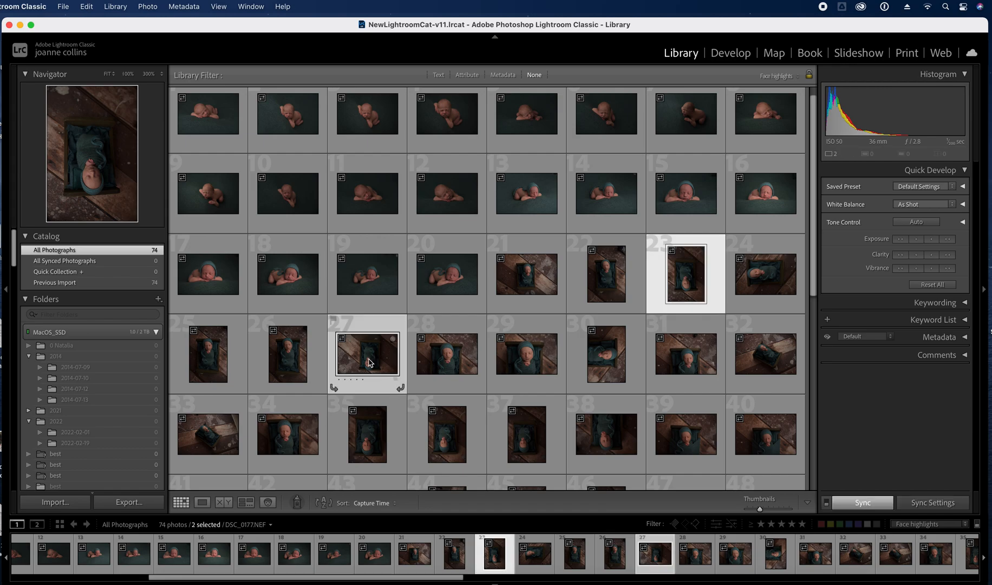
left_click_drag(812, 266, 819, 309)
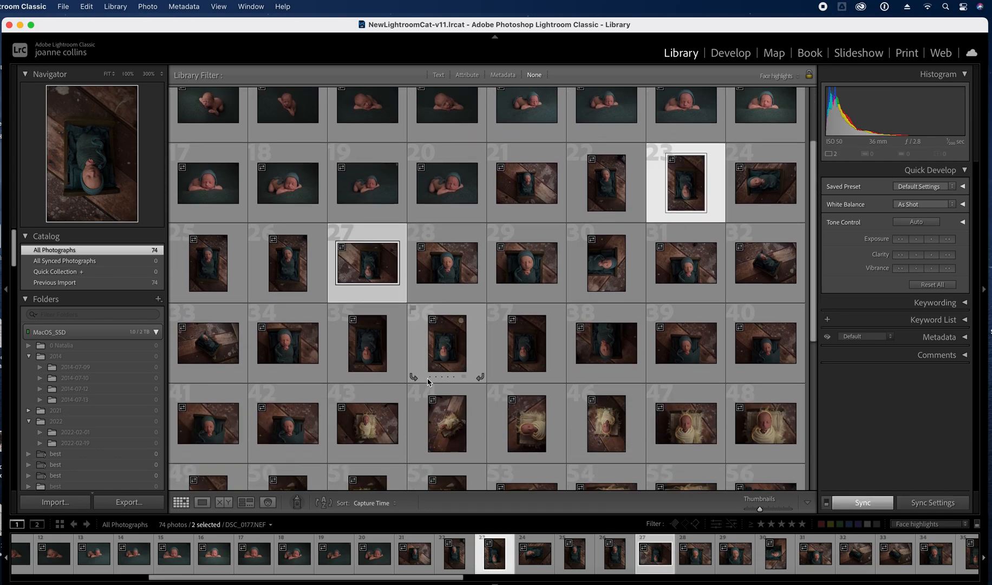
left_click(378, 361, "super")
left_click(445, 357, "super")
left_click(532, 363, "super")
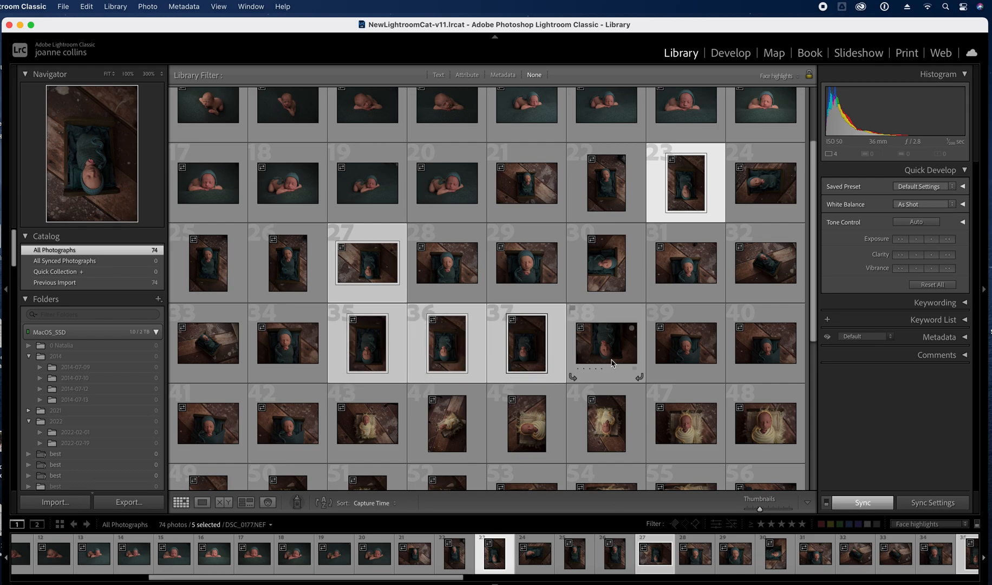
left_click(620, 361, "super")
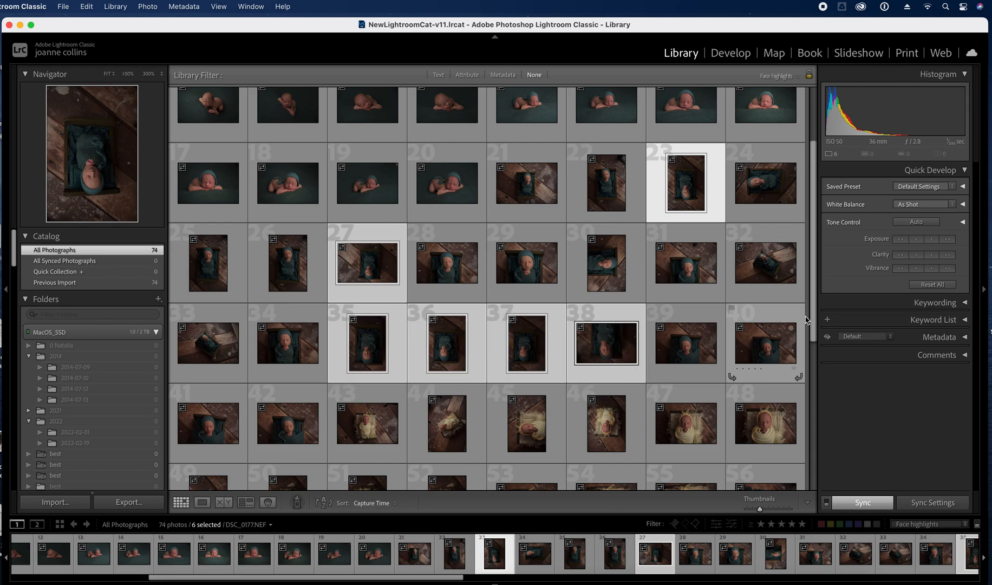
Add photos 46, 49, 50, 51 and 52 to the selection and flip all selected photos vertically
left_click_drag(815, 323, 815, 361)
left_click(607, 344, "super")
left_click(212, 433, "super")
left_click(294, 433, "super")
left_click(368, 428, "super")
left_click(447, 428, "super")
left_click_drag(816, 352, 817, 396)
left_click(815, 219)
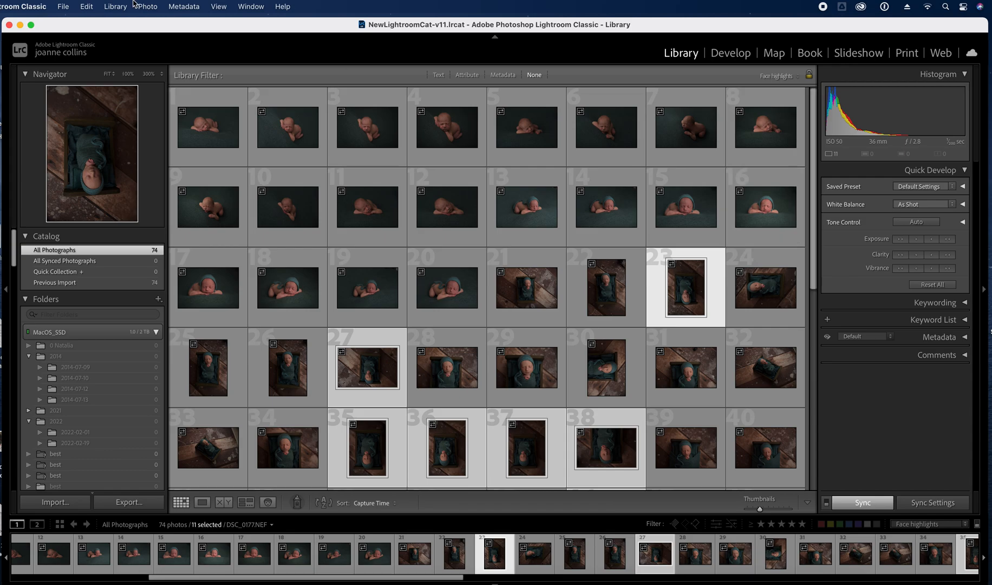
left_click(148, 7)
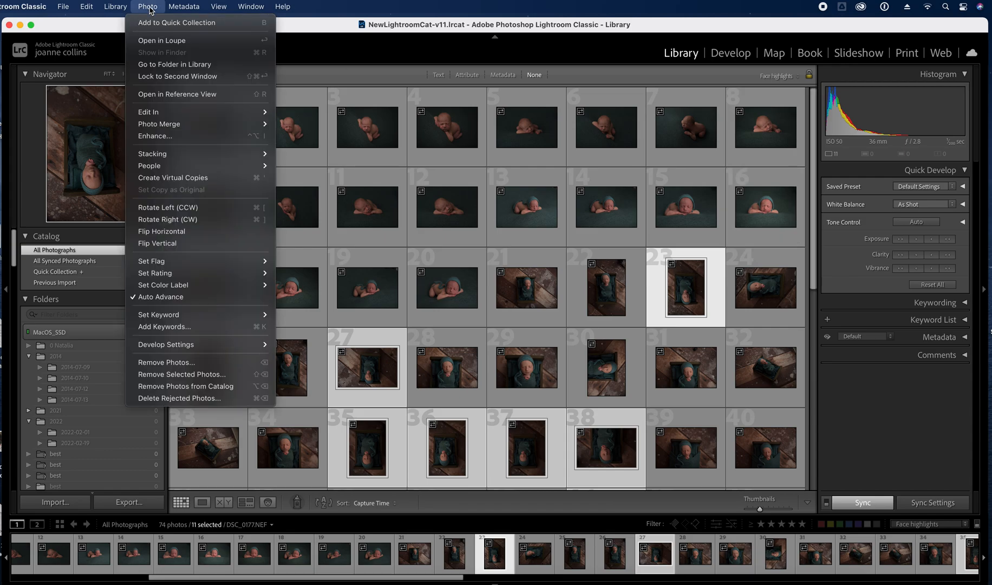
left_click(191, 246)
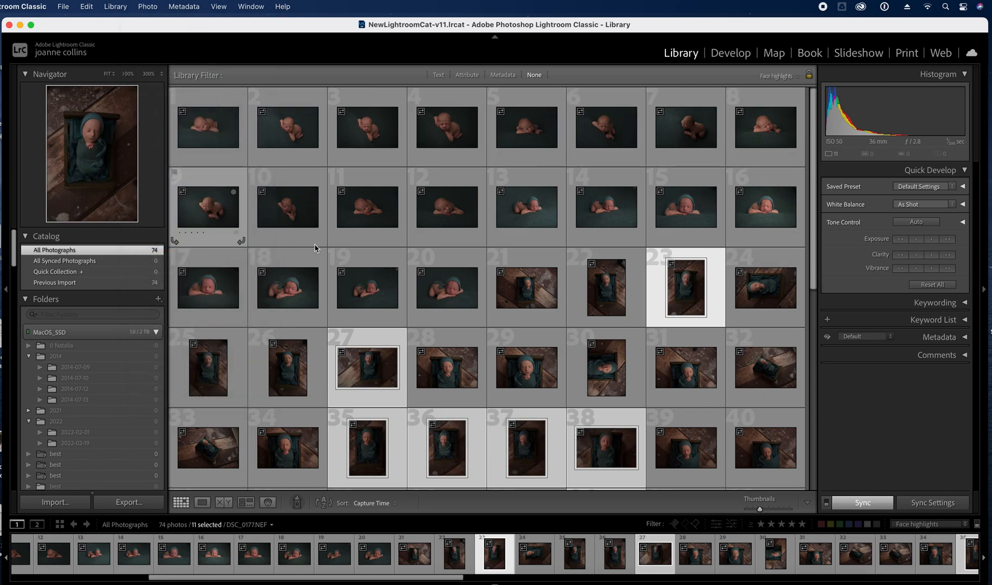
Select only photo 24 and rotate it clockwise
left_click(779, 288)
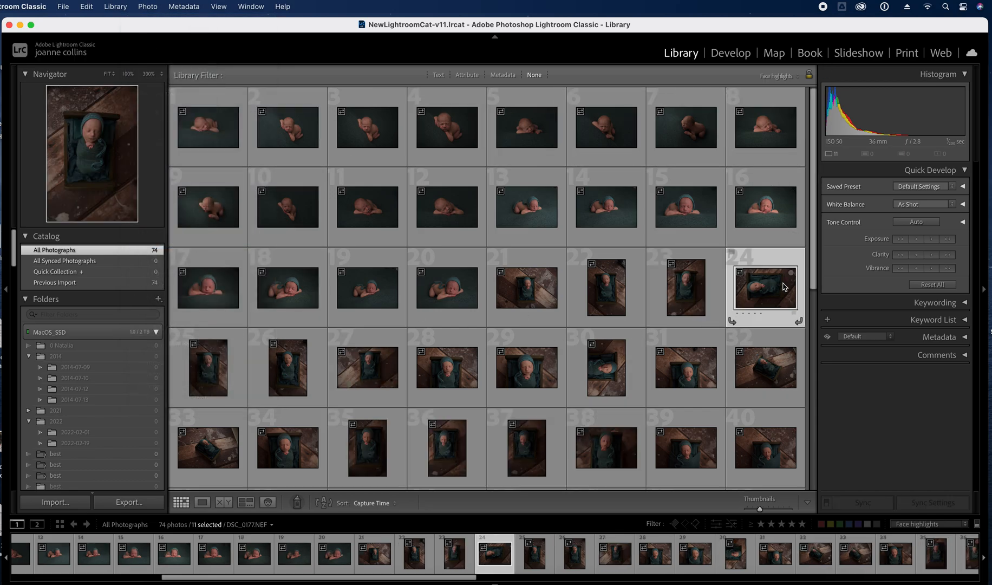
left_click(147, 6)
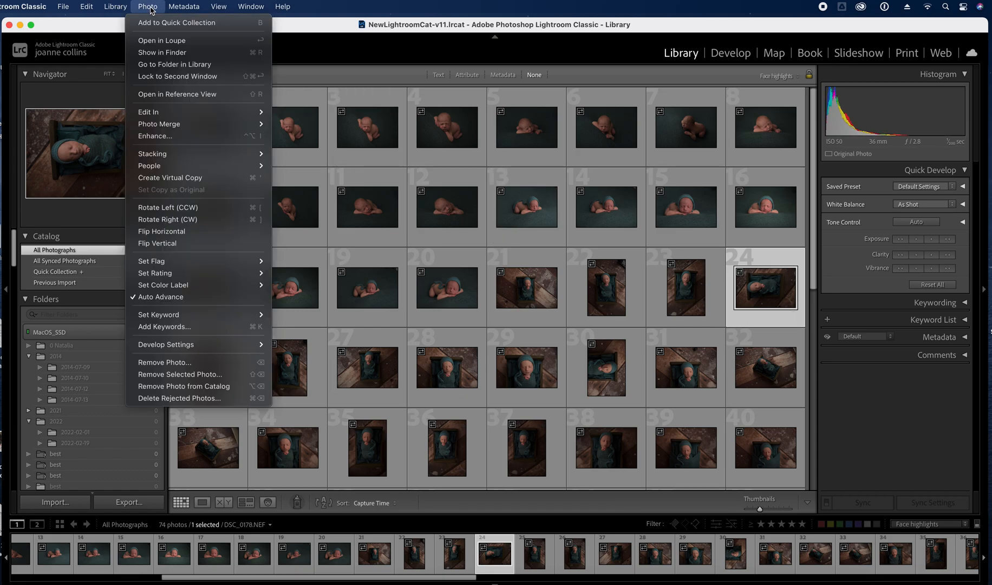
left_click(195, 219)
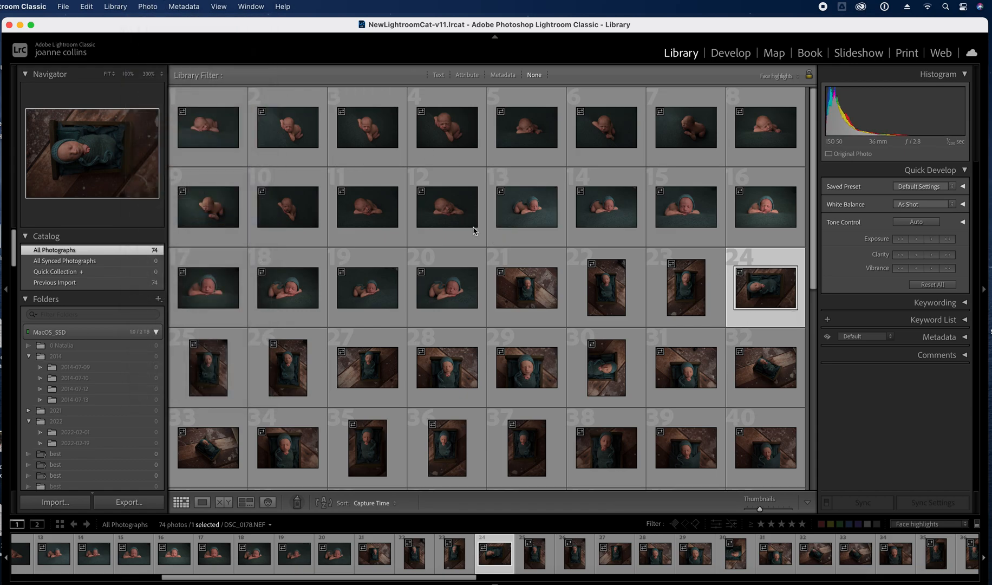
Select photo 30 together with two sideways photos further down the grid and rotate them counter-clockwise
scroll(816, 295, "down", 1)
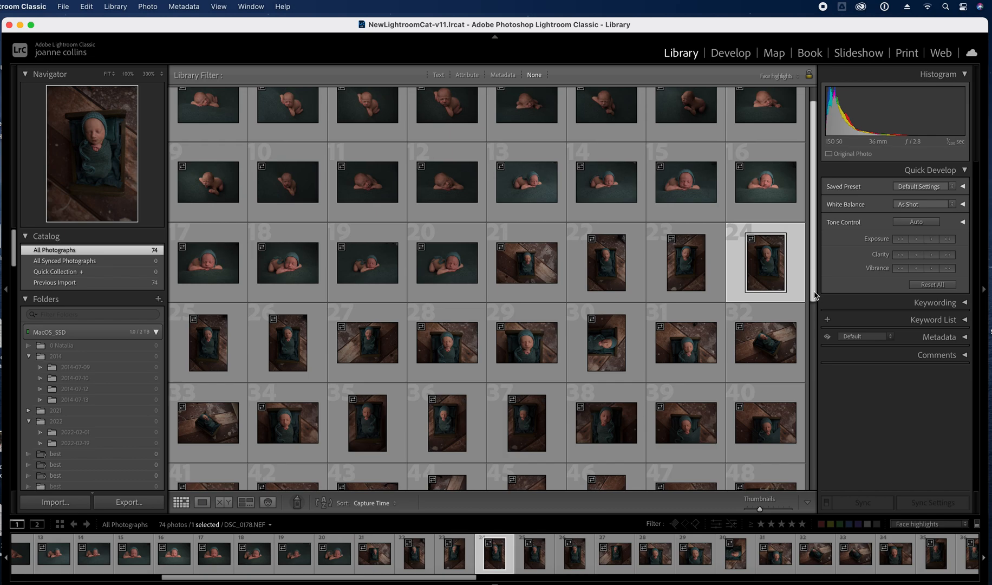
scroll(816, 295, "down", 1)
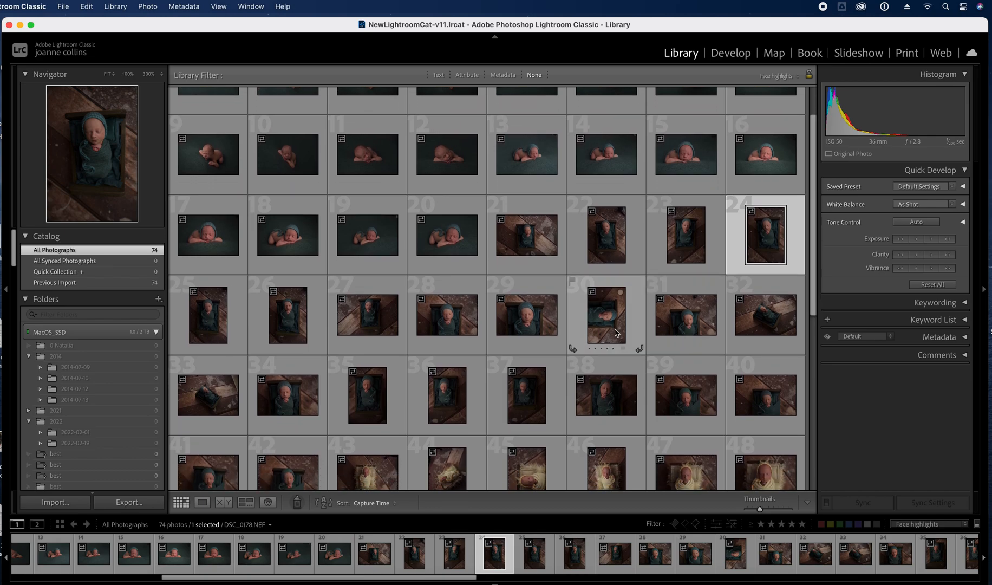
left_click(609, 329)
scroll(816, 317, "down", 1)
scroll(816, 319, "down", 1)
mouse_move(816, 326)
left_mouse_down()
mouse_move(815, 457)
mouse_move(814, 318)
left_mouse_up()
left_click(558, 383, "super")
left_click(612, 377, "super")
left_click(144, 6)
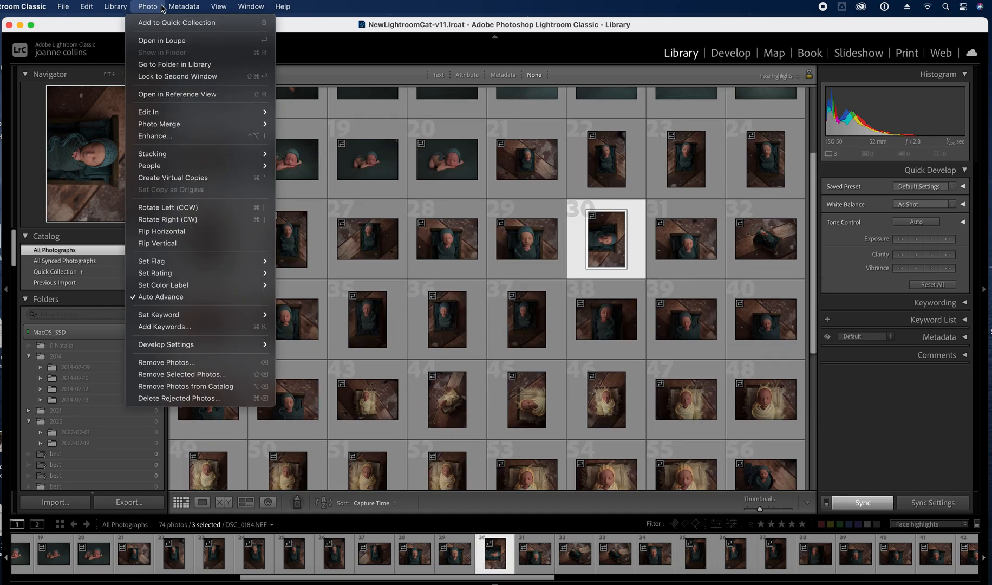
left_click(165, 208)
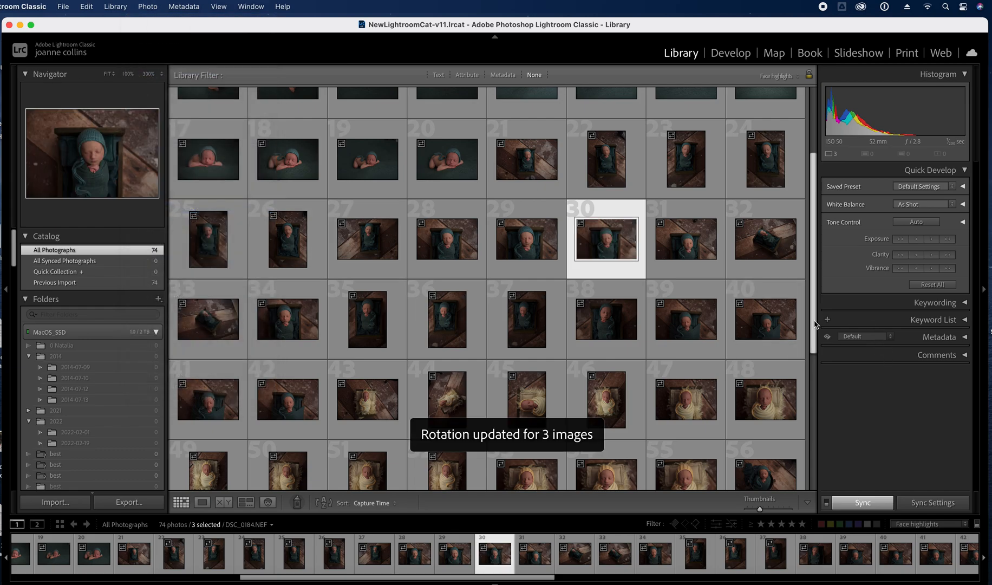
Select the first photo in the grid and enlarge the thumbnails to two per row
left_click_drag(815, 325, 820, 241)
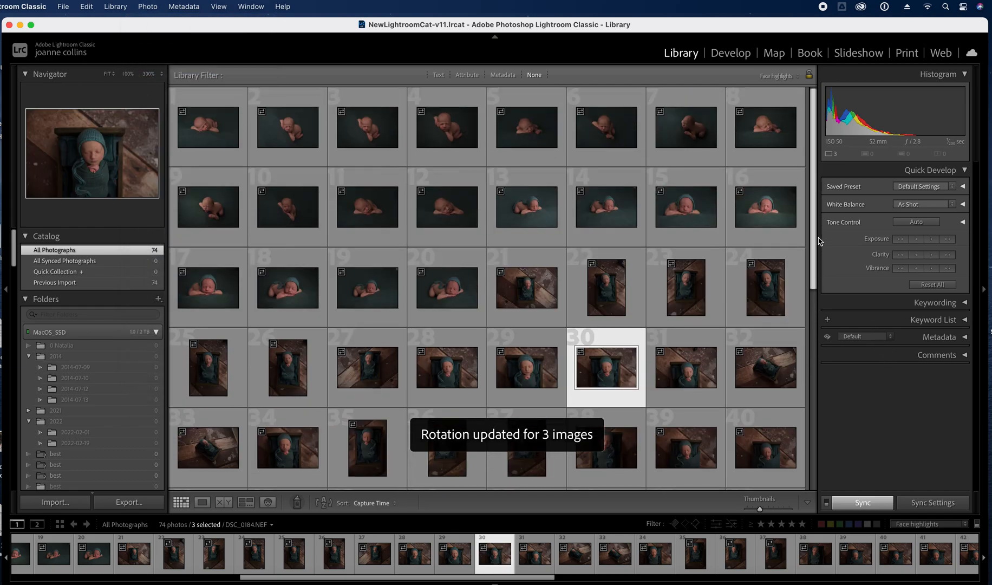
left_click(229, 122)
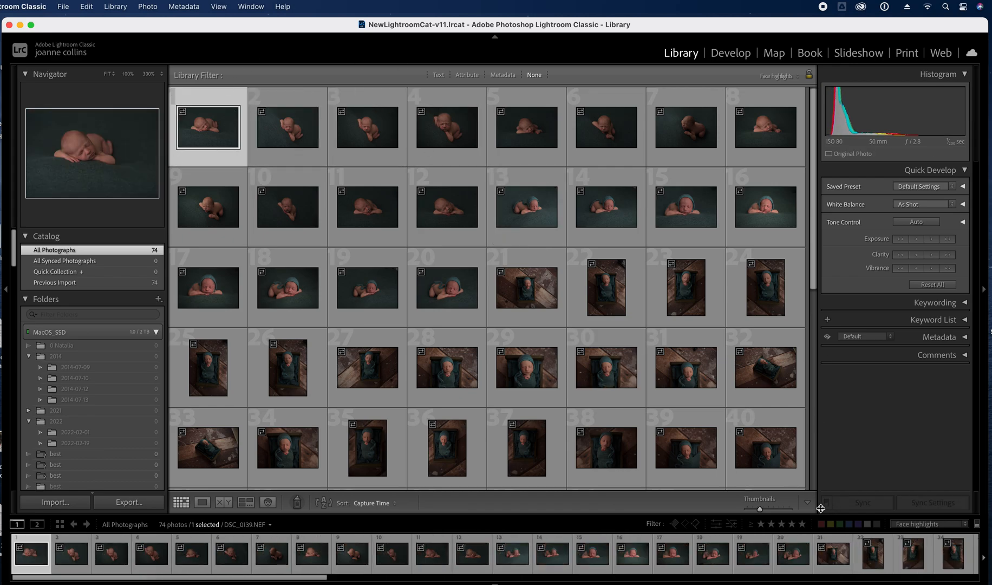
left_click(783, 510)
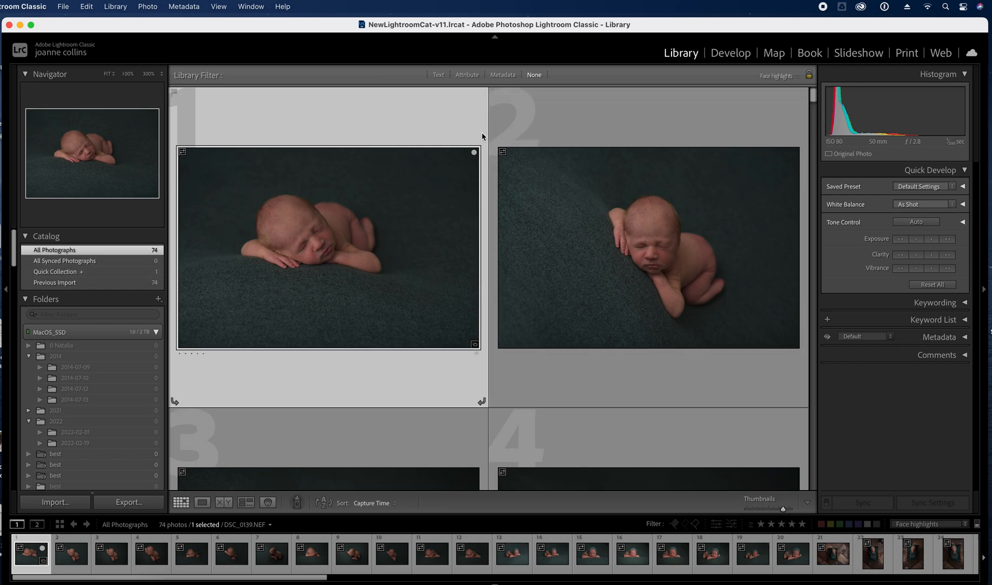
Add photos 1, 2, 3, 4 and 5 to the Quick Collection
left_click(795, 152)
left_click_drag(813, 97, 813, 103)
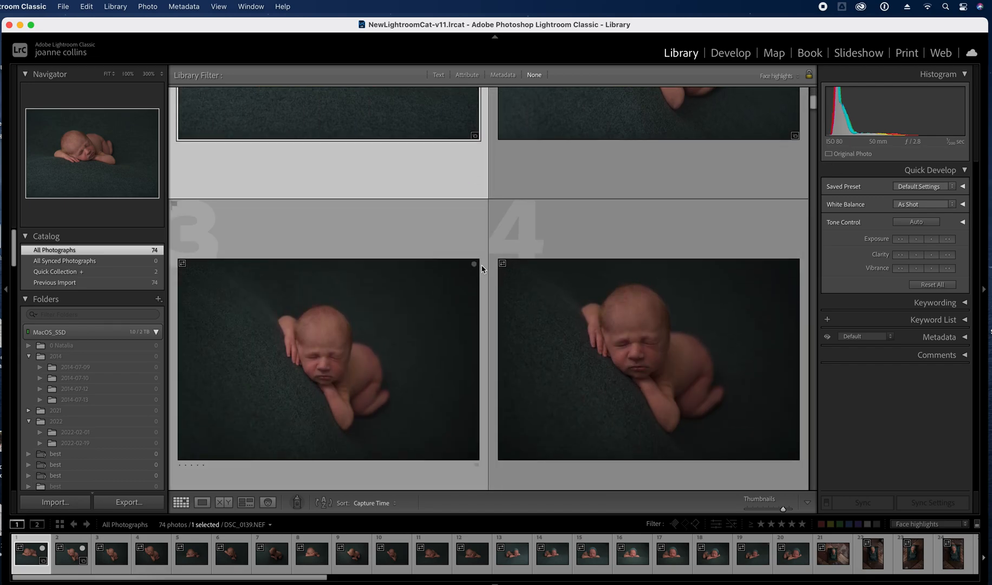
left_click(474, 265)
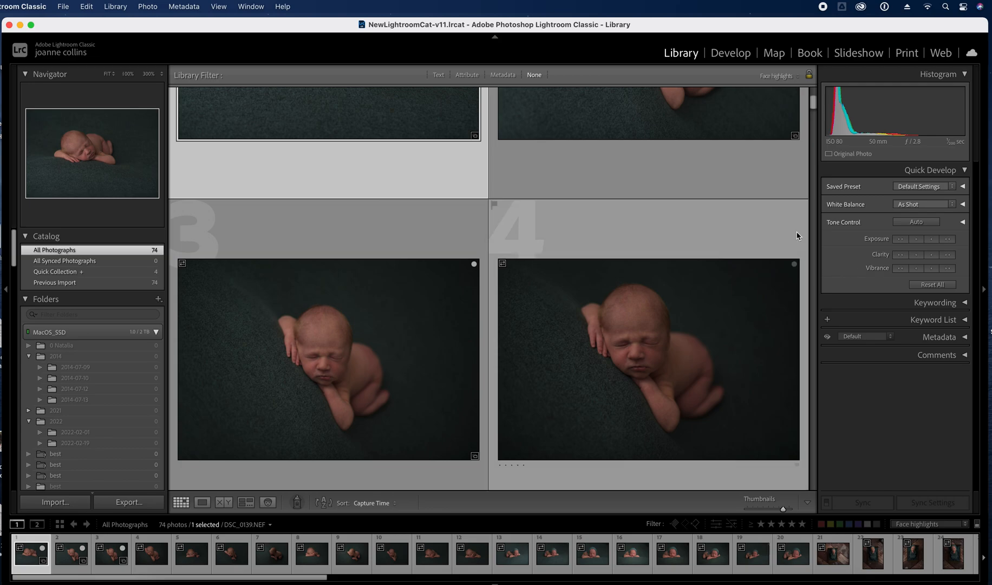
left_click_drag(814, 99, 814, 116)
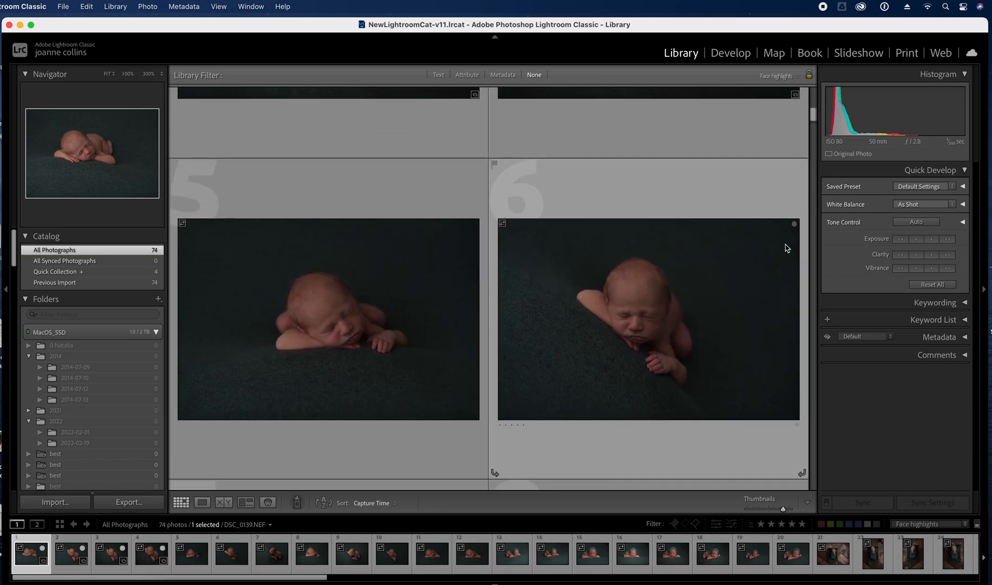
left_click_drag(815, 120, 816, 126)
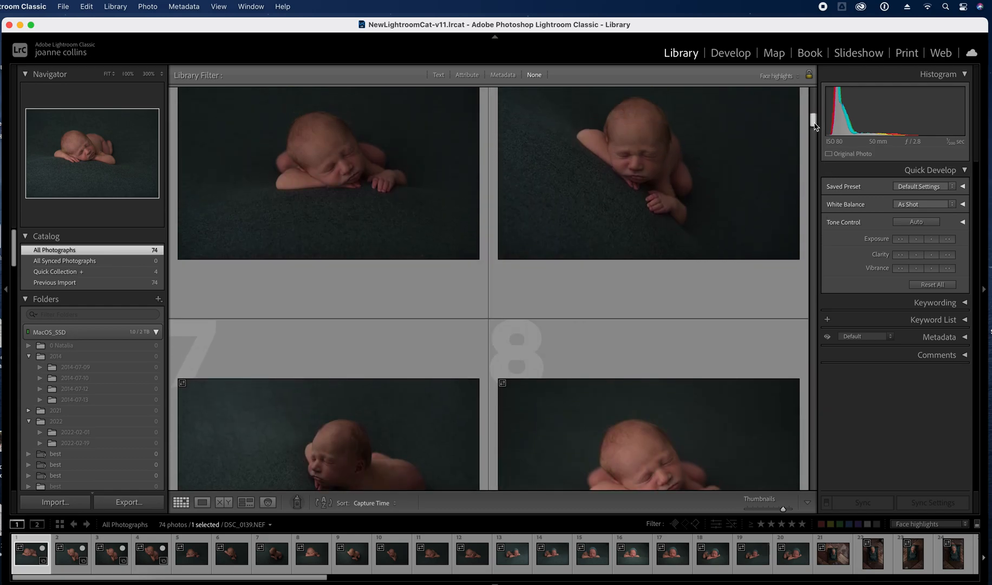
scroll(460, 140, "up", 2)
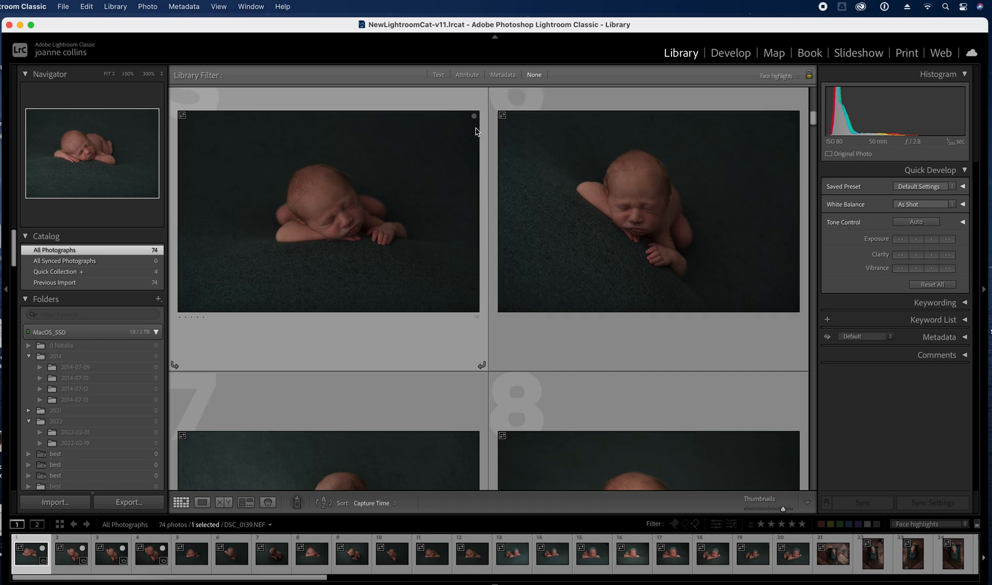
left_click(474, 117)
Add photos 7, 8, 11 and 12 to the Quick Collection
left_click_drag(815, 122, 814, 129)
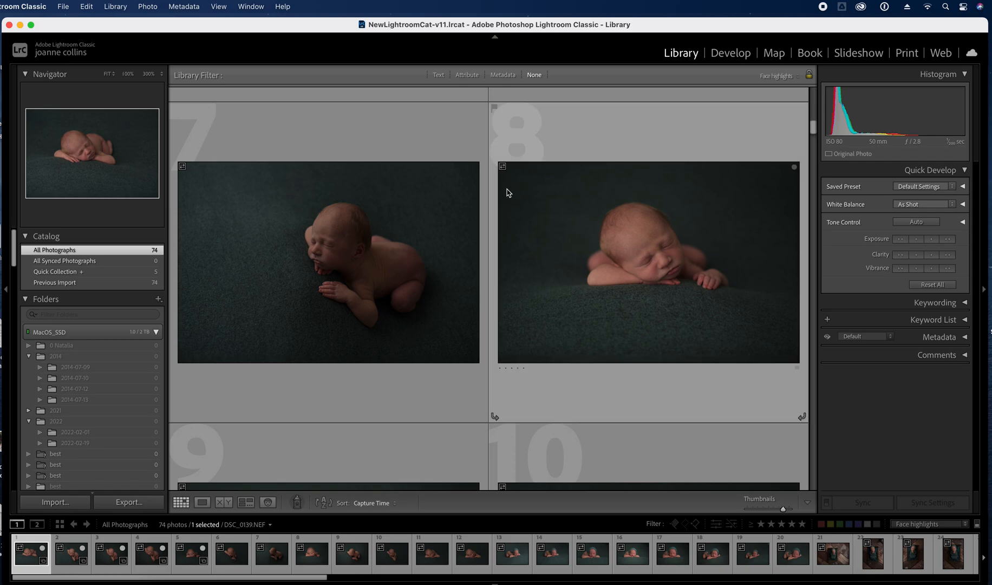
left_click(475, 167)
left_click(794, 168)
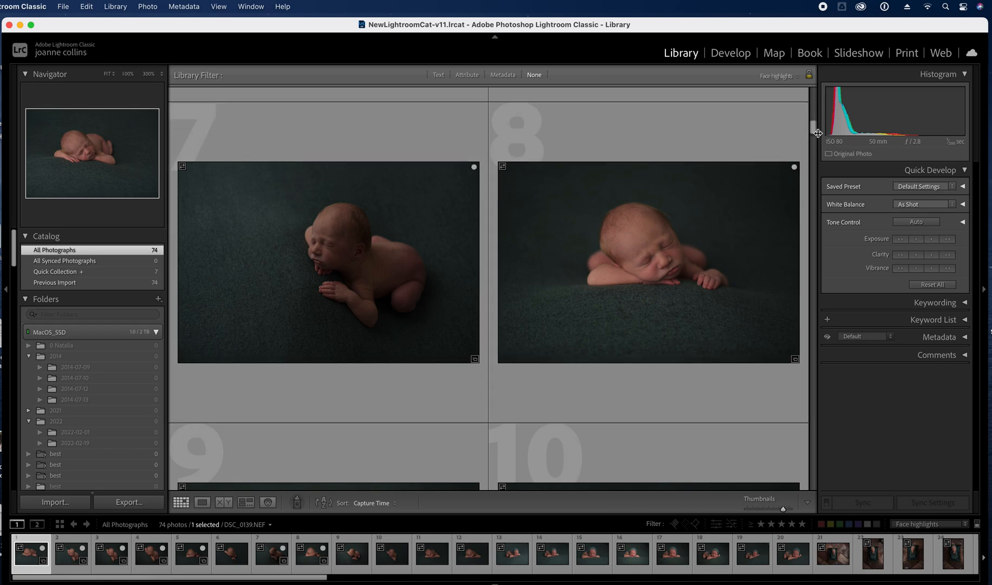
left_click_drag(814, 130, 814, 151)
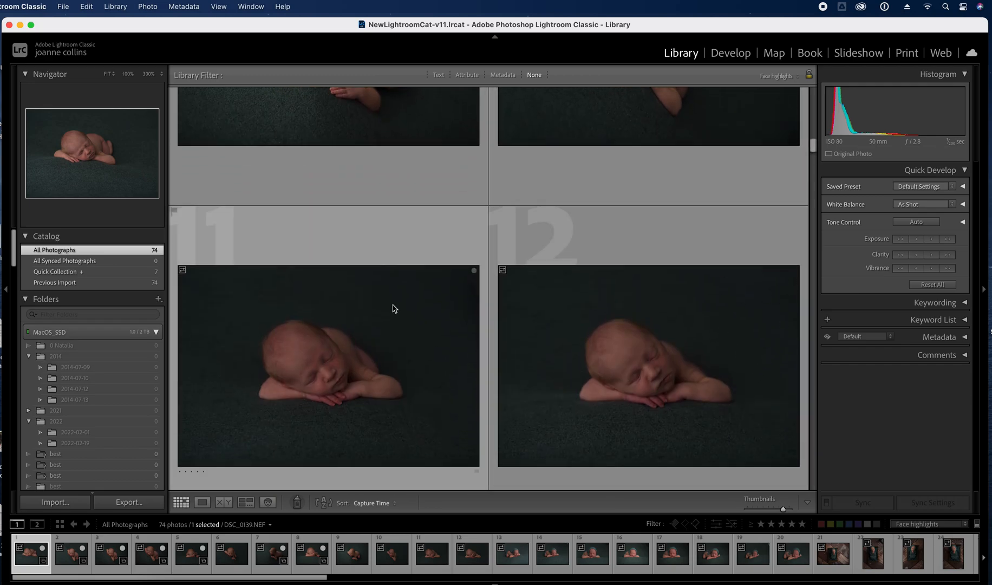
left_click(475, 271)
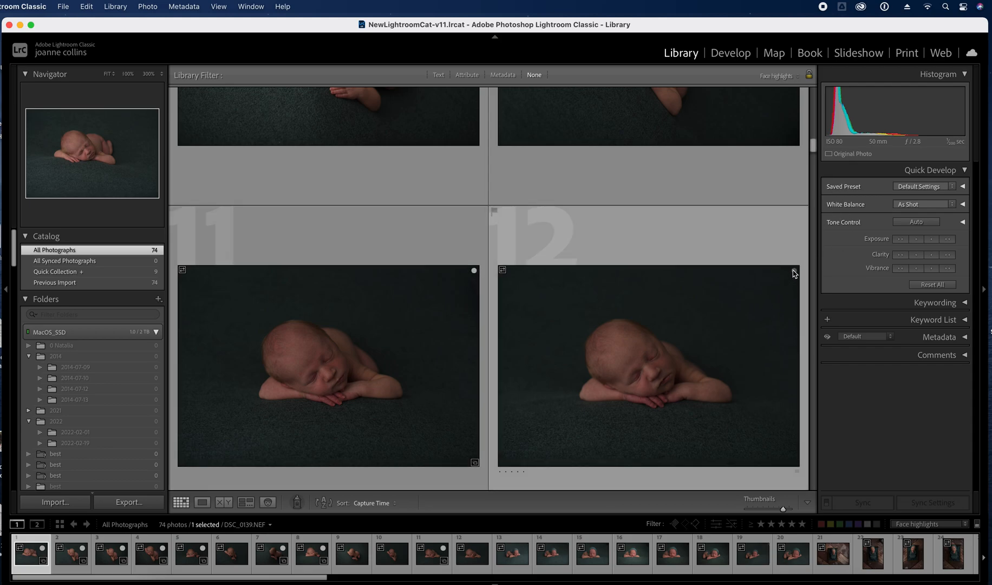
Add the bonnet photos 13, 14, 15, 16 and 17 to the Quick Collection
scroll(814, 150, "down", 1)
left_click_drag(814, 151, 813, 160)
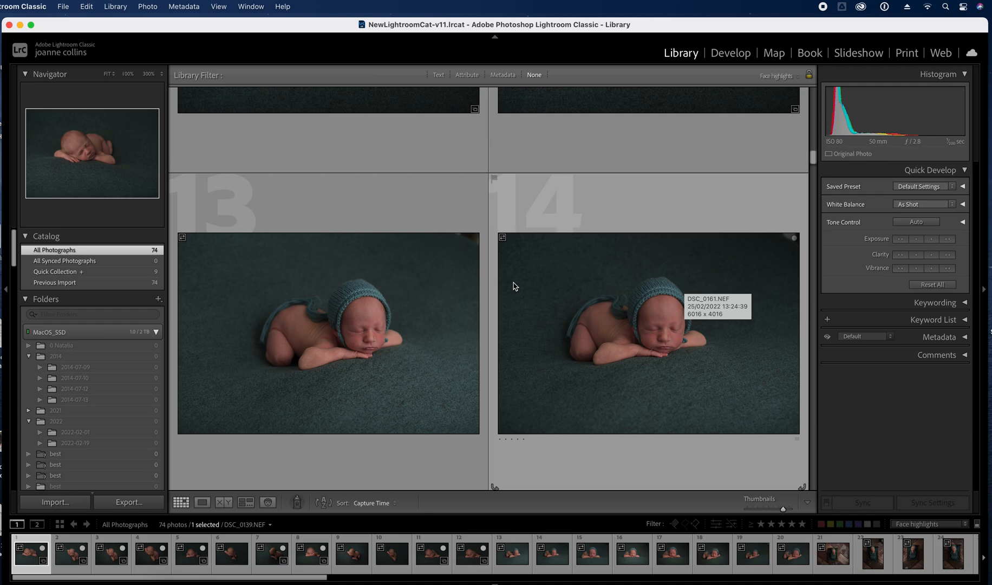
left_click(474, 238)
left_click(794, 238)
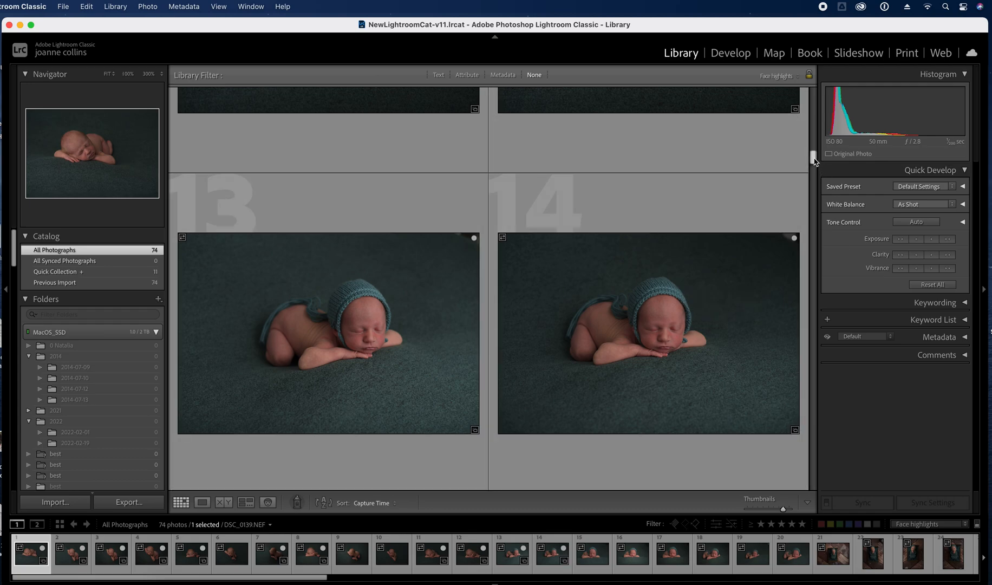
left_click_drag(813, 159, 814, 171)
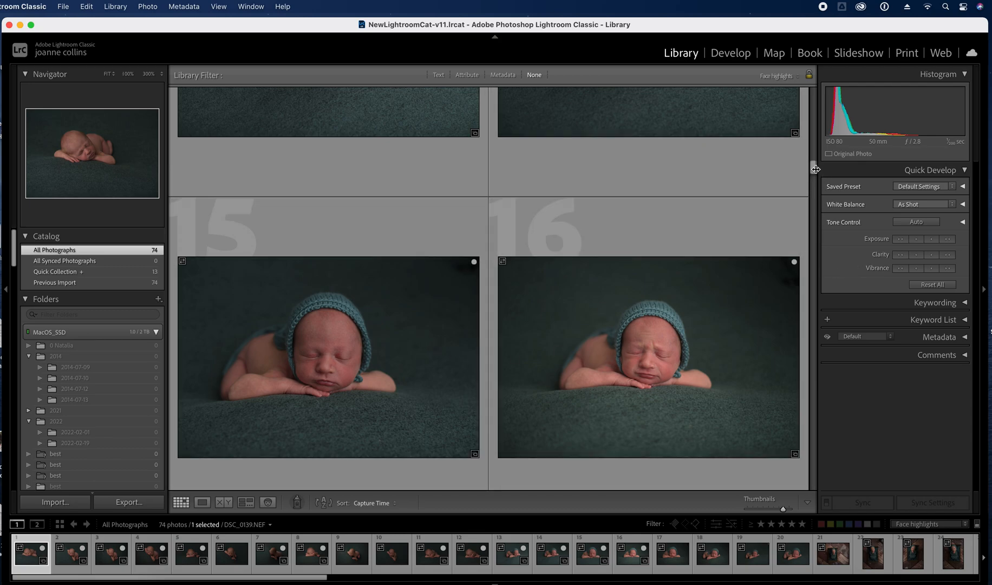
left_click_drag(813, 167, 812, 183)
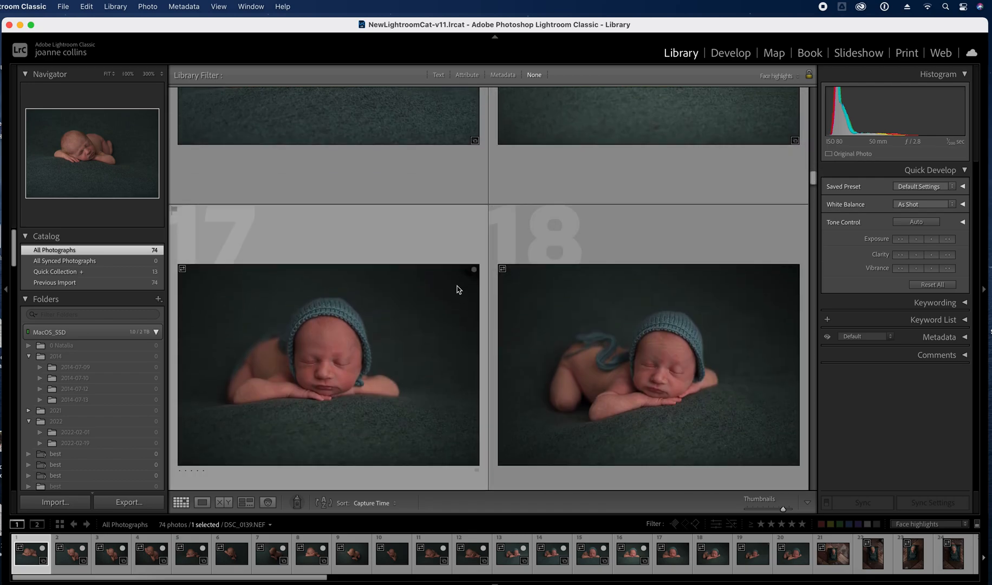
left_click(475, 271)
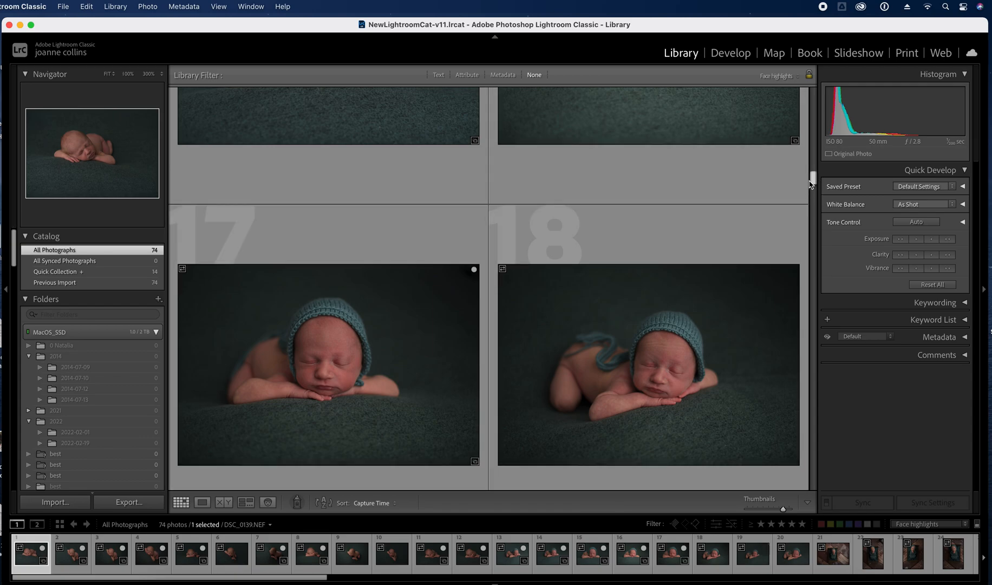
Add photos 20, 21, 25 and 29 to the Quick Collection
left_click_drag(813, 181, 813, 193)
left_click(795, 253)
left_click_drag(814, 192, 816, 202)
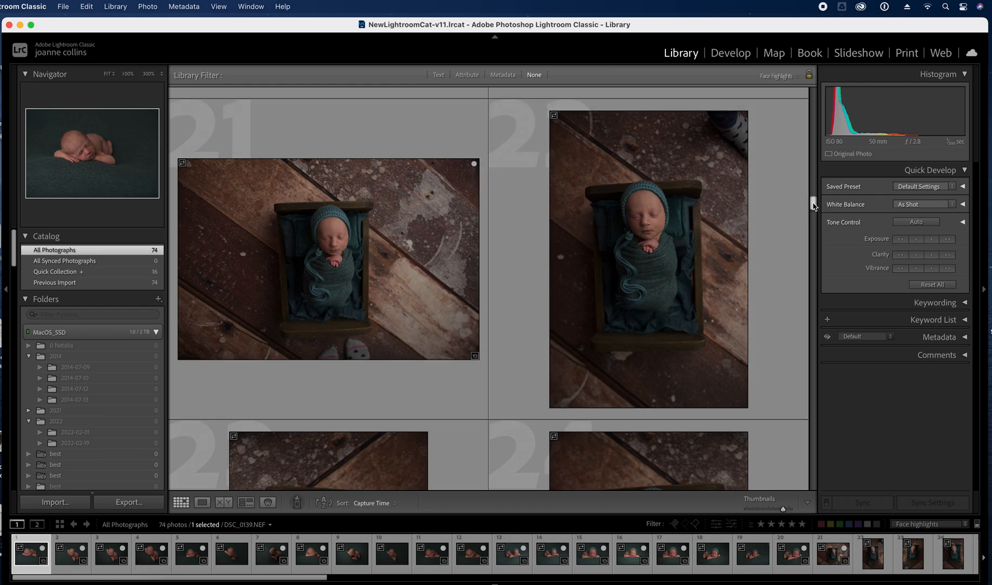
left_click_drag(814, 205, 813, 225)
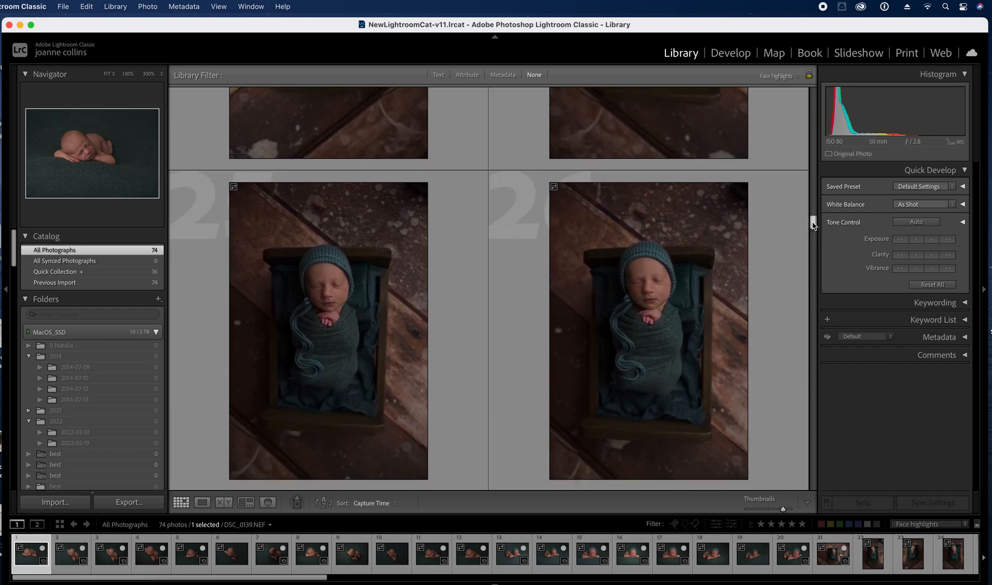
left_click(423, 189)
left_click_drag(812, 220, 813, 246)
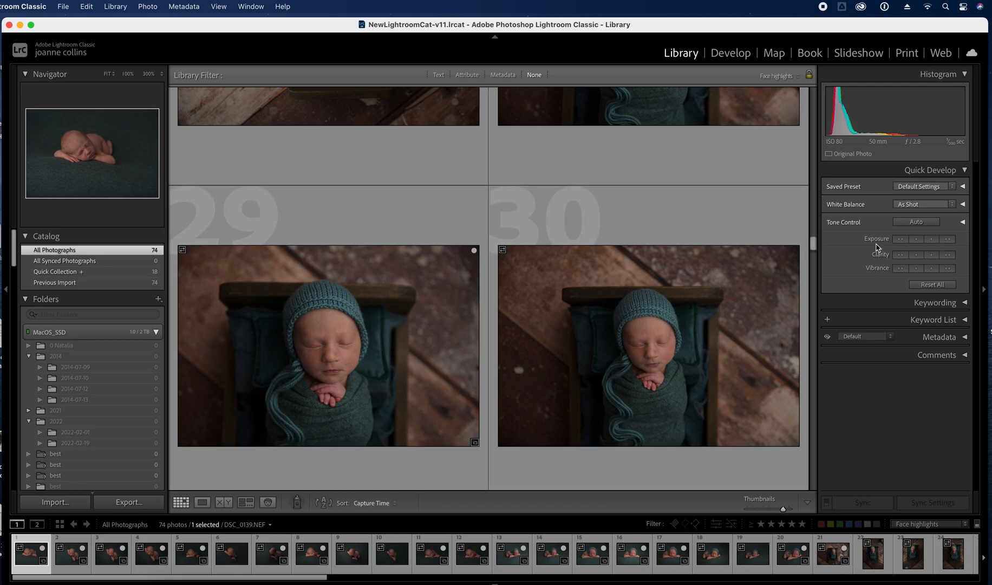
Add the wooden-bed photos 33, 34 and 36 to the Quick Collection
left_click_drag(813, 246, 813, 269)
left_click(475, 218)
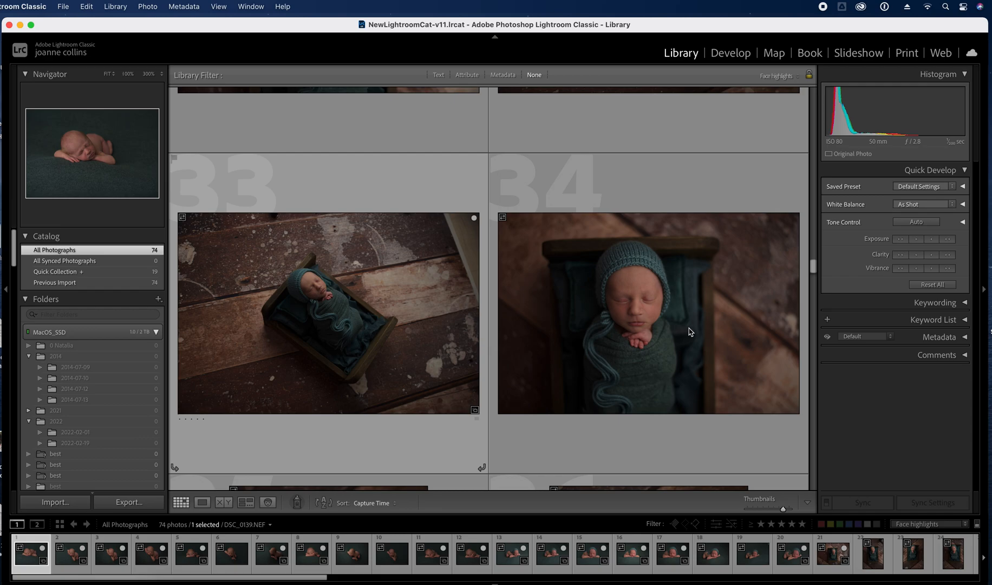
scroll(813, 268, "down", 1)
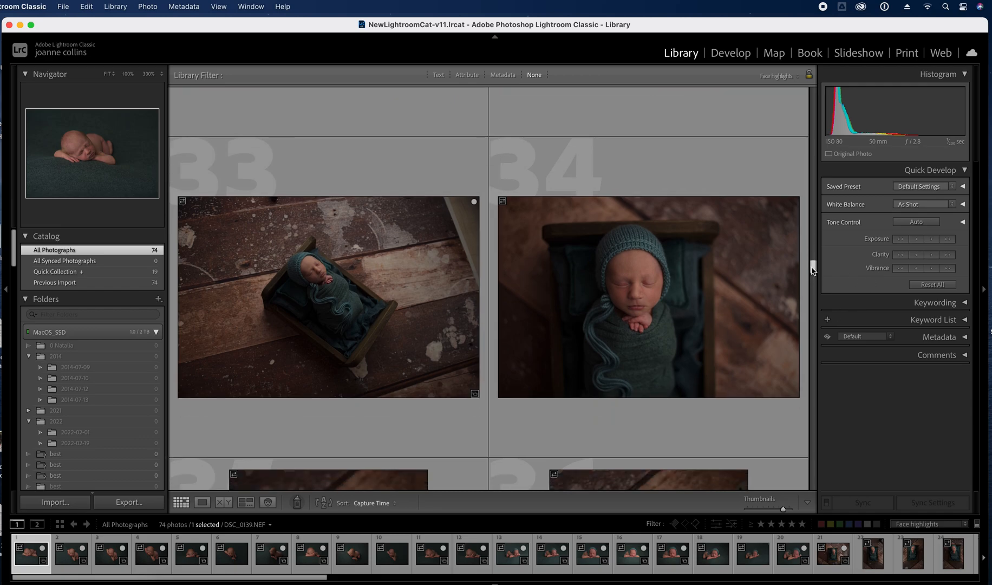
left_click(796, 203)
scroll(813, 275, "down", 3)
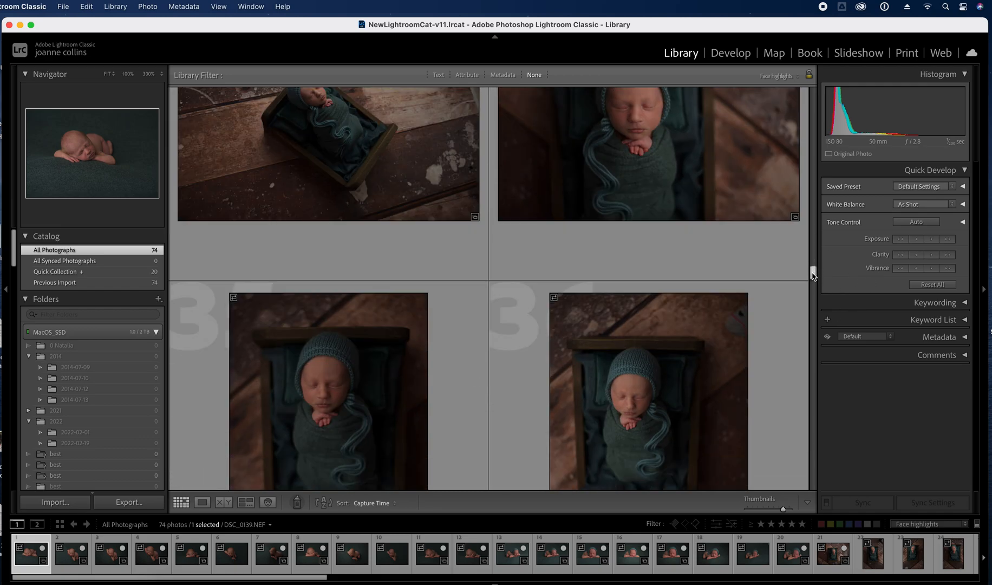
scroll(813, 275, "down", 3)
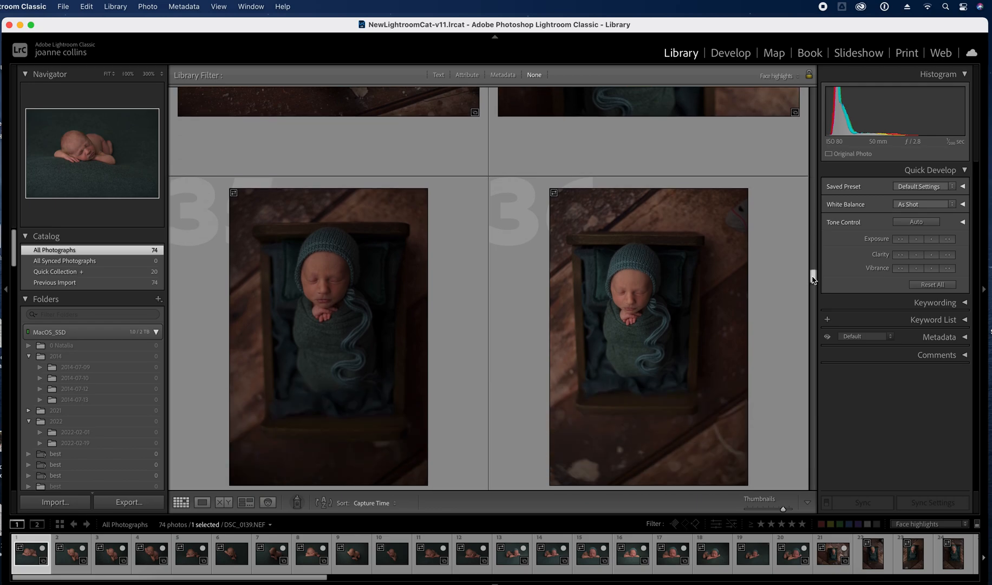
left_click(744, 194)
Add photos 39, 41 and 42 to the Quick Collection
scroll(813, 281, "down", 5)
scroll(812, 287, "down", 6)
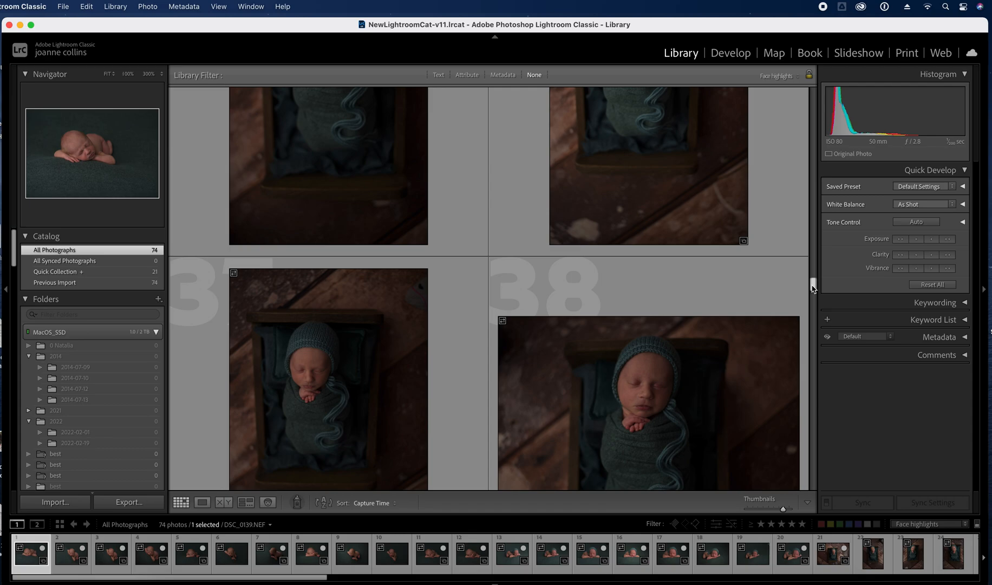
scroll(813, 300, "down", 2)
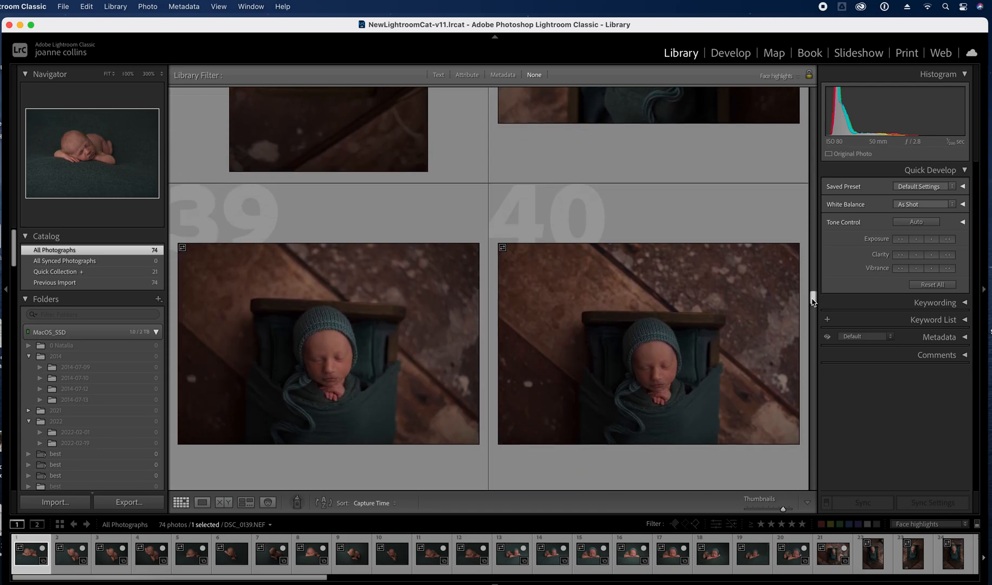
left_click(474, 248)
scroll(816, 306, "down", 5)
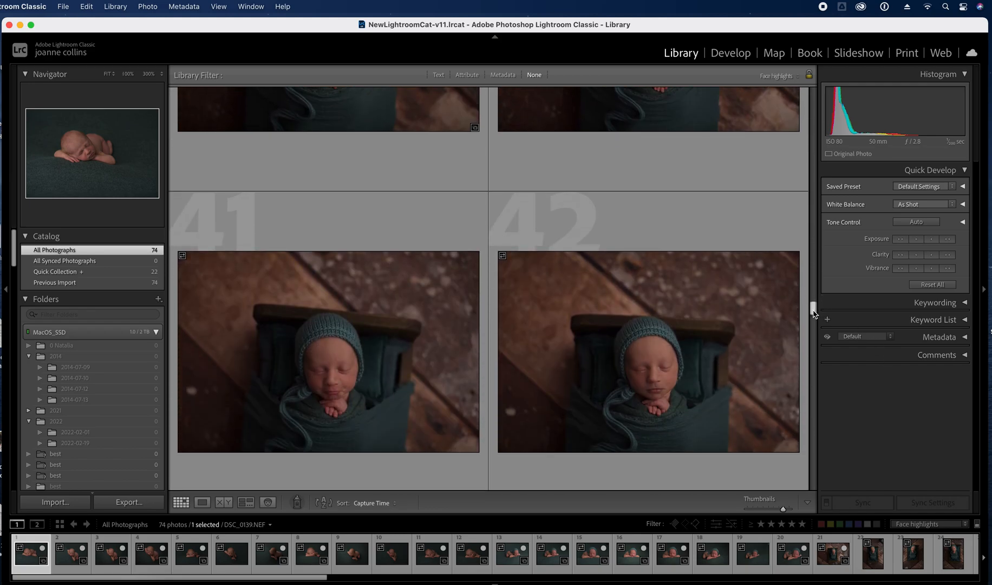
left_click(474, 257)
left_click(795, 258)
Add the cream-wrap photos 43 and 44 to the Quick Collection
scroll(814, 312, "down", 3)
scroll(813, 316, "down", 3)
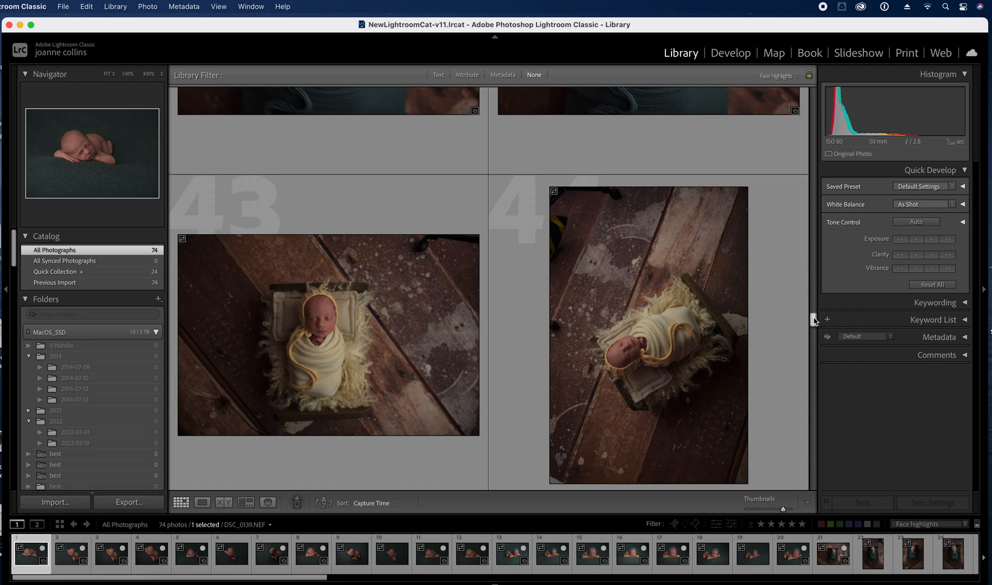
mouse_move(813, 321)
left_mouse_down()
mouse_move(813, 360)
mouse_move(814, 311)
mouse_move(815, 322)
left_mouse_up()
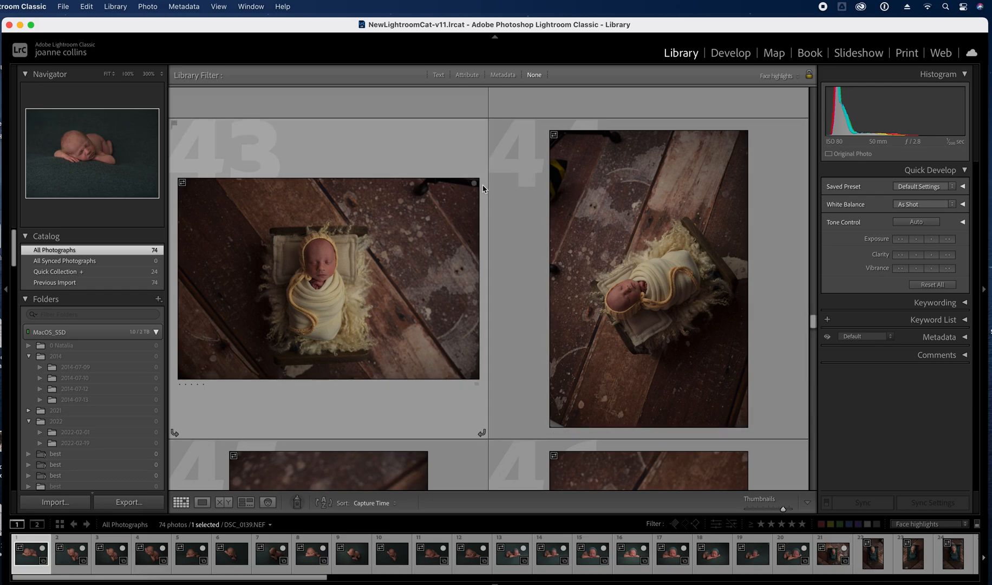
left_click(473, 184)
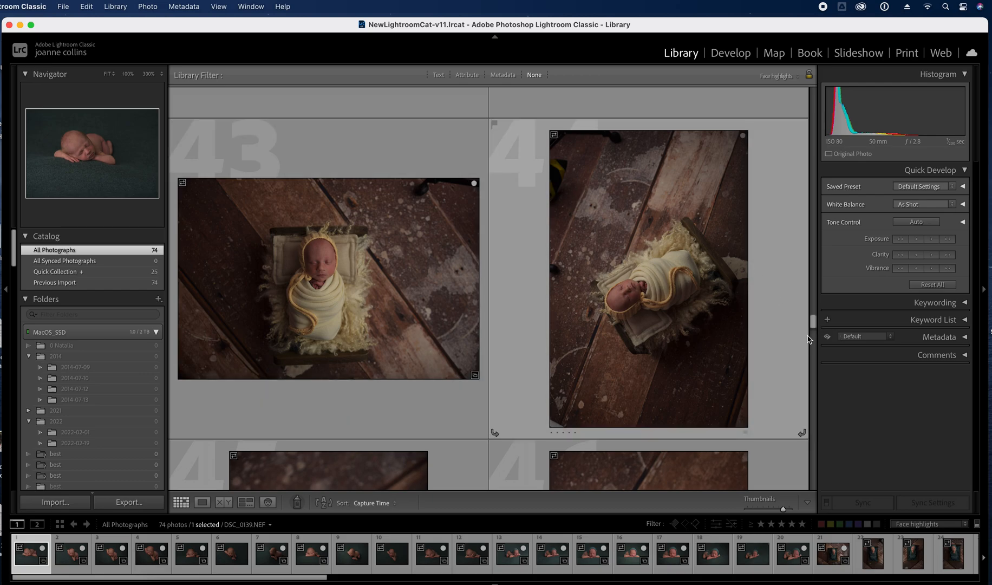
scroll(812, 331, "down", 5)
scroll(815, 328, "up", 2)
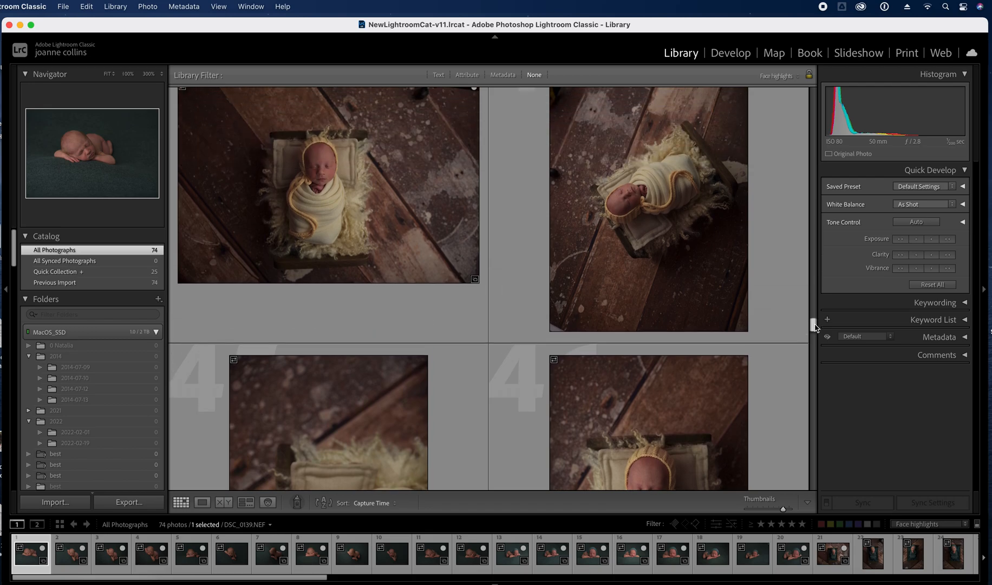
scroll(815, 327, "up", 2)
left_click(743, 104)
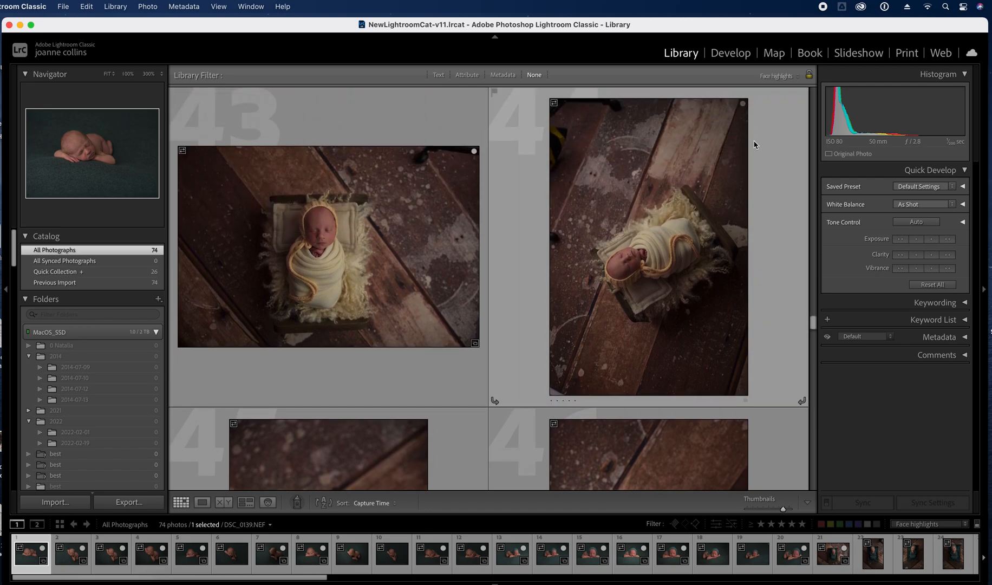
Add photos 45, 46 and 48 to the Quick Collection
scroll(812, 325, "down", 3)
left_click_drag(813, 329, 813, 330)
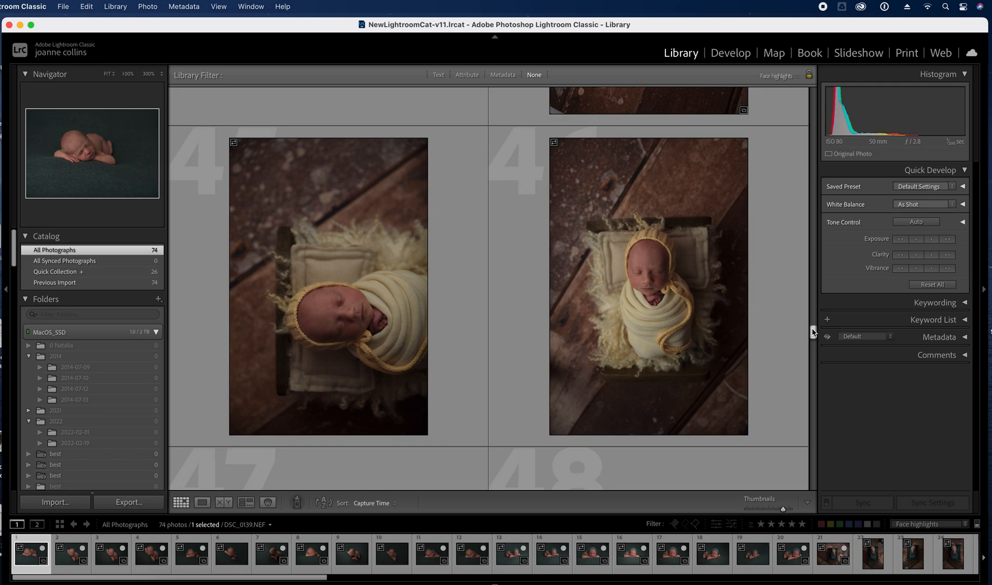
left_click(423, 144)
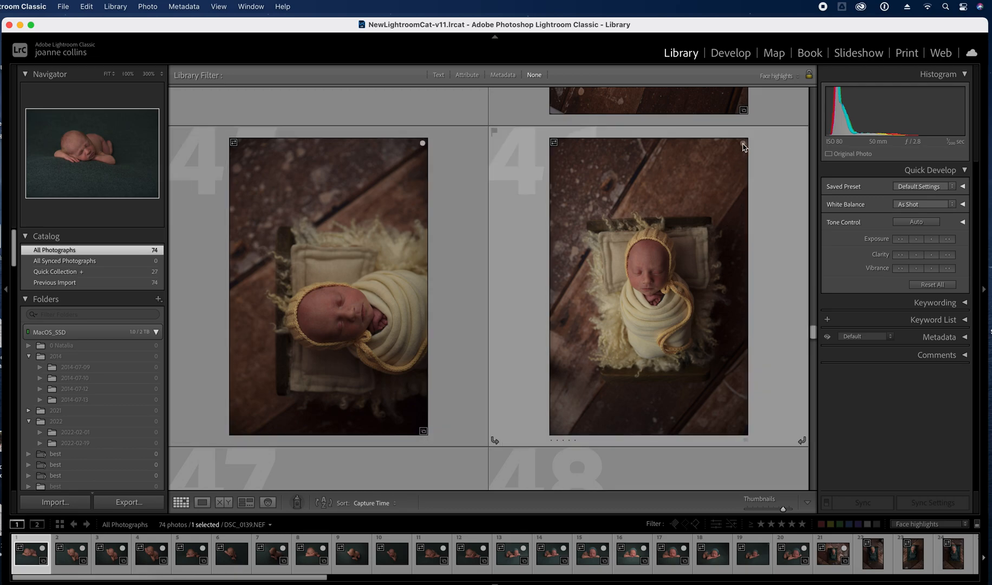
left_click_drag(813, 330, 813, 351)
left_click(795, 248)
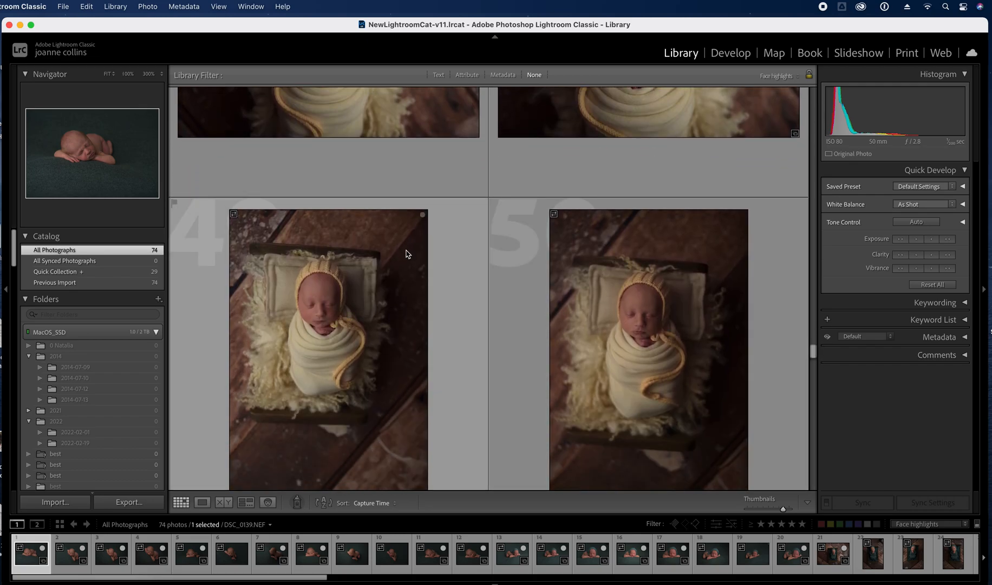
Add the yellow-bonnet photos 50, 51 and 54 to the Quick Collection
left_click(743, 215)
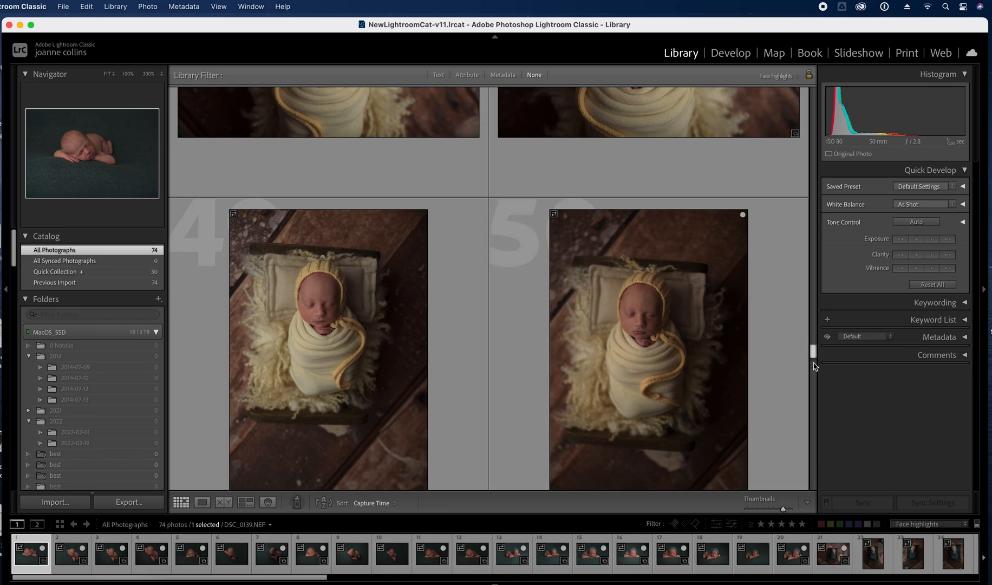
left_click_drag(813, 349, 814, 364)
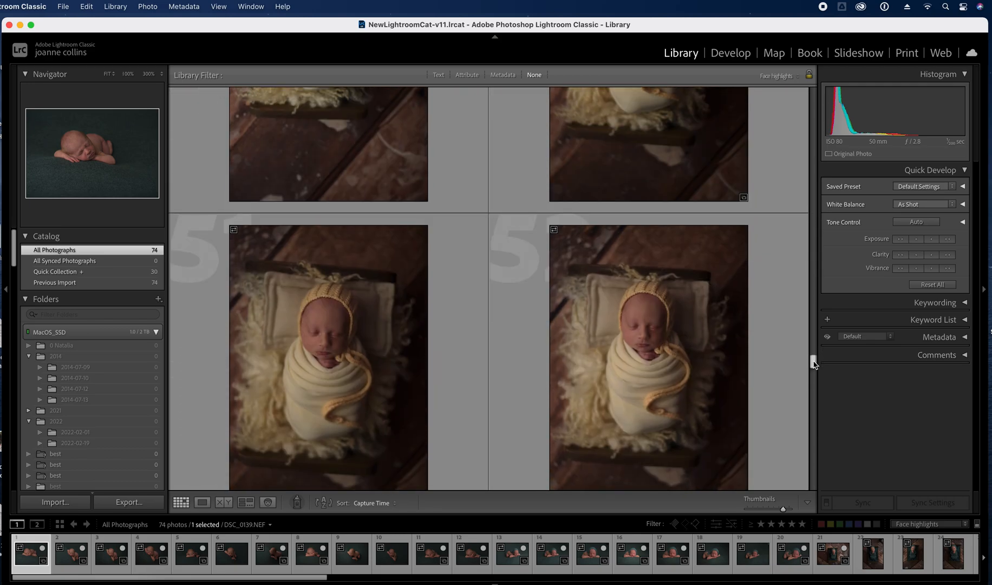
left_click(422, 231)
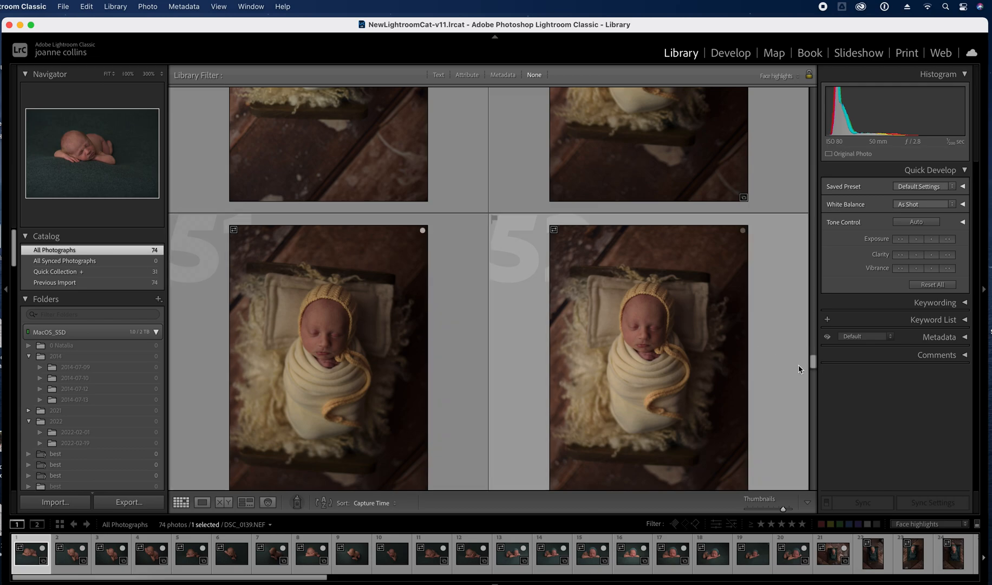
left_click_drag(815, 364, 814, 374)
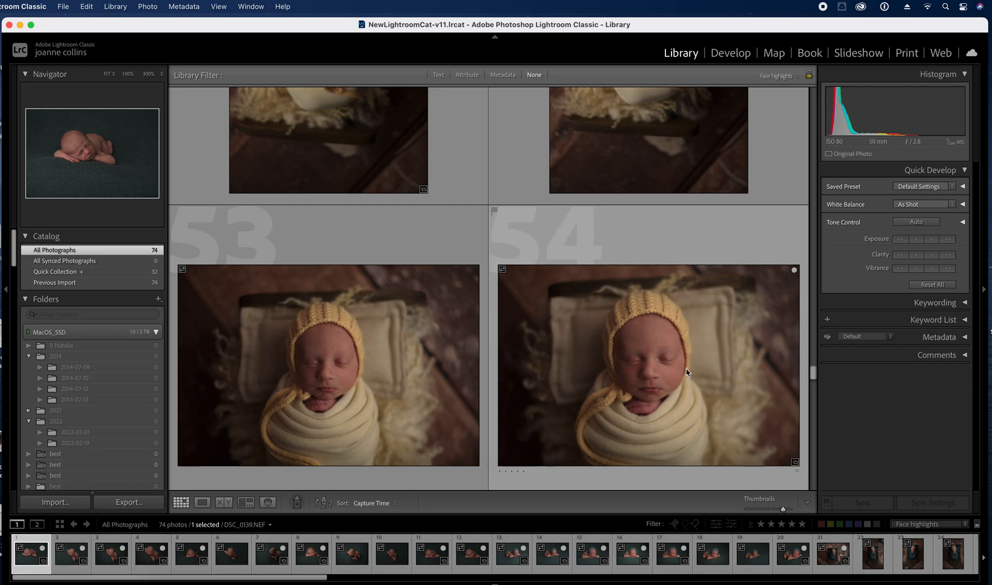
Add yellow-bonnet photo 55 and teal bucket photo 56 to the Quick Collection
left_click_drag(813, 372, 815, 388)
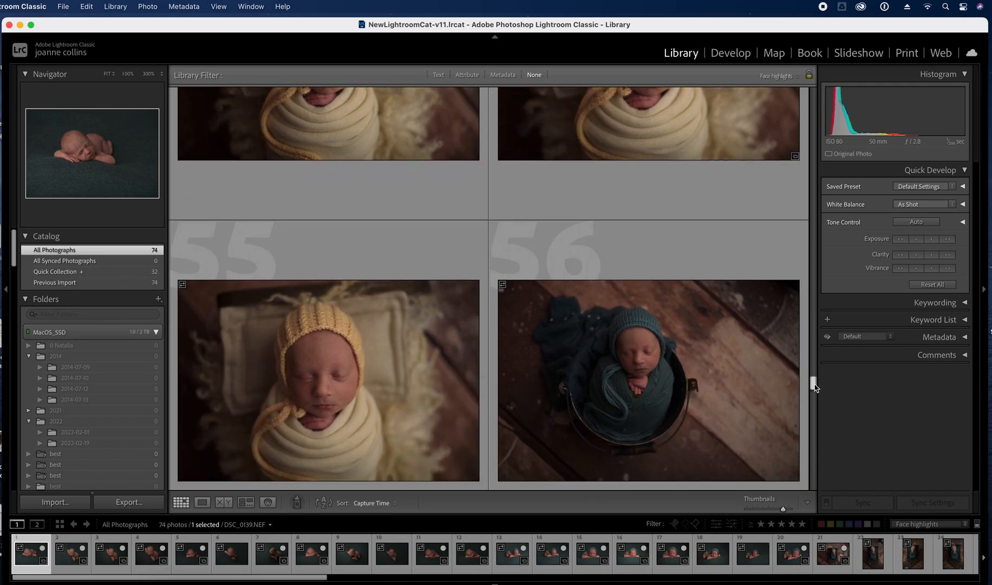
left_click(474, 285)
scroll(813, 389, "down", 5)
scroll(813, 388, "up", 3)
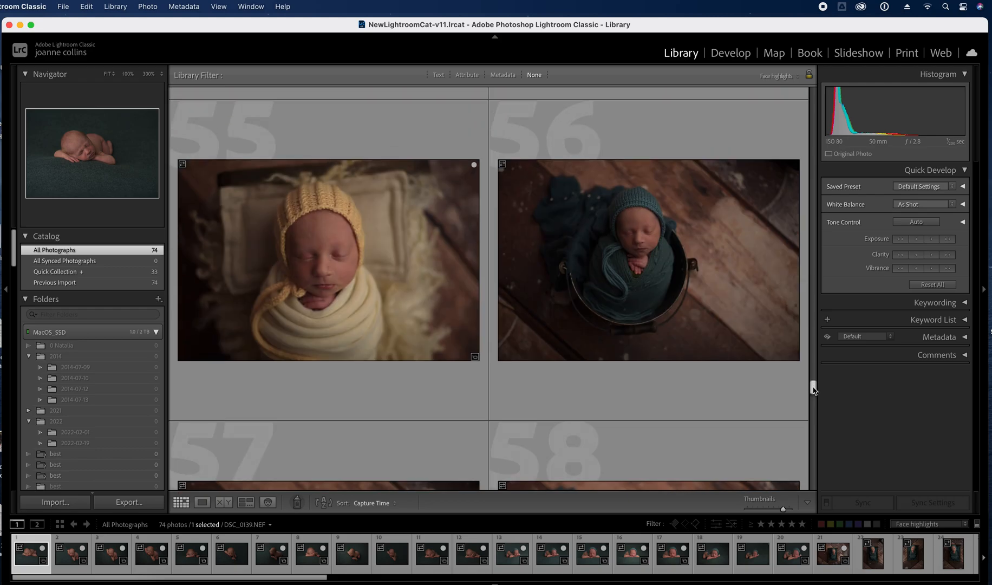
mouse_move(814, 388)
left_mouse_down()
mouse_move(814, 408)
mouse_move(815, 391)
left_mouse_up()
left_click(795, 109)
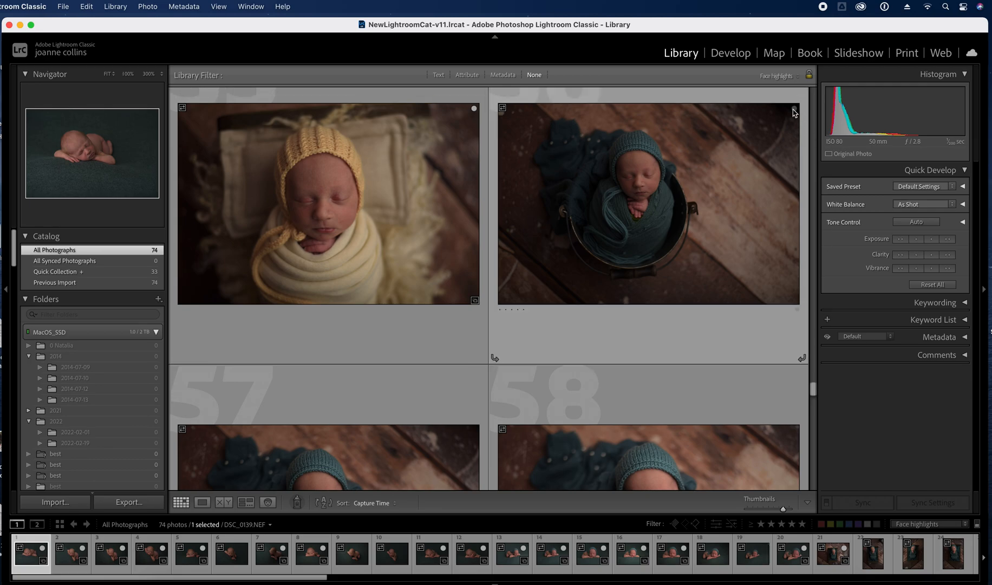
Add bucket photos 59 and 60 and basket photo 61 to the Quick Collection
left_click_drag(812, 395, 814, 412)
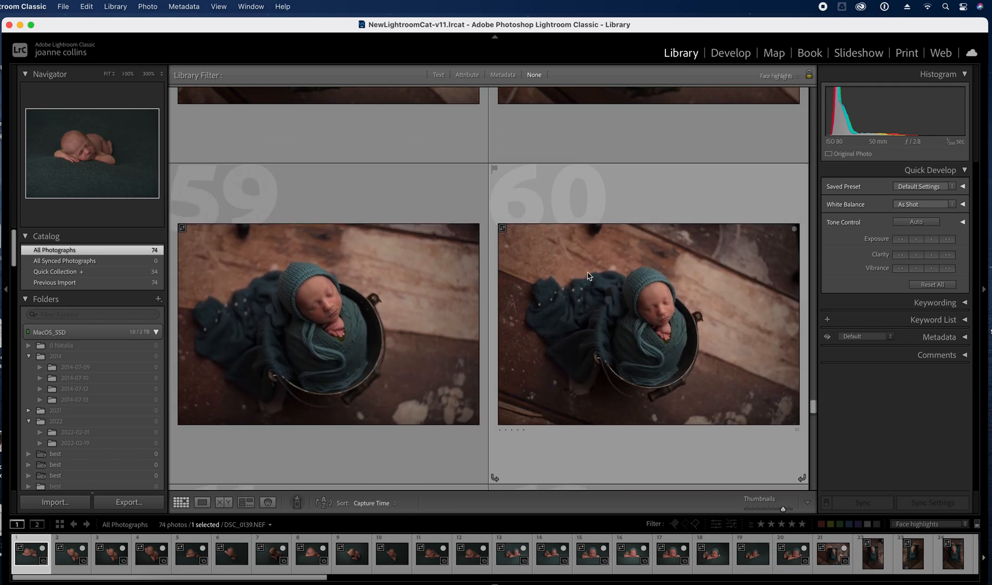
left_click(474, 229)
left_click(794, 228)
left_click_drag(814, 408, 814, 415)
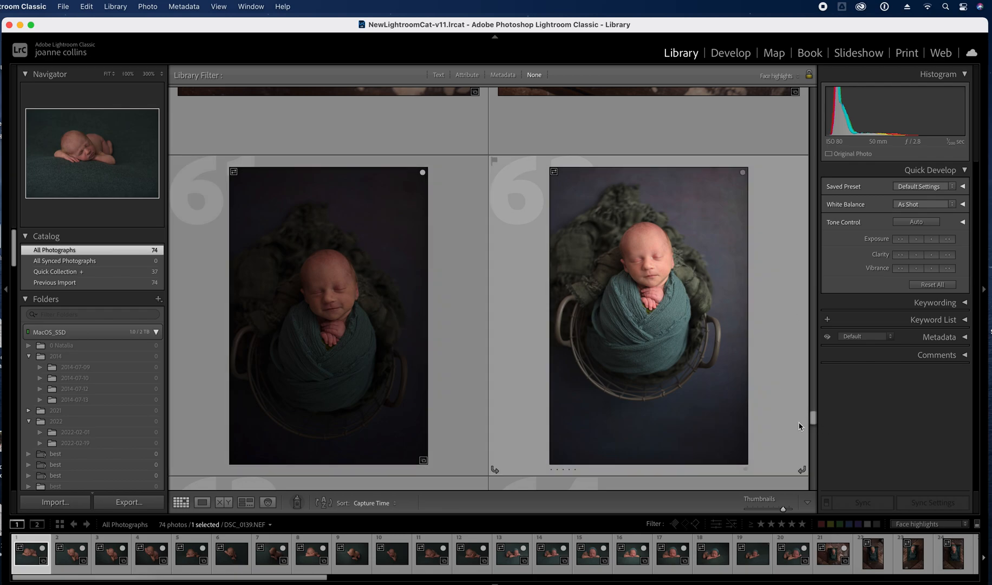
Open the Quick Collection and resize the thumbnails to show three photos per row
left_click_drag(813, 420, 795, 56)
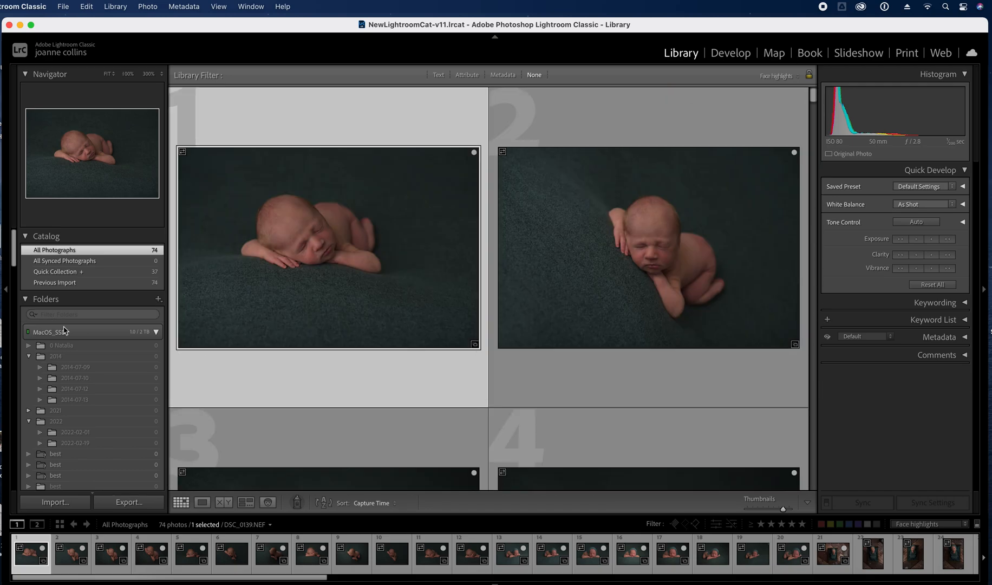
left_click(153, 273)
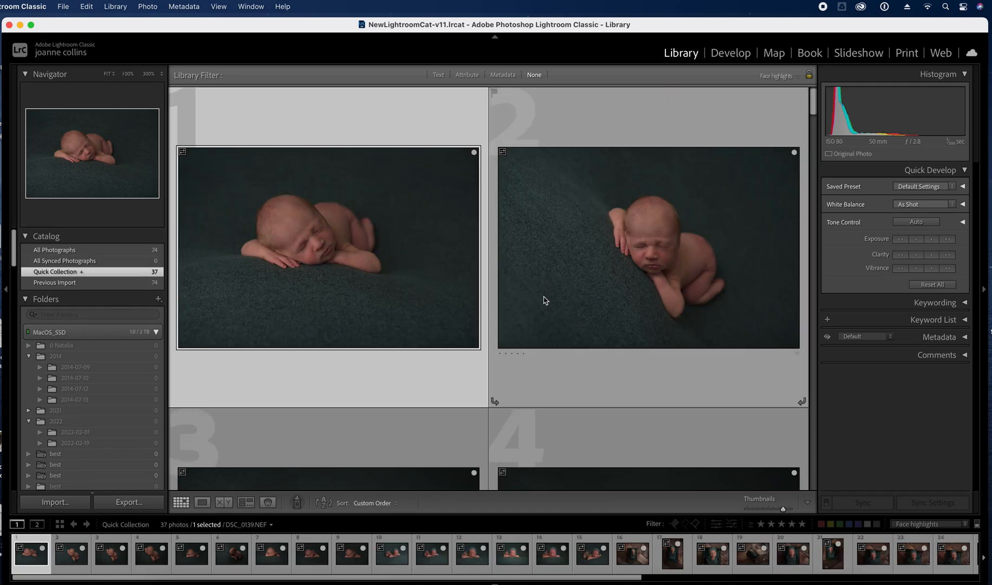
left_click(763, 509)
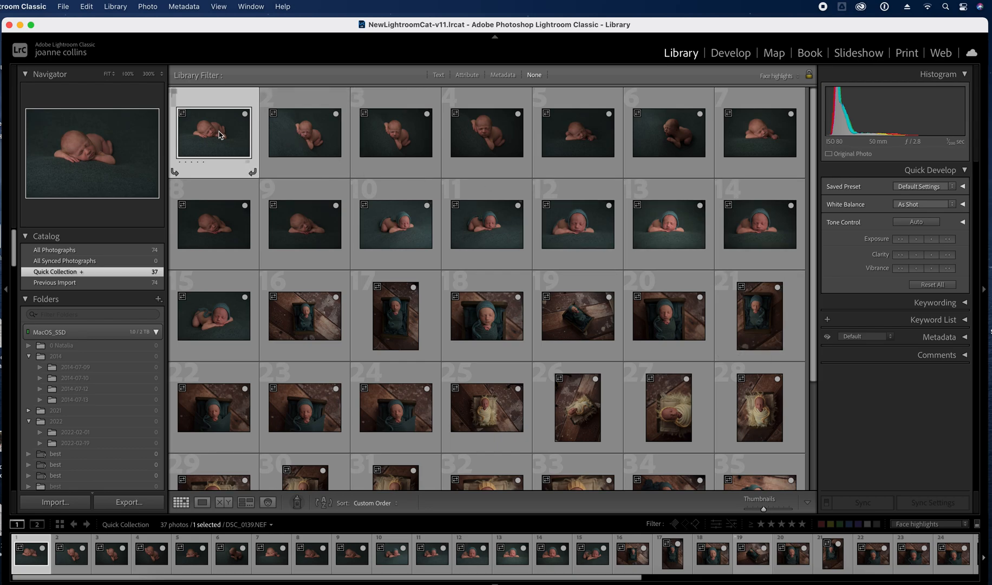
left_click(780, 510)
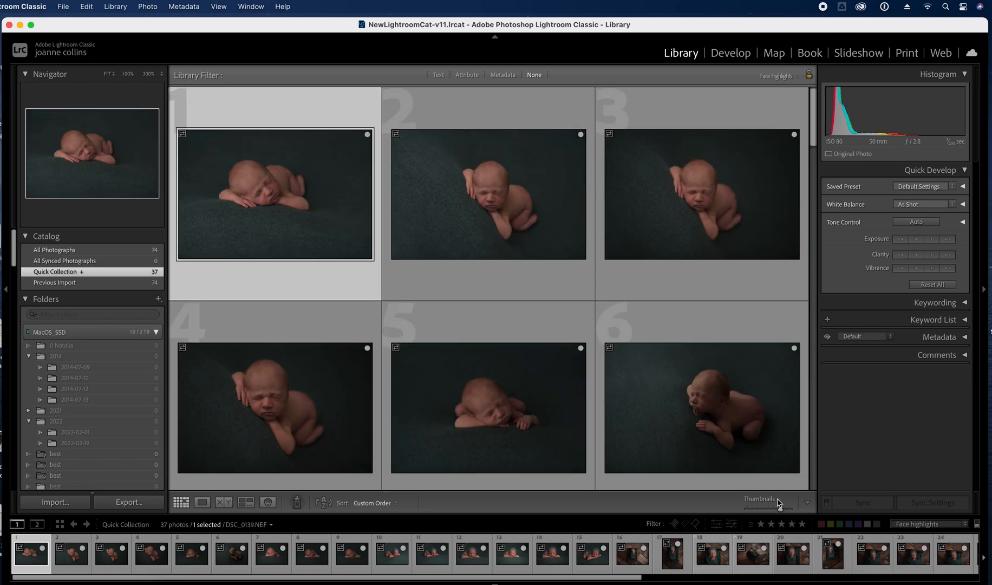
Compare the similar head-on-arm poses in photos 2, 3 and 4 of the Quick Collection
left_click(490, 207)
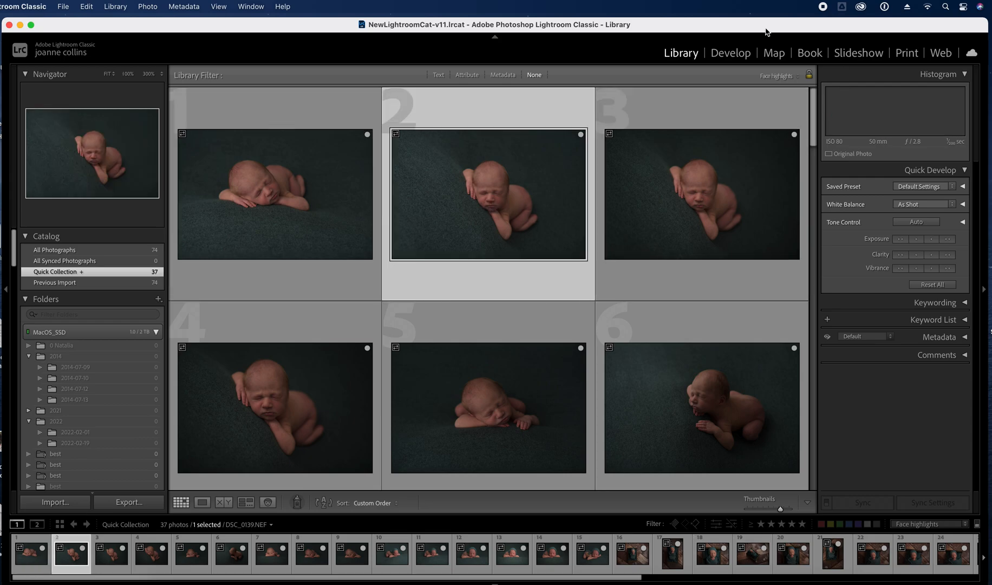
left_click_drag(290, 183, 585, 211)
left_click(290, 410)
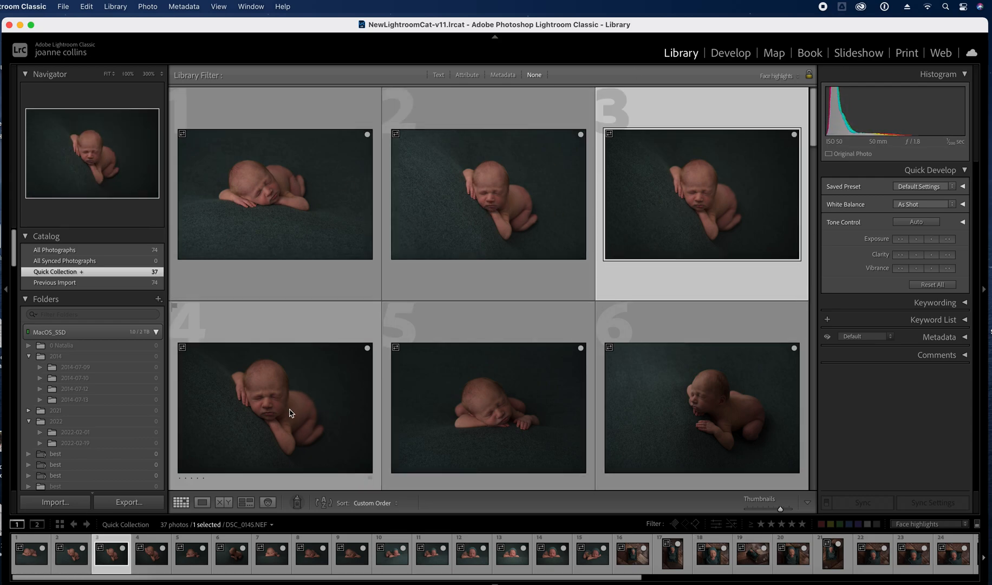
scroll(293, 180, "down", 1)
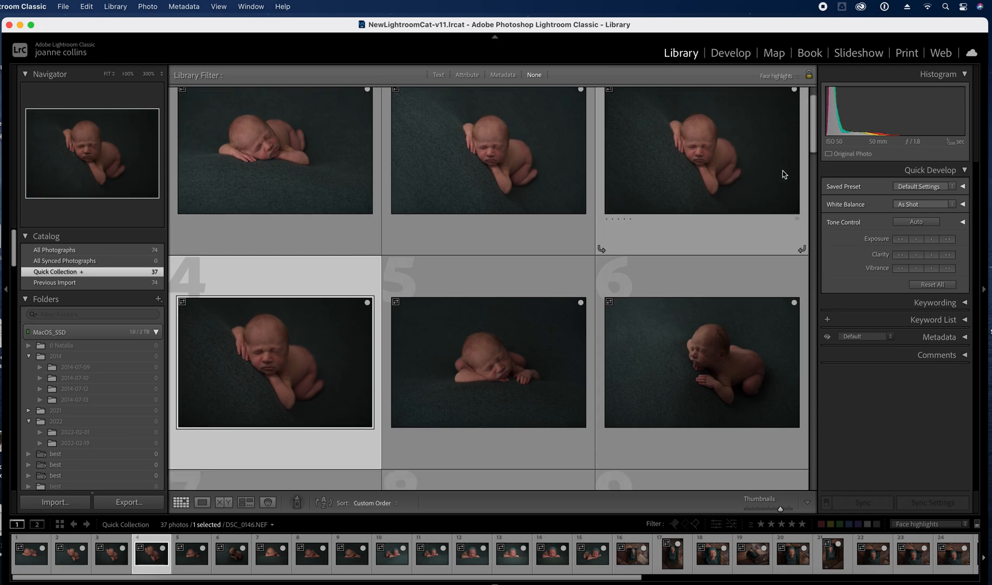
scroll(635, 185, "up", 2)
In the Develop module, compare photos 2, 3 and 4 at full view and remove DSC_0145 from the Quick Collection
left_click(313, 169)
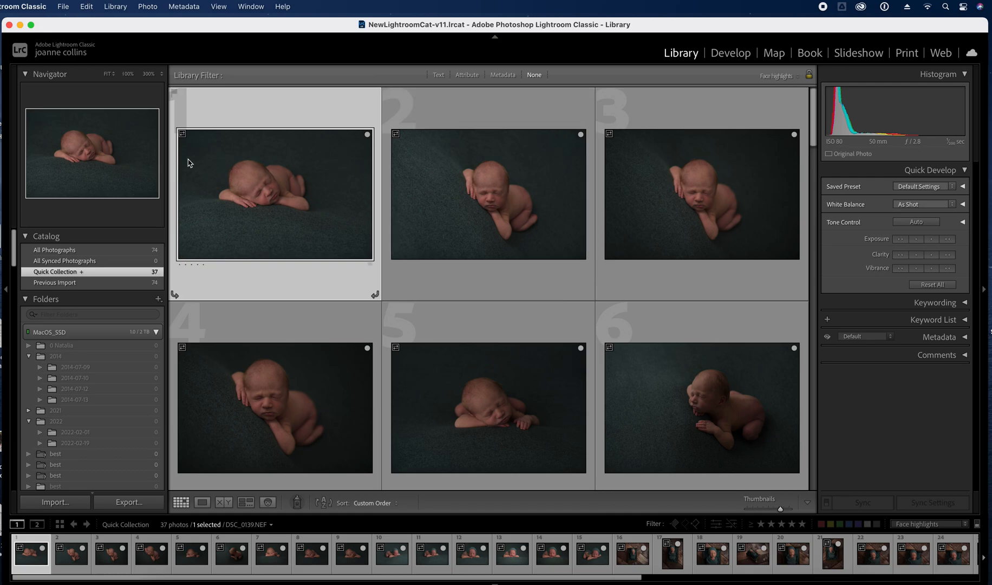
left_click(730, 55)
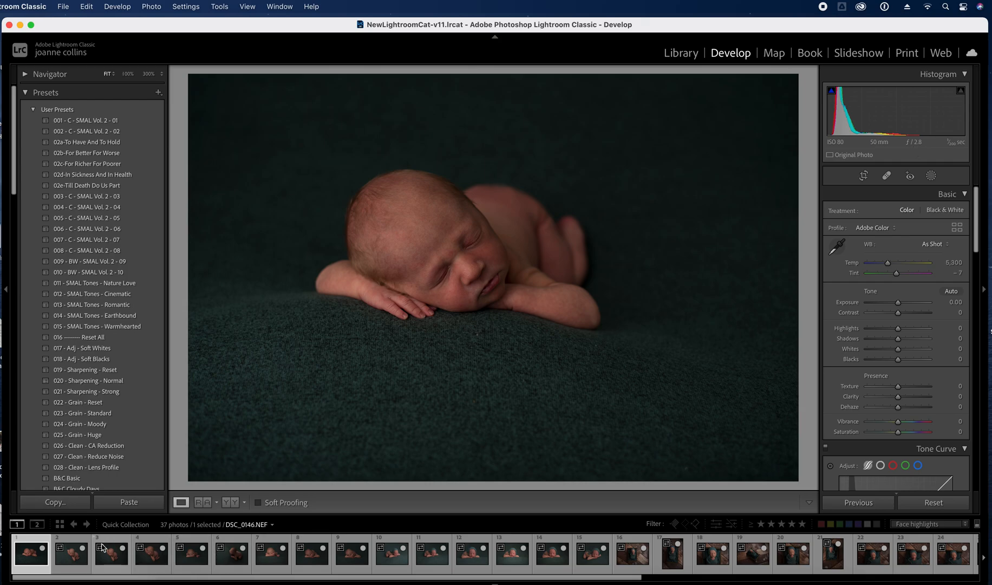
left_click(73, 559)
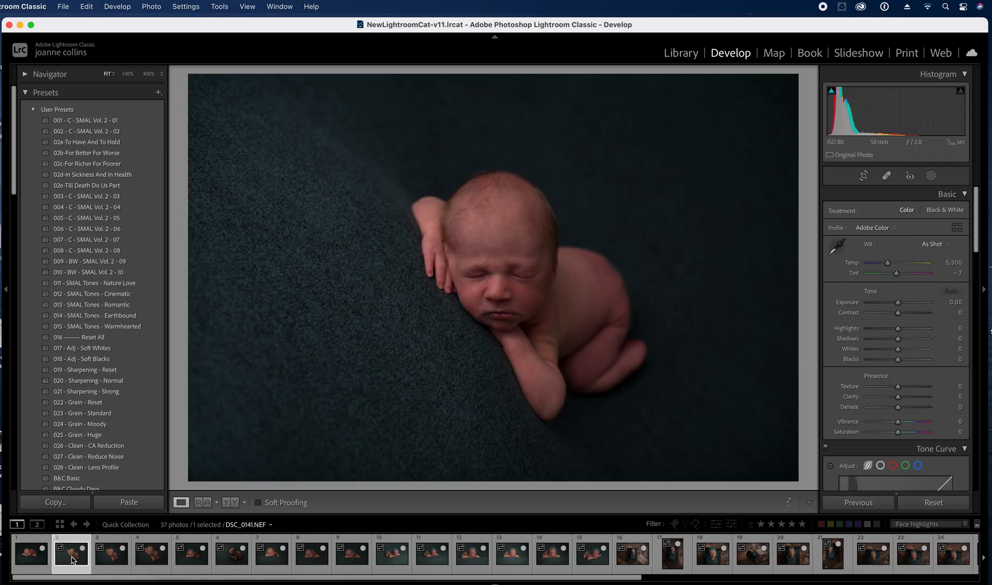
left_click(115, 558)
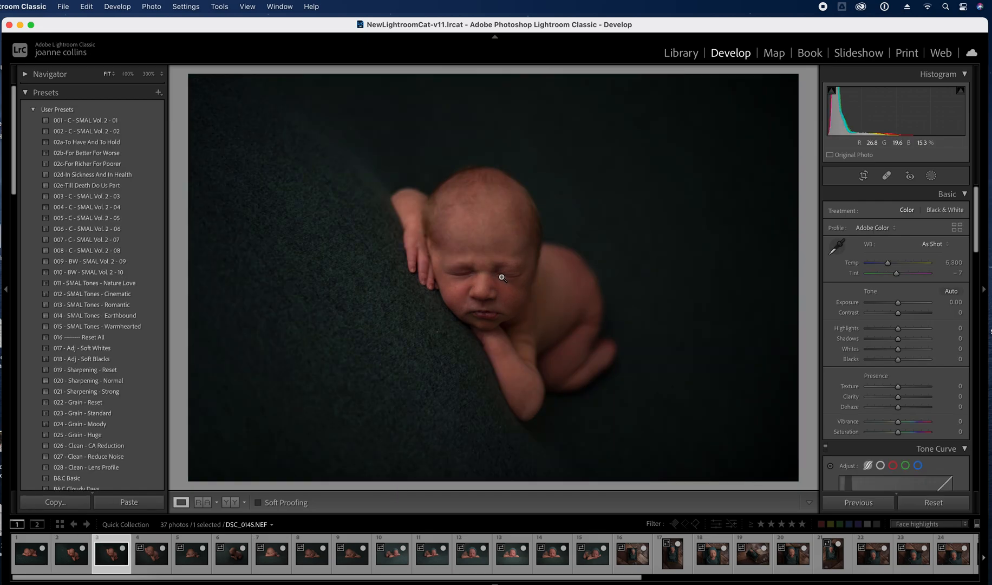
left_click(485, 278)
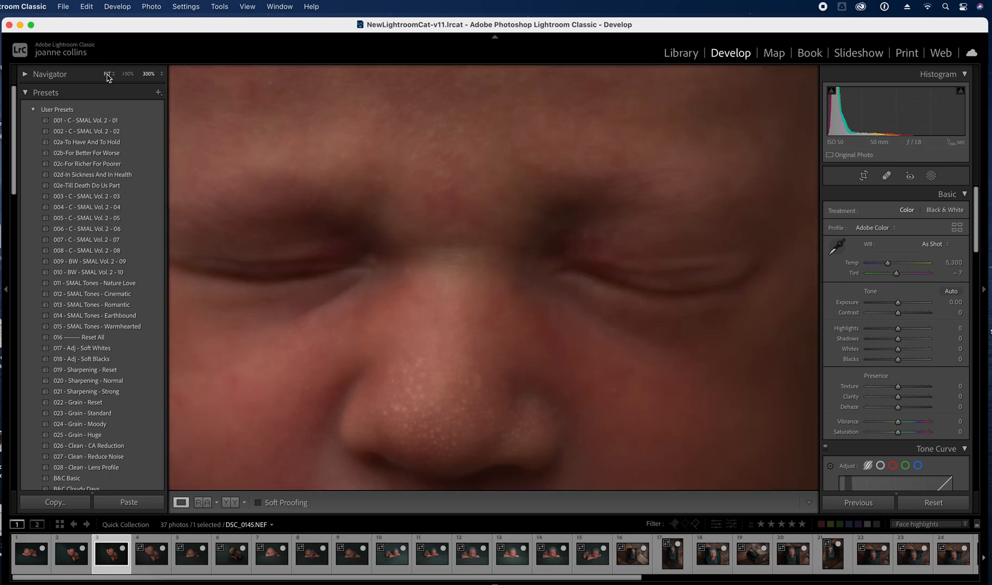
left_click(107, 74)
left_click(168, 551)
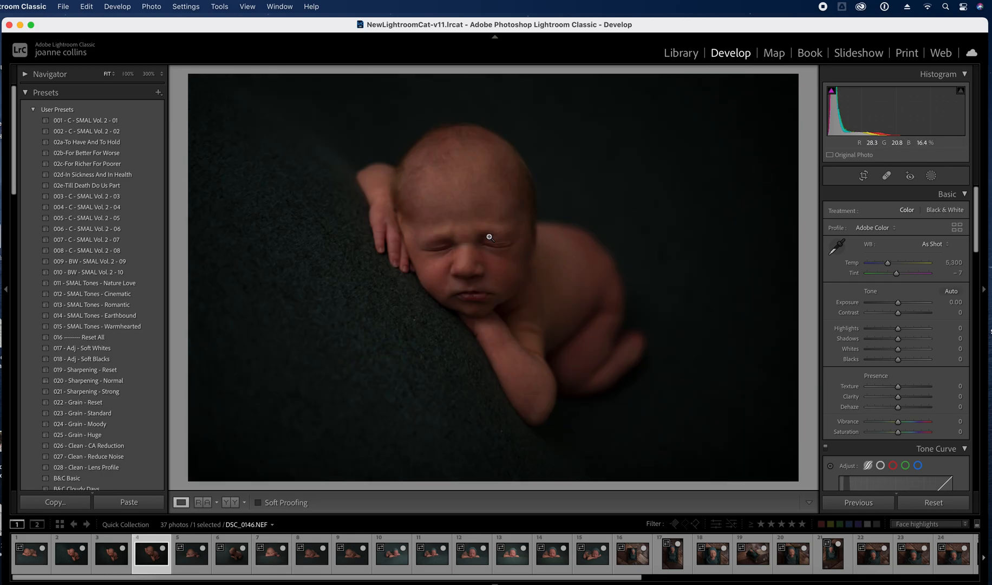
left_click(110, 554)
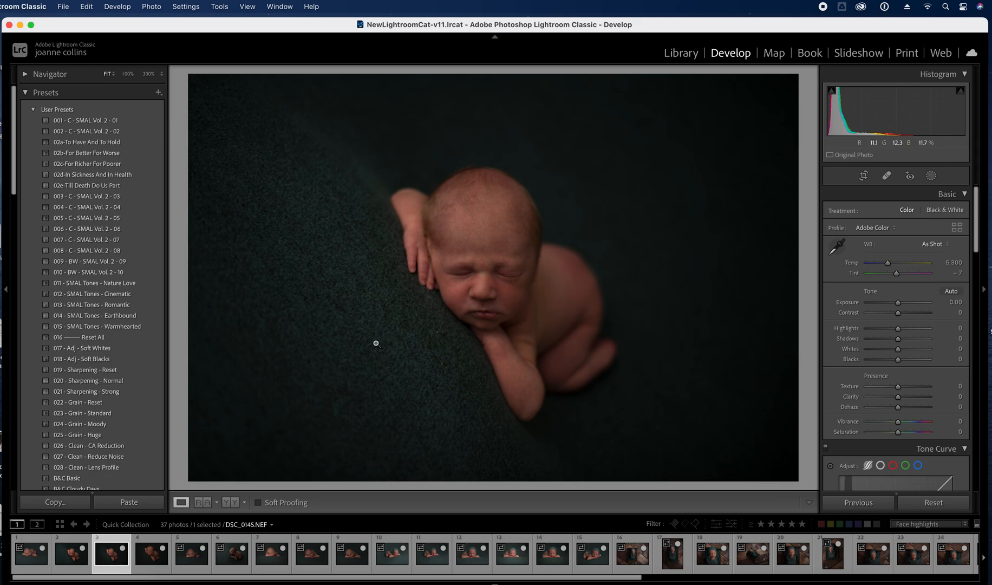
left_click(123, 549)
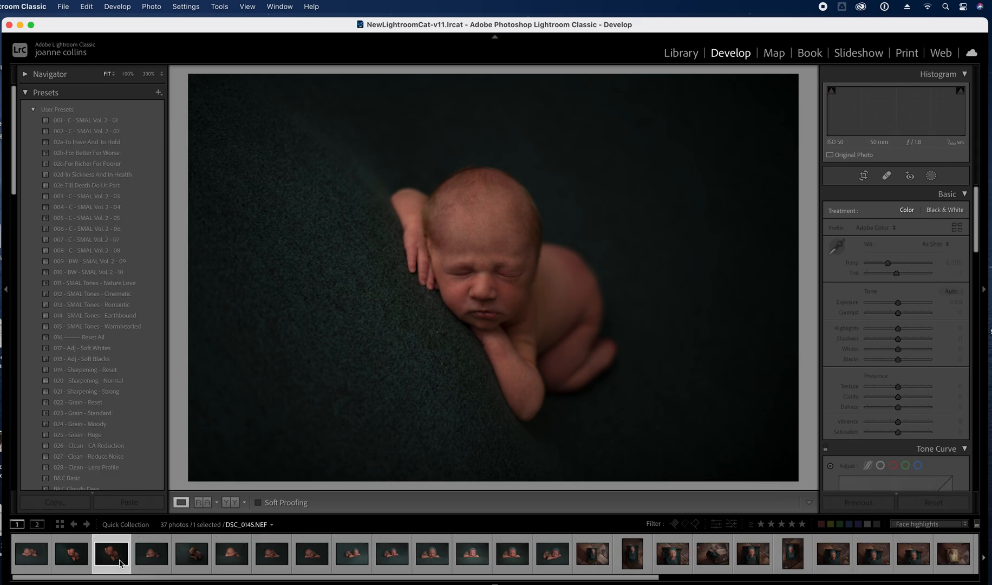
Compare the front-facing sleeping poses DSC_0148 and DSC_0151, and remove DSC_0148 from the Quick Collection
left_click(153, 559)
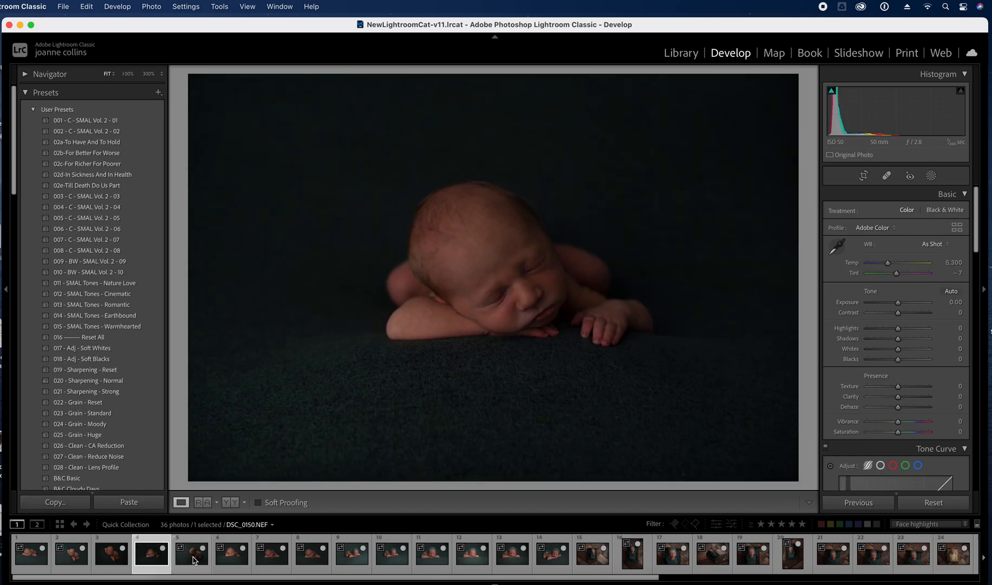
left_click(194, 559)
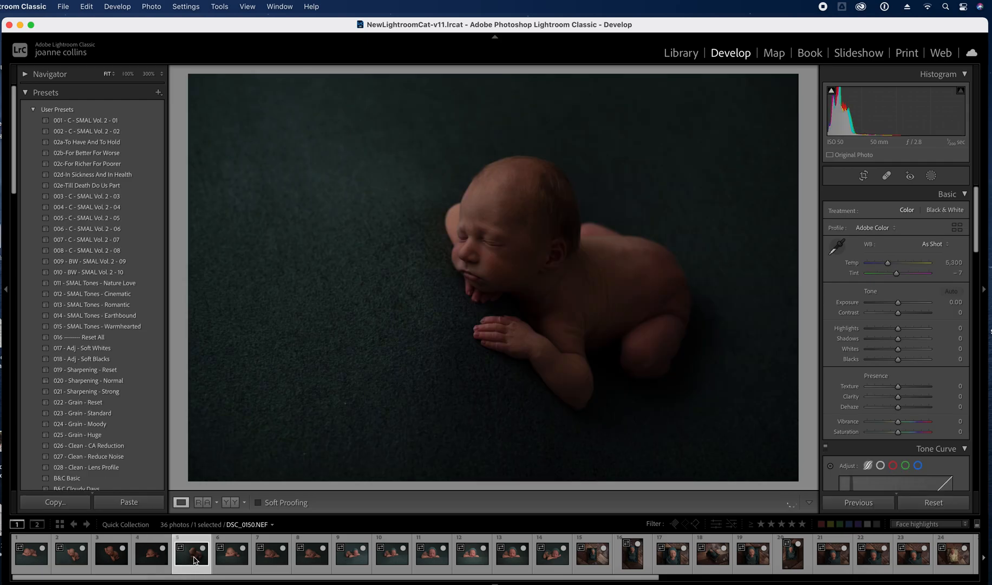
left_click(230, 560)
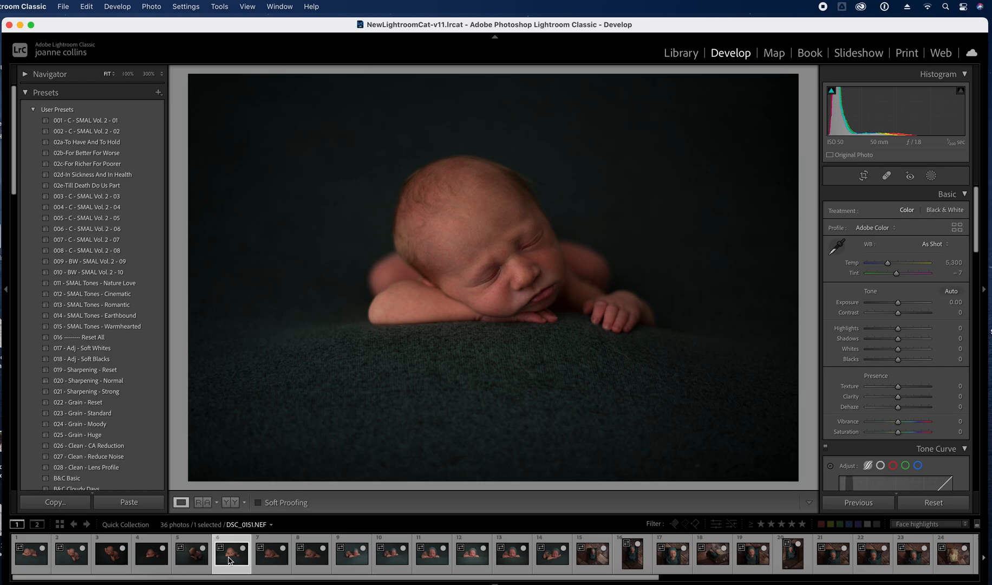
left_click(152, 559)
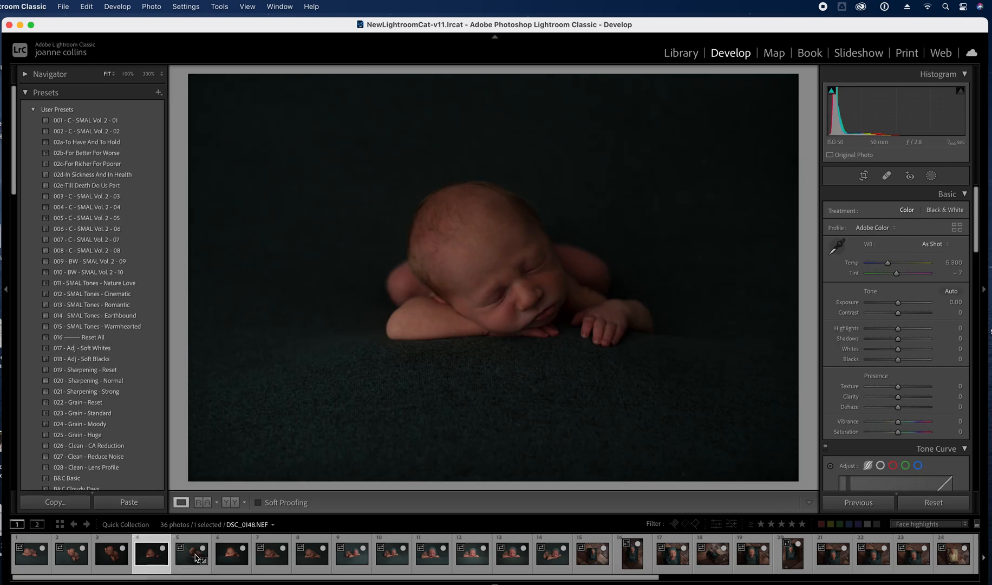
left_click(232, 560)
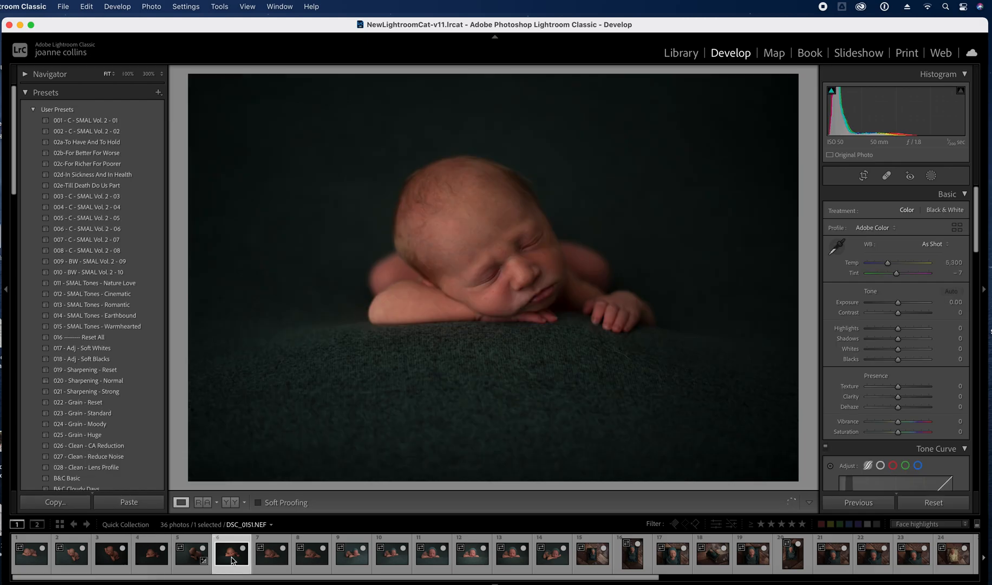
left_click(150, 560)
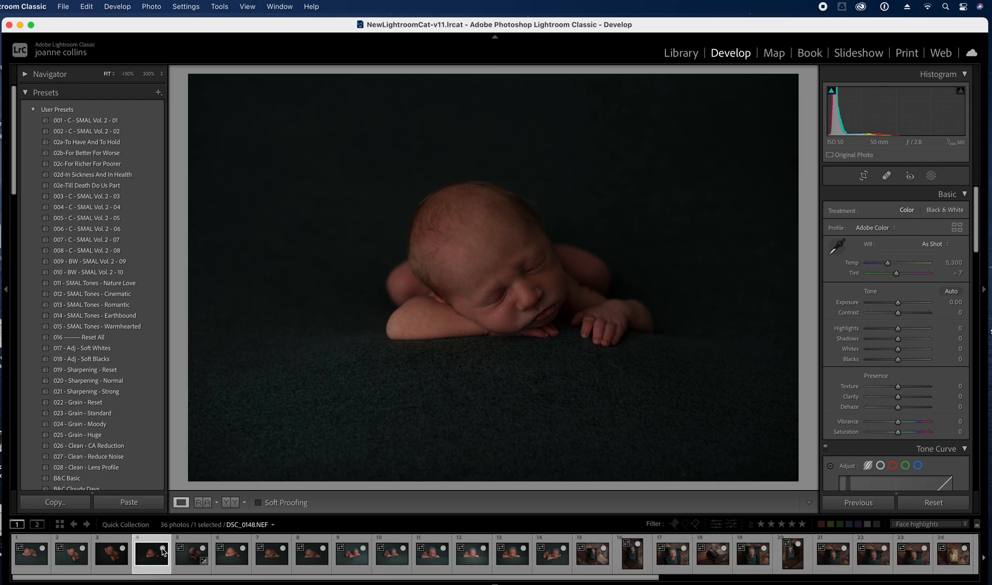
left_click(163, 549)
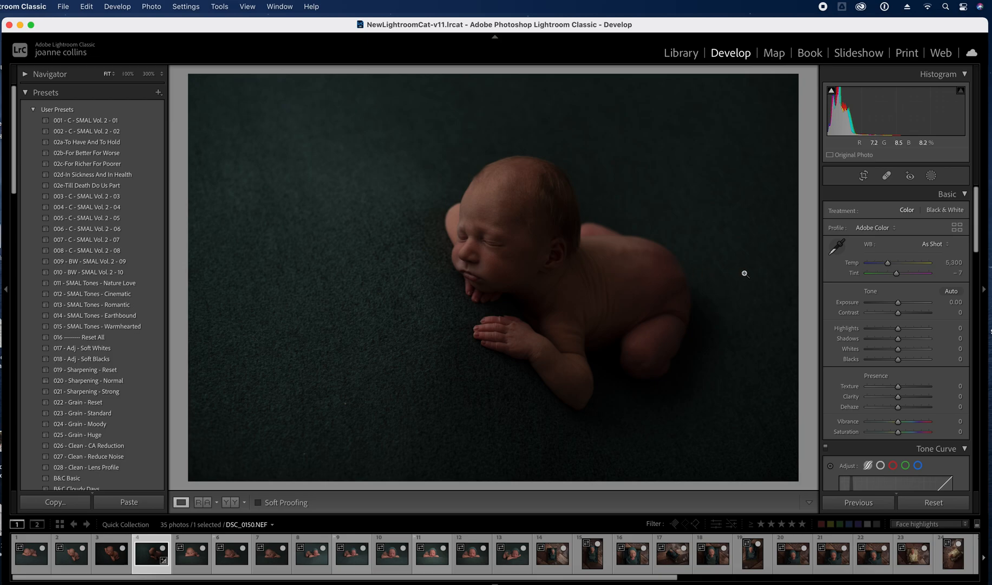
Check DSC_0151, compare the folded-hands poses DSC_0154 and DSC_0156, and remove DSC_0156 from the Quick Collection
left_click(194, 555)
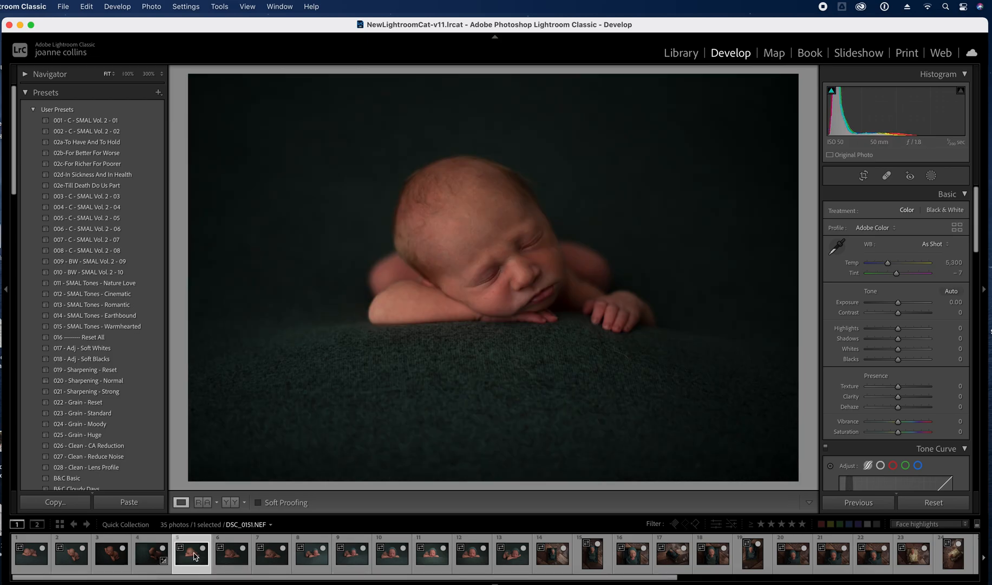
left_click(232, 553)
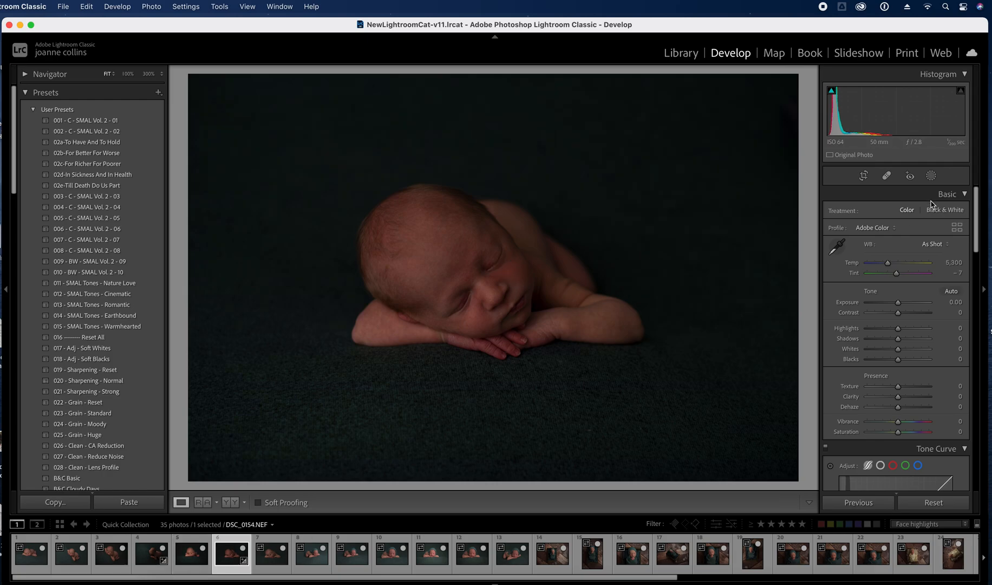
key("Right")
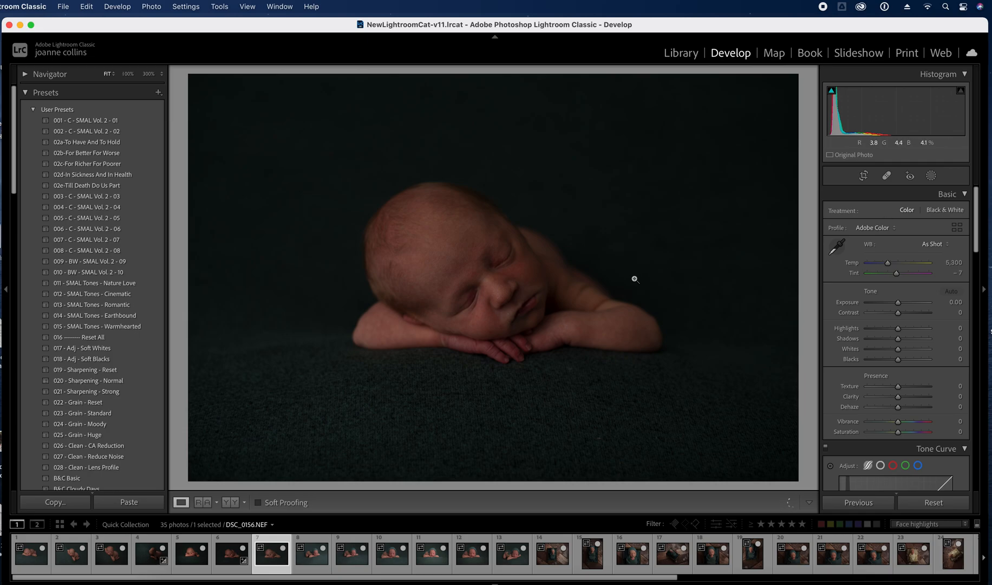
key("Left")
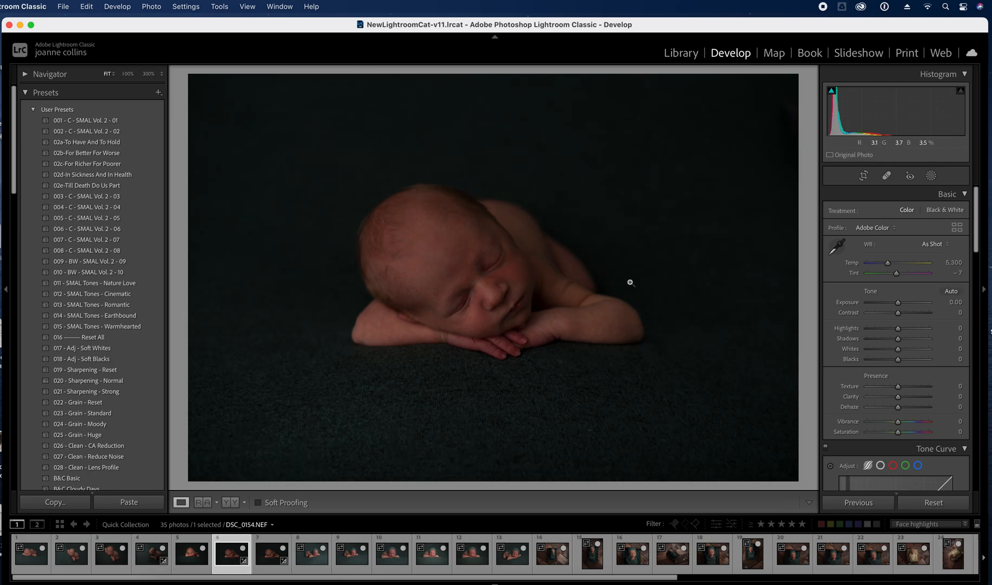
key("Right")
key("Left")
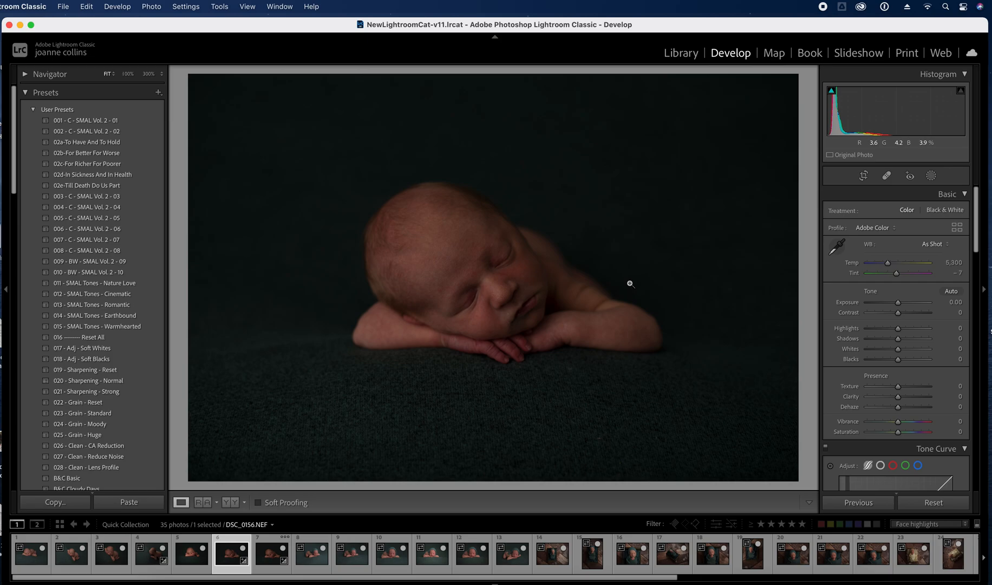
key("Right")
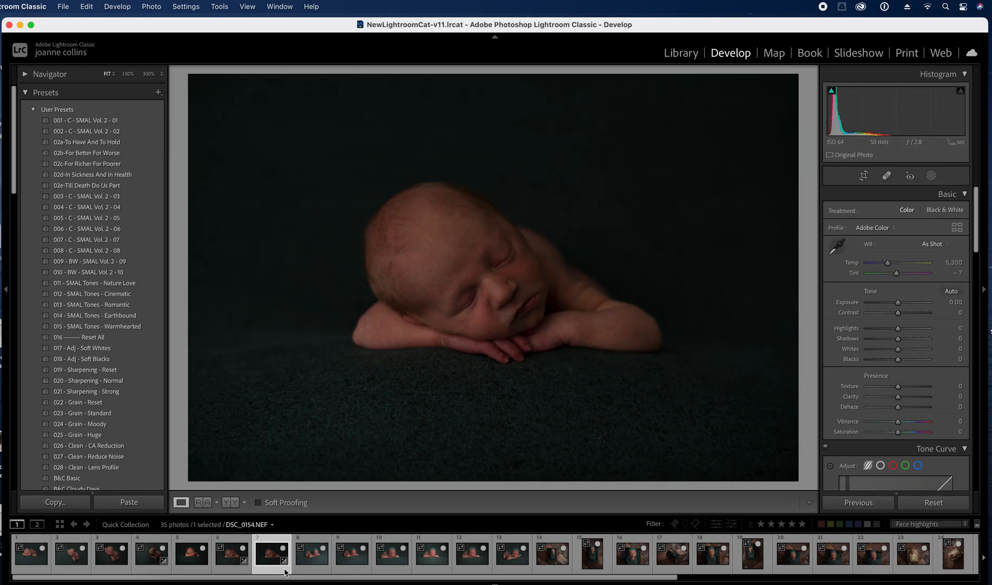
left_click(284, 549)
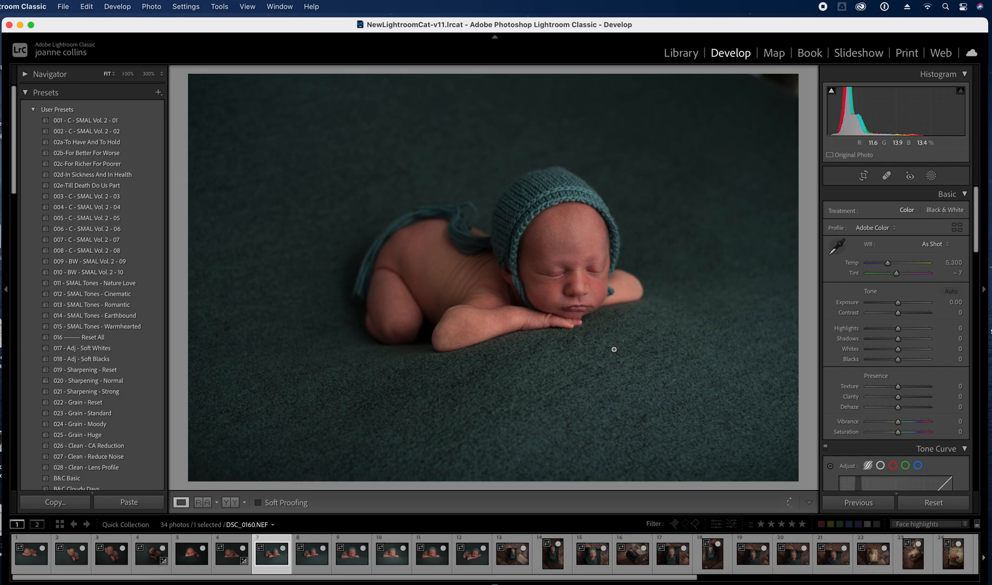
Compare the knitted-bonnet poses DSC_0160 through DSC_0163 for framing and facial expression
key("Right")
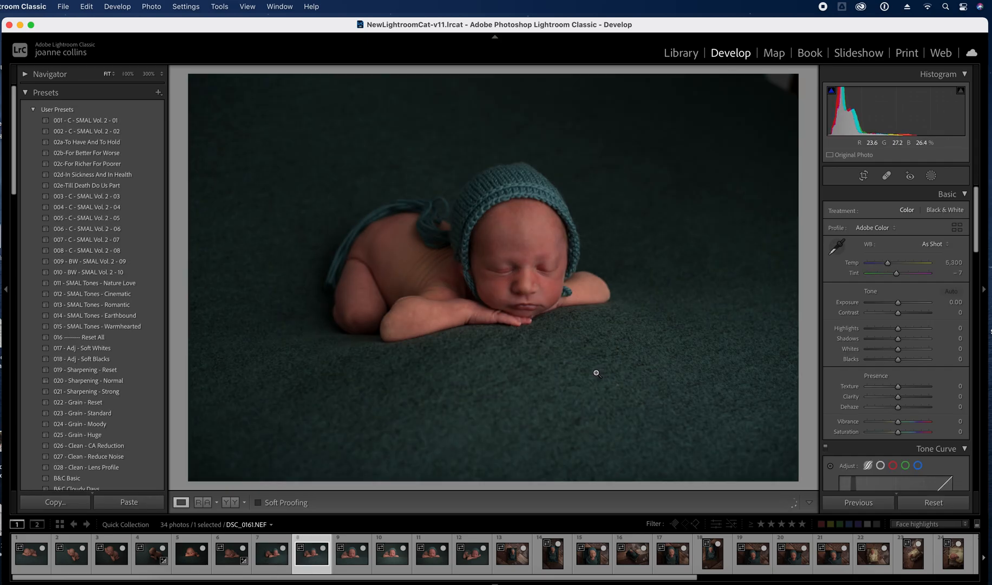
key("Left")
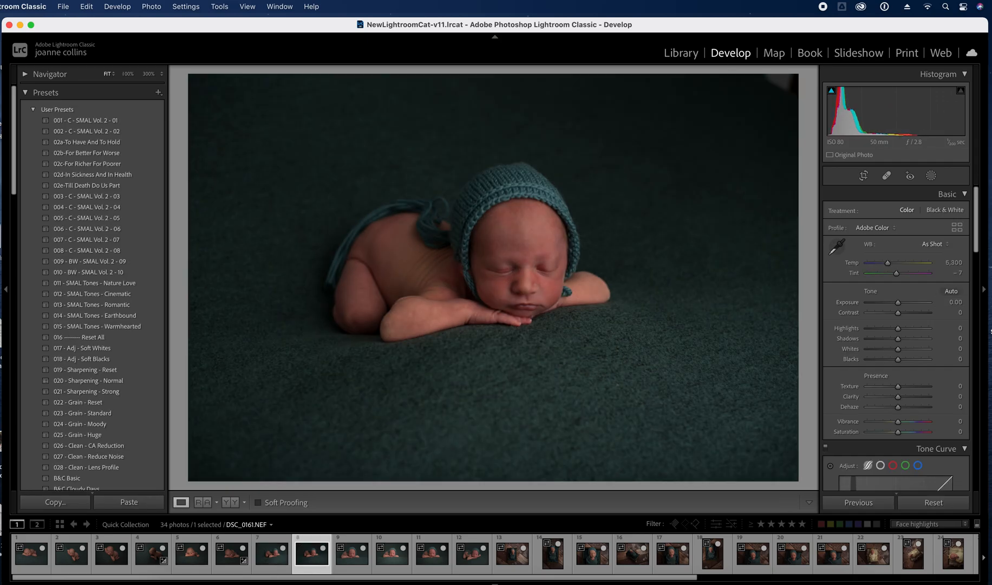
key("Right")
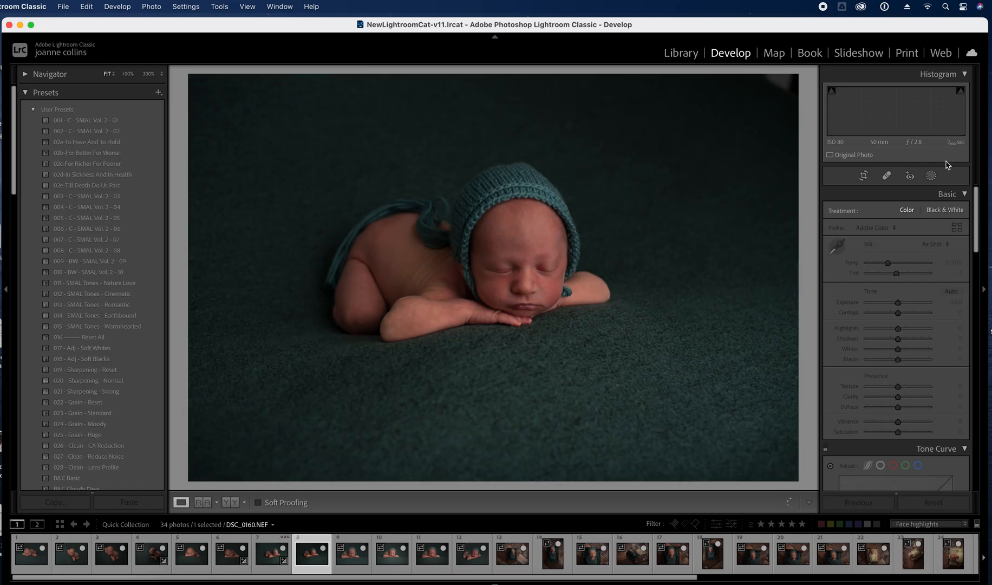
key("Right")
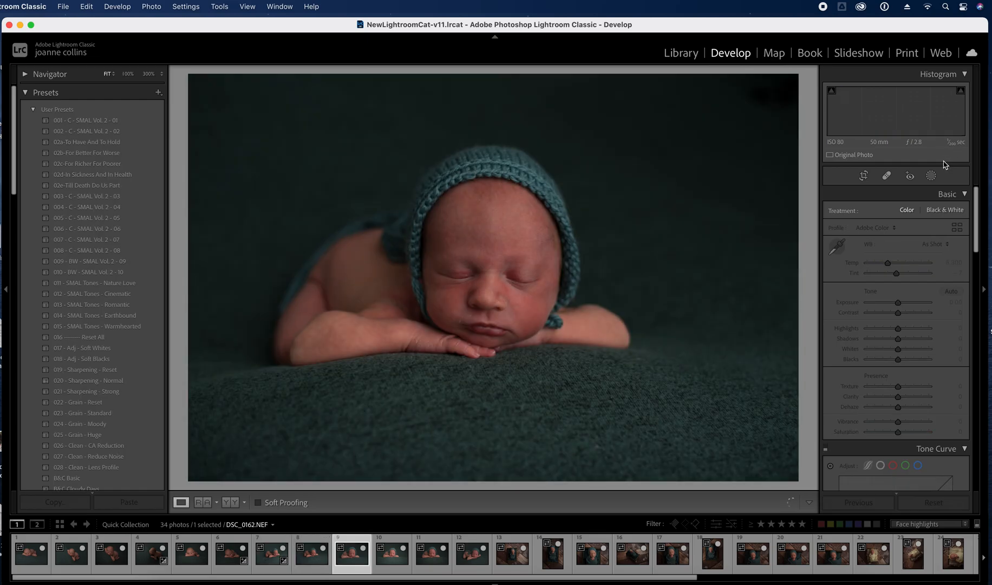
key("Right")
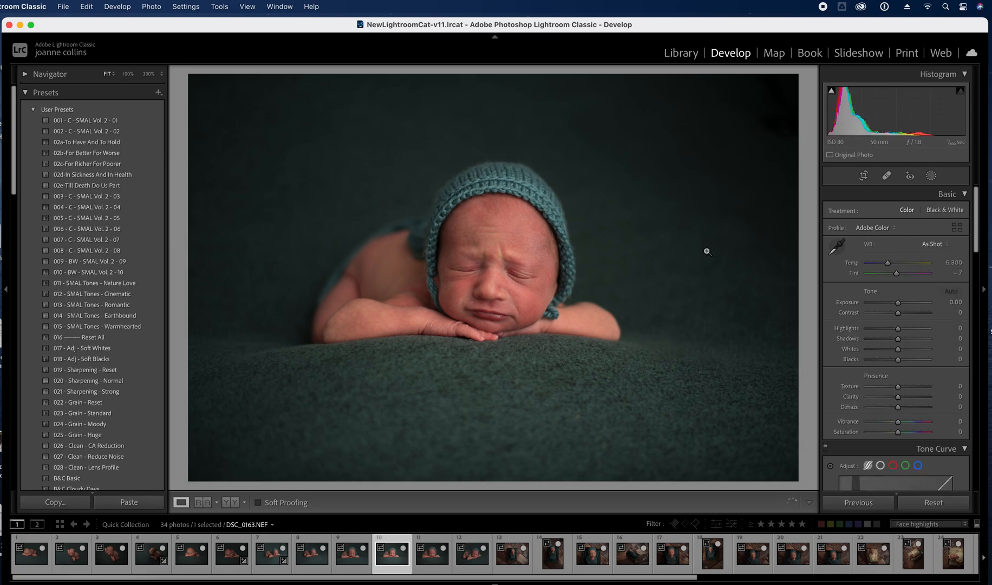
key("Left")
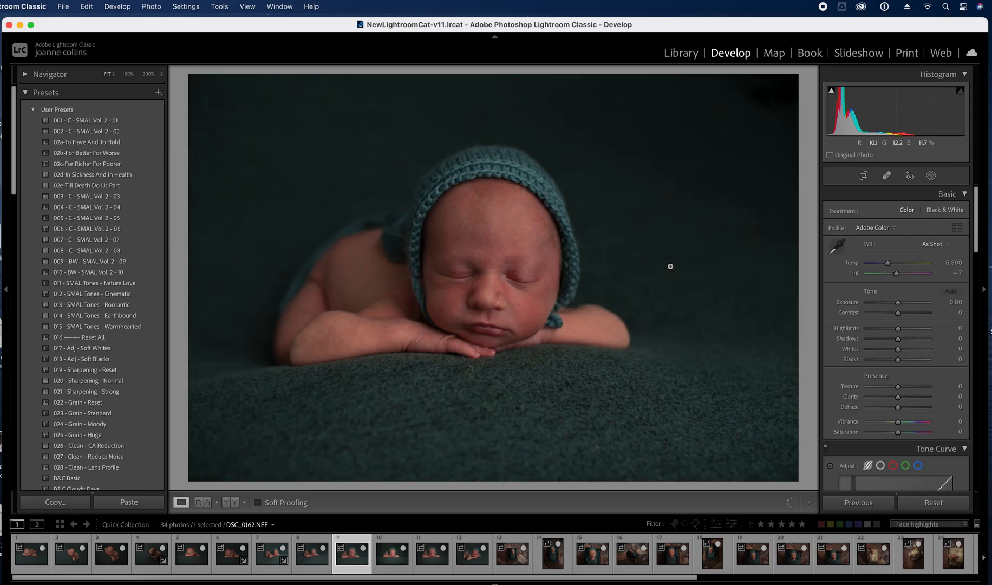
key("Left")
key("Left")
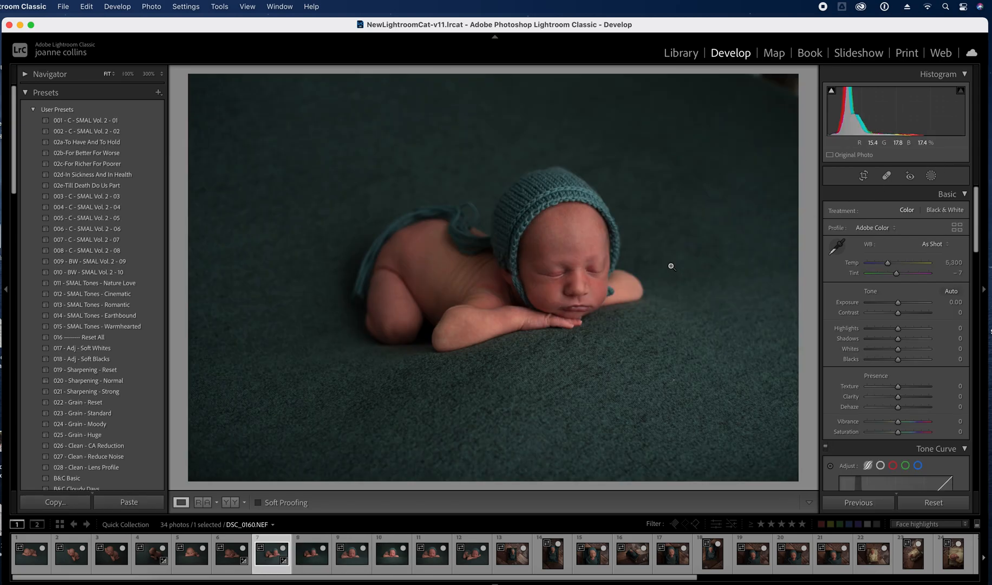
key("Right")
key("Right")
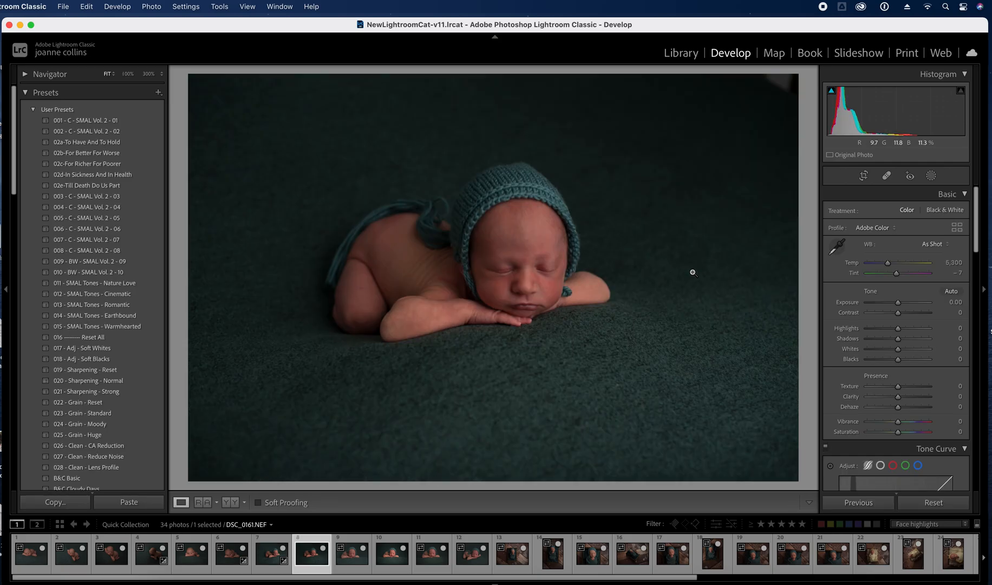
Compare the front-facing bonnet shots DSC_0163 and DSC_0164, and remove DSC_0163 from the Quick Collection
key("Right")
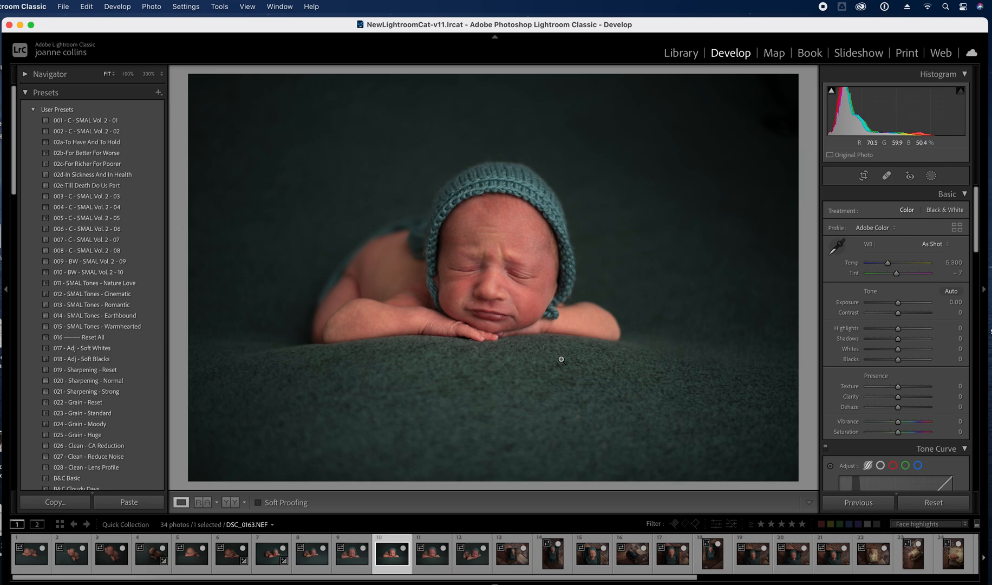
key("Right")
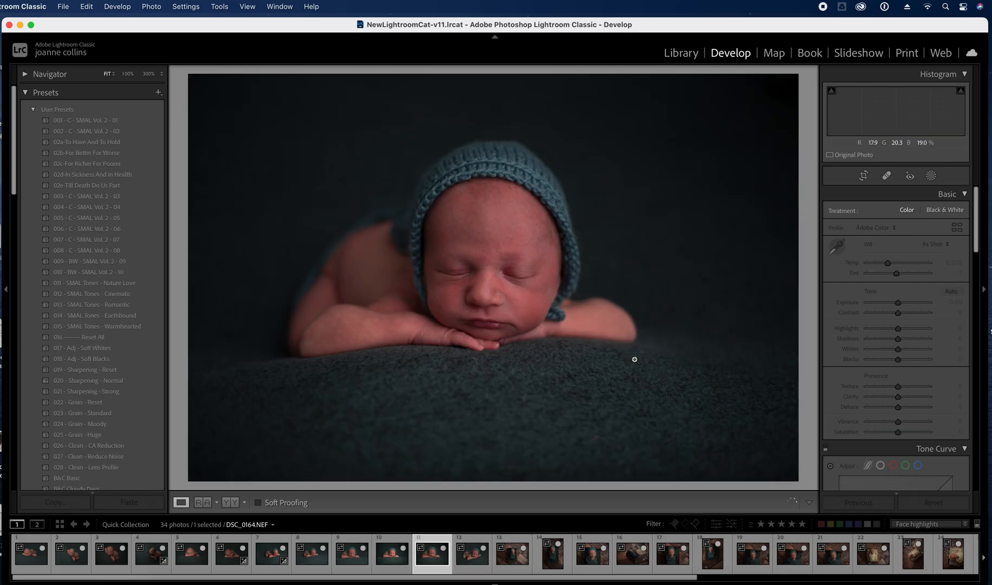
key("Left")
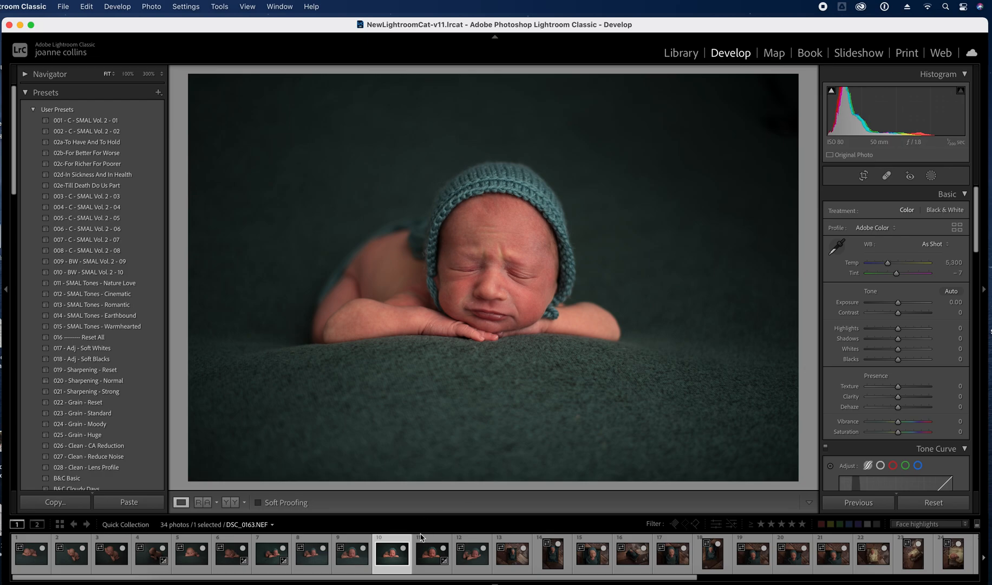
left_click(404, 550)
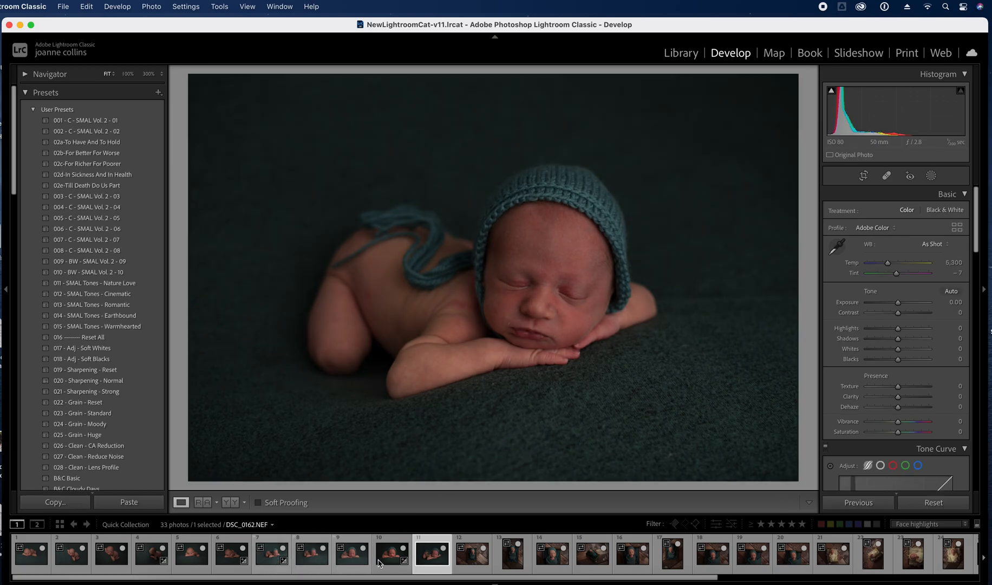
Review the swaddled baby-in-bed photos from DSC_0179 to DSC_0193, inspecting the face in DSC_0193 at 300% zoom before restoring the fit view
left_click(478, 560)
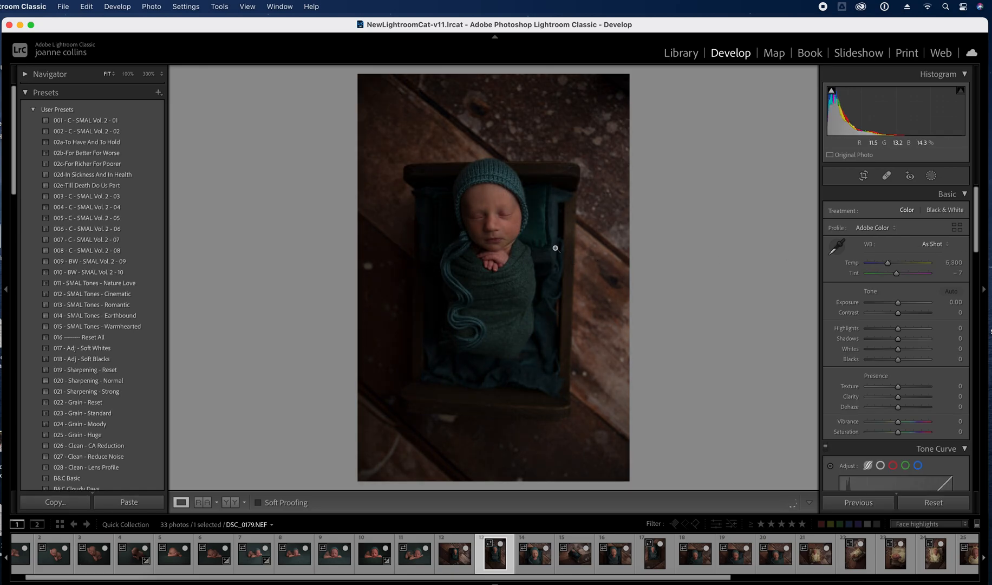
key("Right")
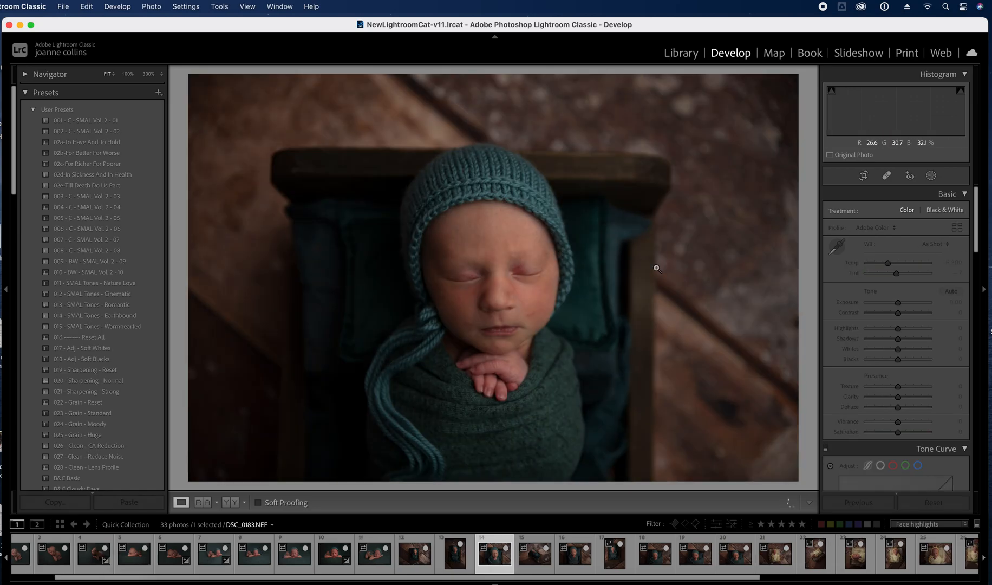
key("Right")
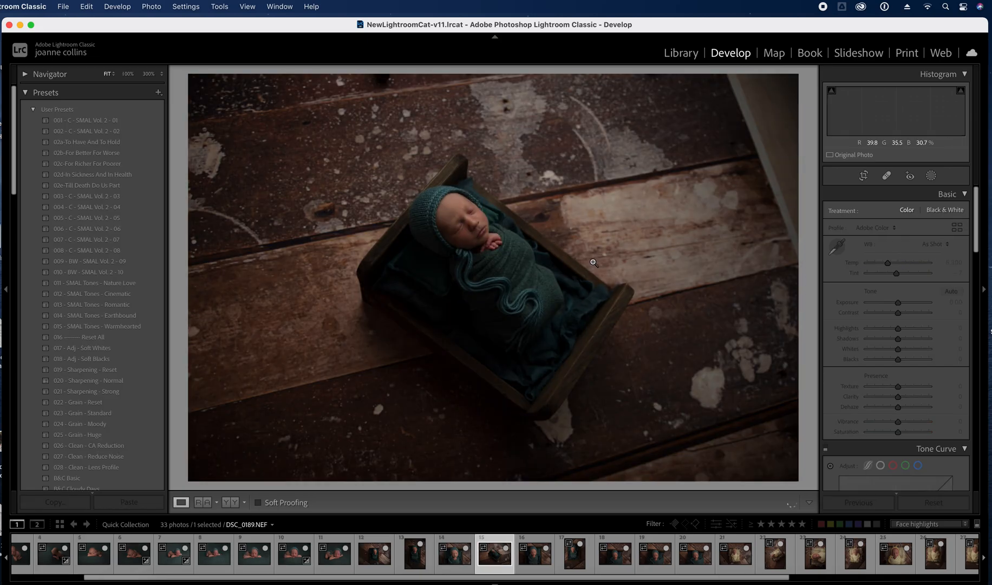
key("Right")
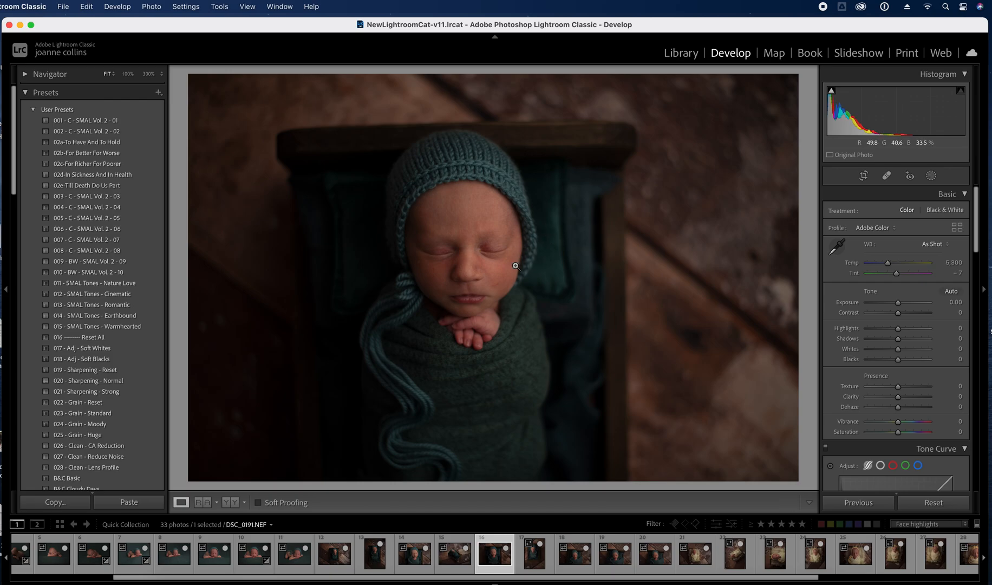
key("Right")
left_click(490, 240)
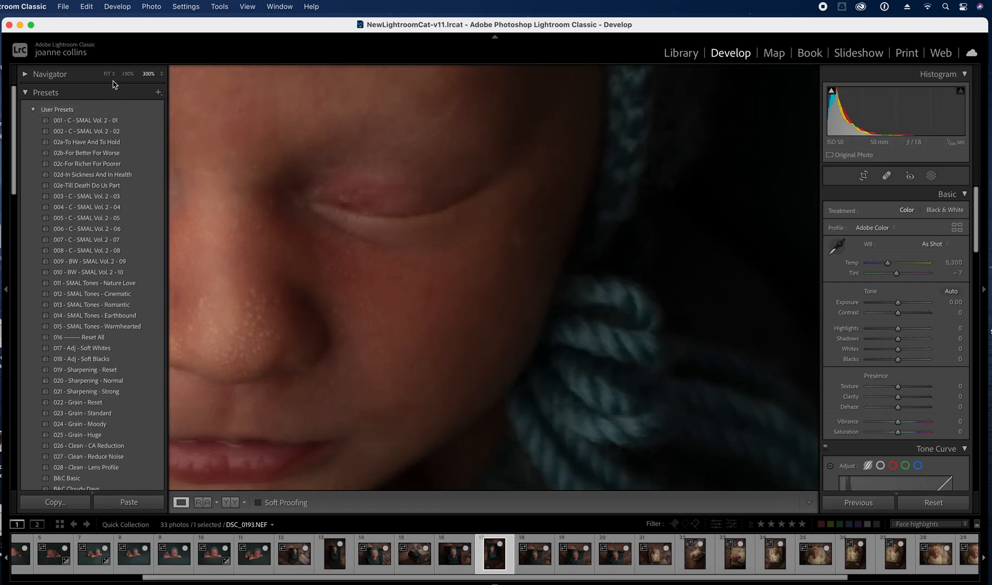
left_click_drag(324, 267, 580, 291)
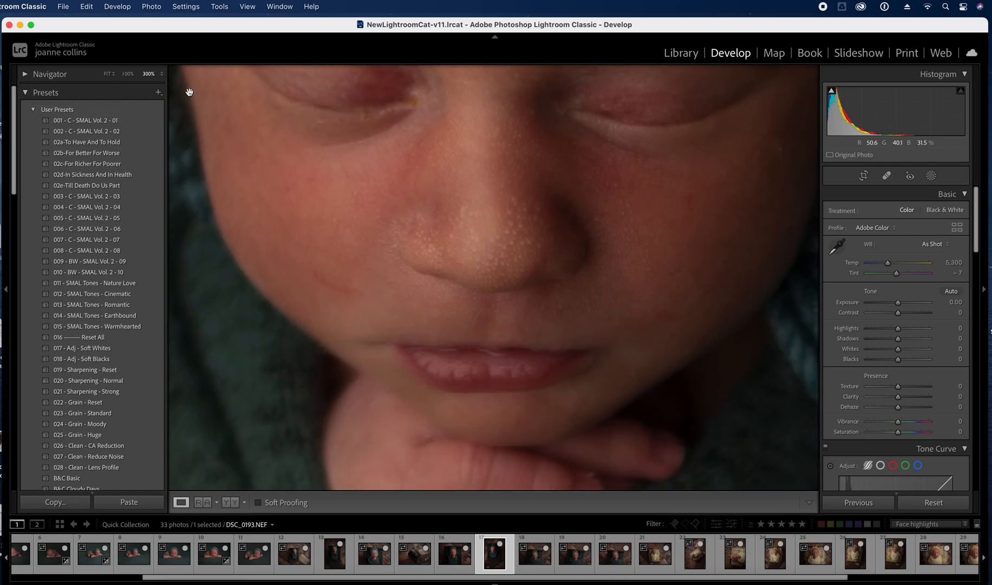
left_click(107, 73)
key("Right")
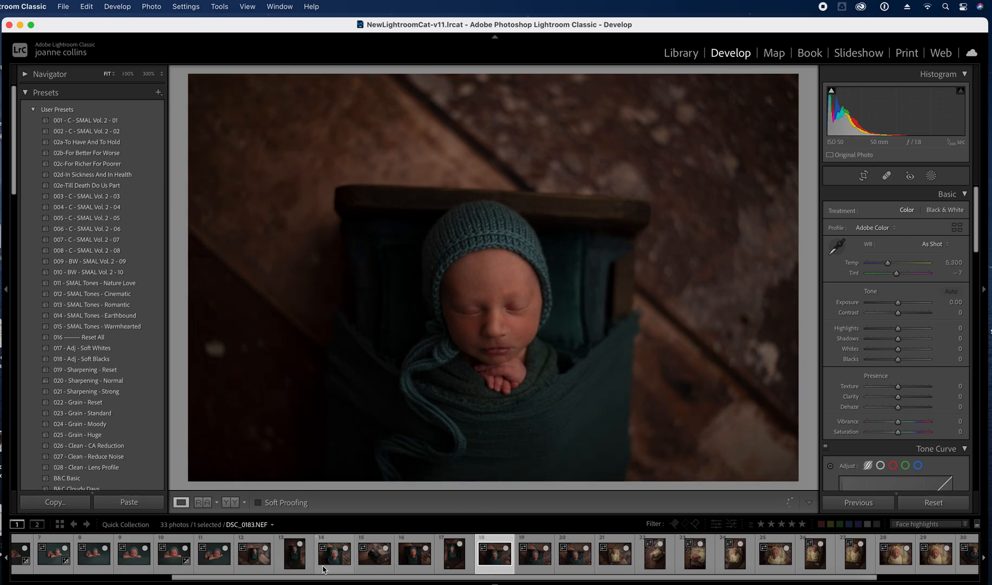
Review the teal-bonnet baby-in-bed photos from DSC_0173 to DSC_0196, comparing the wide, angled, portrait and close-up framings
left_click(261, 559)
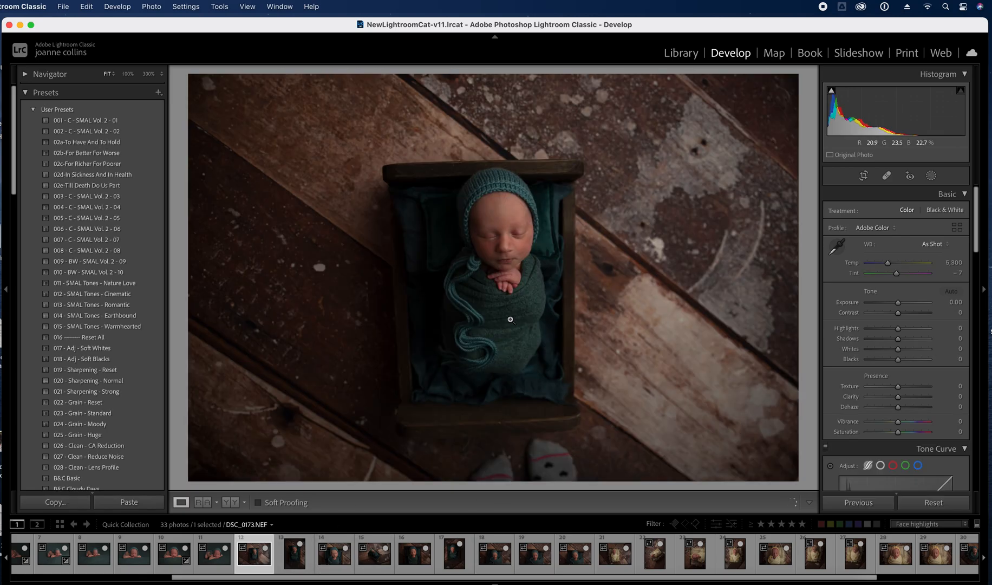
key("Right")
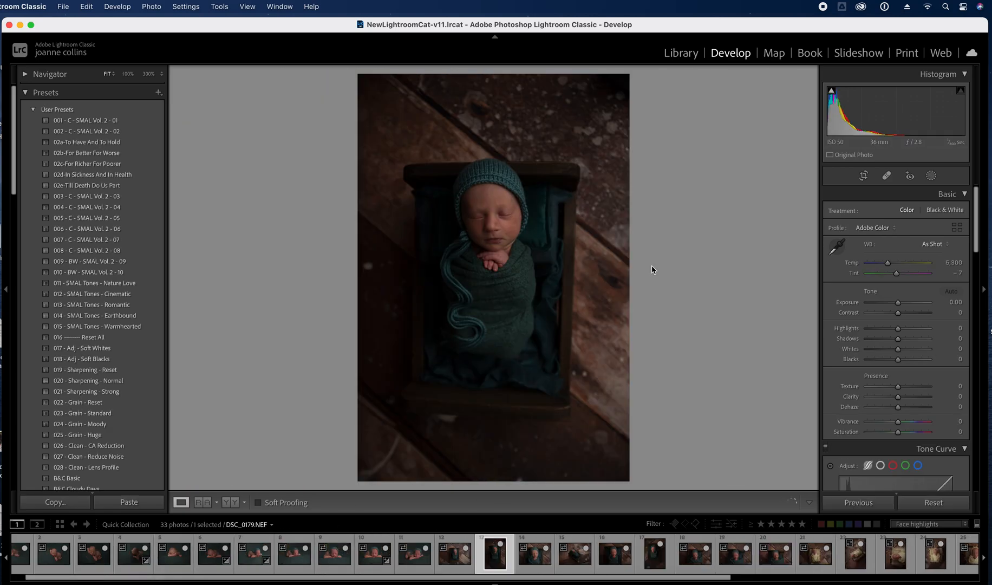
key("Right")
key("Right")
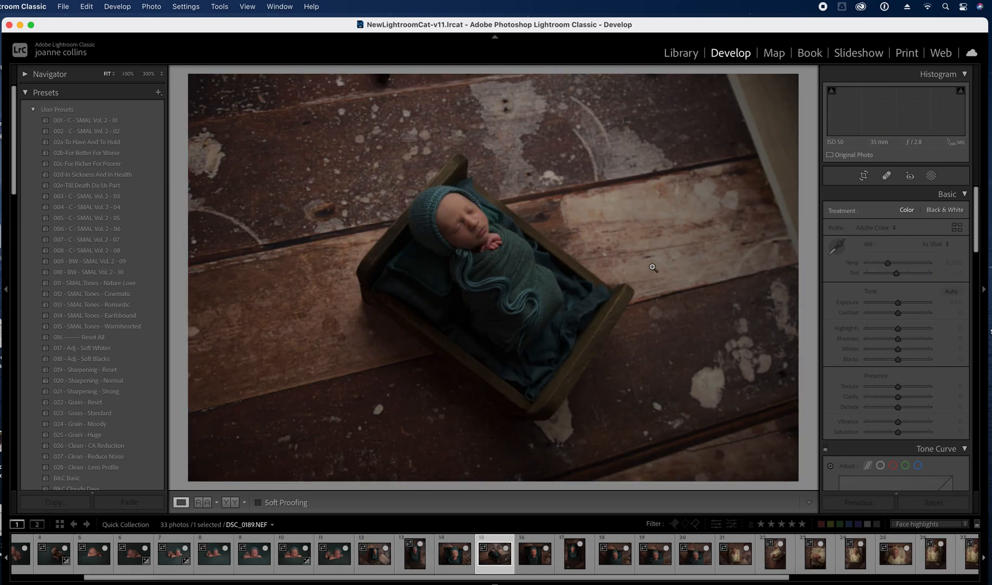
key("Left")
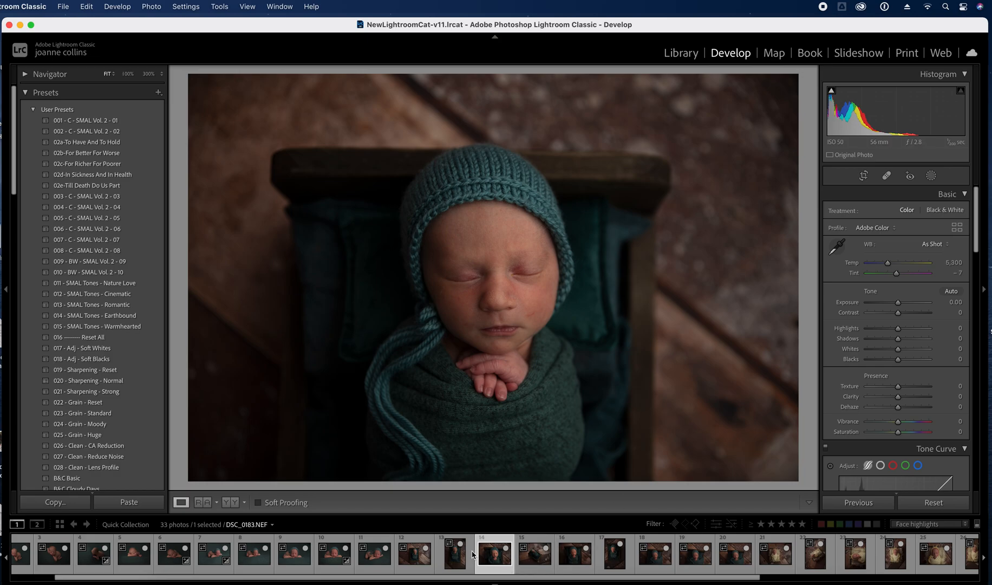
left_click(417, 558)
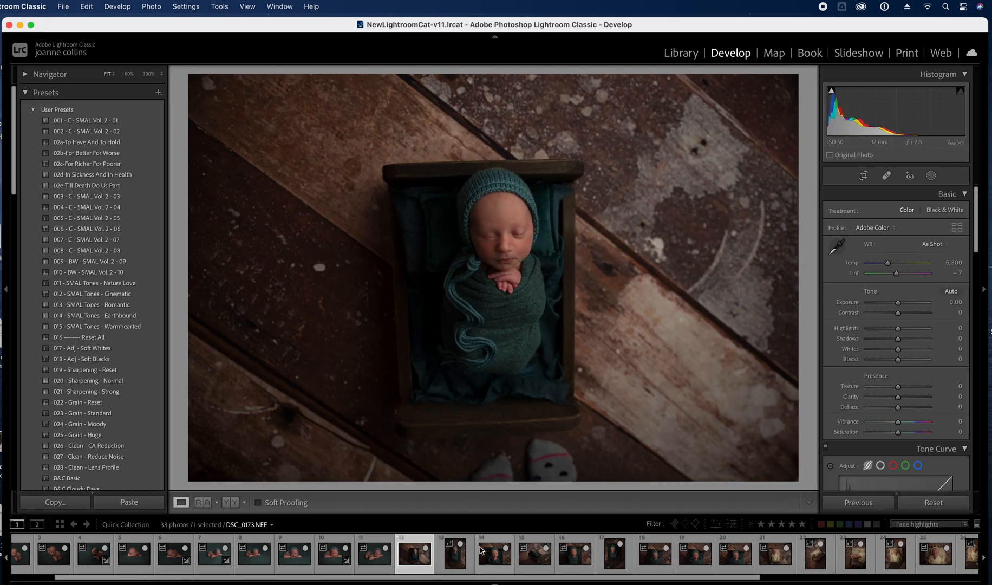
left_click(463, 557)
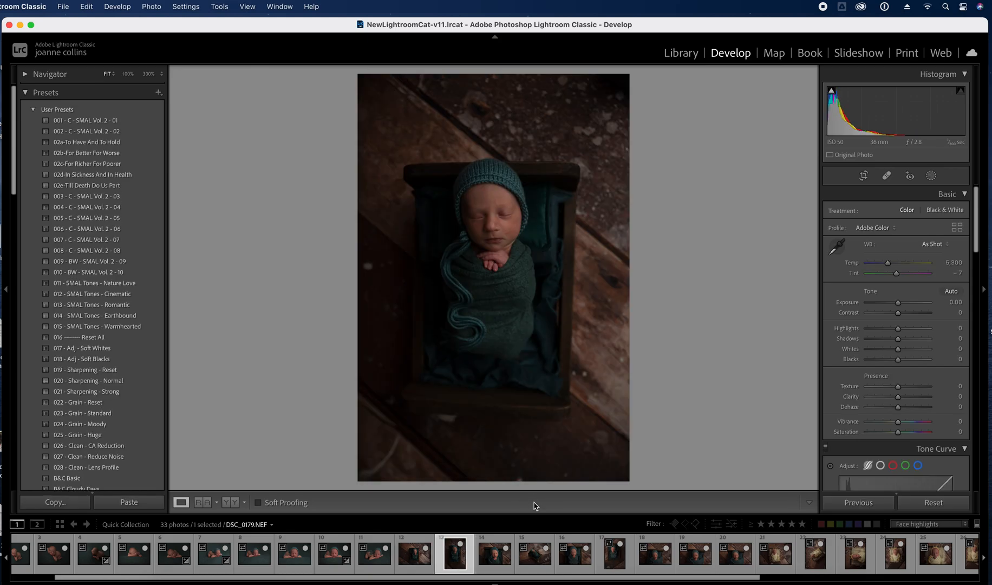
left_click(495, 554)
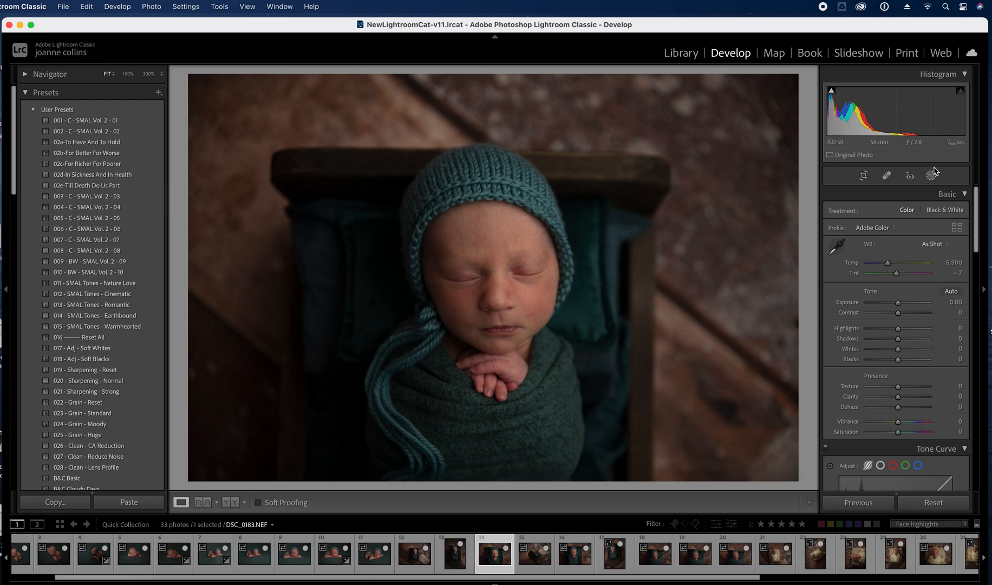
key("Right")
key("Right")
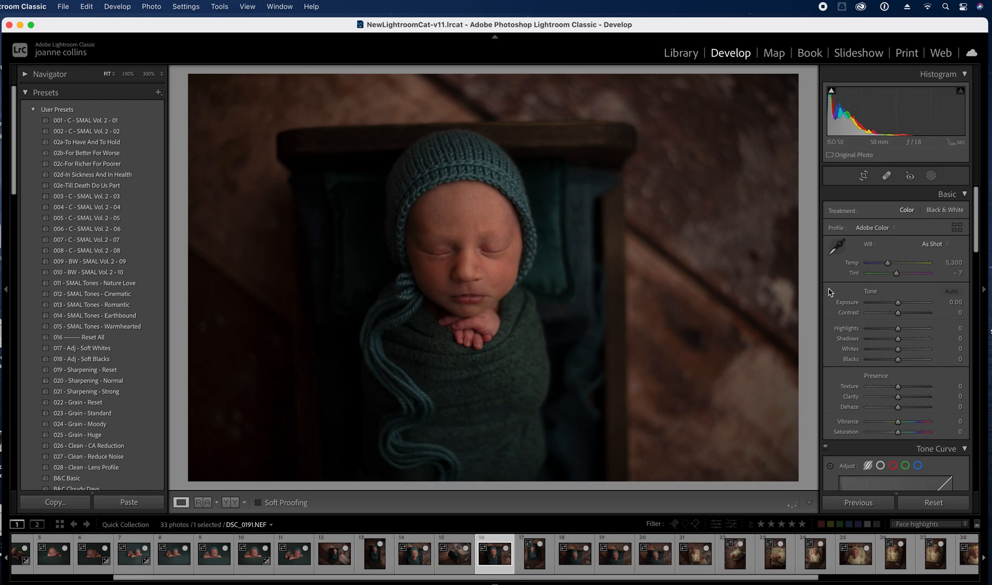
key("Right")
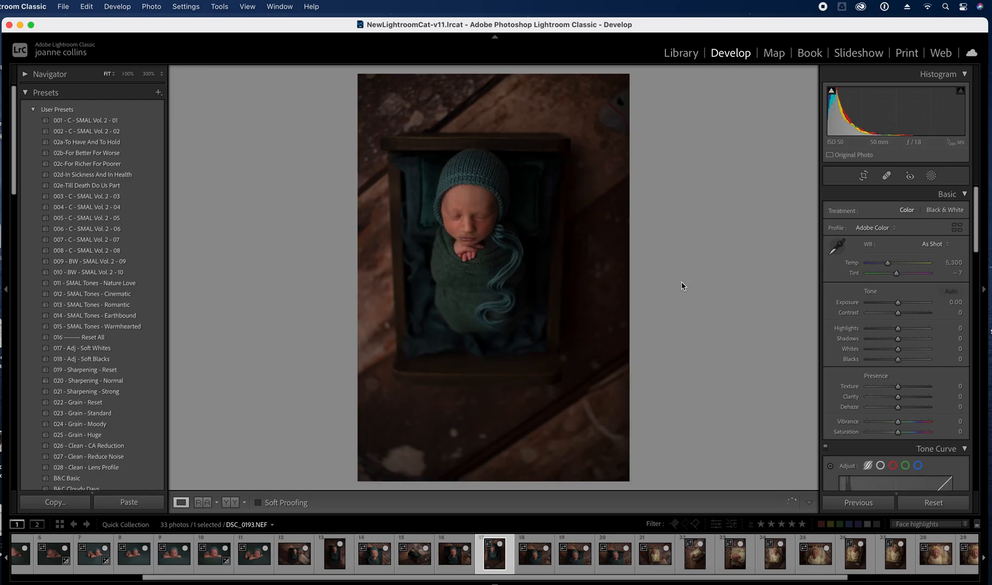
key("Right")
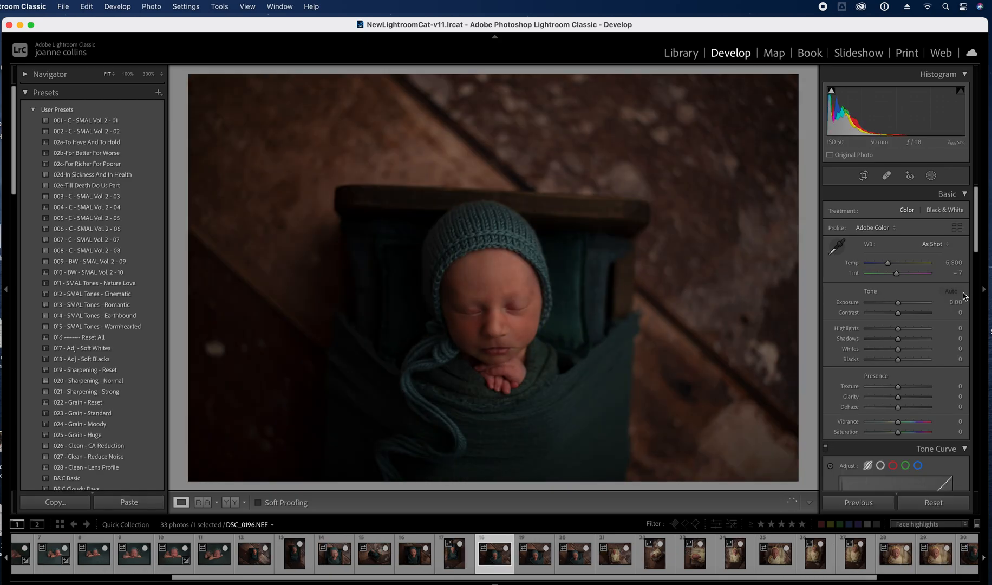
Compare the tucked-in teal blanket shots DSC_0196, DSC_0198 and DSC_0199 for facial expression and bed angle
key("Right")
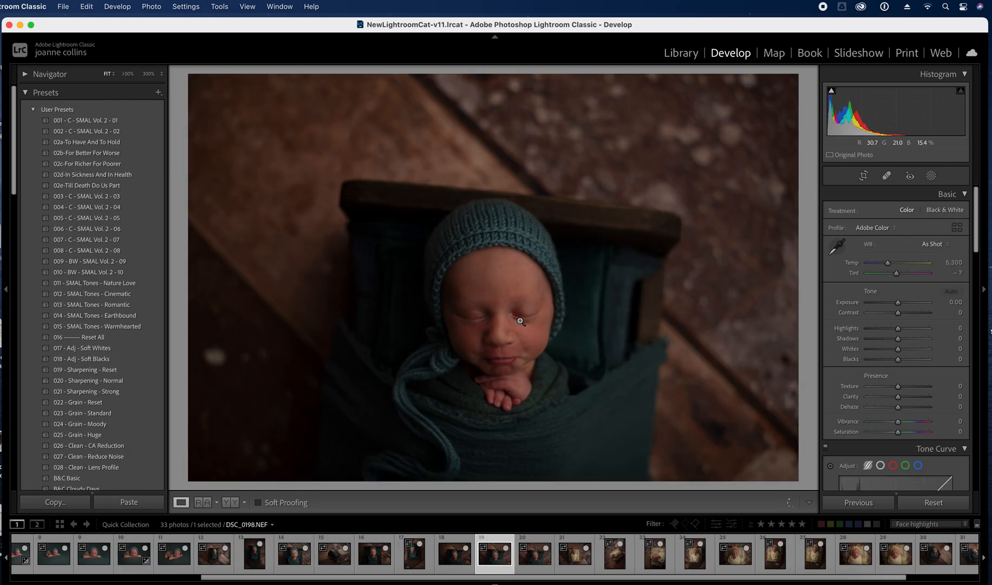
key("Left")
key("Right")
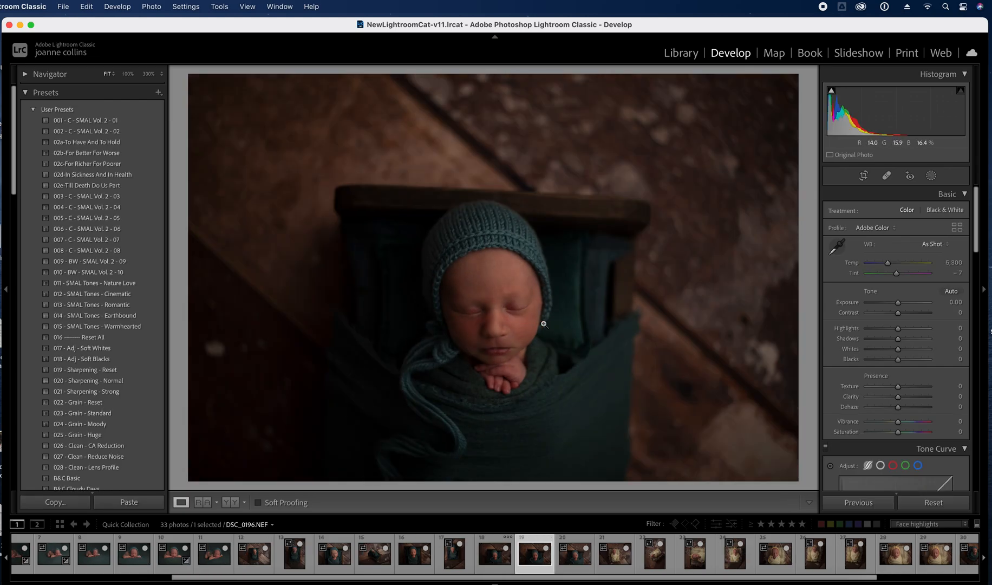
key("Right")
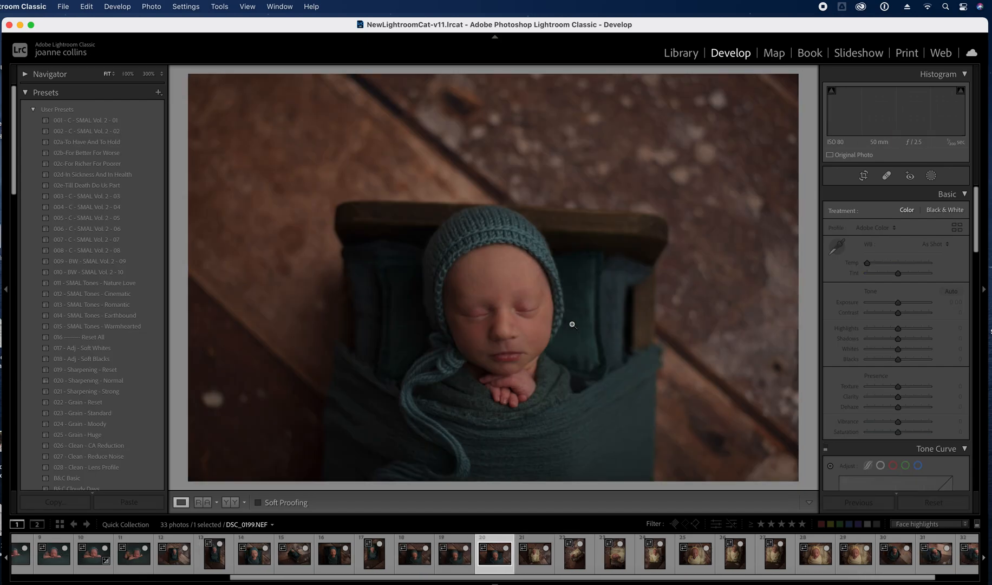
key("Left")
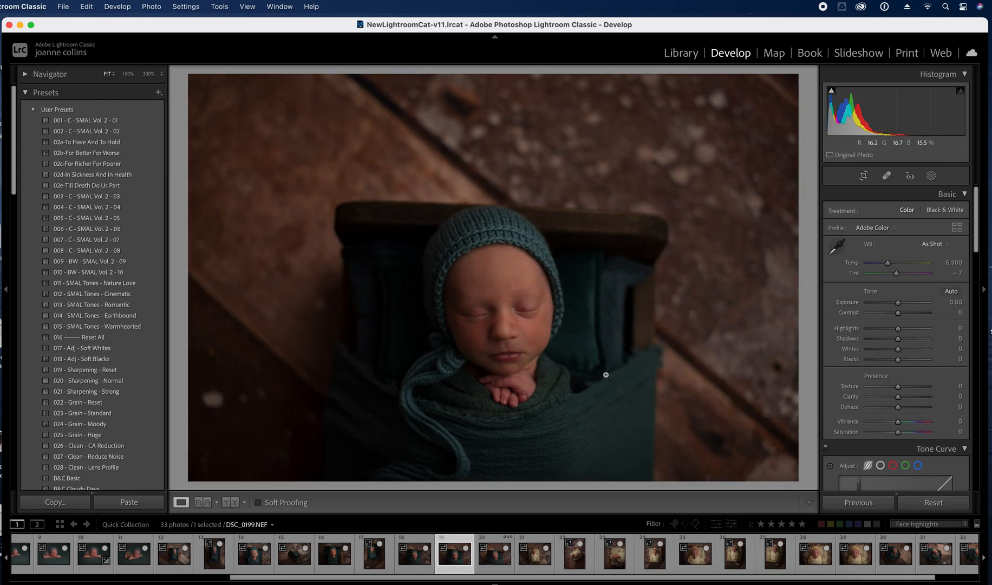
key("Left")
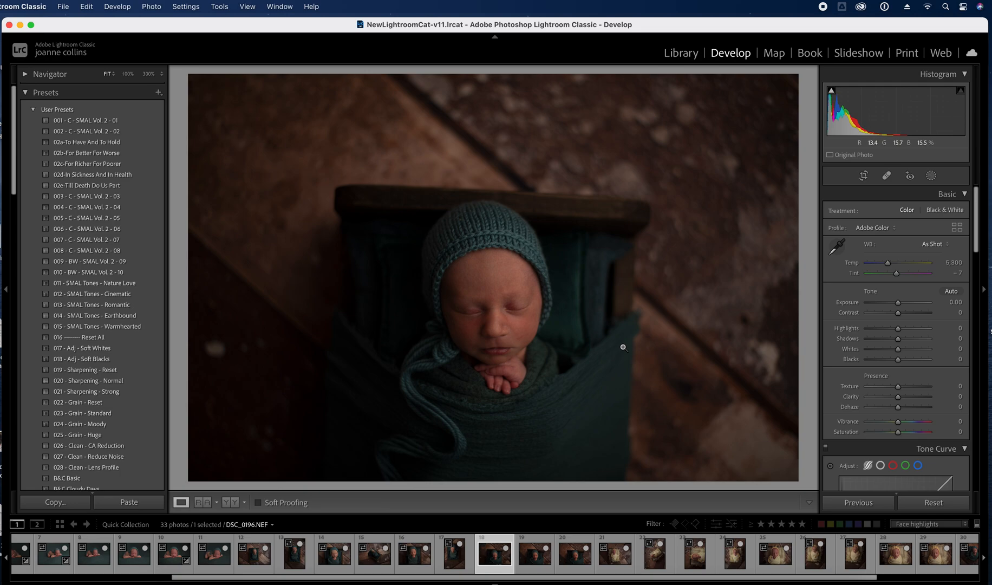
key("Right")
key("Right")
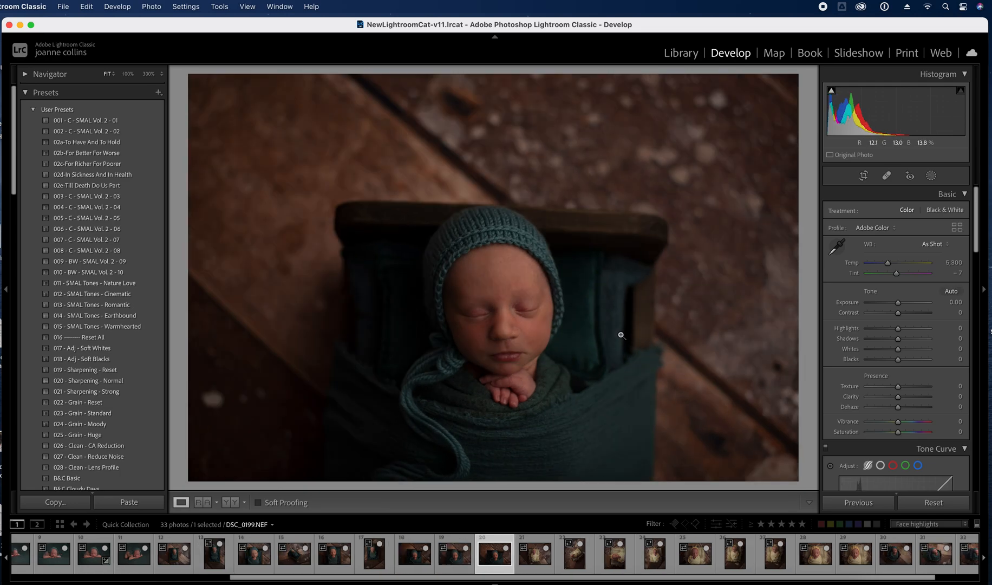
key("Left")
key("Left")
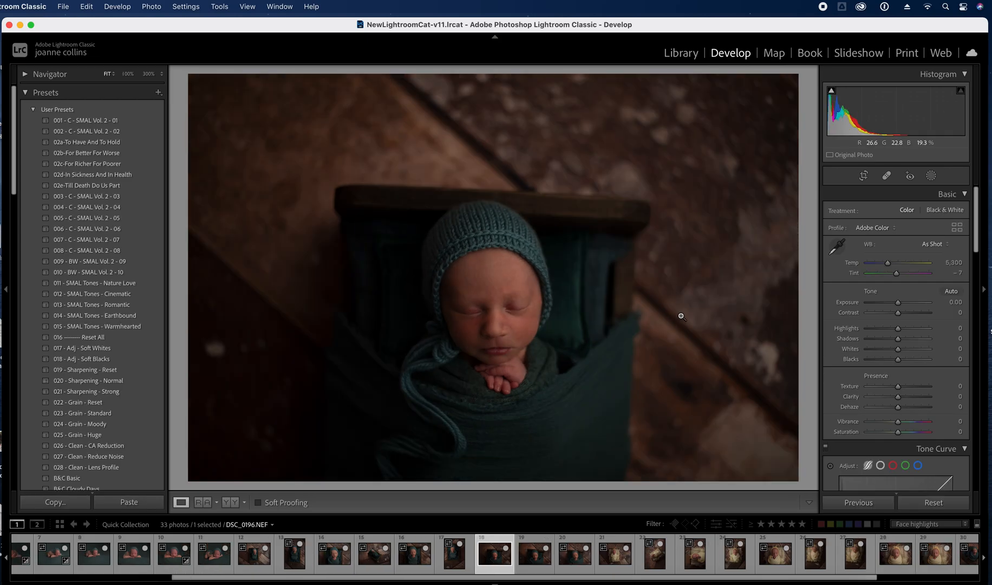
left_click(538, 554)
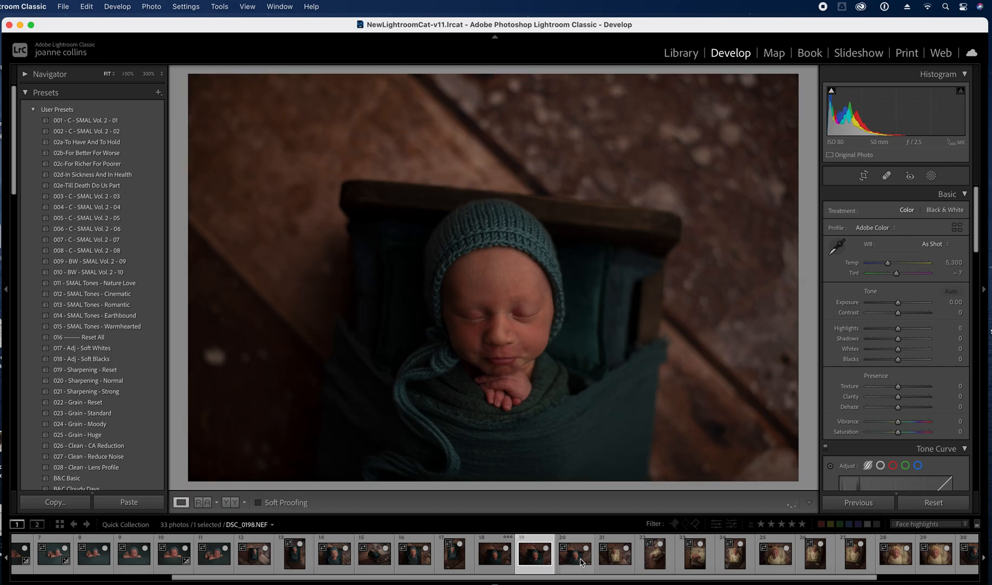
left_click(580, 560)
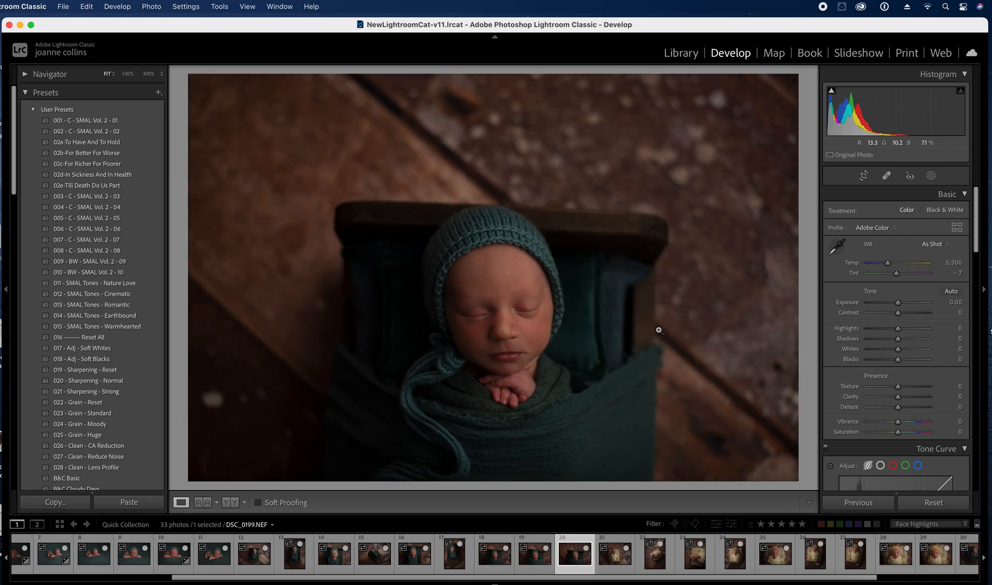
Find the sideways cream-wrap close-up DSC_0202 and rotate it clockwise so the baby is upright
key("Right")
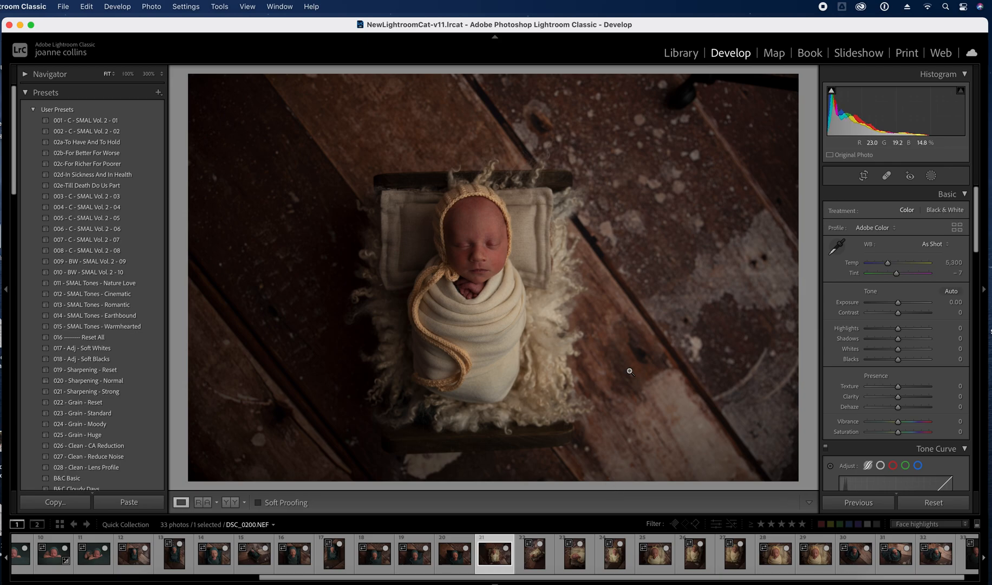
key("Right")
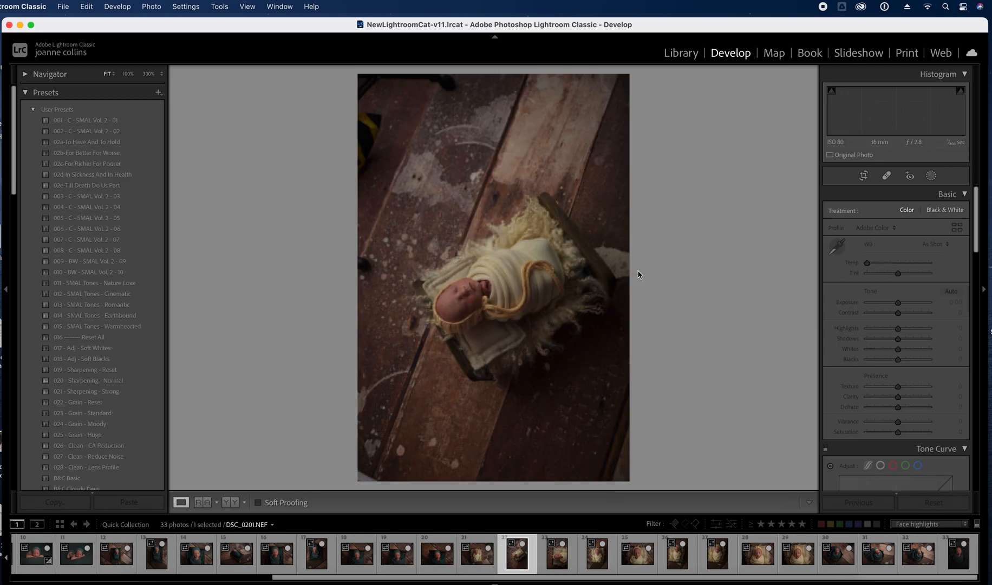
key("Right")
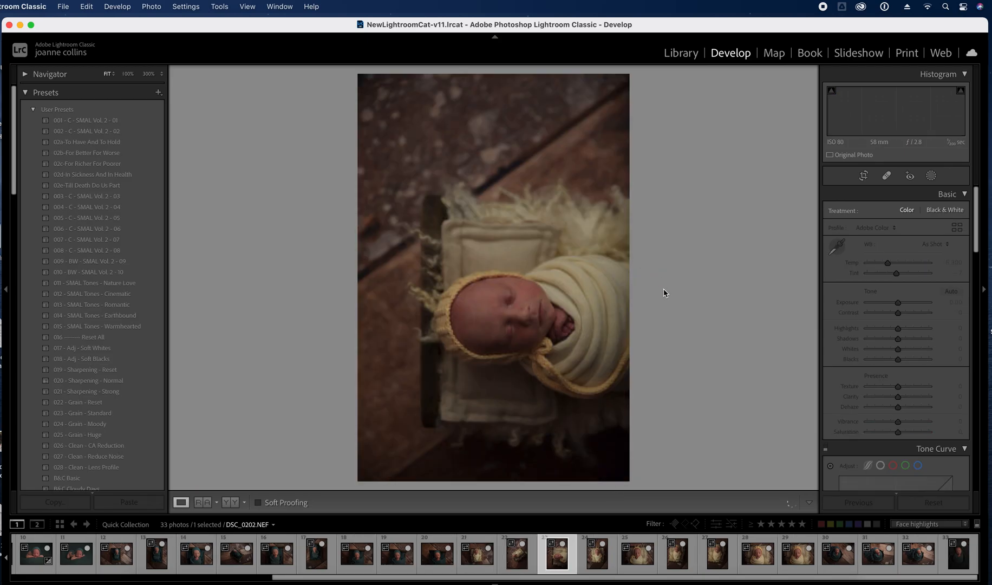
left_click(203, 503)
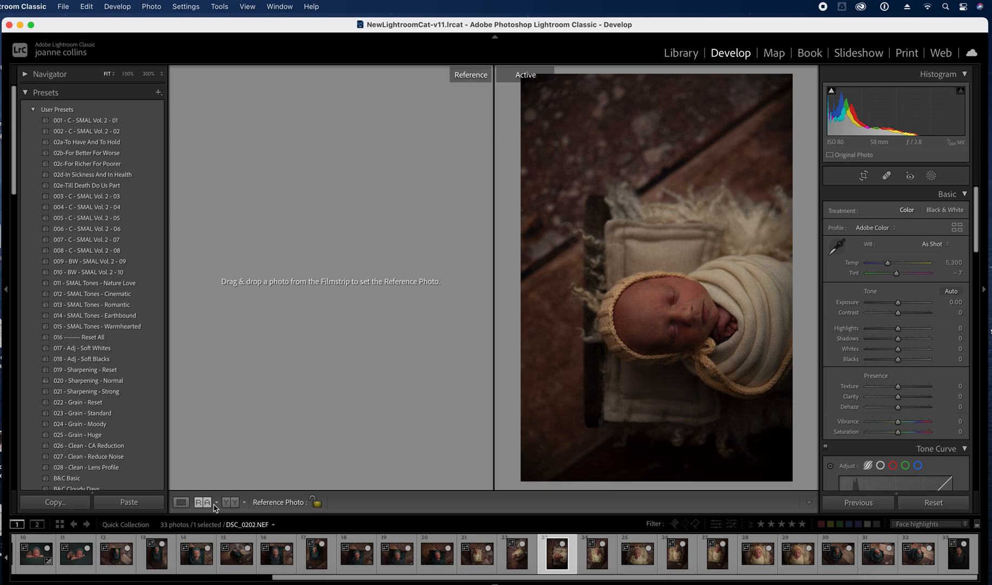
left_click(181, 503)
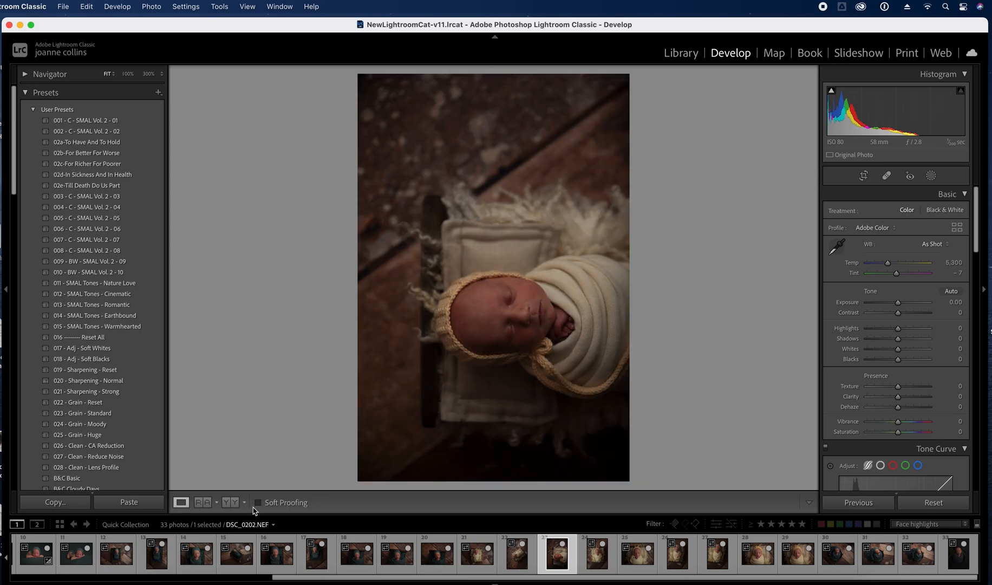
key("Right")
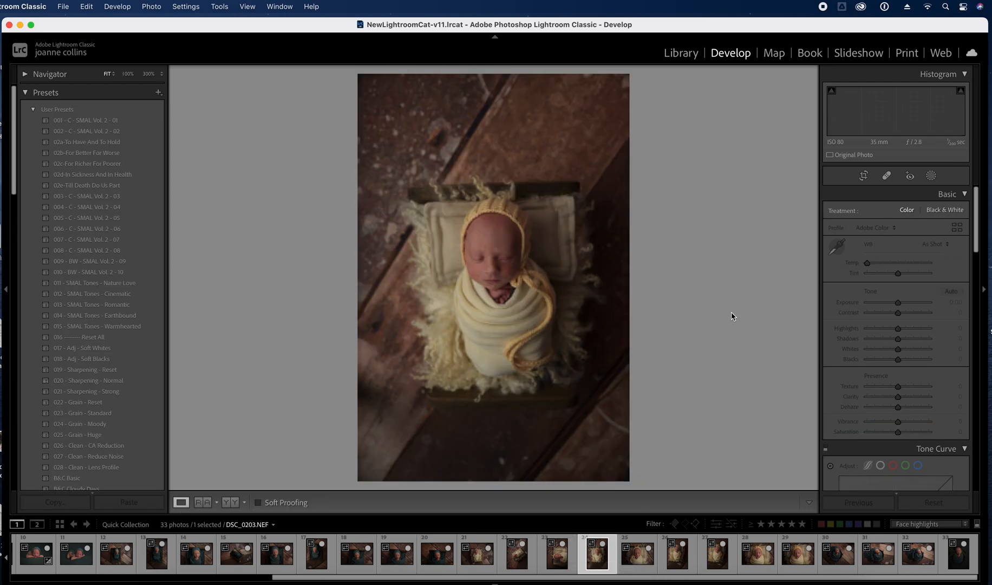
key("Left")
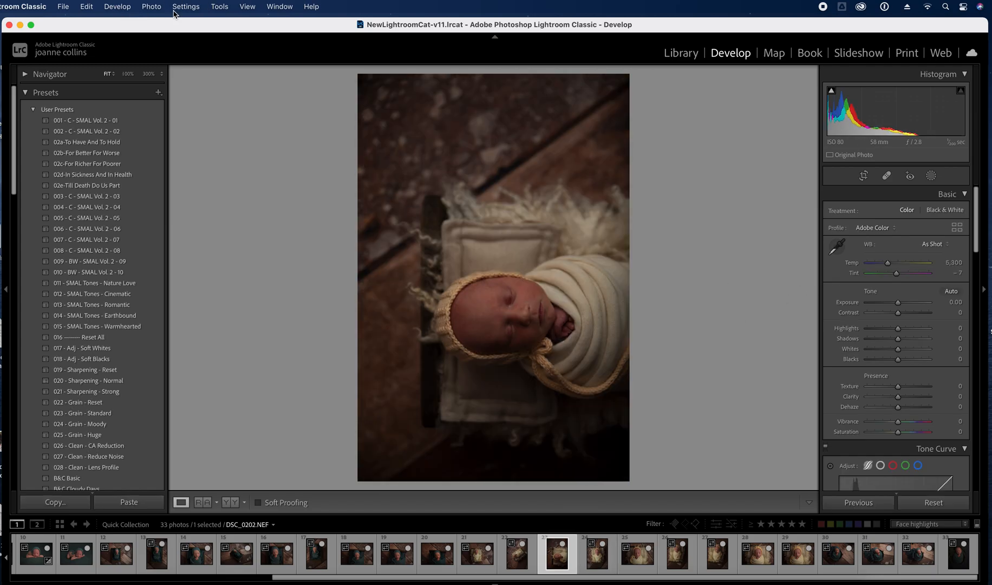
left_click(152, 7)
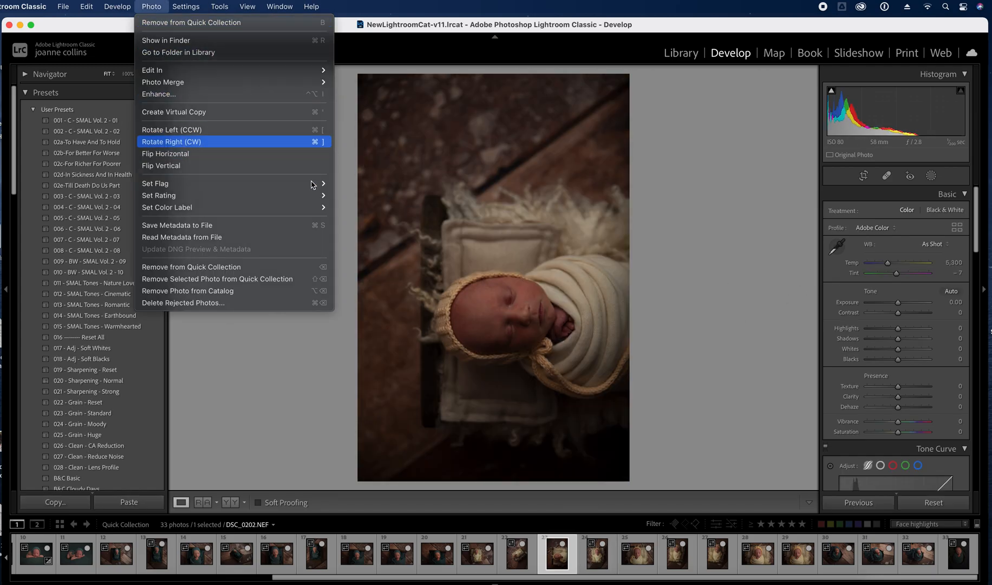
left_click(206, 142)
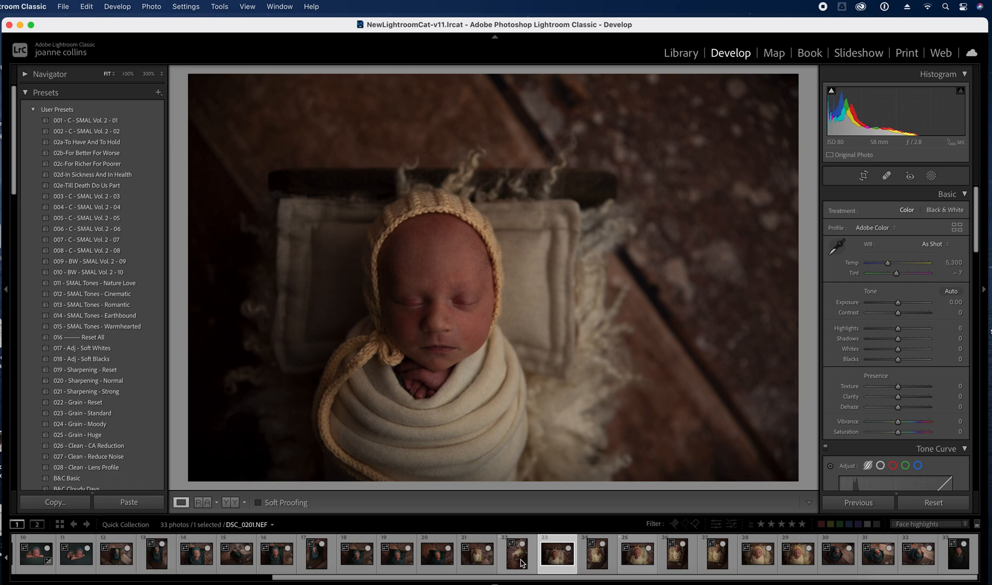
Review the cream-wrap photos DSC_0200 to DSC_0205, compare close-ups DSC_0202 and DSC_0205, and remove DSC_0202 from the Quick Collection
left_click(478, 563)
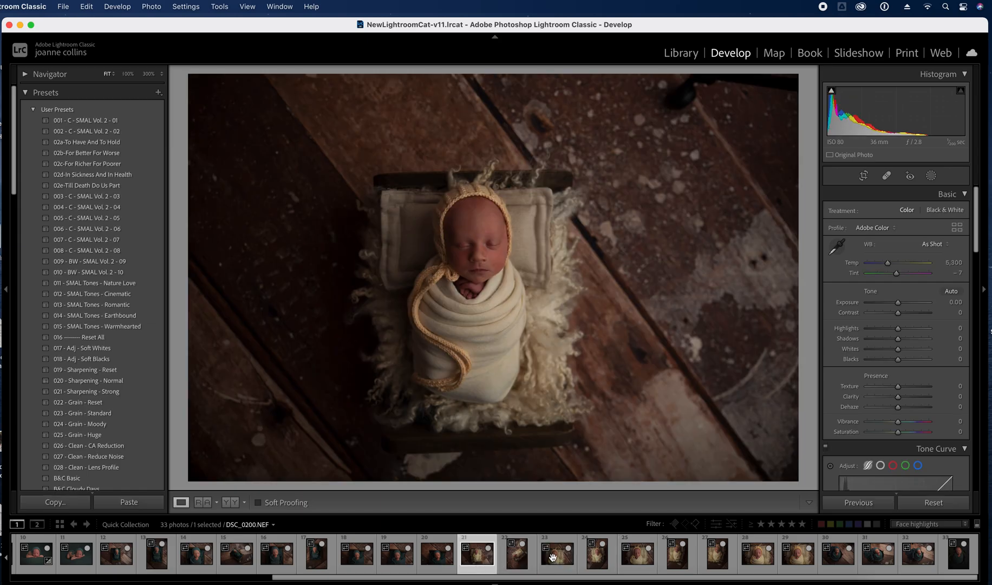
key("Right")
key("Right")
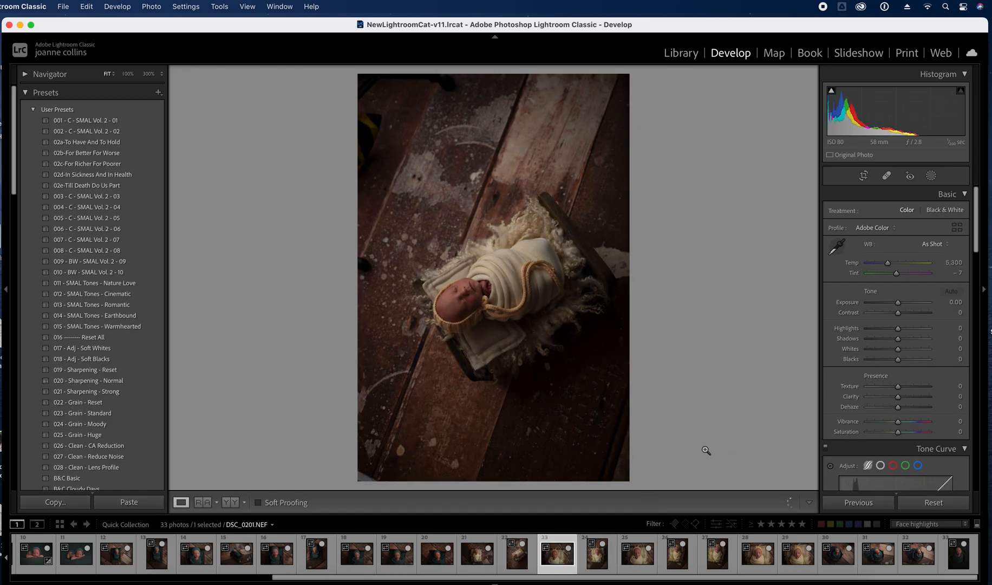
key("Right")
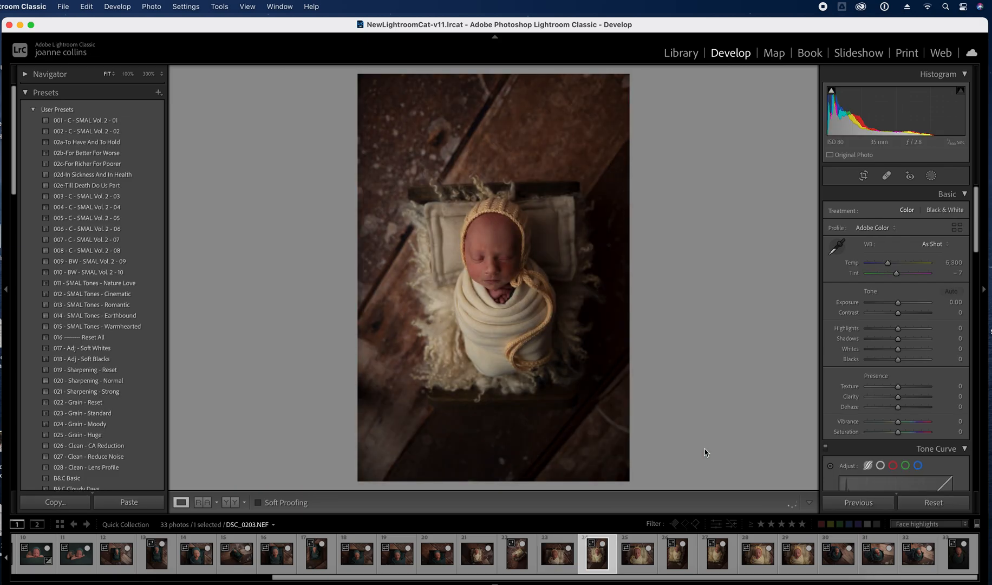
key("Right")
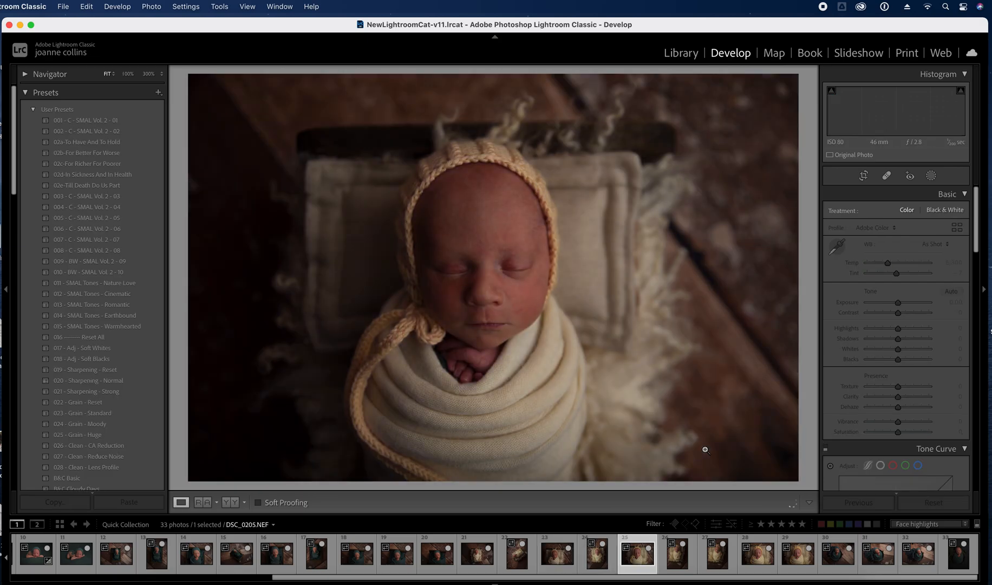
left_click(555, 563)
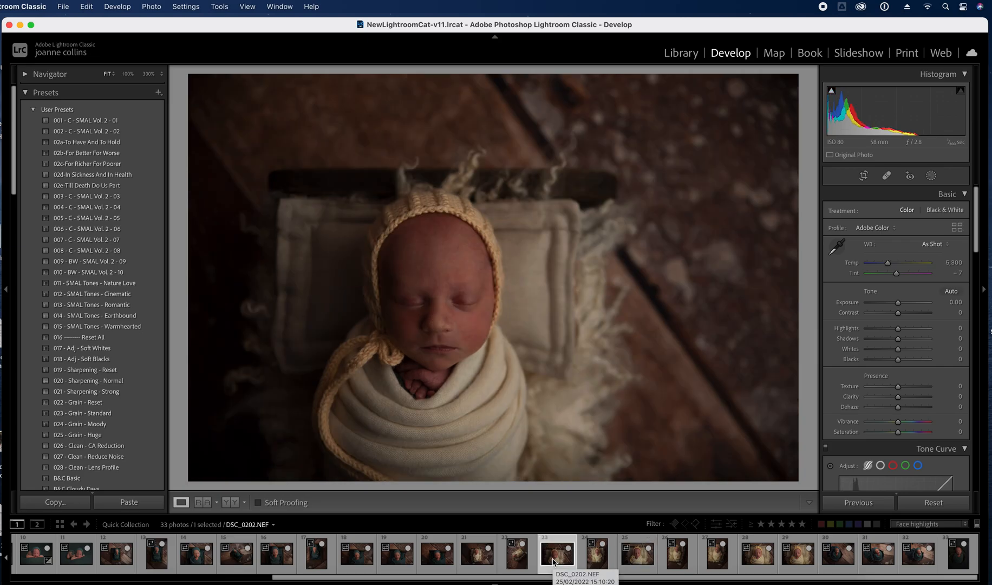
left_click(635, 564)
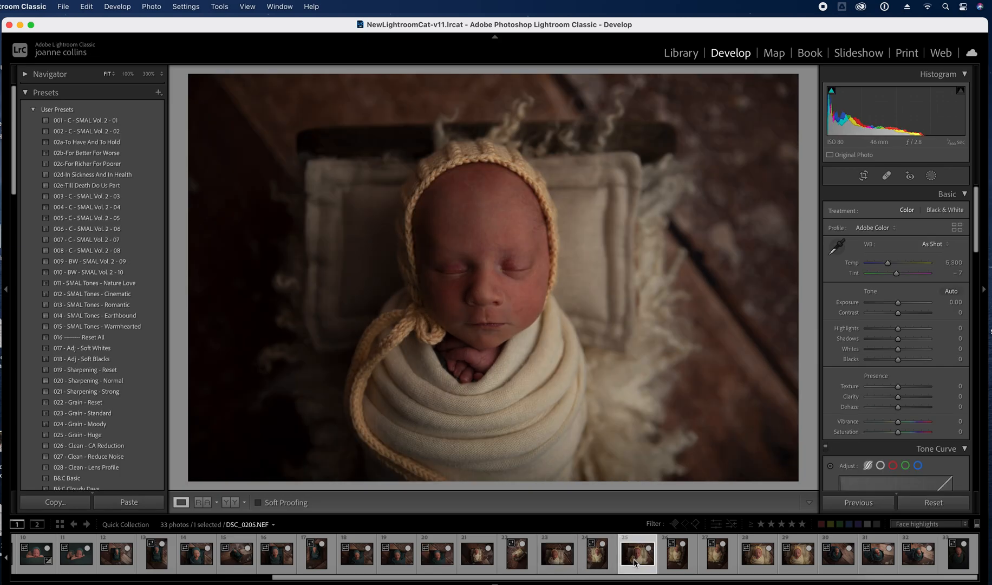
left_click(569, 549)
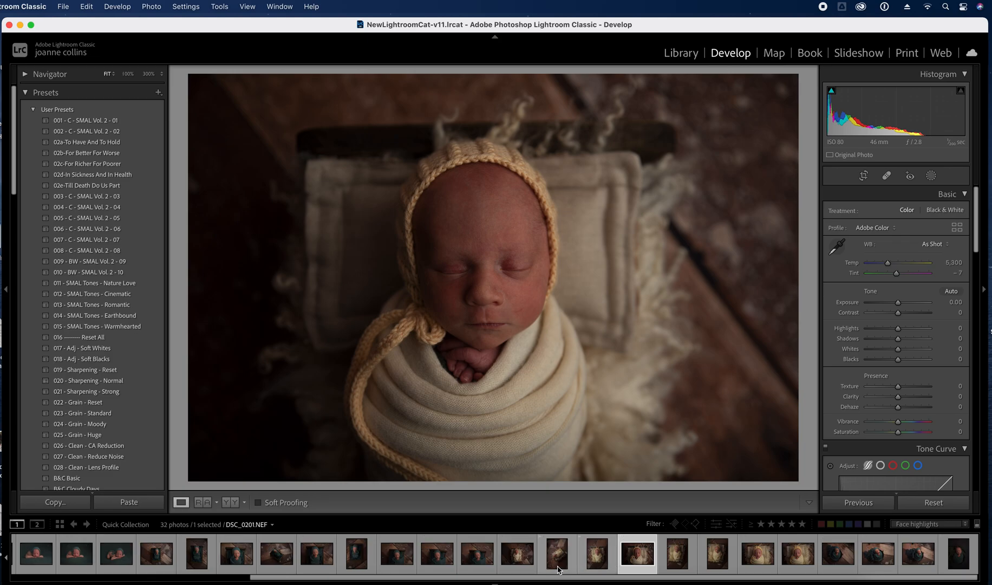
Compare the cream-wrap portraits DSC_0208 and DSC_0209, and remove DSC_0209 from the Quick Collection
left_click(677, 561)
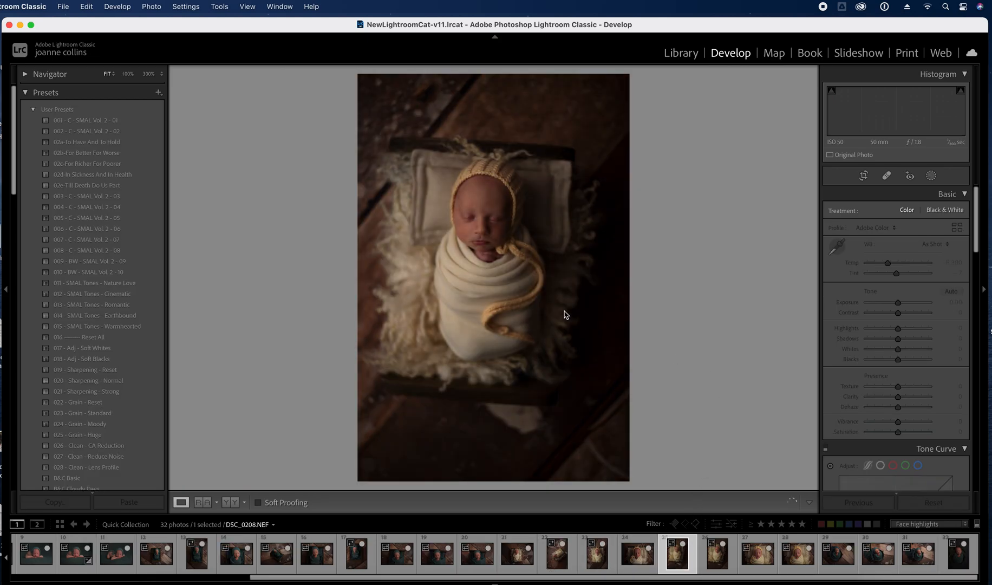
key("Right")
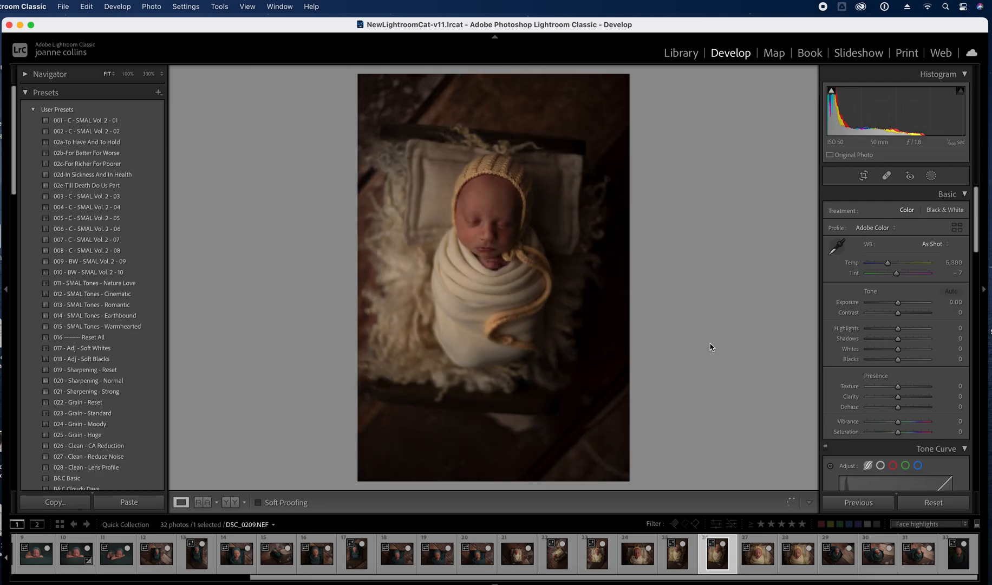
key("Left")
left_click(721, 546)
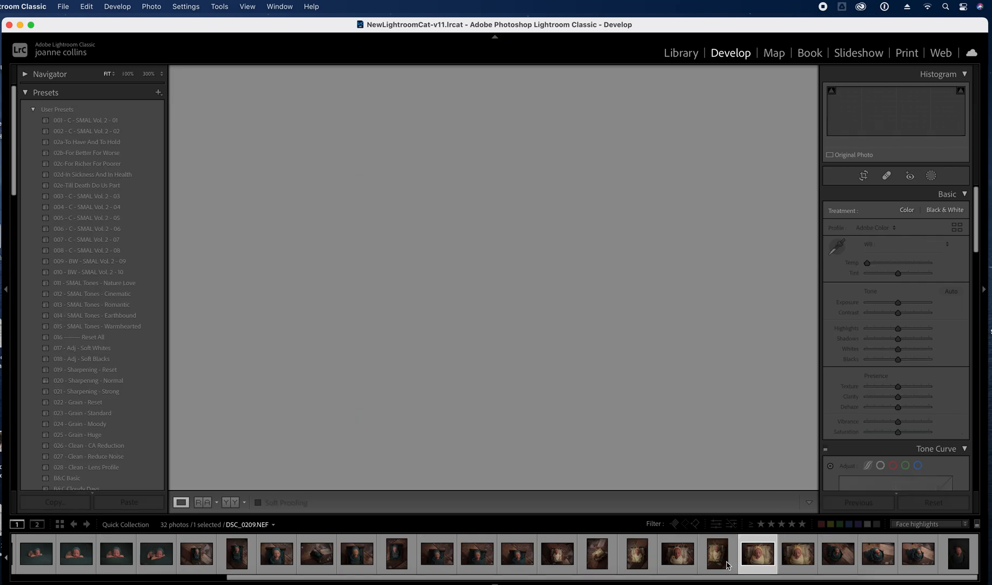
Compare the cream-wrap close-ups DSC_0212 and DSC_0213, and remove DSC_0212 from the Quick Collection
left_click(791, 565)
key("Left")
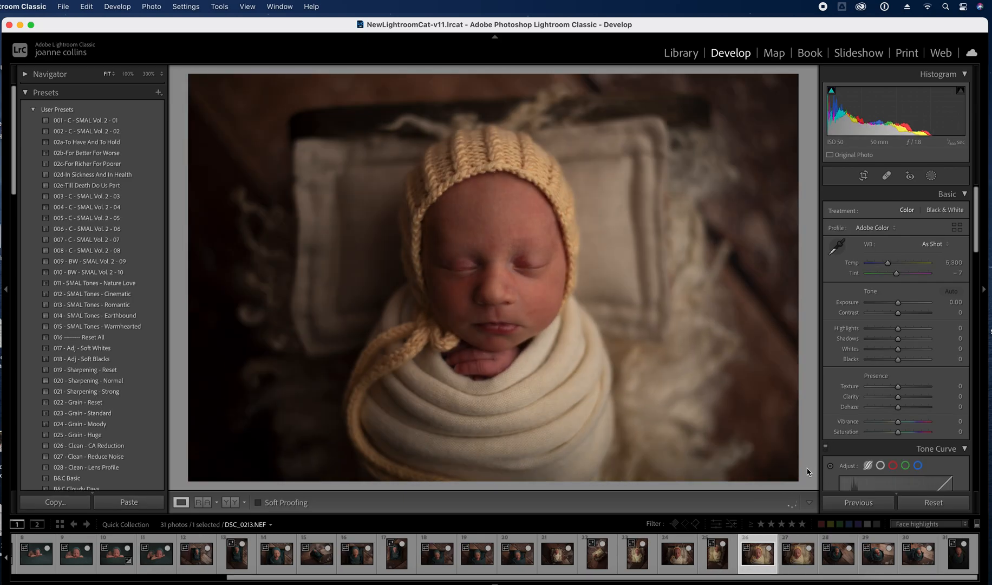
key("Right")
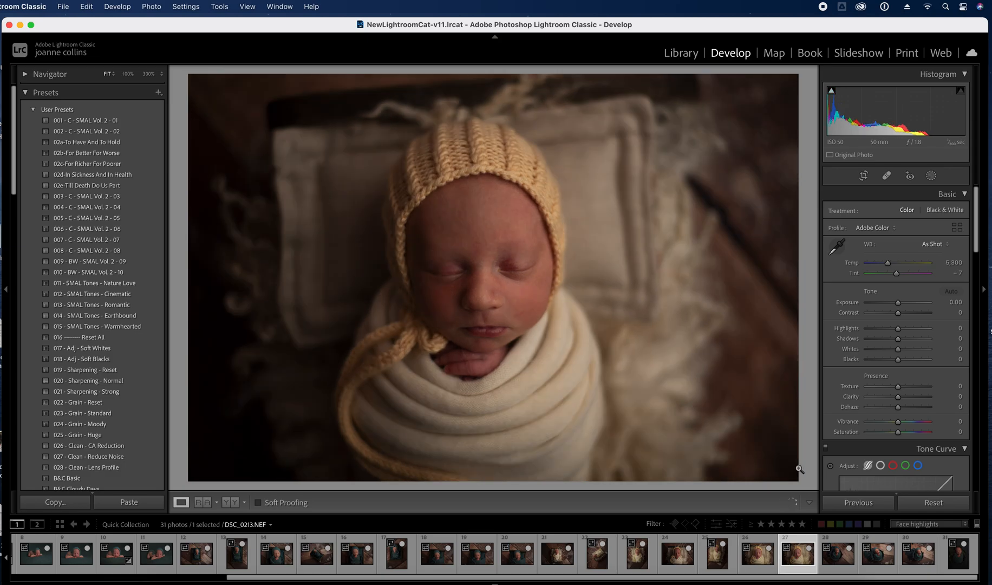
key("Left")
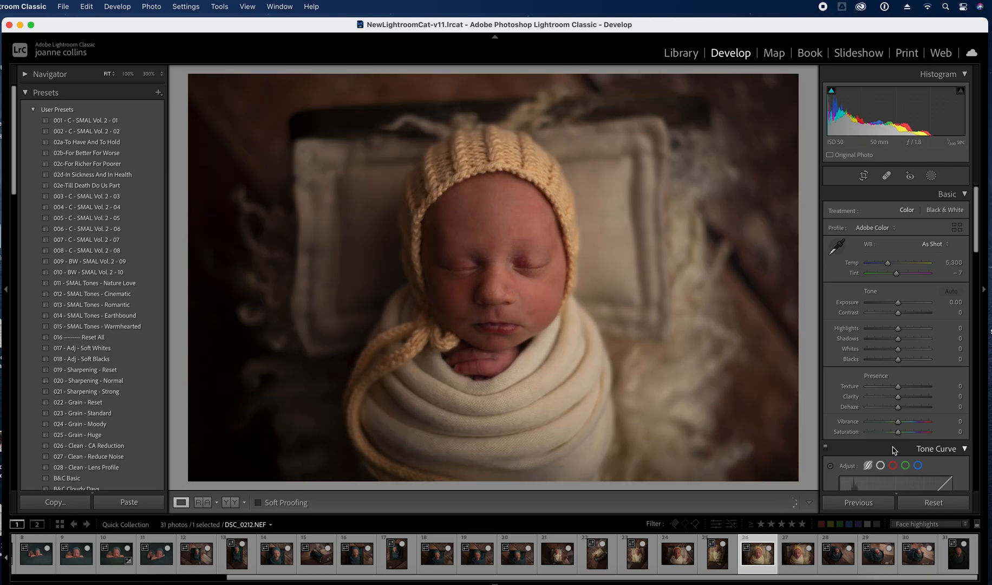
key("Right")
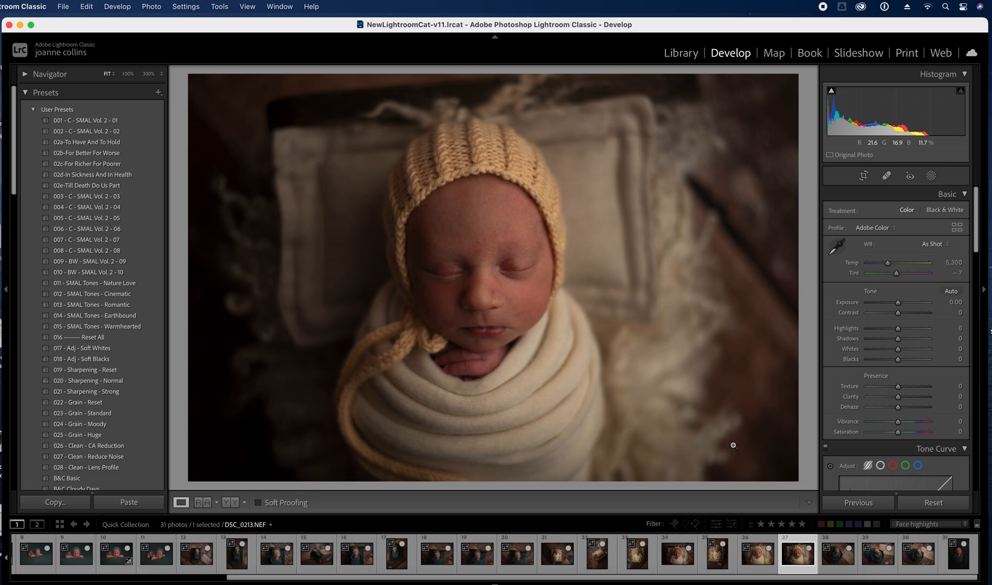
left_click(771, 550)
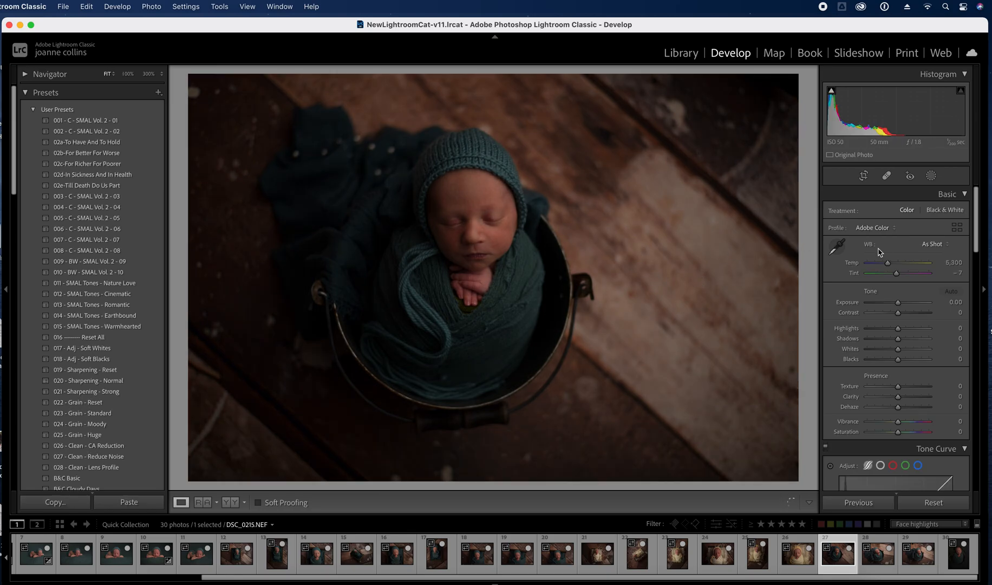
Examine the baby's face at 300% in the bucket photos DSC_0215 and DSC_0219 to check focus
left_click(484, 220)
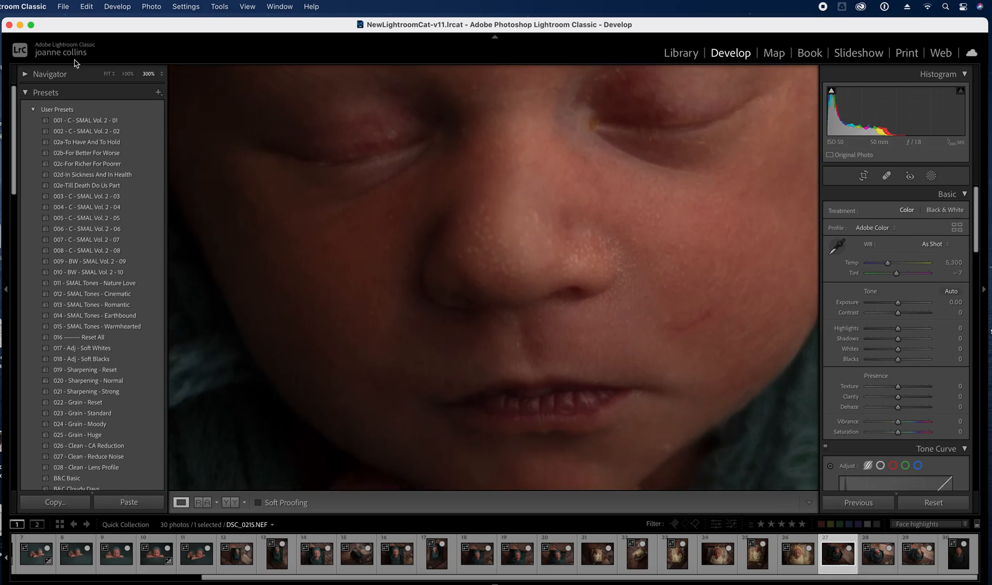
left_click(109, 73)
key("Right")
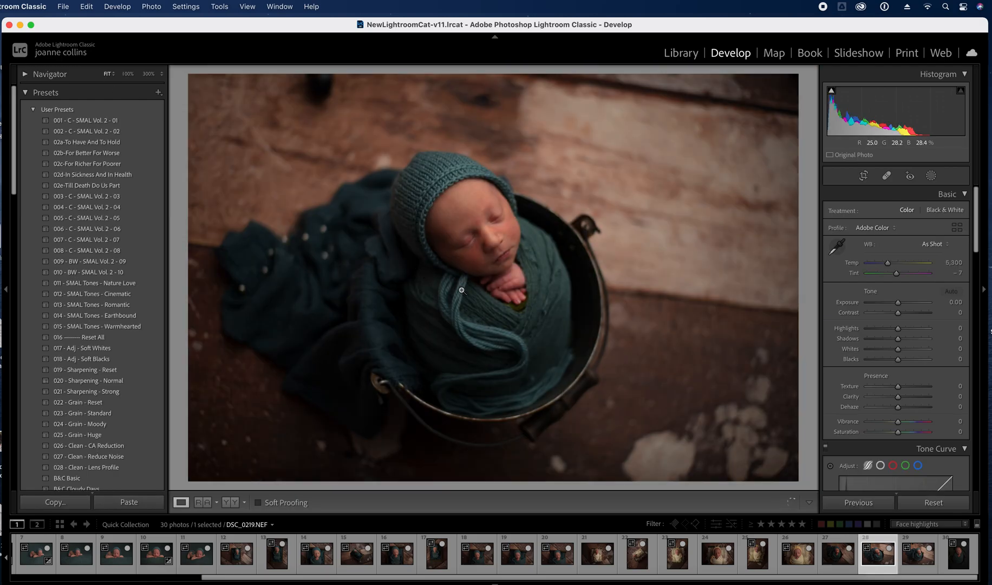
left_click(472, 244)
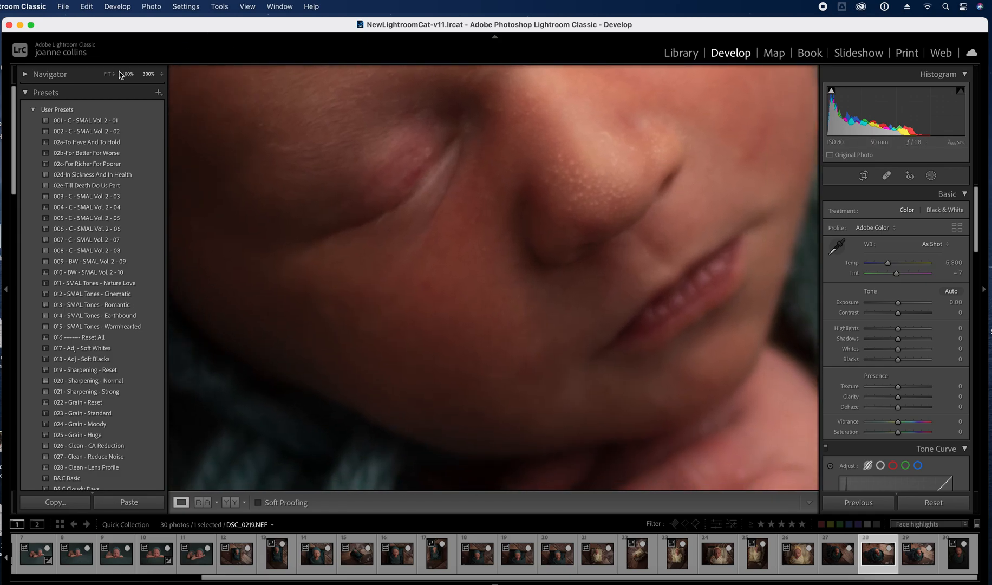
left_click(108, 74)
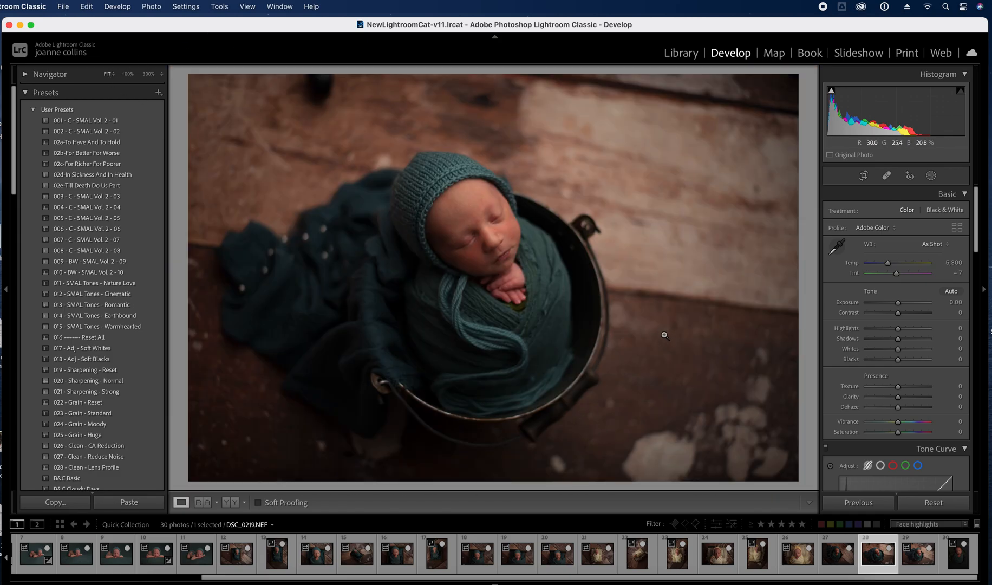
Compare bucket photos DSC_0219 and DSC_0220, remove DSC_0219 from the Quick Collection, and review DSC_0215 and DSC_0221
key("Right")
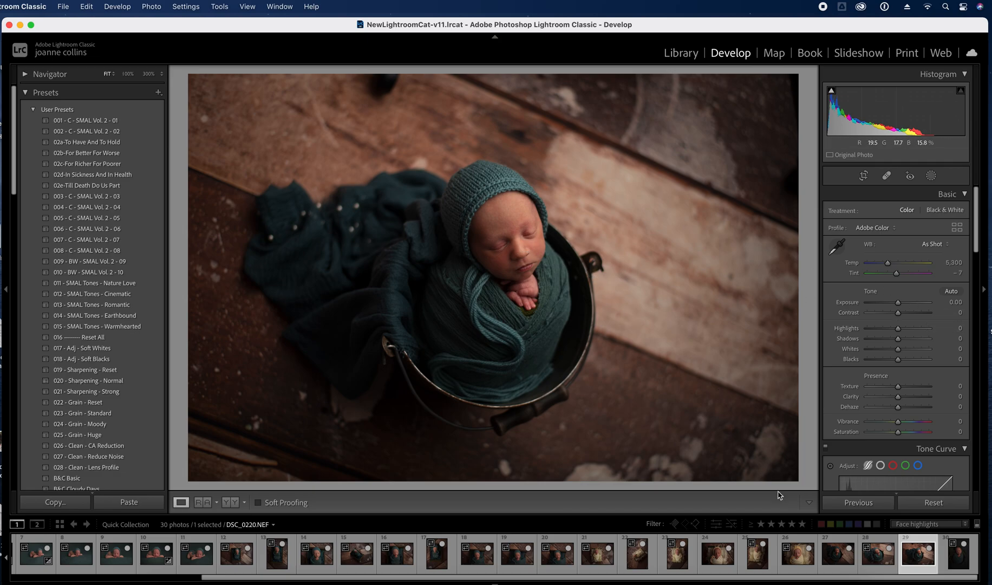
left_click(879, 554)
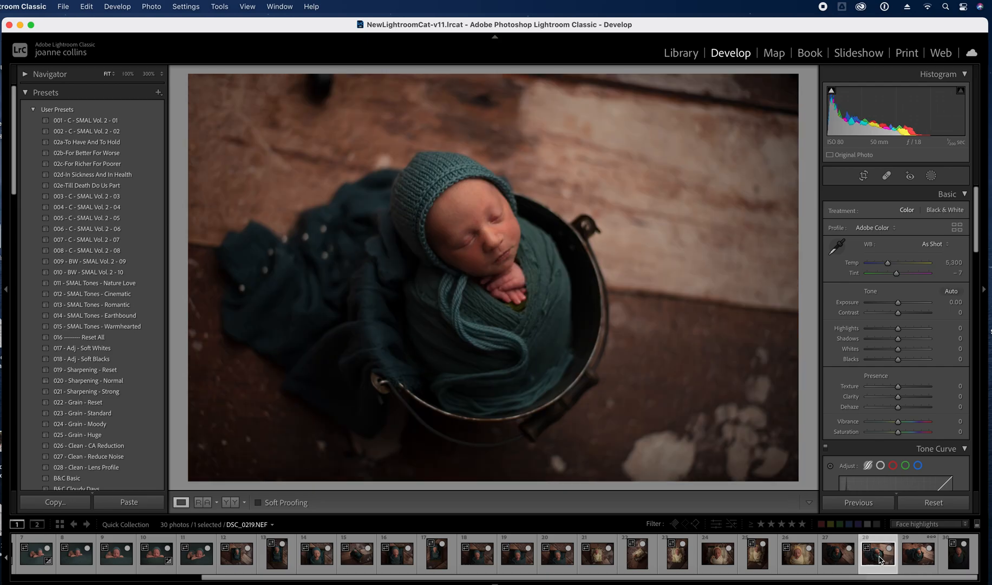
key("Delete")
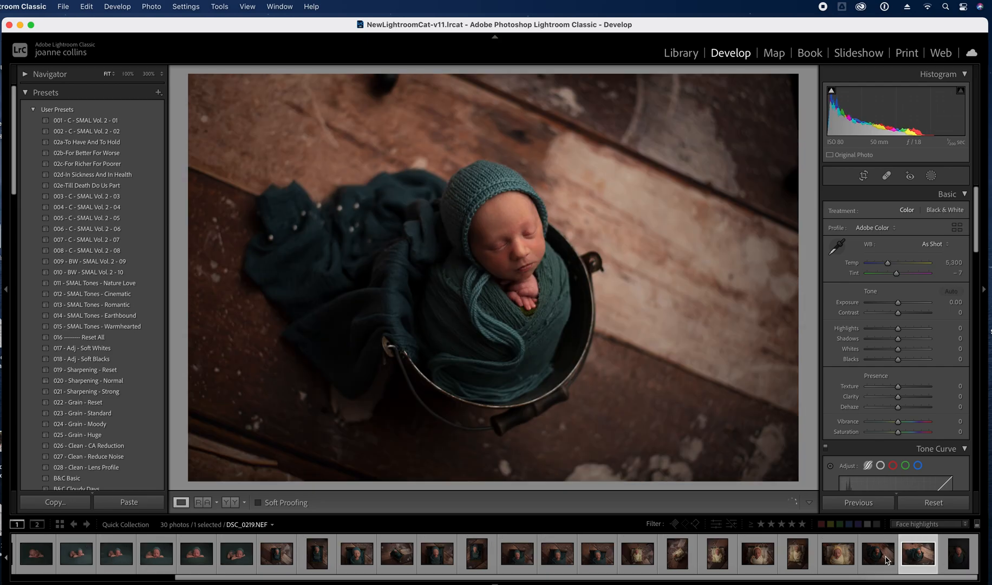
left_click(888, 558)
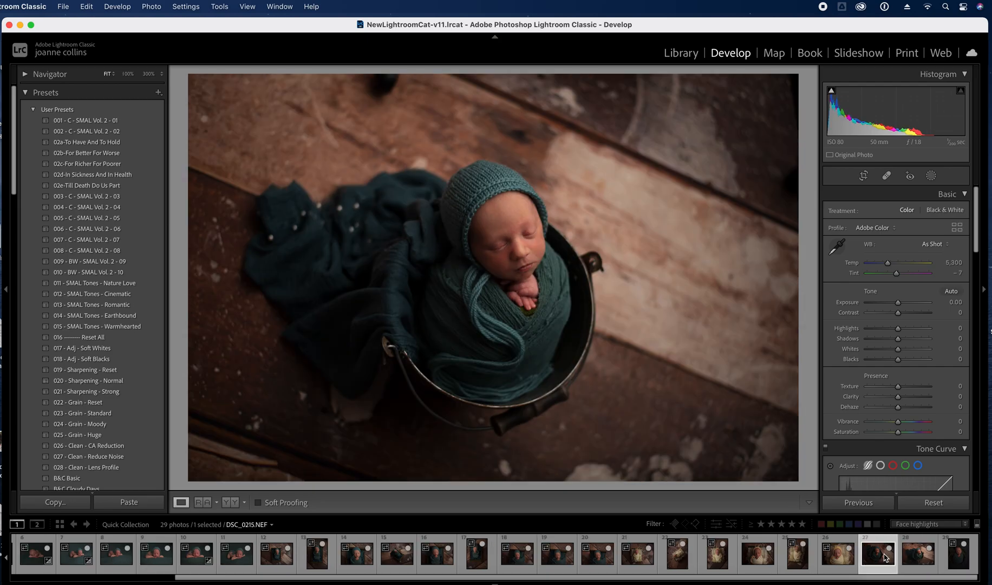
left_click(956, 561)
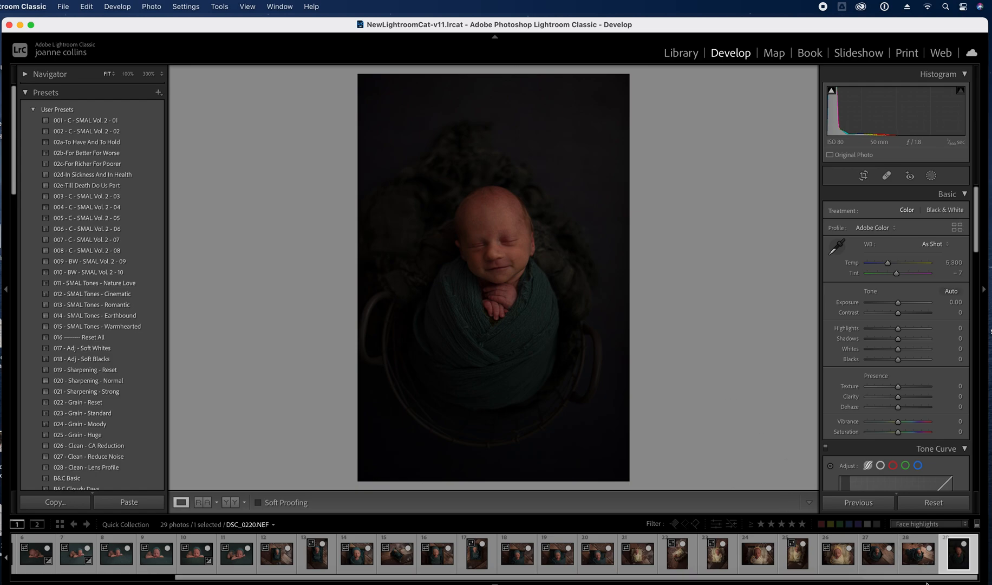
Open the first photo, DSC_0139, and set its exposure to +0.30 and clarity to -20
left_click_drag(498, 580, 306, 578)
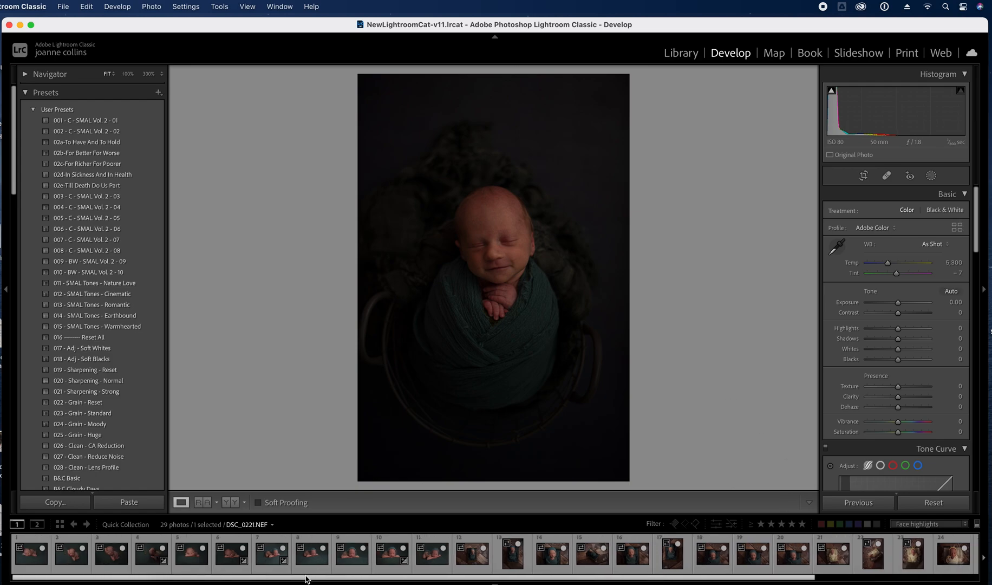
left_click(30, 561)
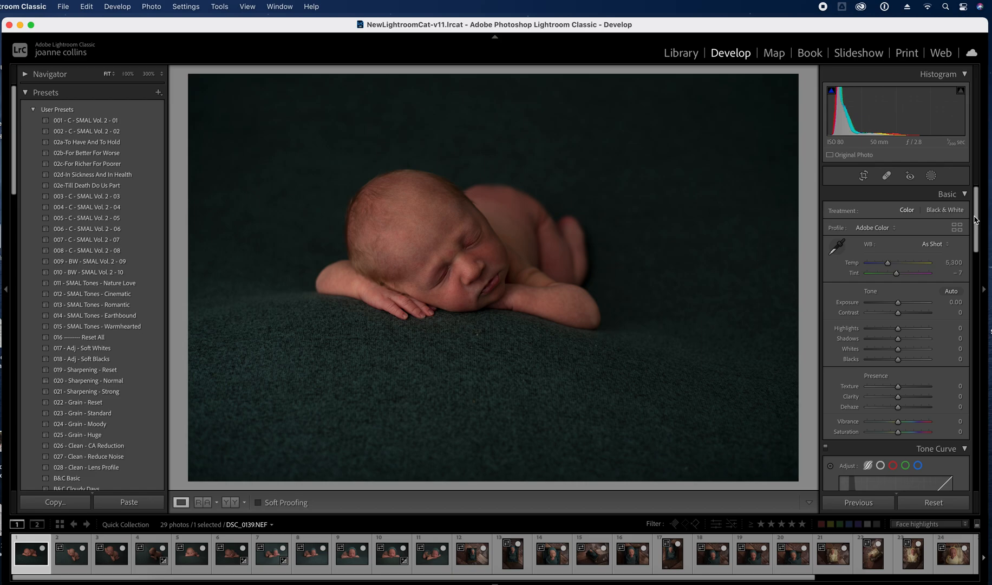
scroll(975, 220, "down", 1)
scroll(975, 220, "up", 1)
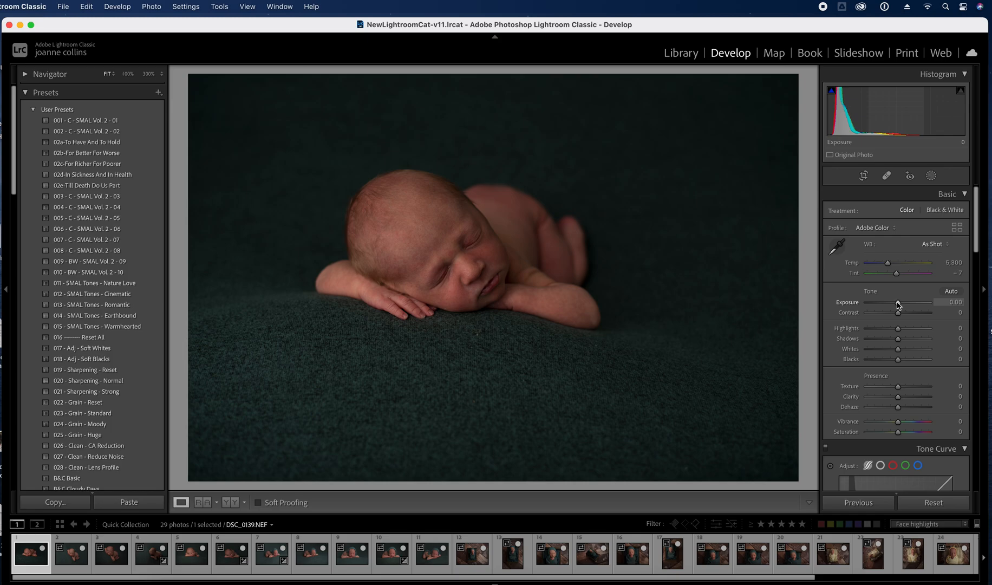
left_click_drag(898, 303, 900, 304)
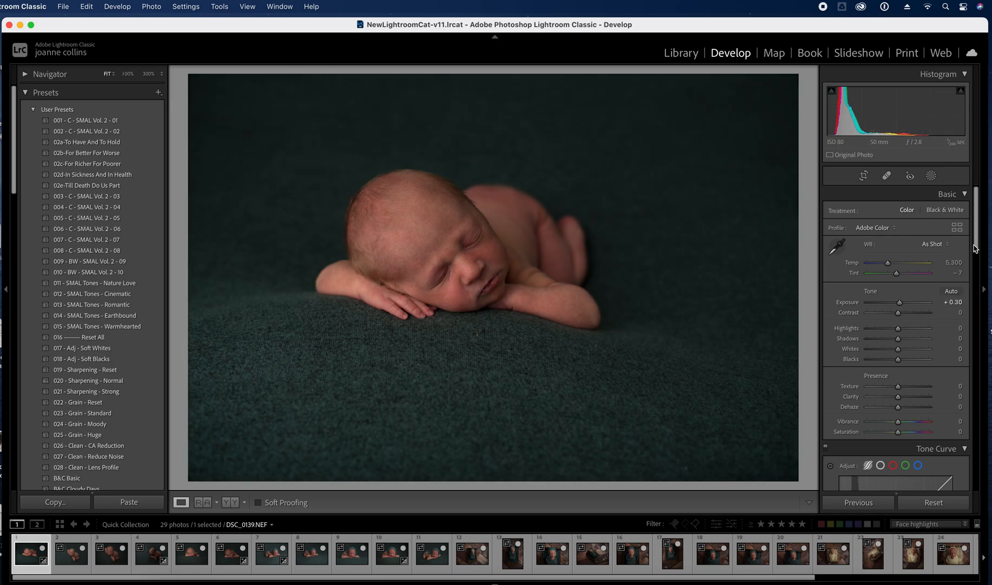
scroll(977, 245, "down", 2)
left_click_drag(977, 248, 975, 258)
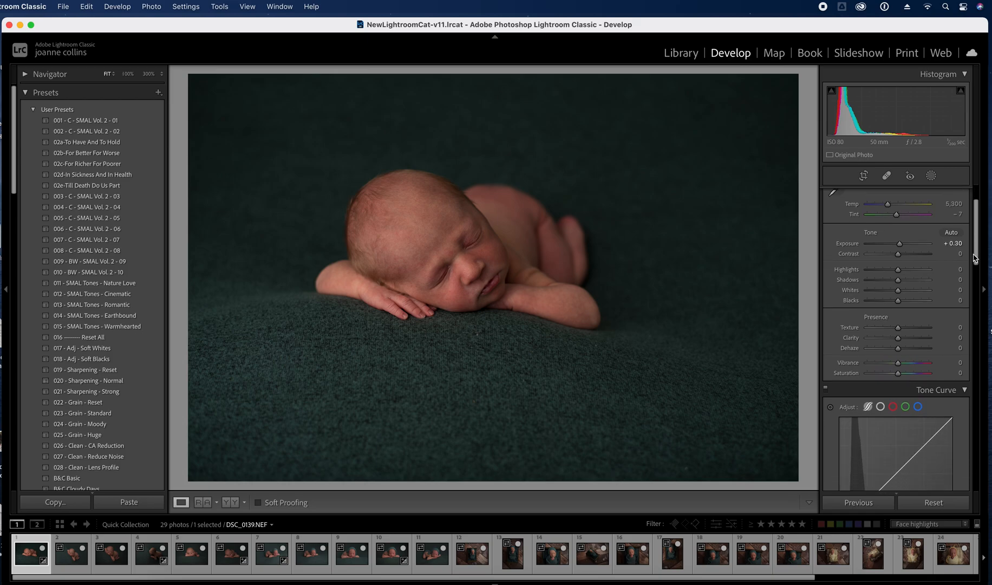
left_click(960, 338)
type("-20")
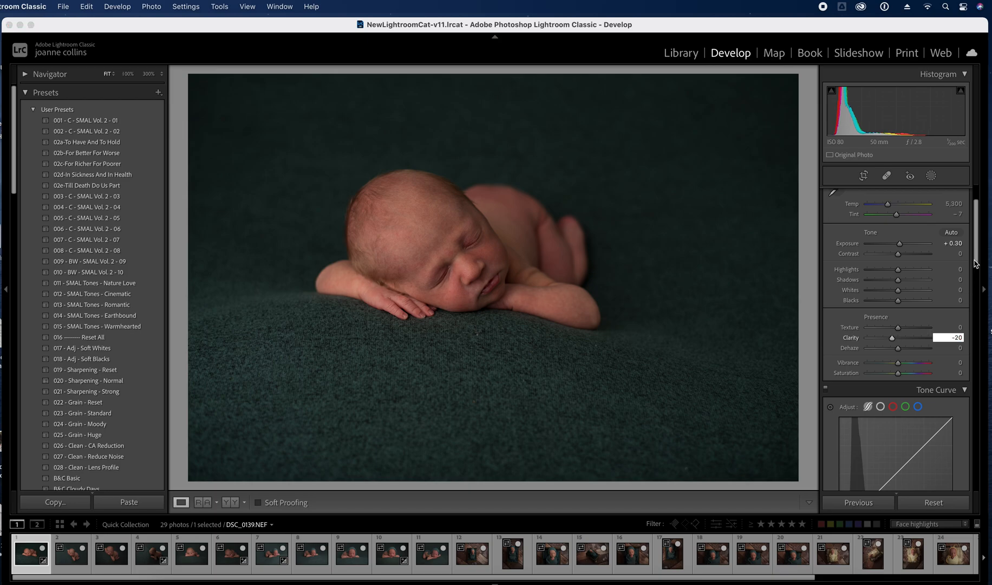
Set the red hue to +20 and the red luminance to +64 in the HSL colour adjustments of DSC_0139
left_click_drag(976, 261, 975, 323)
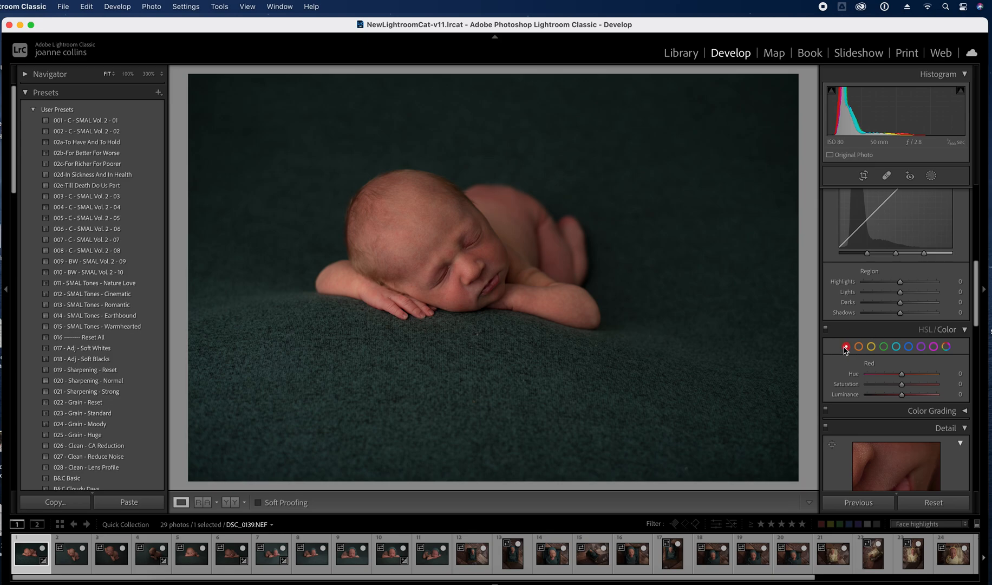
mouse_move(902, 377)
left_mouse_down()
mouse_move(927, 380)
mouse_move(910, 382)
left_mouse_up()
left_click_drag(904, 396, 928, 398)
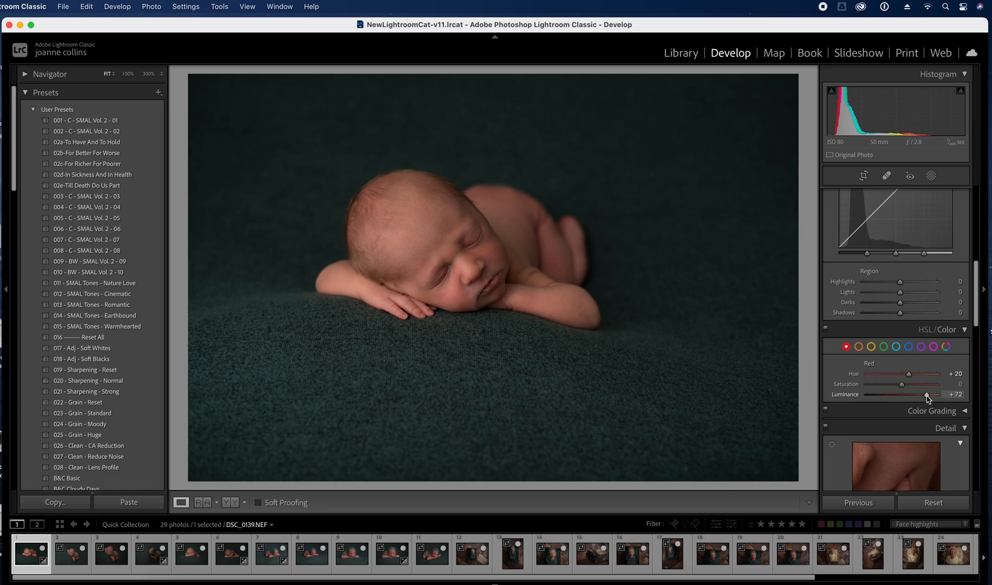
key("super+z")
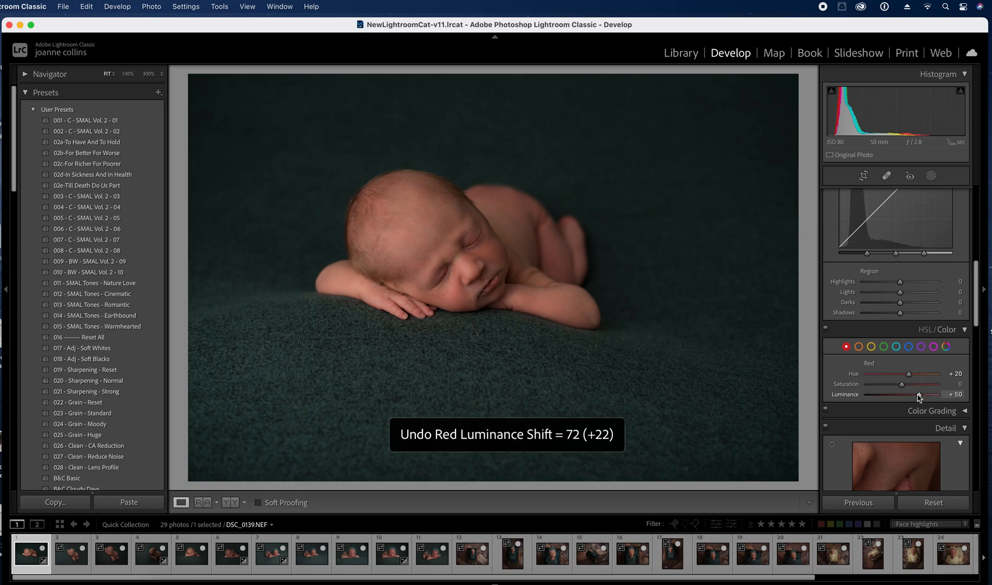
mouse_move(920, 397)
left_mouse_down()
mouse_move(849, 402)
mouse_move(929, 403)
mouse_move(922, 403)
left_mouse_up()
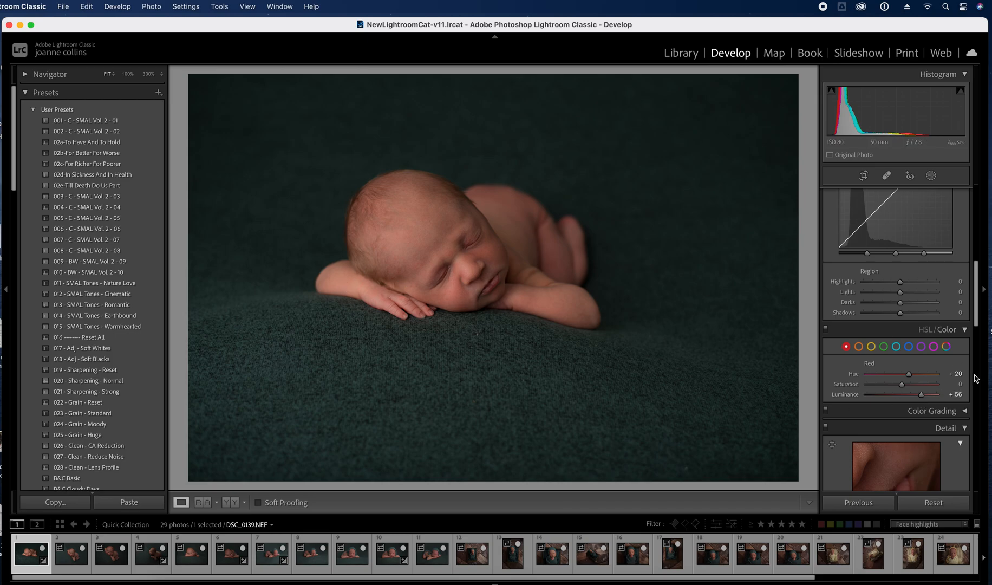
mouse_move(922, 397)
left_mouse_down()
mouse_move(913, 397)
mouse_move(923, 397)
left_mouse_up()
Try a lower orange saturation, an orange hue of +13 and an orange luminance of +39, undoing each trial
left_click(859, 347)
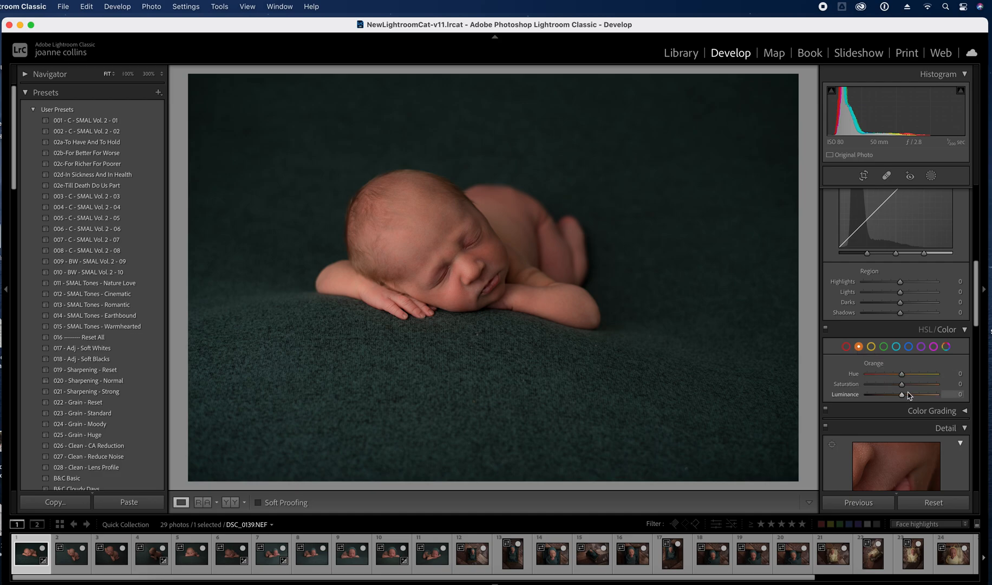
left_click_drag(902, 384, 895, 388)
key("super+z")
left_click_drag(902, 373, 909, 377)
key("super+z")
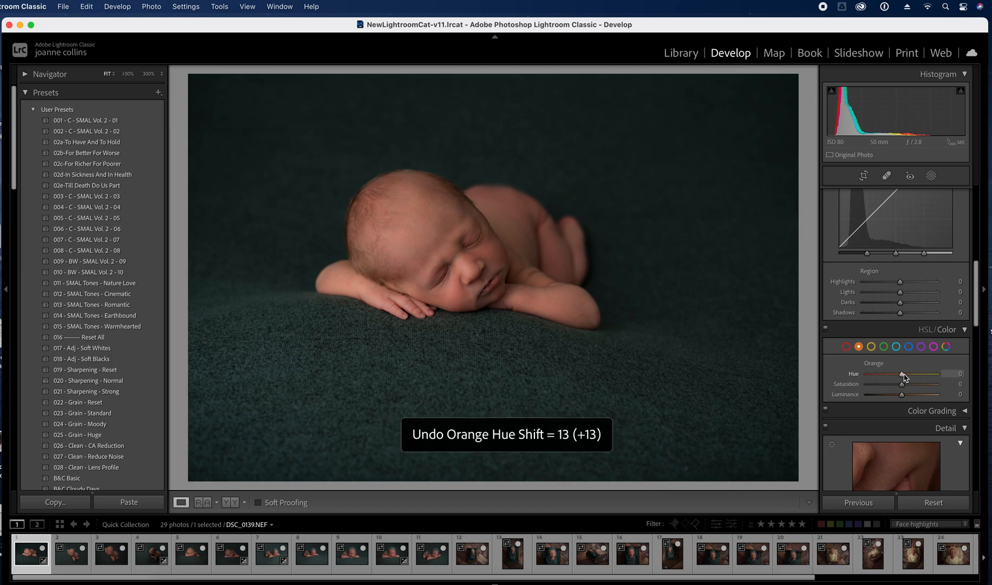
left_click_drag(902, 394, 917, 394)
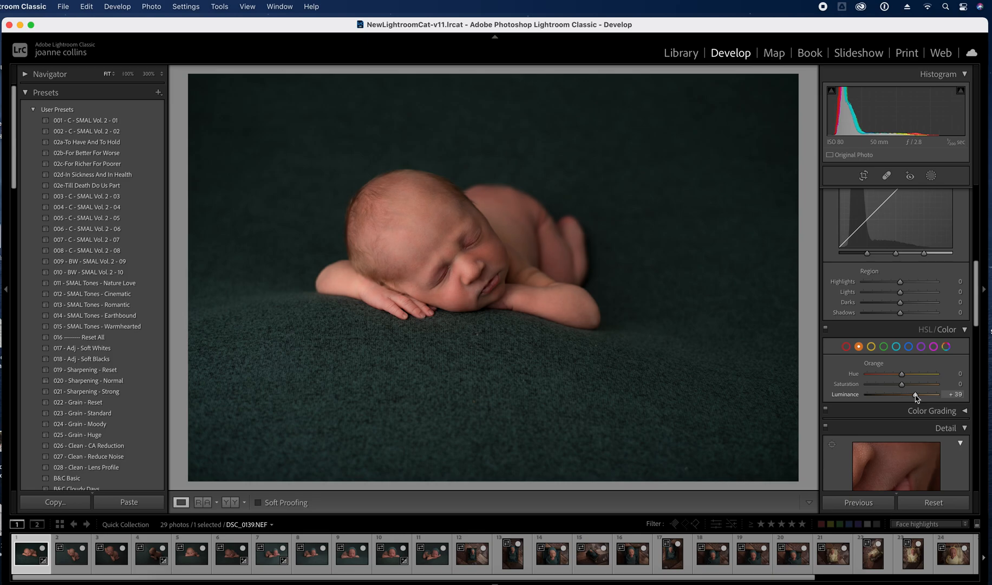
key("super+z")
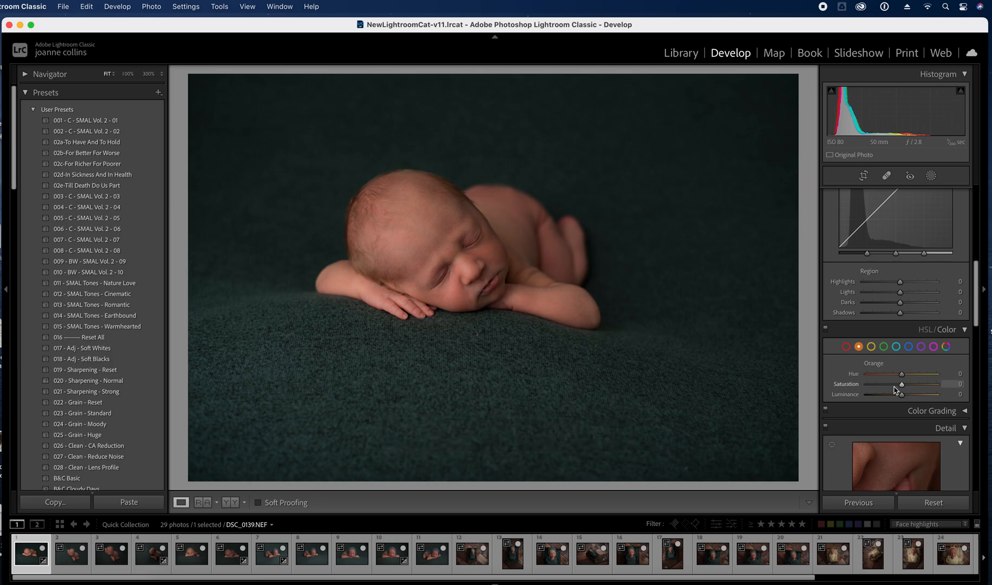
Reduce the orange saturation slightly and raise the red hue a little further to soften the skin's redness
left_click(897, 384)
left_click_drag(896, 384, 899, 385)
left_click_drag(898, 385, 900, 386)
left_click(847, 346)
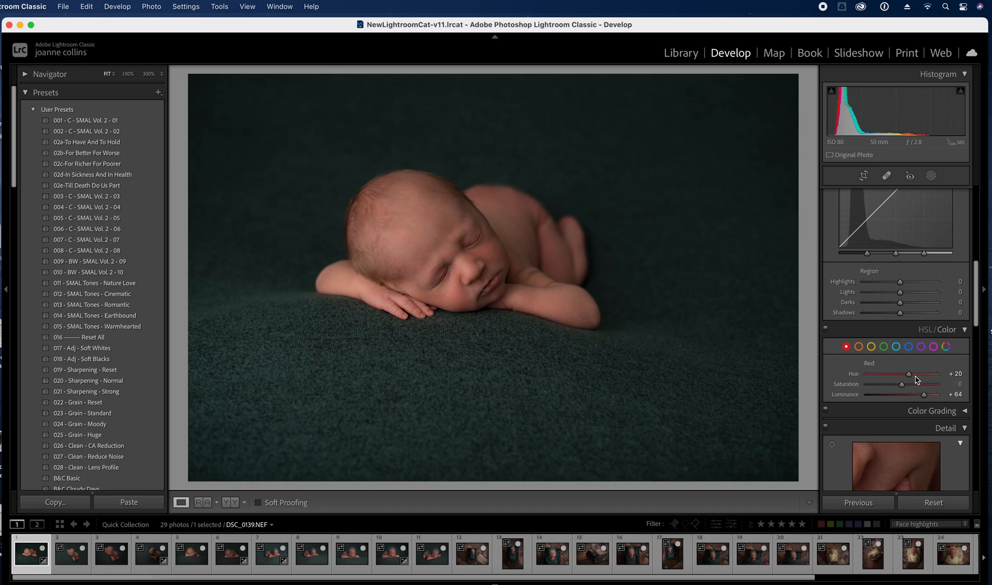
left_click(918, 374)
left_click_drag(917, 376, 915, 377)
left_click_drag(915, 377, 914, 378)
Try strong yellow saturation shifts, including -100, on DSC_0139 and undo them
left_click(859, 347)
left_click(871, 347)
left_click_drag(901, 384, 823, 387)
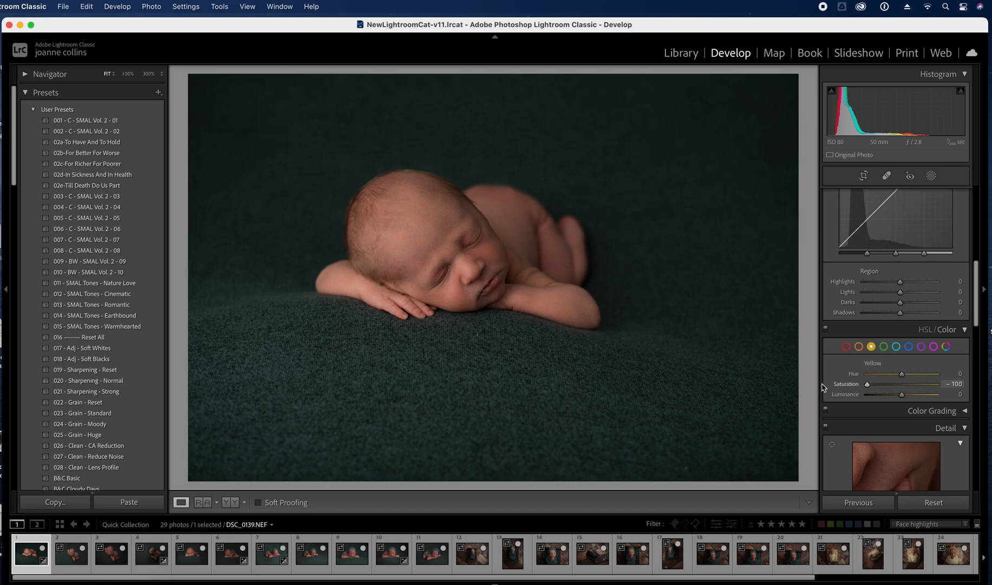
key("super+z")
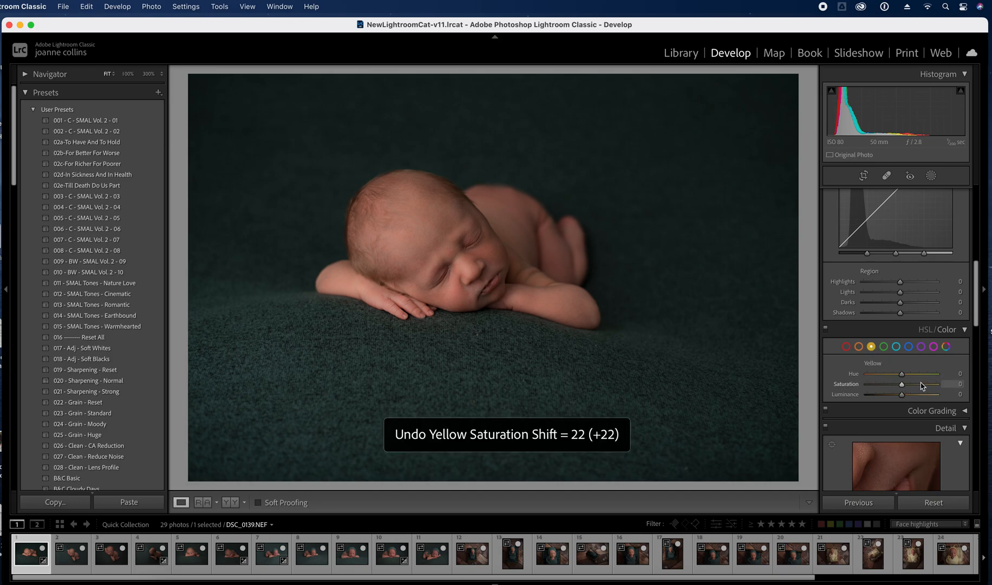
Synchronize all settings of DSC_0139, with every option checked, to the first six photos of the Quick Collection
left_click_drag(979, 308, 977, 230)
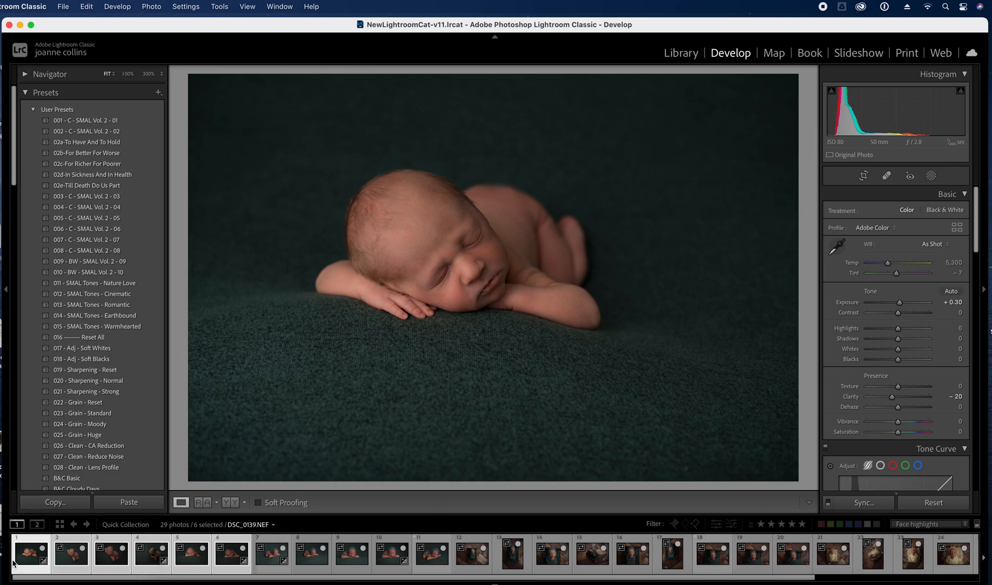
left_click(33, 540)
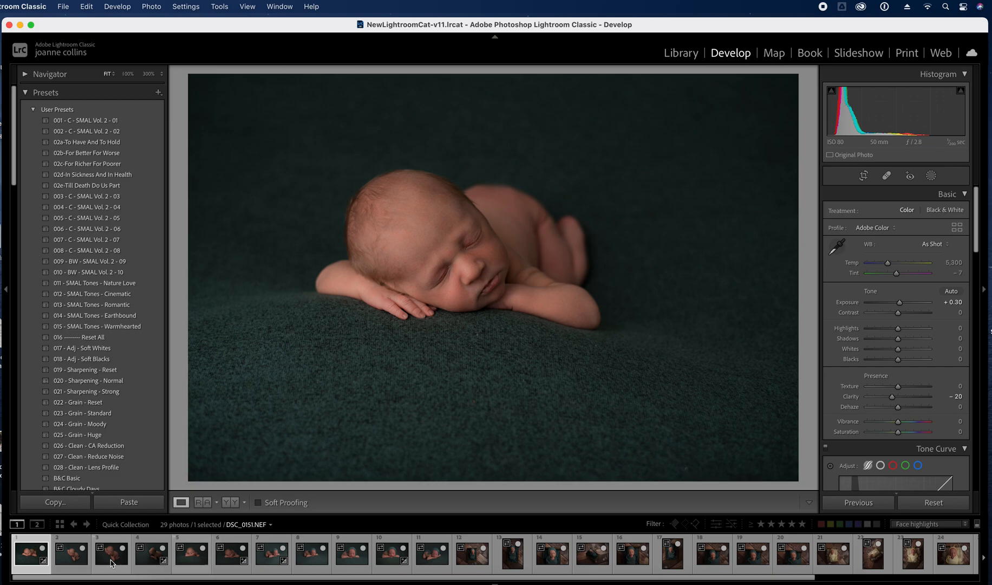
left_click(232, 572, "shift")
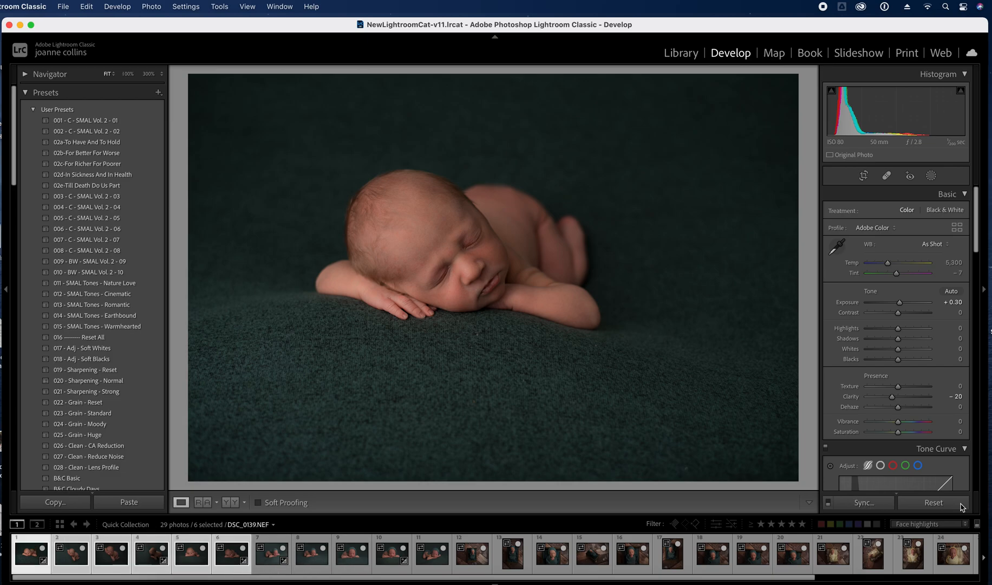
left_click(864, 502)
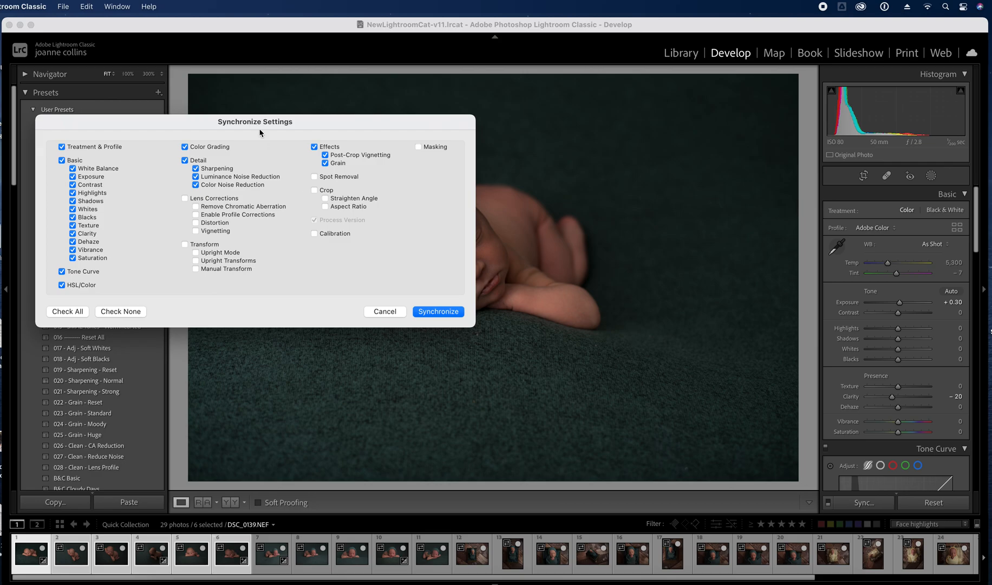
left_click(69, 312)
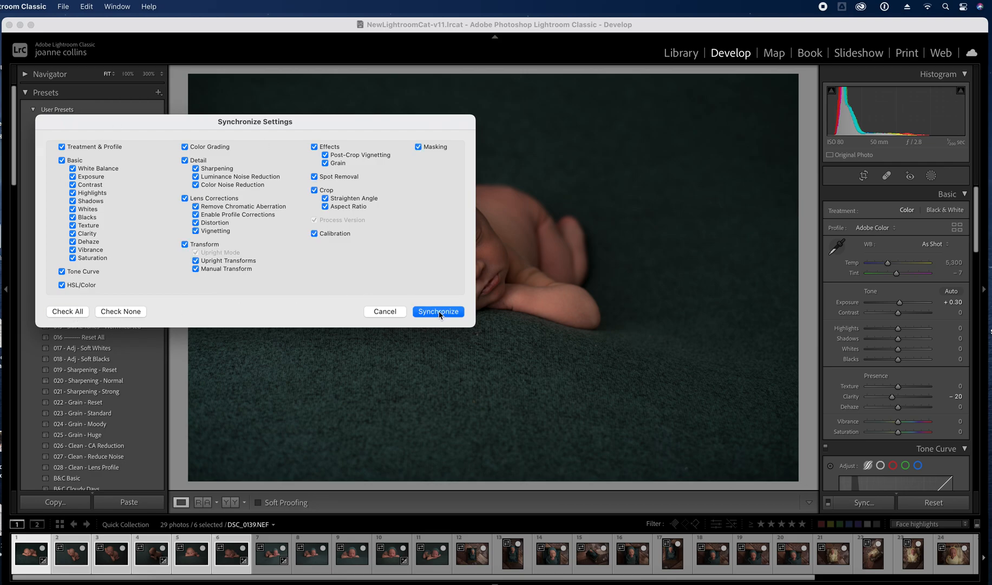
left_click(439, 312)
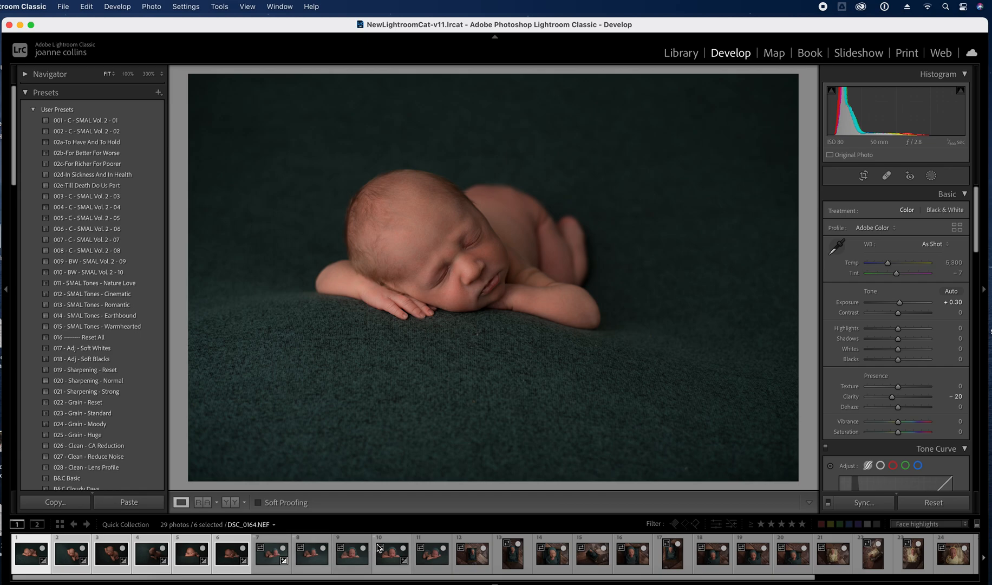
Open the seventh photo, DSC_0160, try a tint of -27 and undo it
left_click(270, 560)
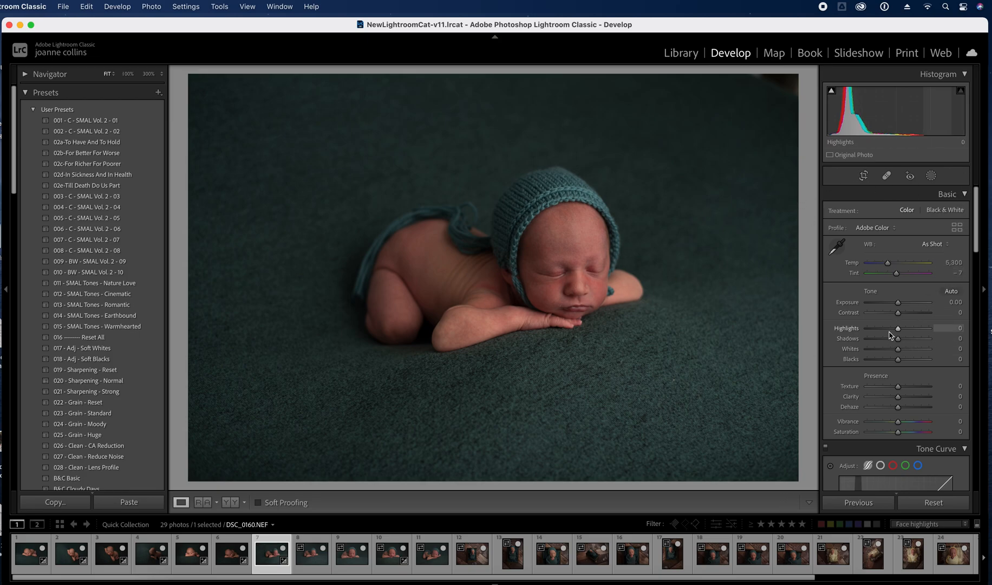
key("super+z")
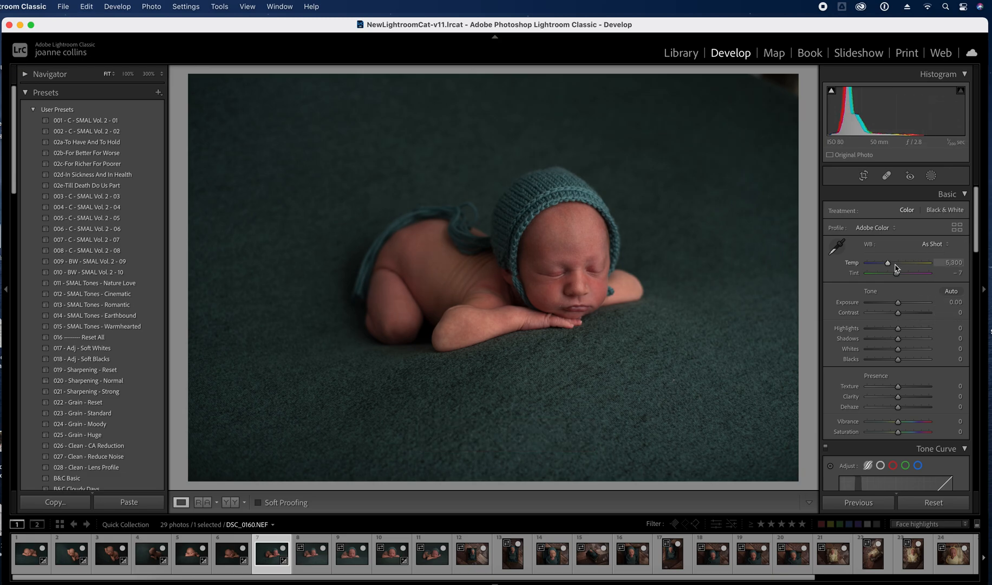
left_click_drag(897, 276, 895, 278)
key("super+z")
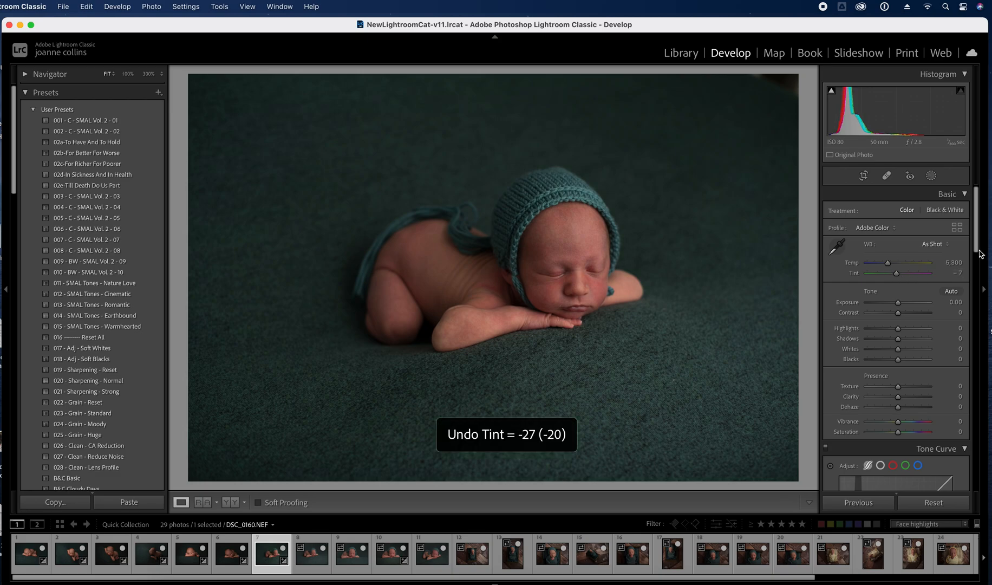
Set the clarity of DSC_0160 to -20
scroll(974, 255, "down", 5)
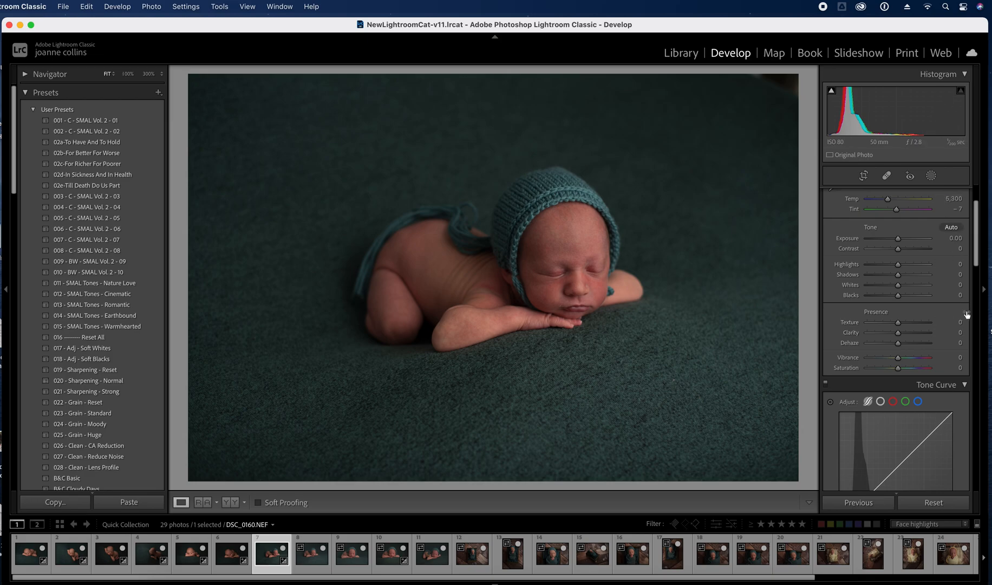
left_click(958, 332)
type("-2")
Set the red hue of DSC_0160 to +38, raise its red luminance moderately and set the orange saturation to -16
left_click_drag(975, 248, 975, 325)
left_click(846, 269)
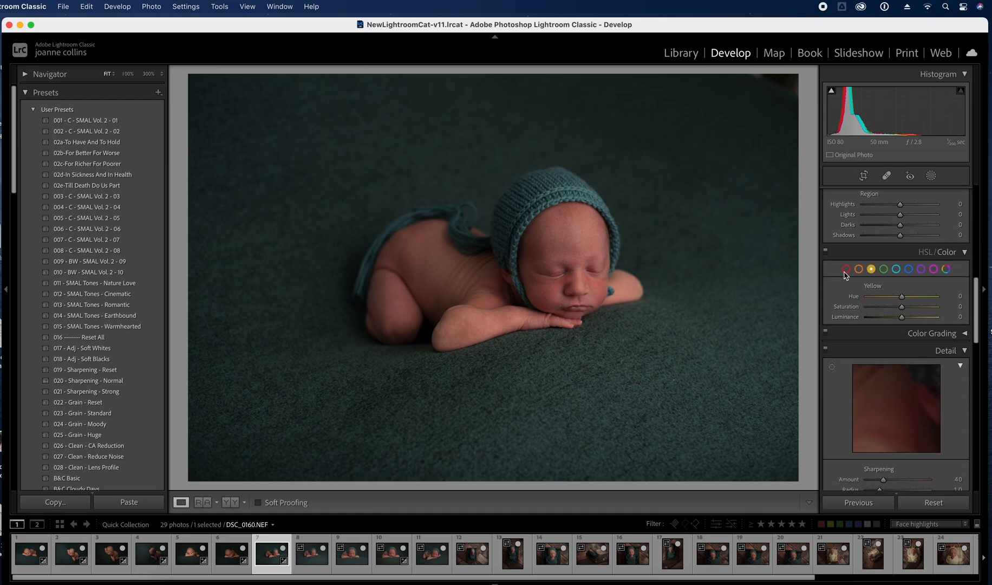
left_click_drag(902, 297, 917, 301)
left_click(919, 318)
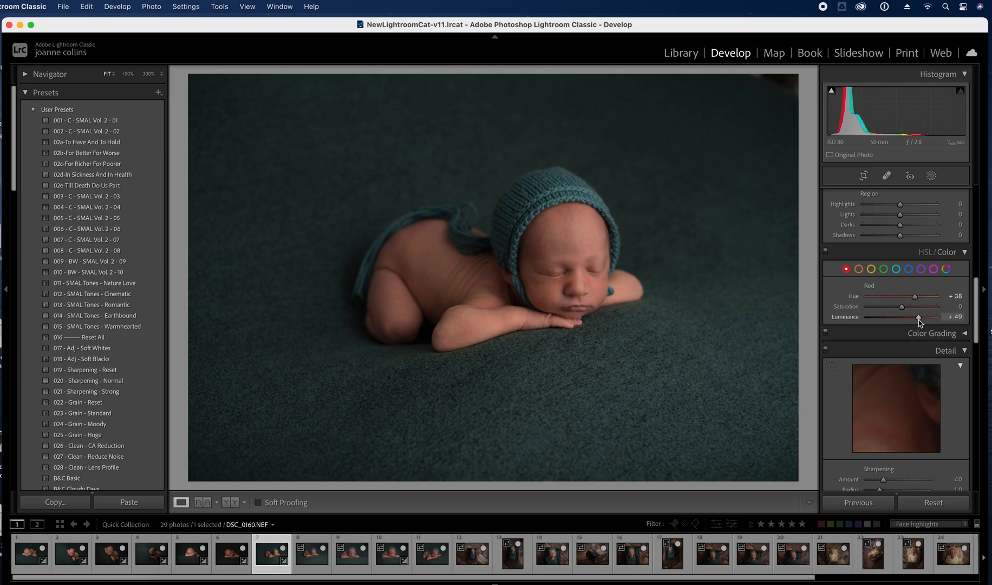
left_click_drag(919, 320, 912, 325)
left_click(860, 270)
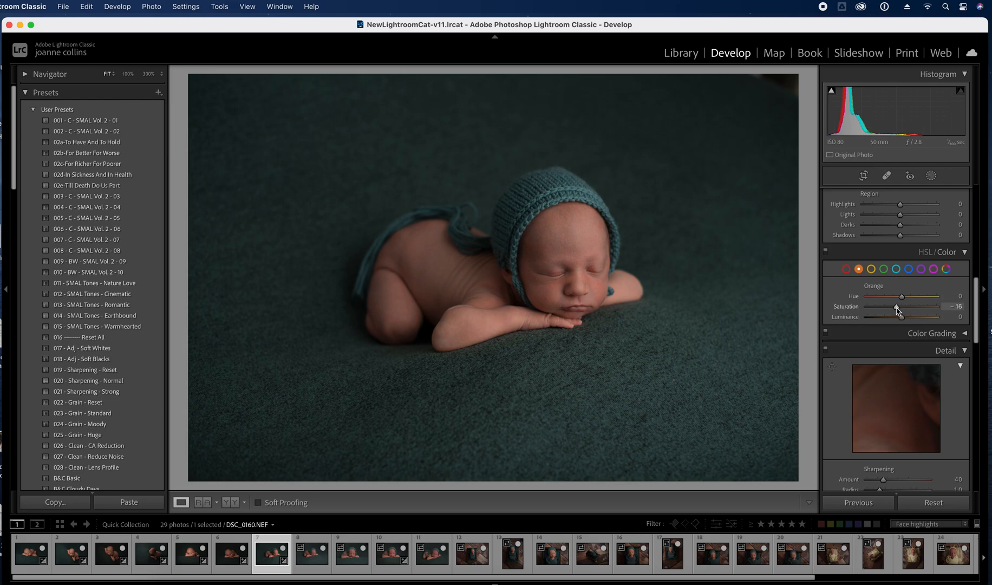
Try setting the blacks of DSC_0160 to -36 and undo it
left_click_drag(979, 302, 979, 211)
left_click_drag(897, 360, 888, 363)
key("super+z")
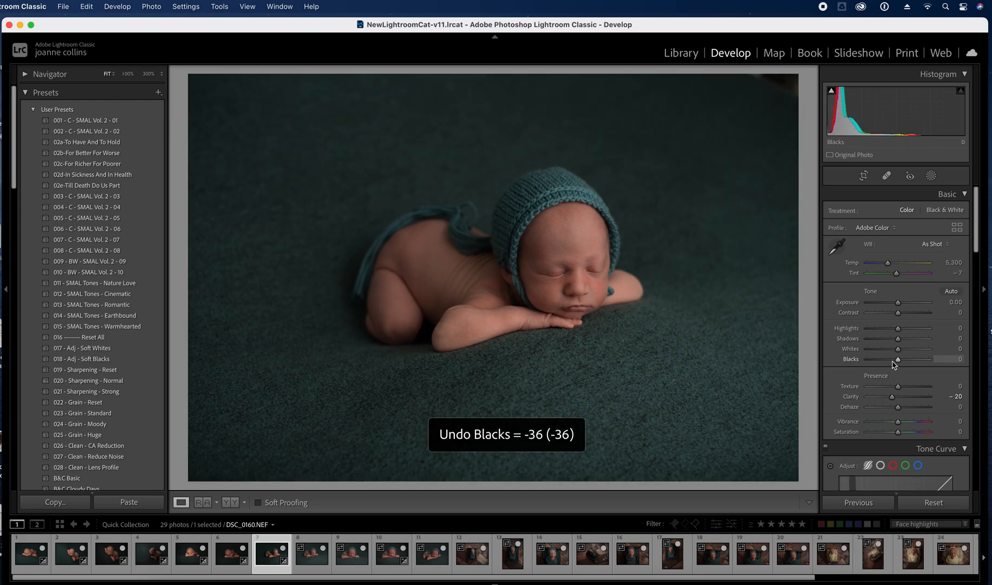
Set the shadows of DSC_0160 to -59 and the blacks to -5, and undo a trial increase of the highlights
left_click_drag(898, 339, 899, 361)
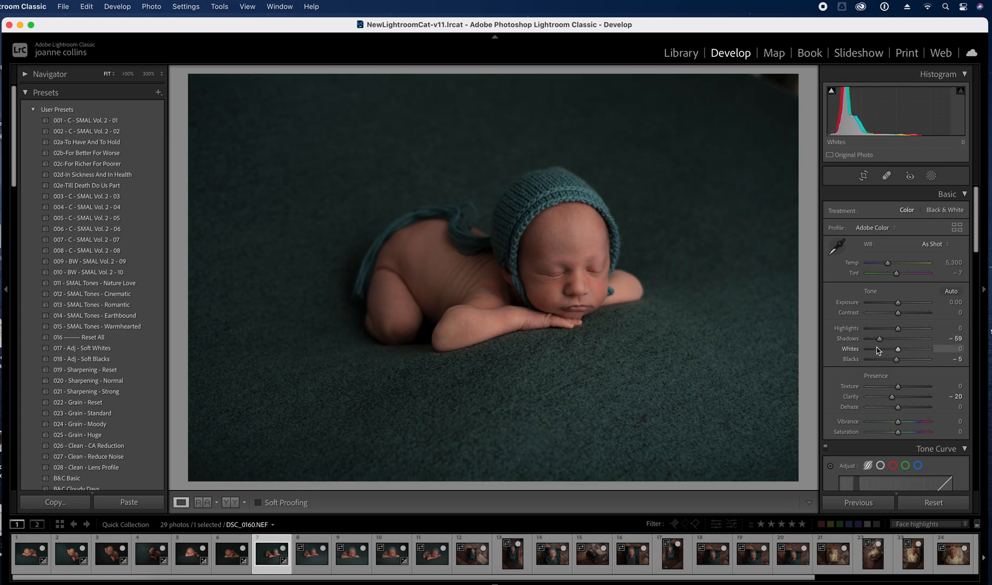
left_click_drag(899, 328, 915, 331)
key("super+z")
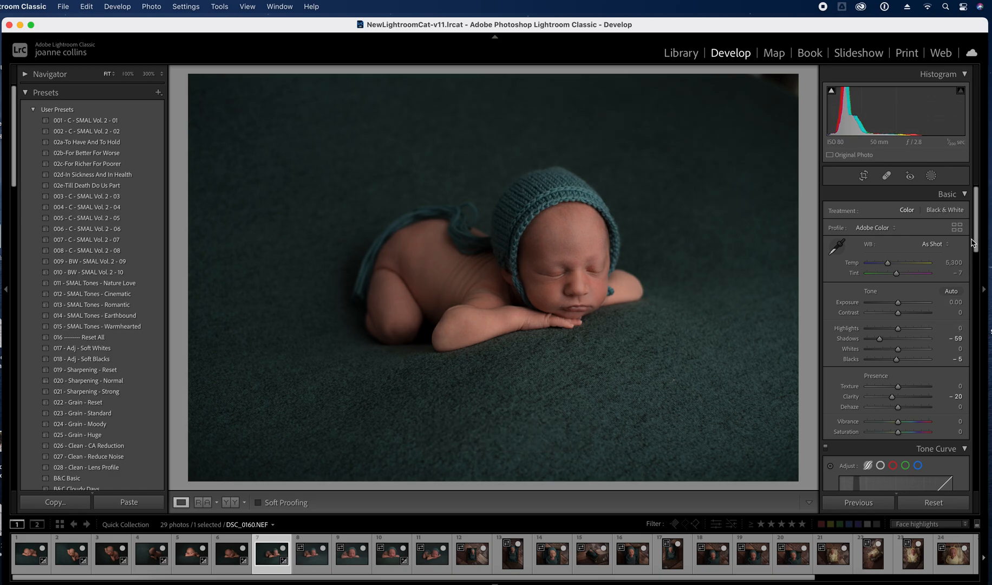
Synchronize all settings of DSC_0160 to the photos from the seventh through the eleventh
left_click_drag(977, 242, 968, 463)
scroll(966, 463, "up", 10)
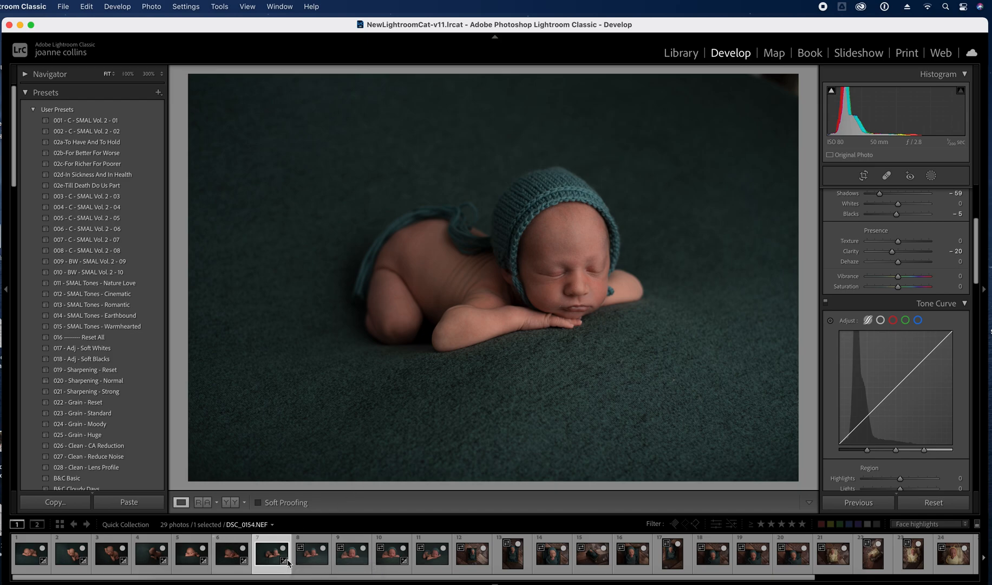
left_click(431, 558, "shift")
left_click(861, 503)
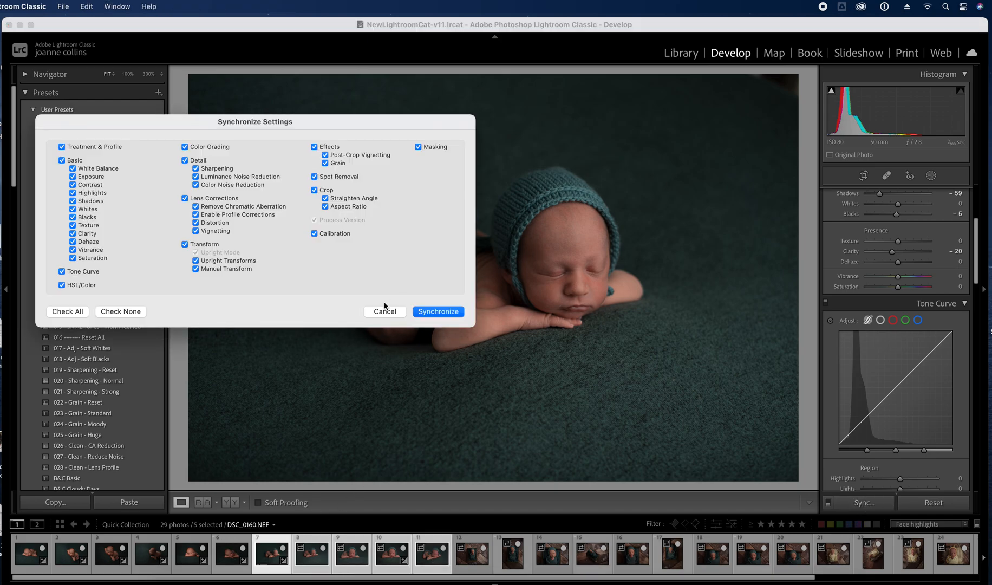
left_click(439, 312)
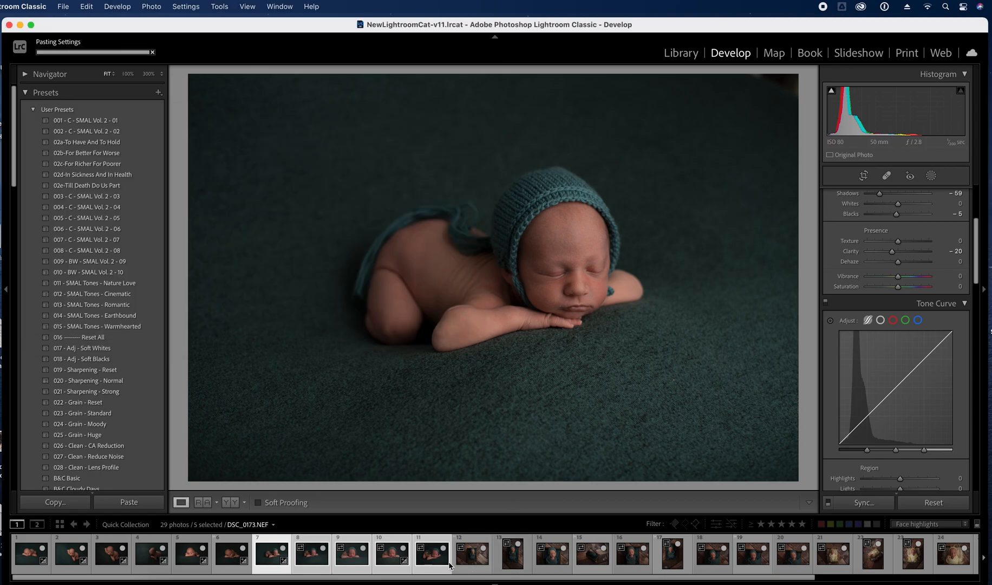
Examine the baby's face in DSC_0173 at close zoom and compare the whole photo with the next, portrait-format one
left_click(466, 558)
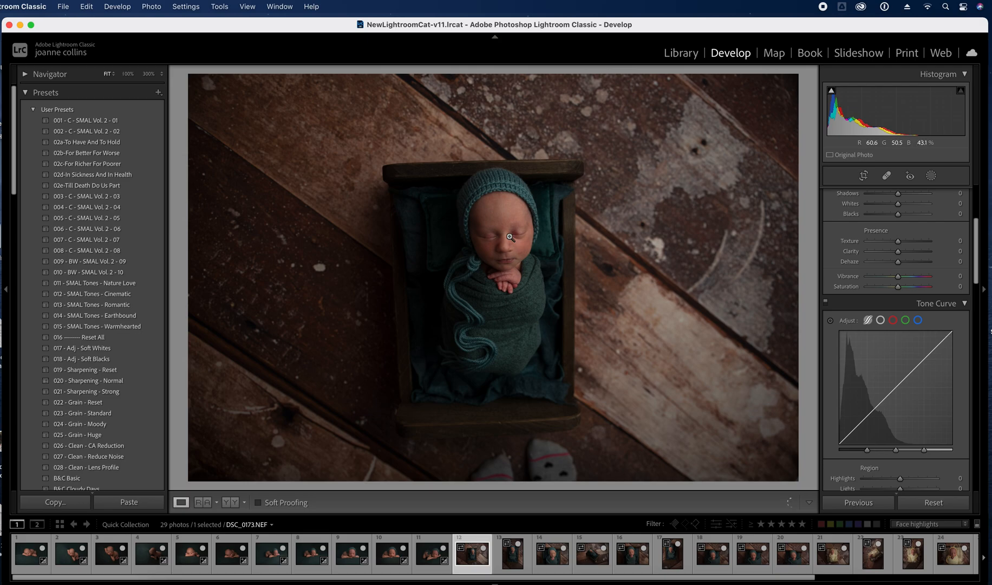
left_click(529, 239)
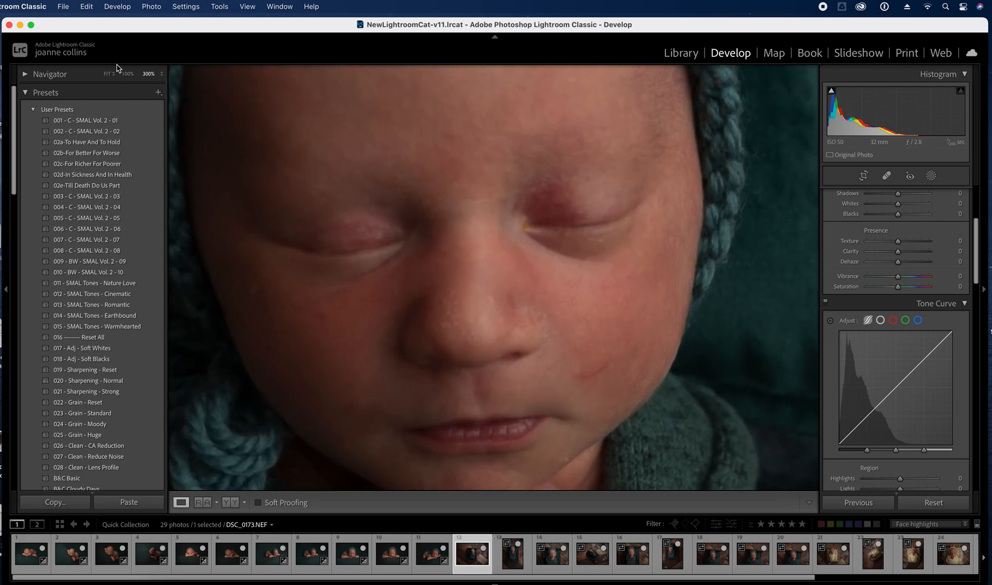
left_click(109, 77)
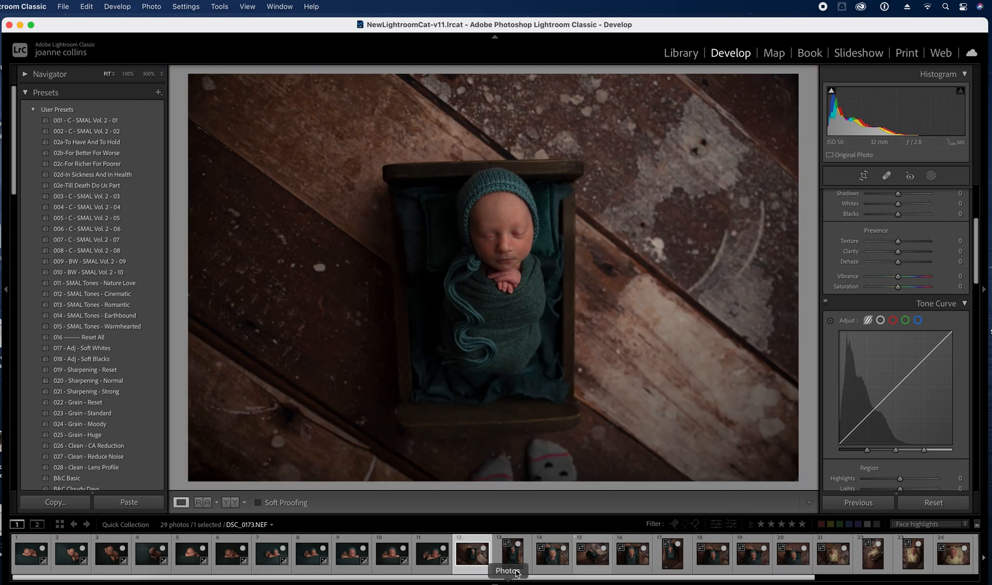
left_click(513, 559)
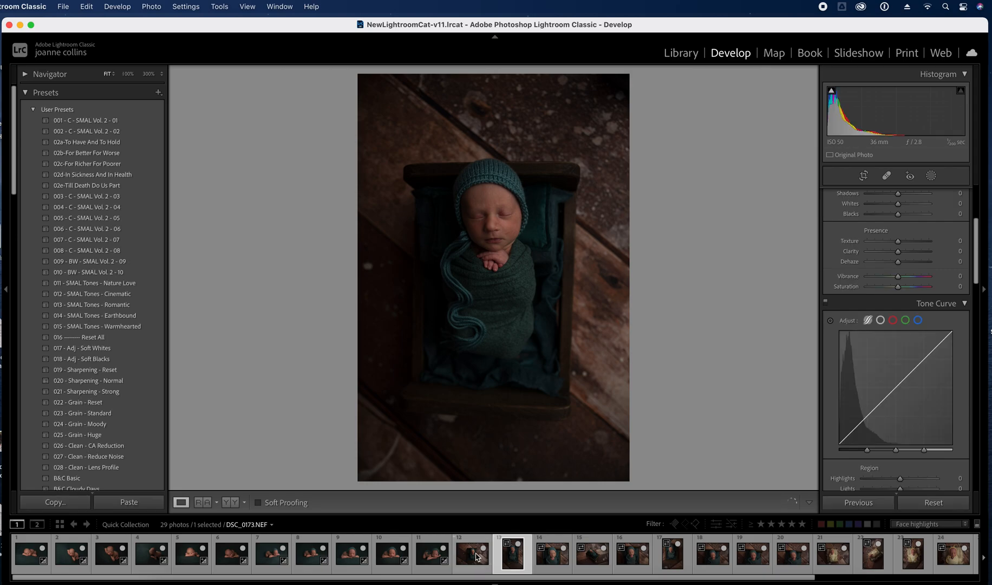
key("Left")
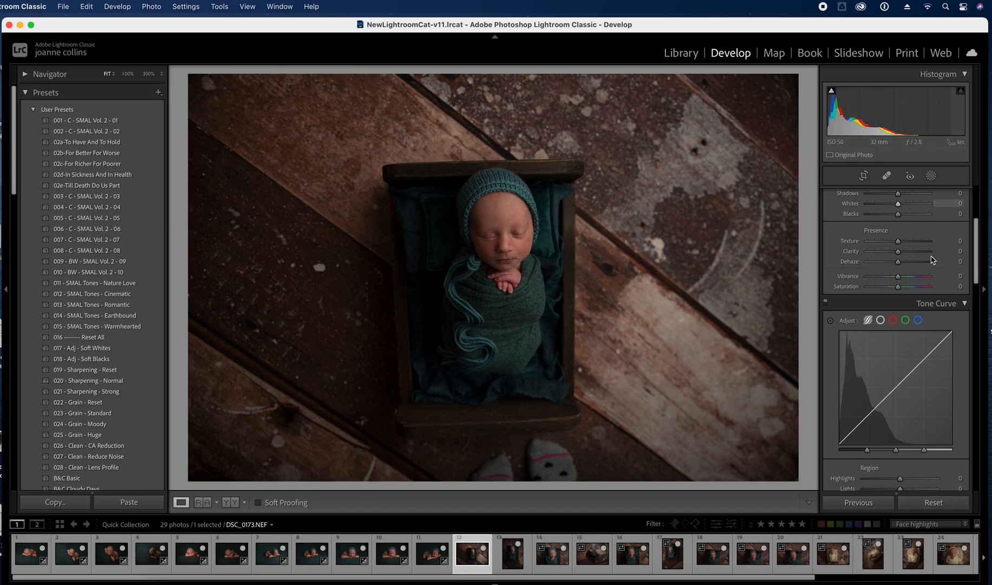
Set the exposure of DSC_0173 to +0.15 and the clarity to -20
left_click_drag(978, 259, 986, 194)
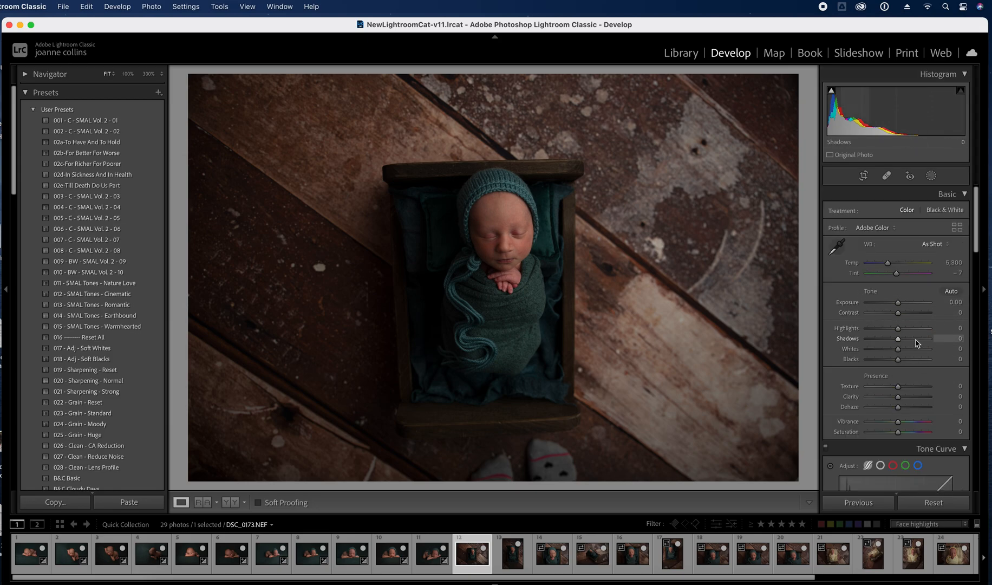
left_click_drag(899, 307, 903, 307)
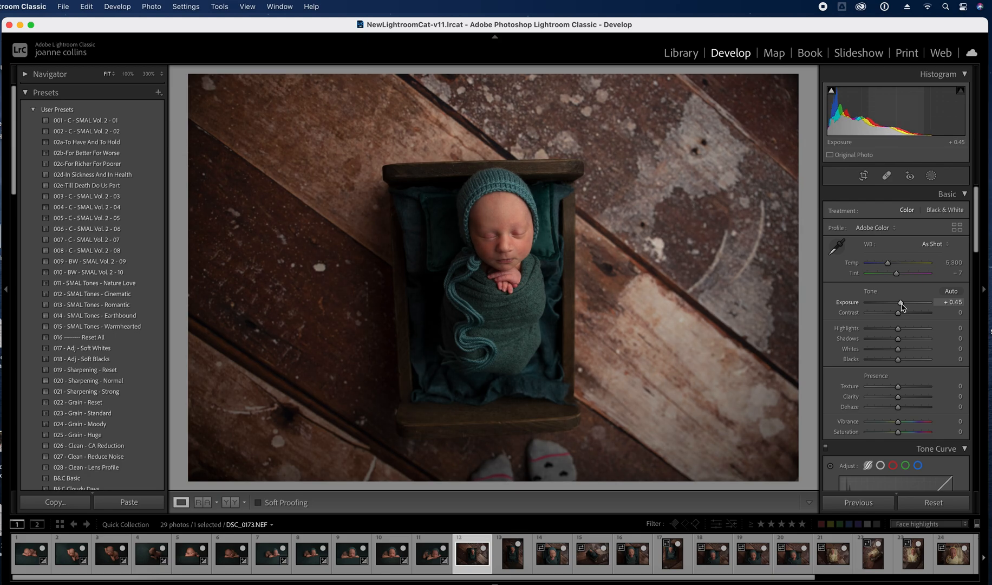
left_click_drag(904, 307, 901, 308)
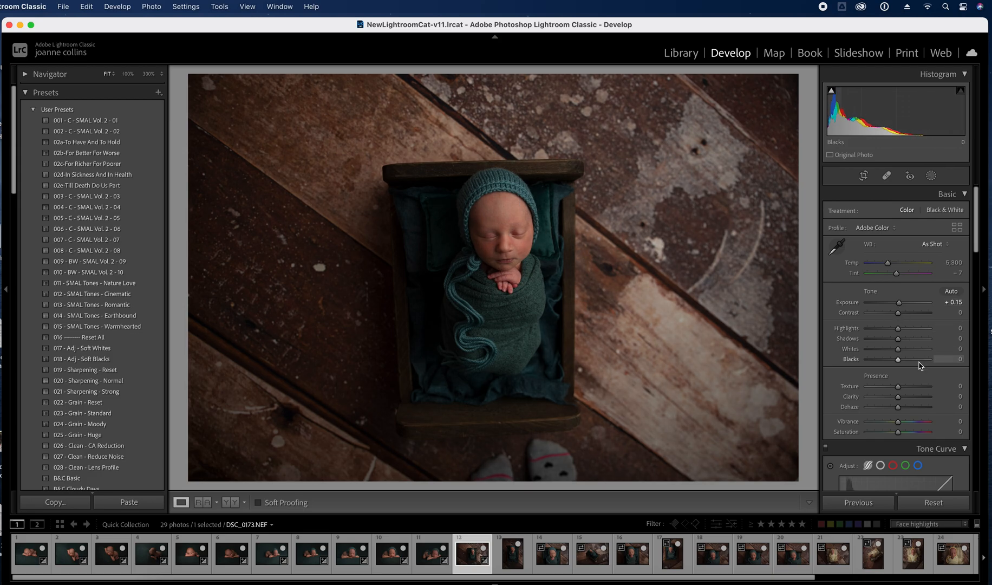
scroll(953, 342, "down", 3)
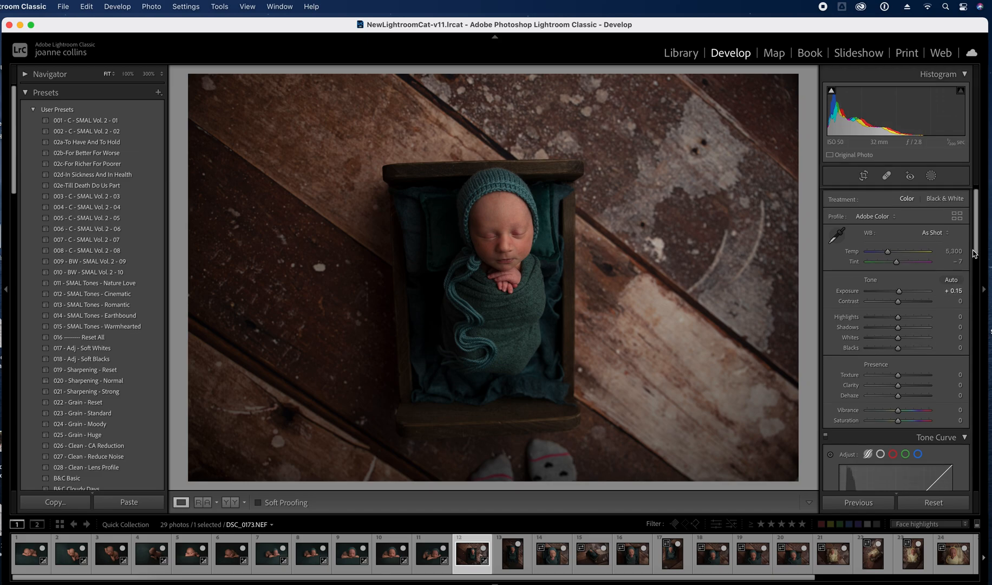
left_click(959, 353)
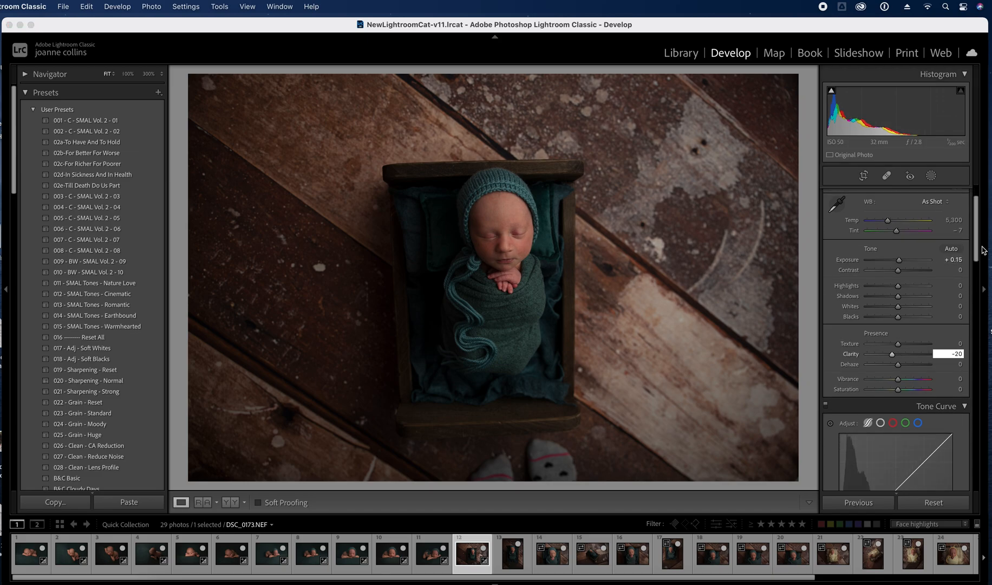
Set the red hue of DSC_0173 to +22 and the red luminance to +39, and slightly reduce the orange saturation
left_click_drag(975, 236, 973, 310)
left_click(847, 318)
left_click_drag(902, 346, 917, 348)
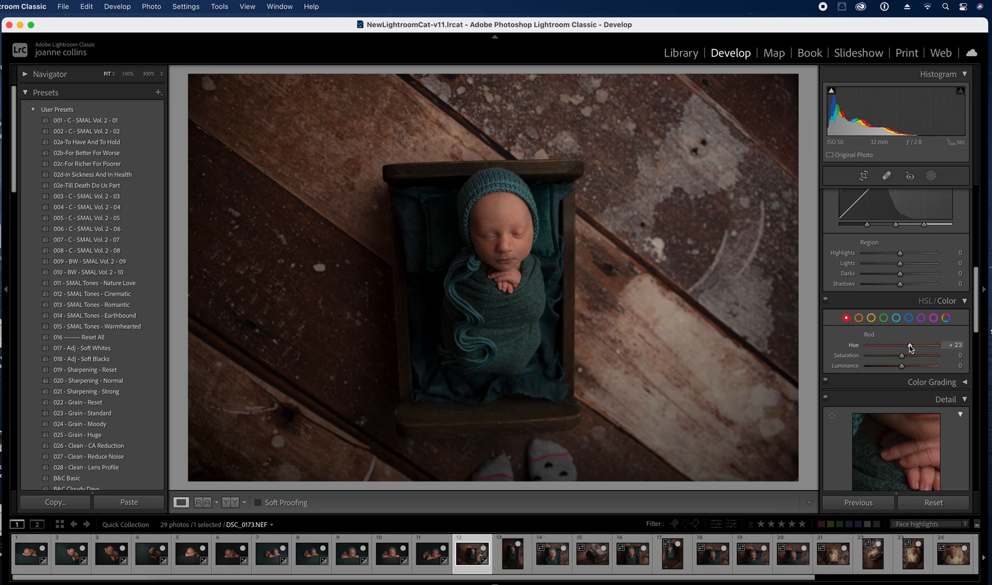
left_click_drag(911, 348, 909, 348)
mouse_move(902, 366)
left_mouse_down()
mouse_move(936, 368)
mouse_move(915, 377)
left_mouse_up()
key("super+z")
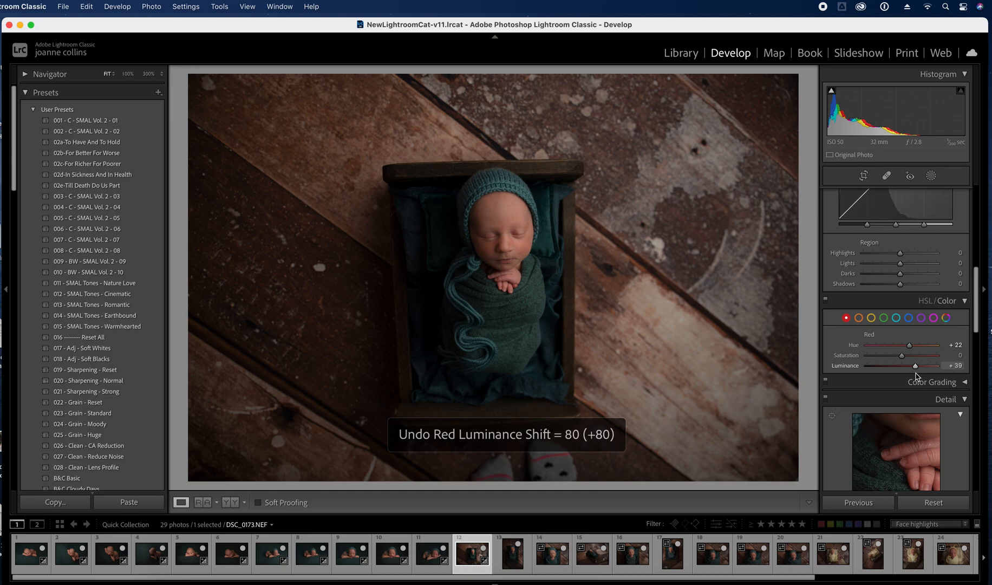
left_click(859, 318)
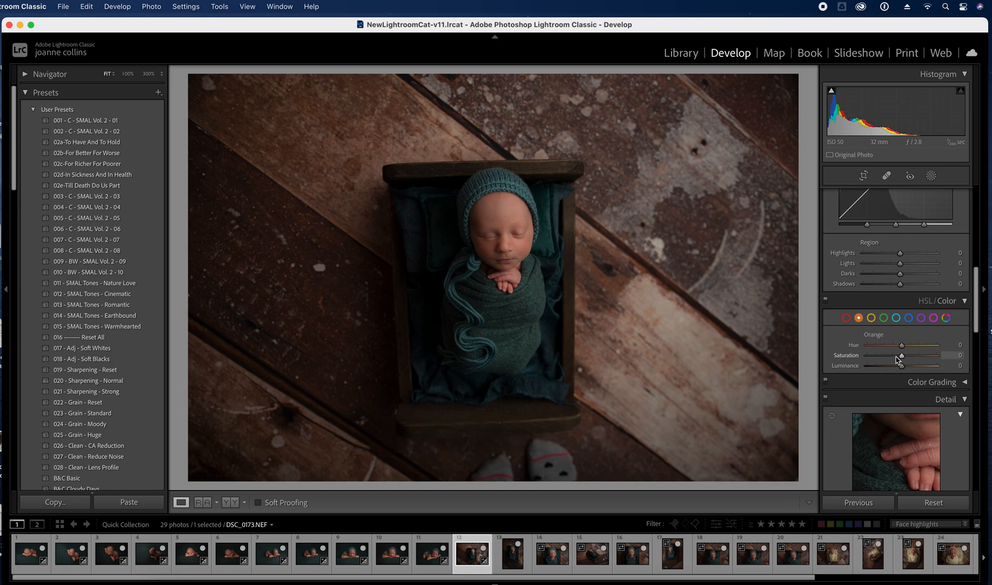
left_click_drag(897, 355, 900, 357)
Set the highlights of DSC_0173 to +17, undoing a first trial of +26
left_click_drag(975, 315, 978, 138)
left_click(907, 328)
key("cmd+z")
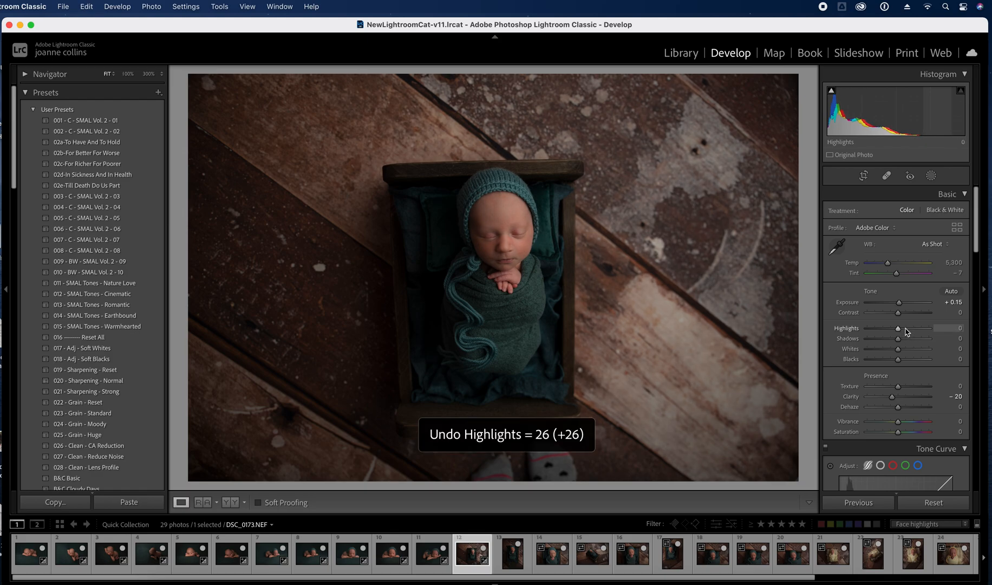
left_click(907, 329)
left_click_drag(904, 328, 902, 328)
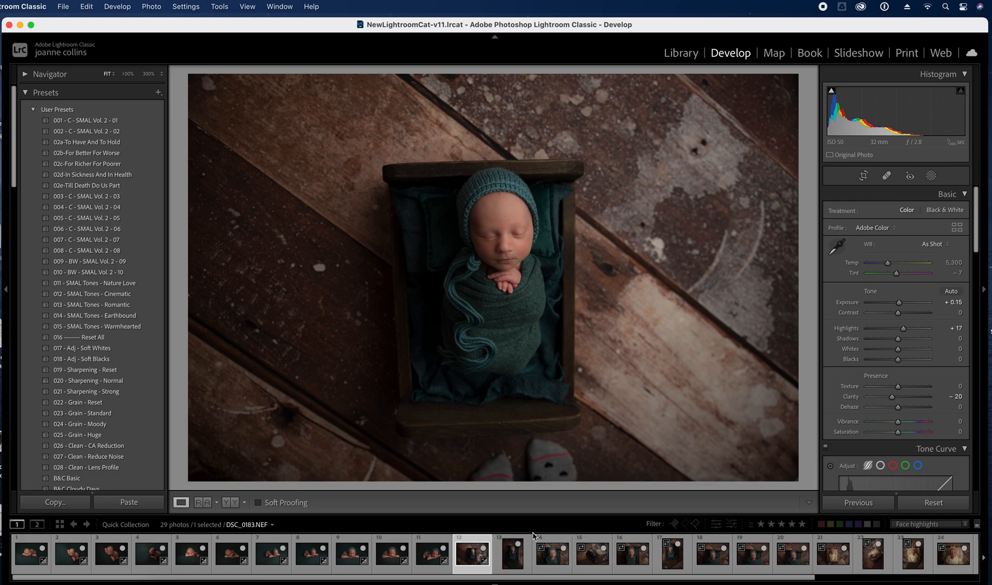
Synchronize all develop settings from DSC_0173 to the portrait-format photo DSC_0179
left_click(519, 561, "super")
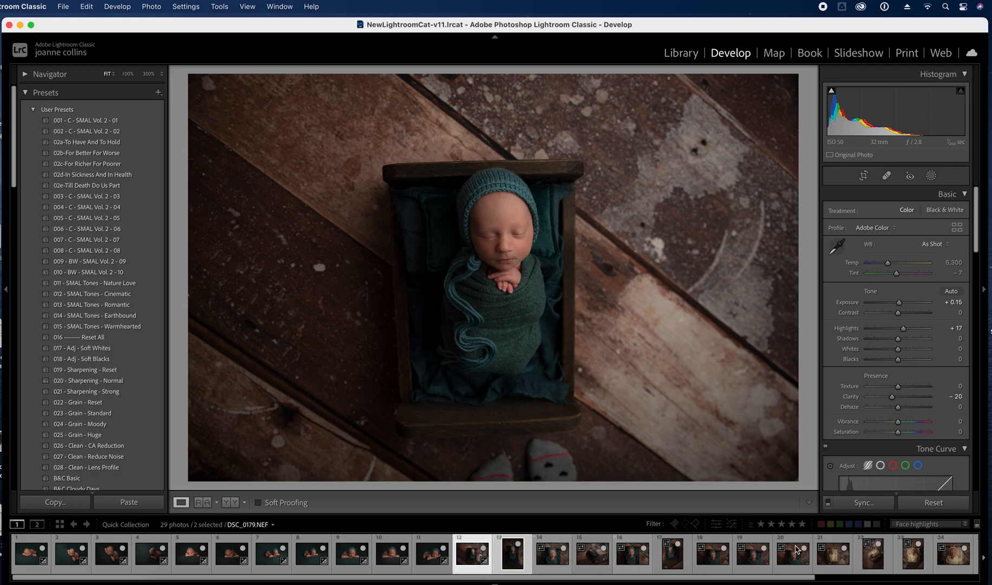
left_click(872, 503)
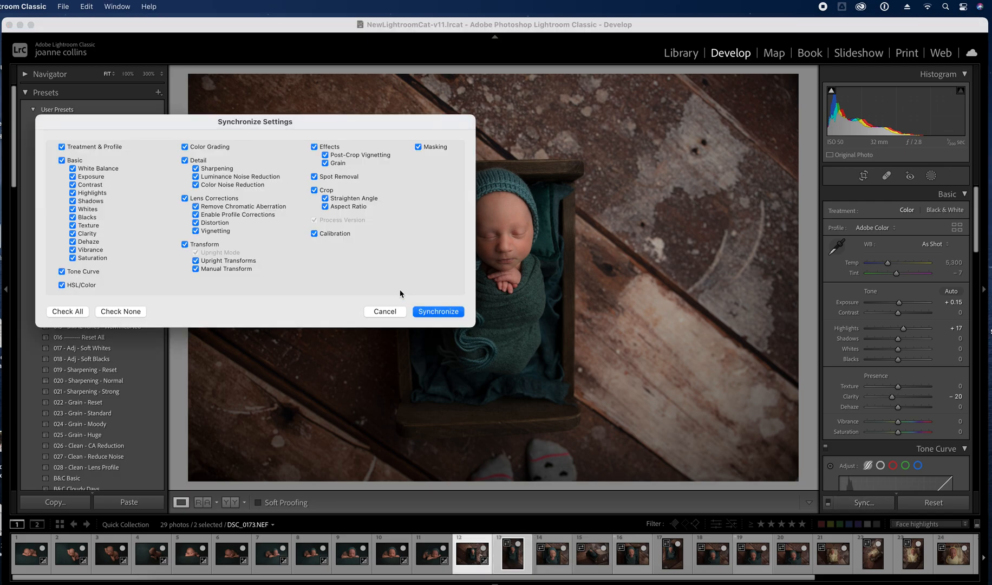
left_click(459, 316)
Set the exposure of the close-up DSC_0183 to +0.20 and the clarity to -20
left_click(546, 561)
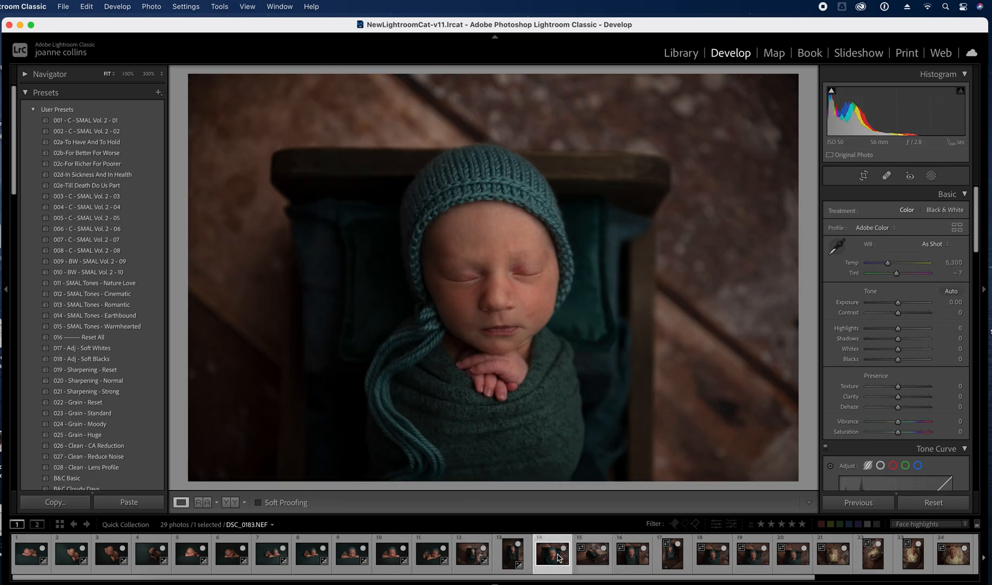
left_click_drag(899, 305, 901, 305)
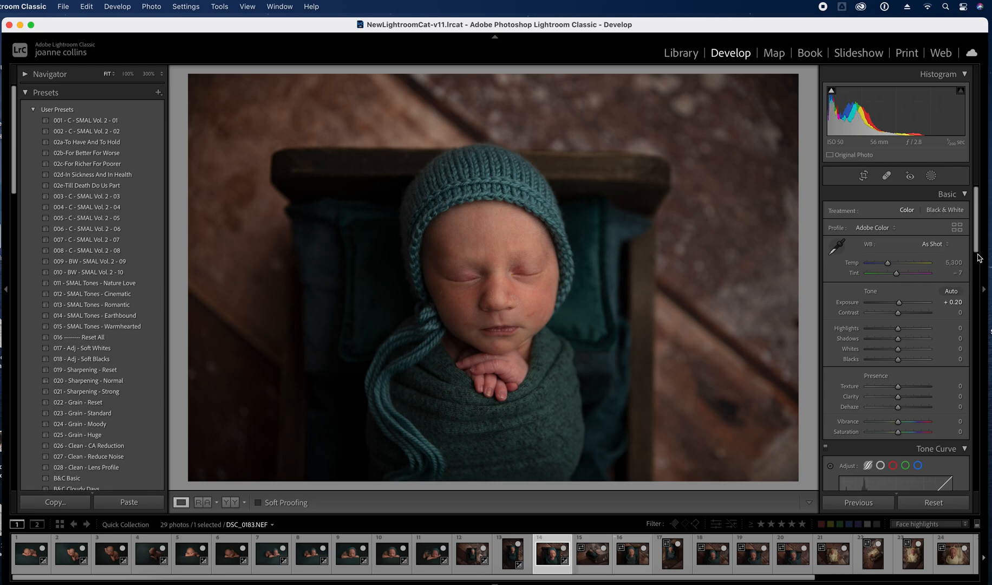
left_click_drag(978, 252, 977, 276)
left_click(961, 277)
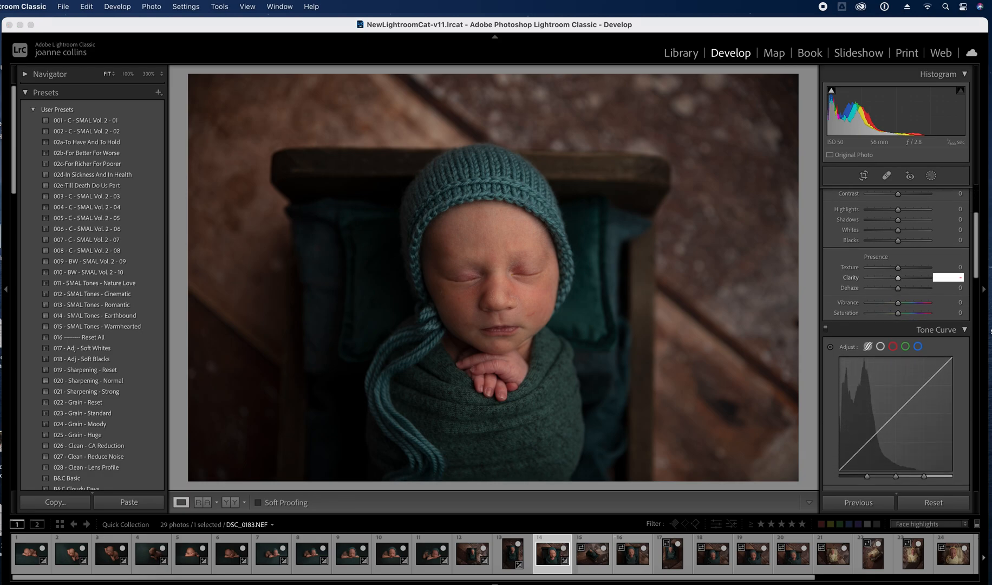
key("Return")
Set the red hue of DSC_0183 to +12, the red luminance to +46 and the orange saturation to -14
left_click_drag(977, 253, 978, 299)
left_click(847, 351)
left_click_drag(914, 382, 906, 382)
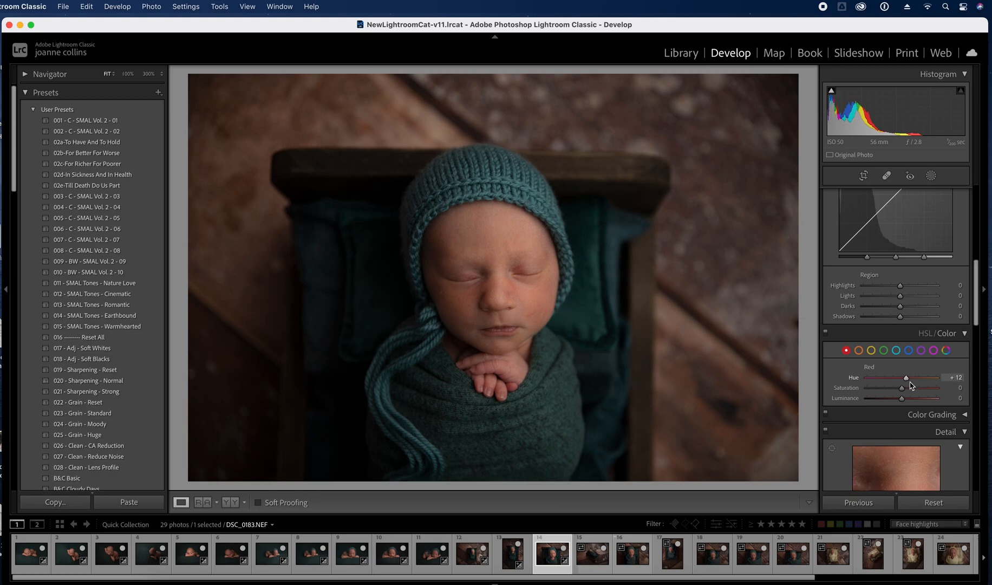
mouse_move(928, 400)
left_mouse_down()
mouse_move(912, 408)
mouse_move(941, 405)
mouse_move(908, 407)
mouse_move(929, 407)
mouse_move(909, 409)
mouse_move(918, 407)
left_mouse_up()
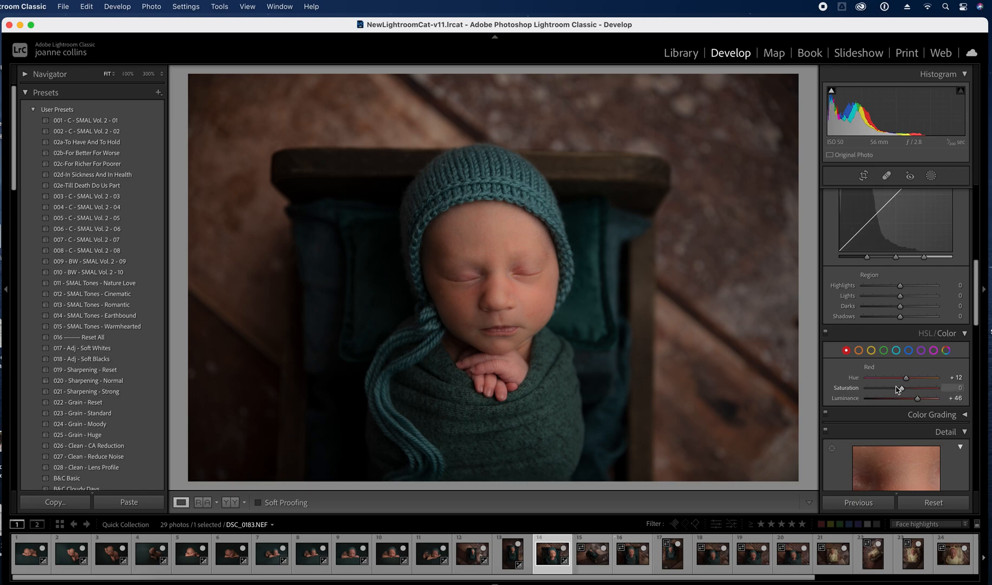
left_click(860, 351)
left_click_drag(899, 390, 898, 391)
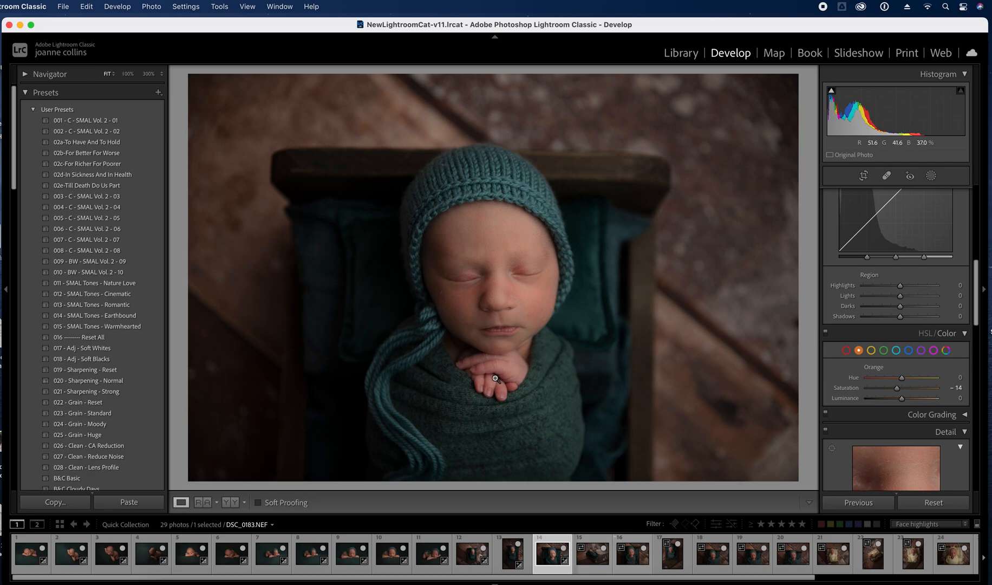
Try shifting the magenta hue of DSC_0183 and undo the trial
left_click(934, 350)
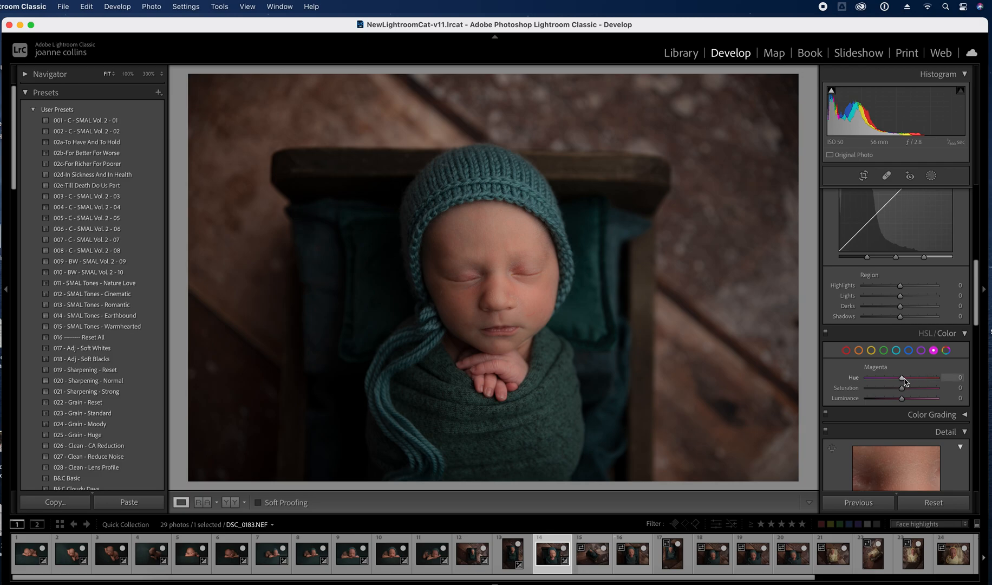
left_click_drag(902, 378, 927, 386)
key("super+z")
left_click(922, 350)
key("super+z")
Try a brush mask on the baby's fingers with the warmer face effect and highlights at -28, and delete the mask
left_click(933, 176)
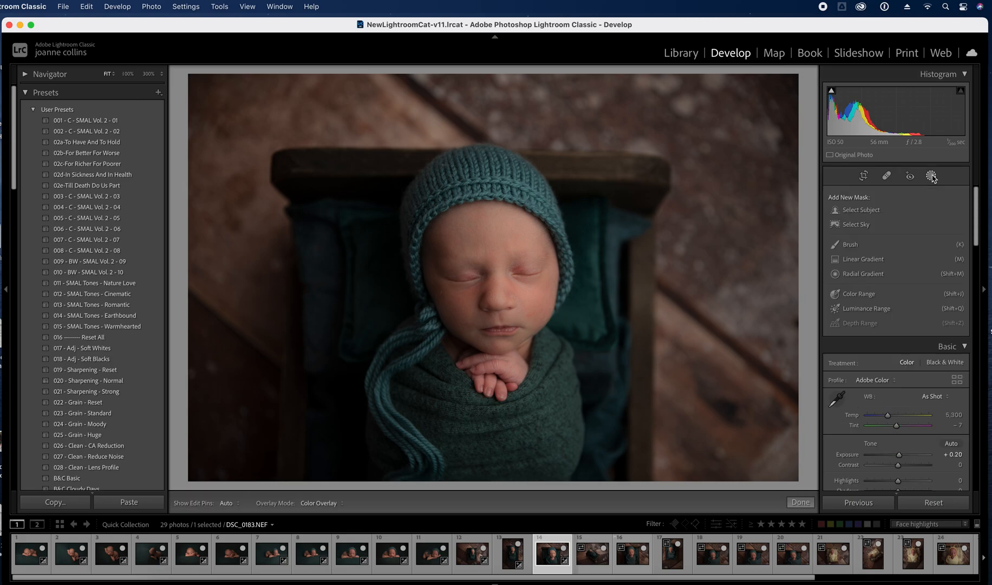
left_click(851, 244)
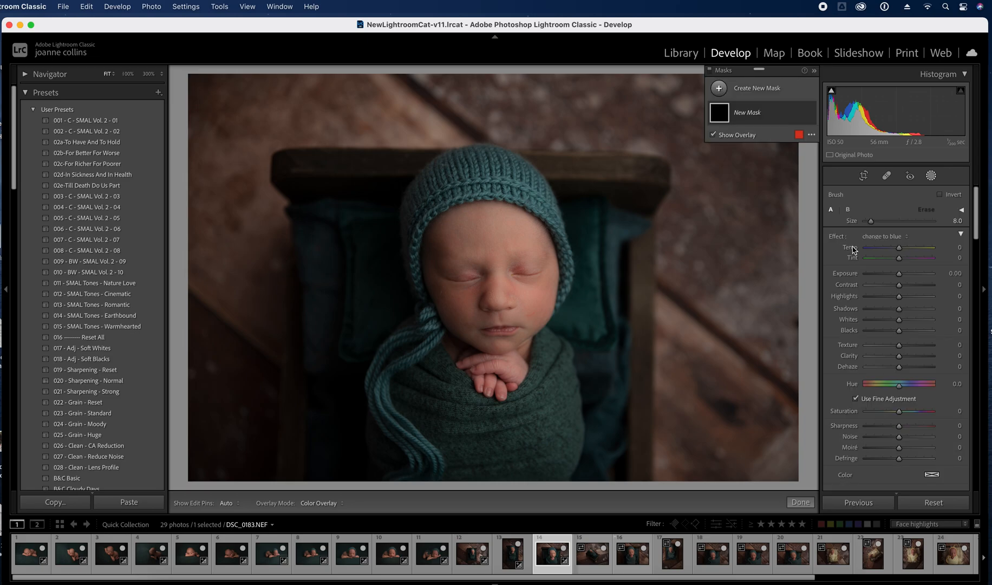
left_click(903, 238)
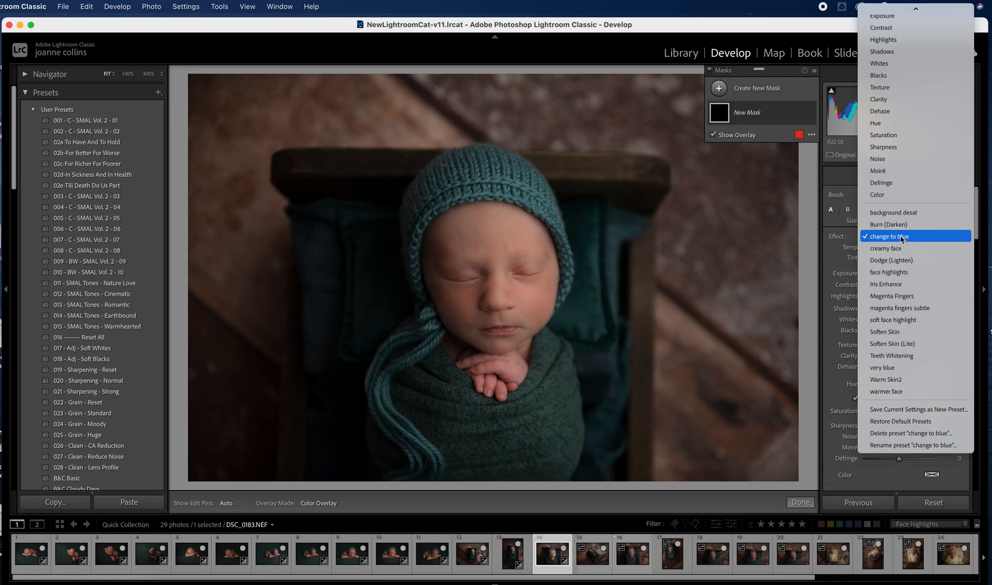
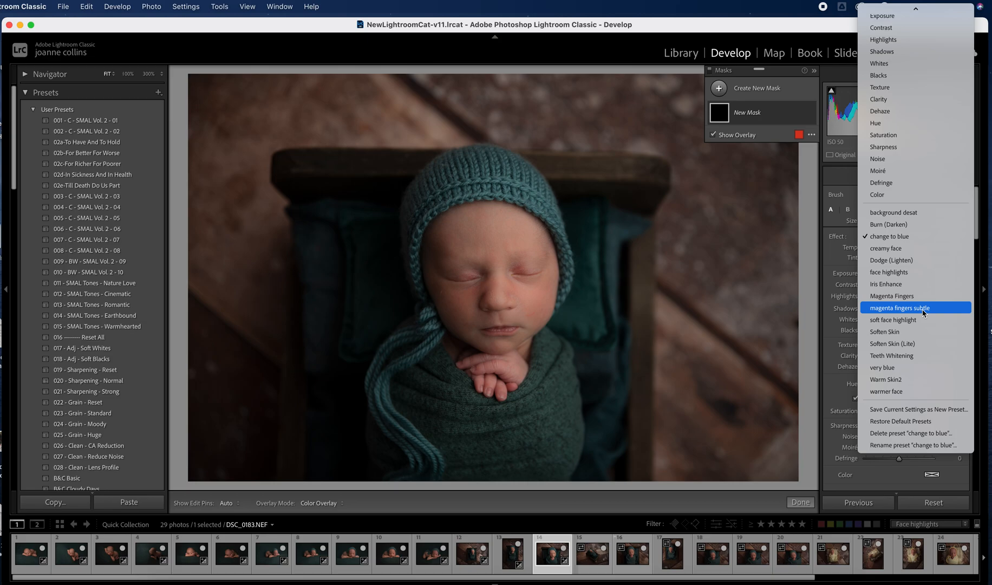
left_click(911, 392)
key("h")
mouse_move(487, 377)
left_mouse_down()
mouse_move(503, 382)
mouse_move(494, 361)
mouse_move(478, 363)
mouse_move(473, 371)
mouse_move(524, 364)
mouse_move(507, 378)
left_mouse_up()
key("h")
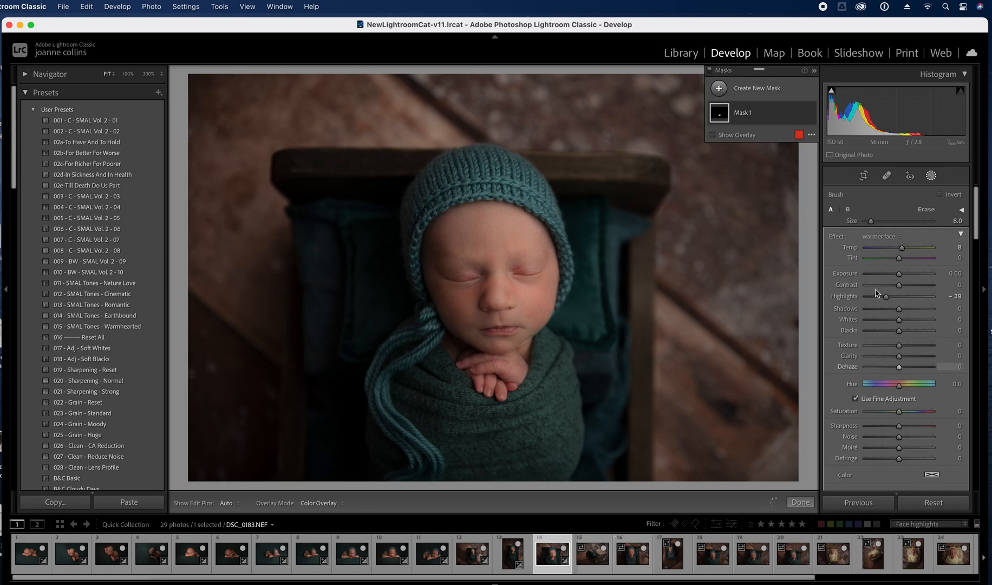
left_click(897, 296)
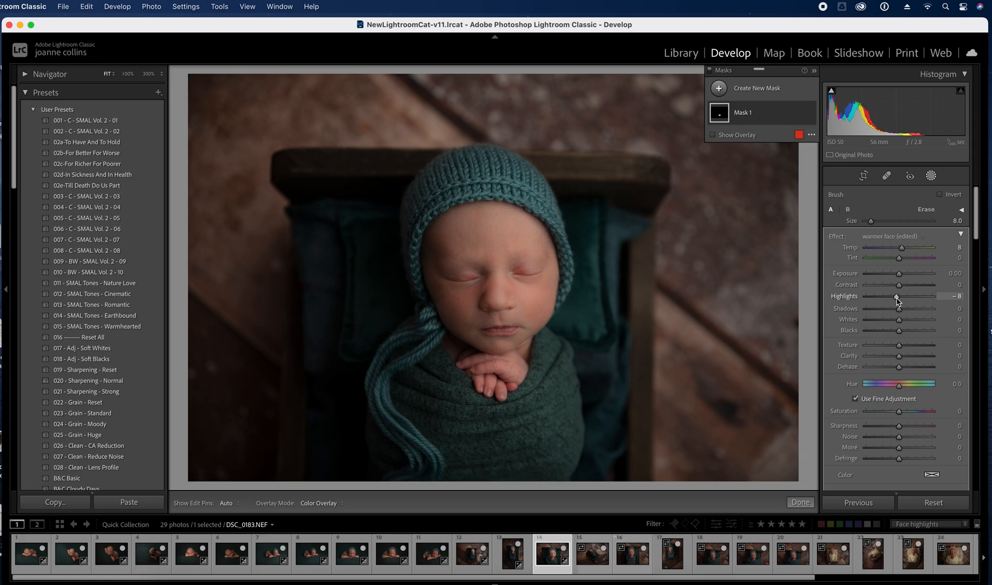
left_click_drag(897, 297, 890, 297)
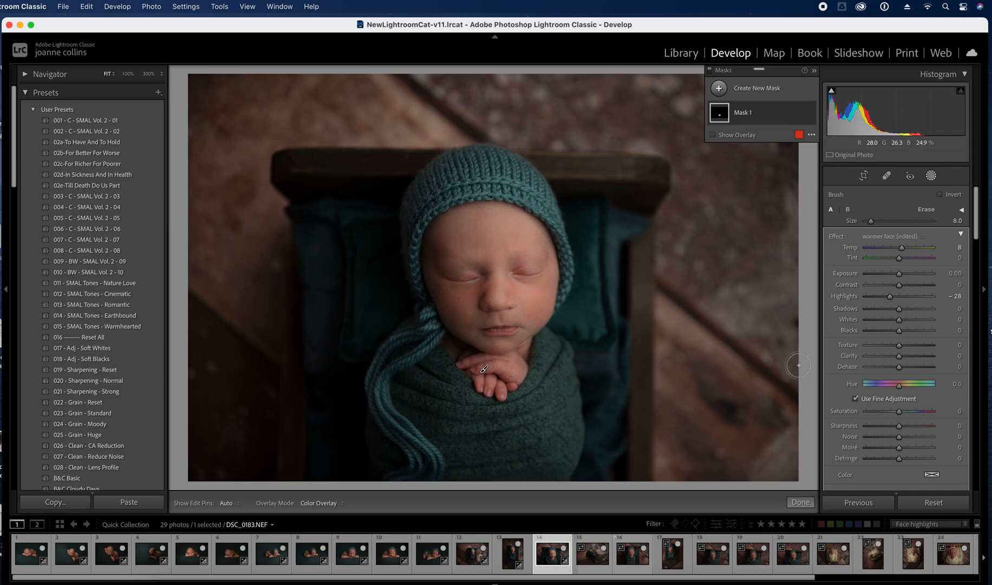
key("Delete")
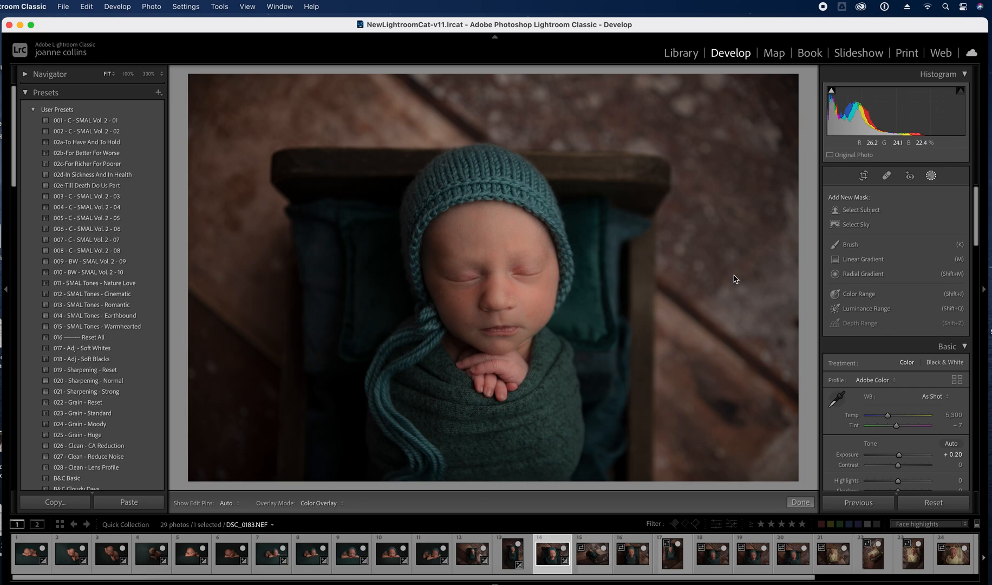
Paint a new brush mask over the baby's fingers with a brush size of 5.0 and hide the mask overlay
left_click(932, 176)
left_click(932, 176)
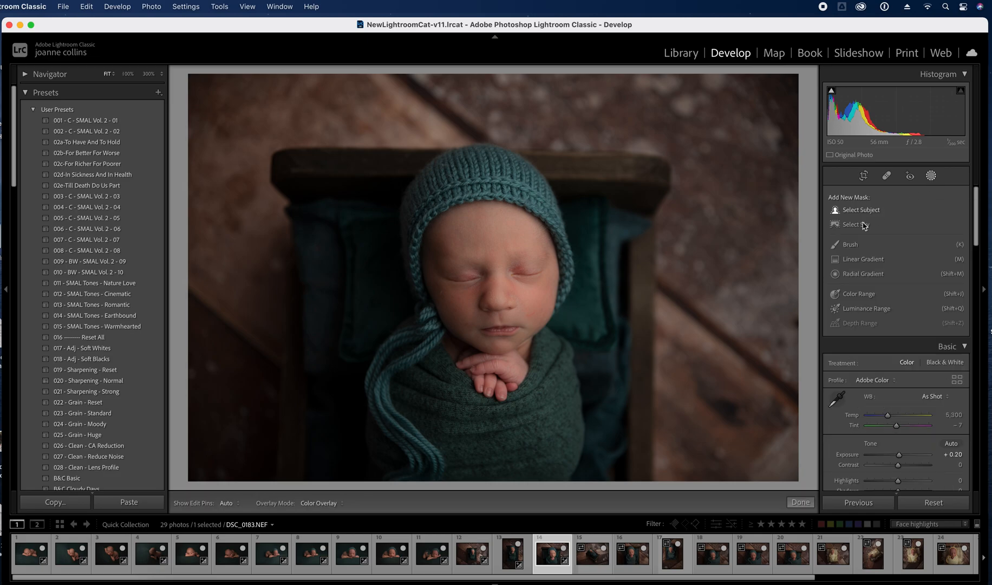
left_click(859, 246)
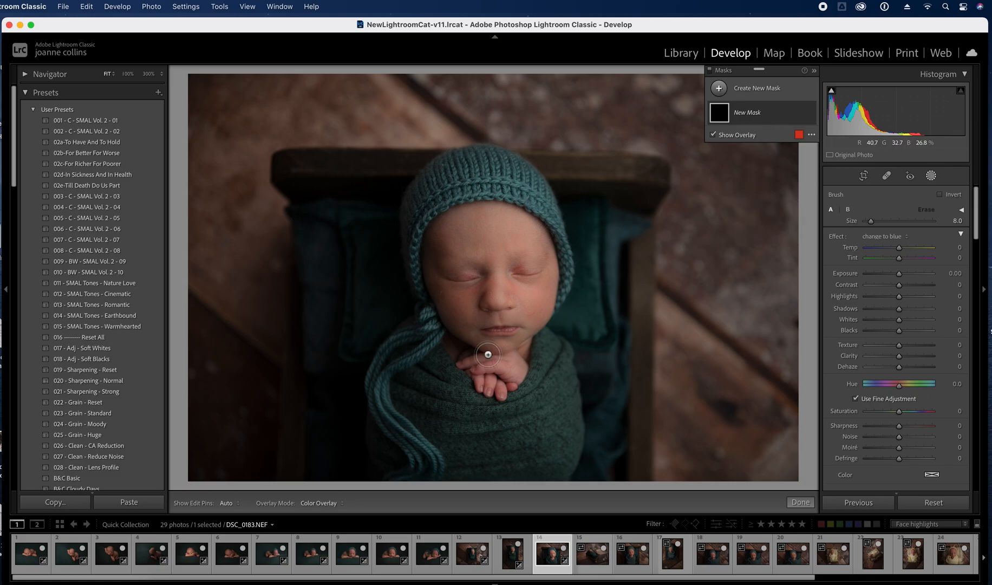
key("bracketleft")
key("bracketleft")
key("bracketleft")
mouse_move(472, 362)
left_mouse_down()
mouse_move(486, 364)
mouse_move(464, 362)
mouse_move(482, 370)
mouse_move(484, 385)
mouse_move(501, 392)
mouse_move(521, 358)
mouse_move(483, 364)
mouse_move(519, 369)
left_mouse_up()
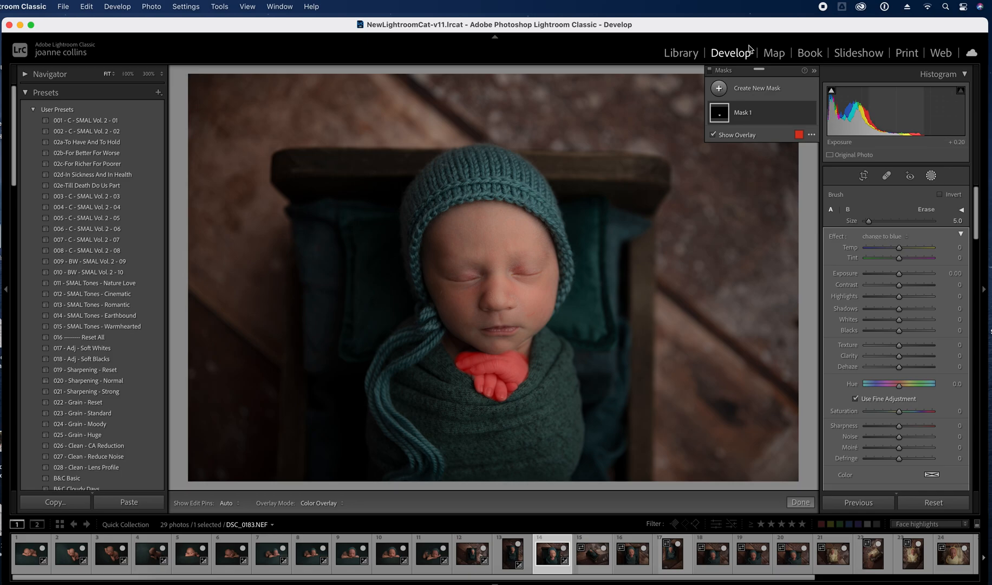
left_click(713, 134)
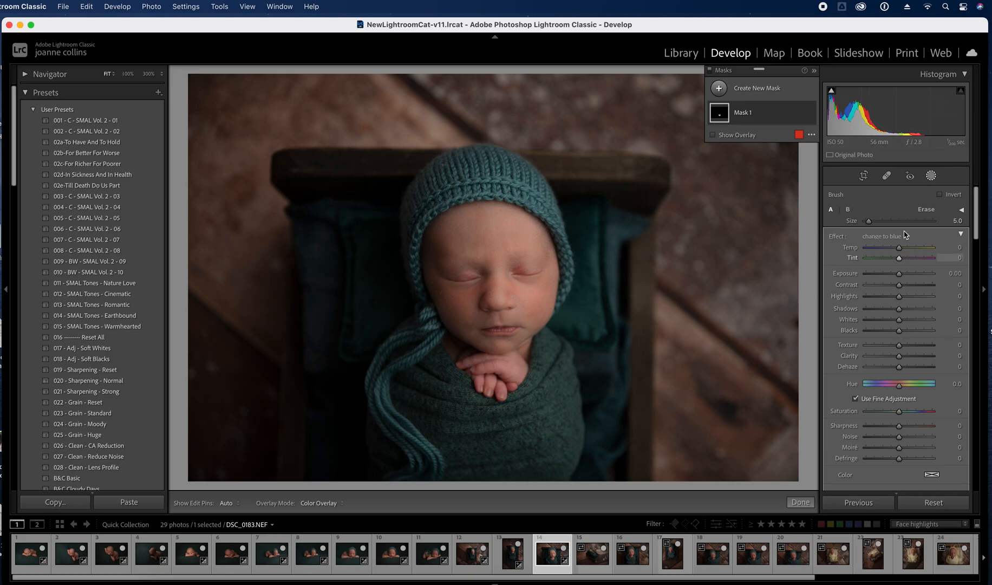
Set the finger mask's temperature to 13, tint to -20 and saturation to -4
left_click_drag(901, 250, 904, 250)
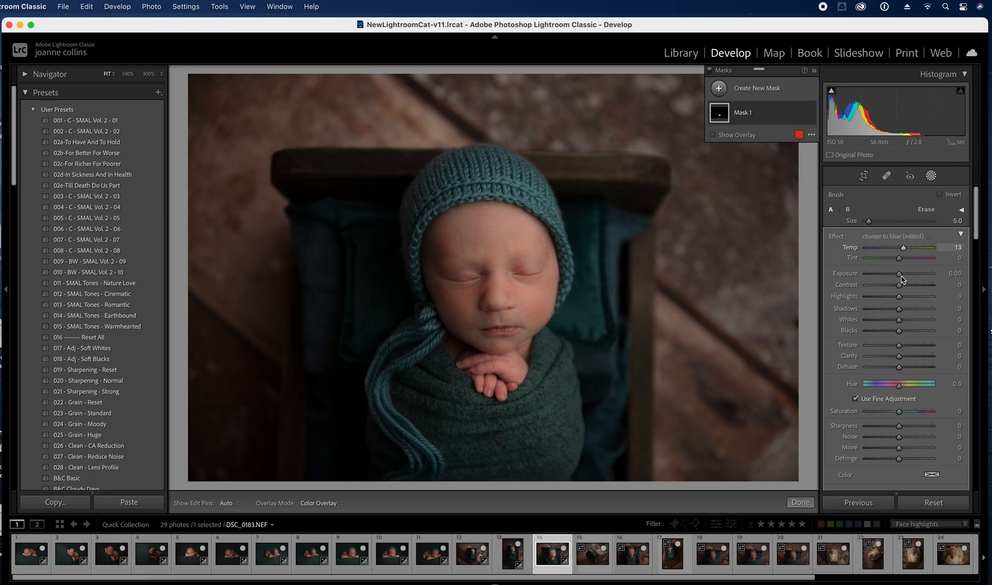
left_click_drag(900, 413, 894, 416)
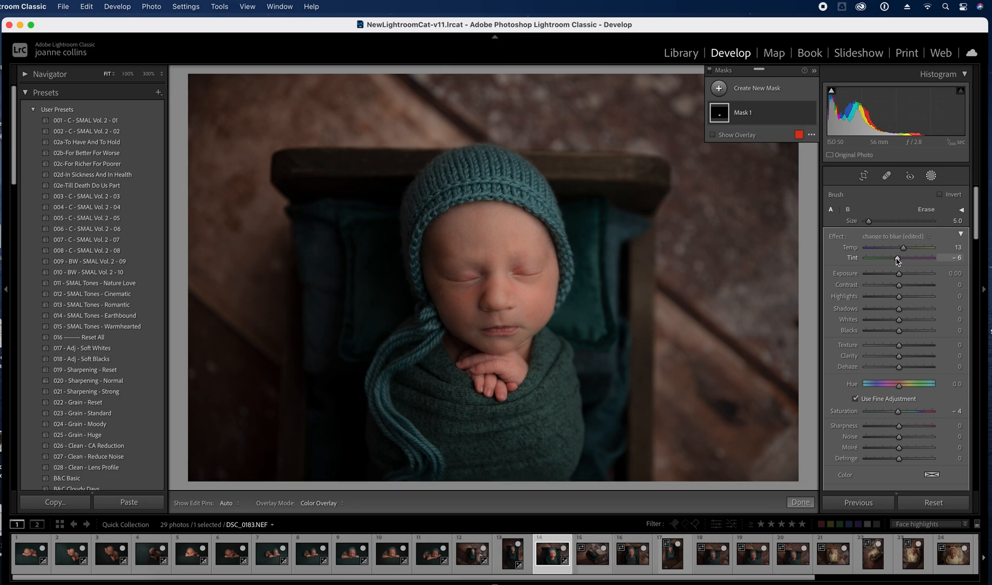
left_click_drag(896, 260, 893, 261)
Save the finger mask's settings as a new brush preset named "august fingers" and finish masking
left_click(931, 242)
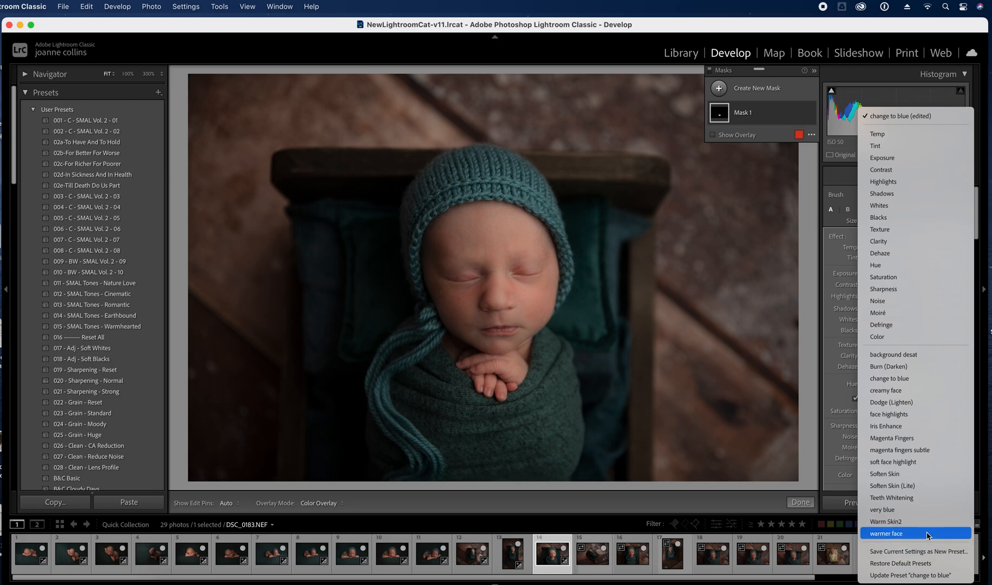
left_click(934, 552)
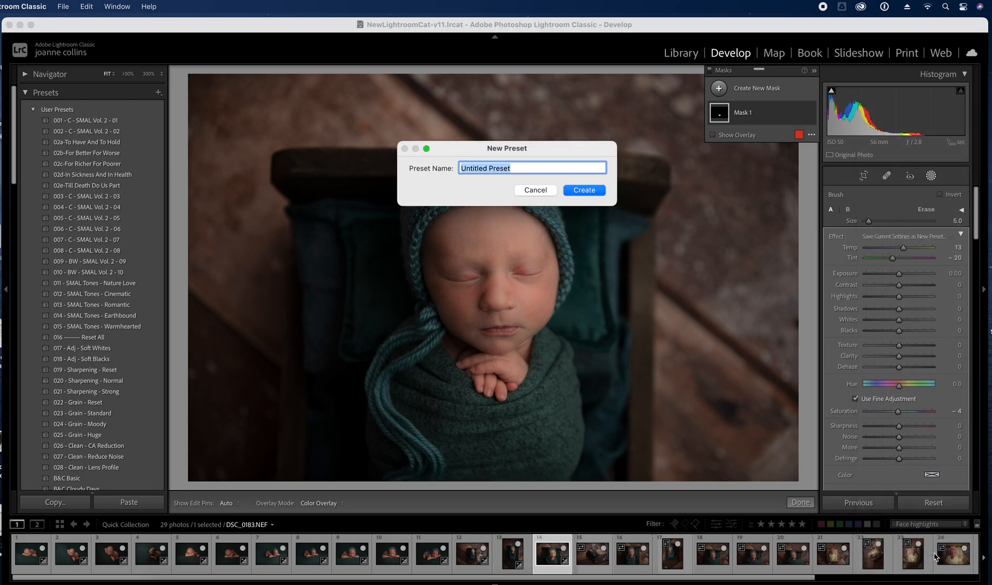
type("august fingers")
left_click(590, 189)
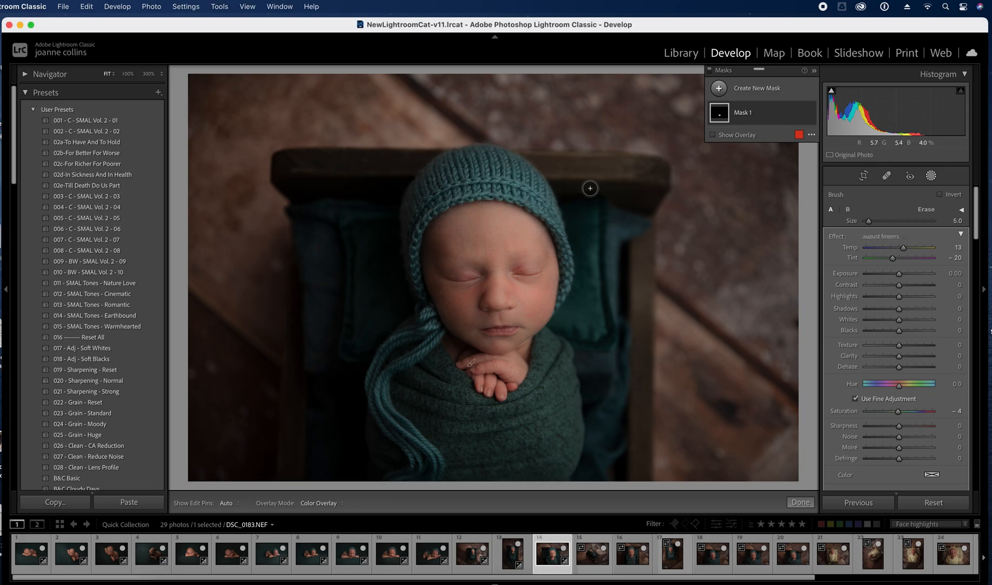
left_click(800, 502)
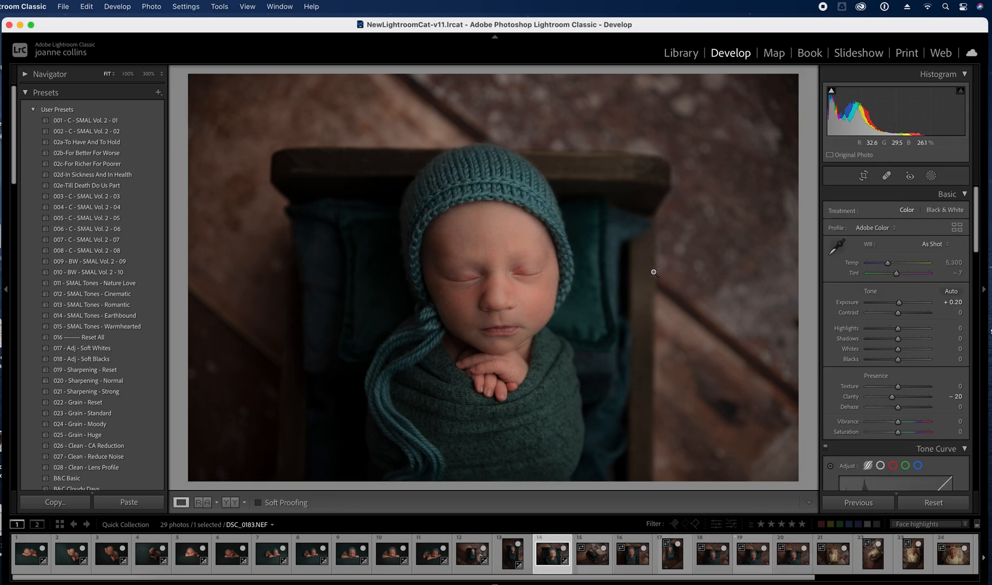
Set the exposure of DSC_0189 to +0.25 and the clarity to -20, viewing the baby's face at 100%
left_click(595, 557)
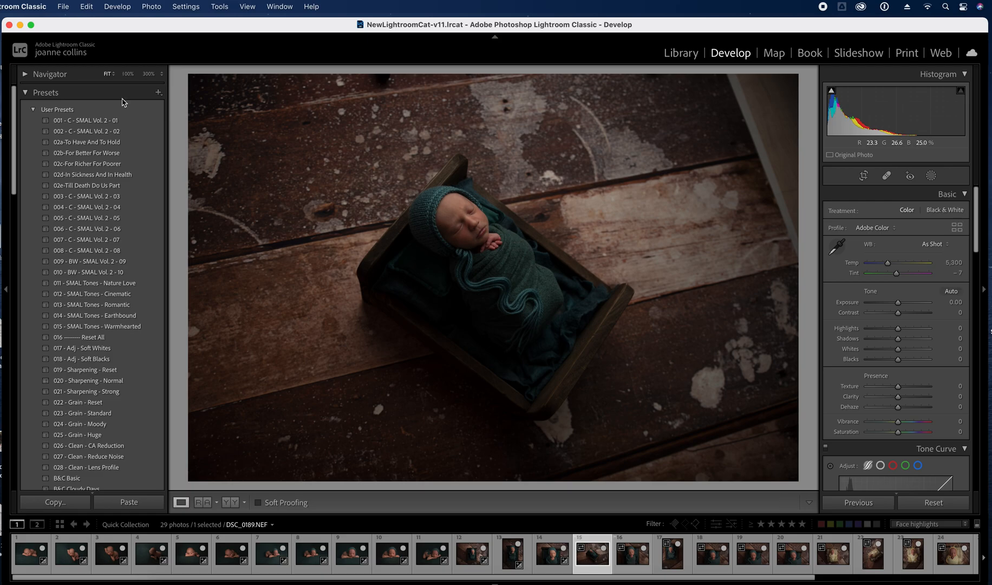
left_click(127, 74)
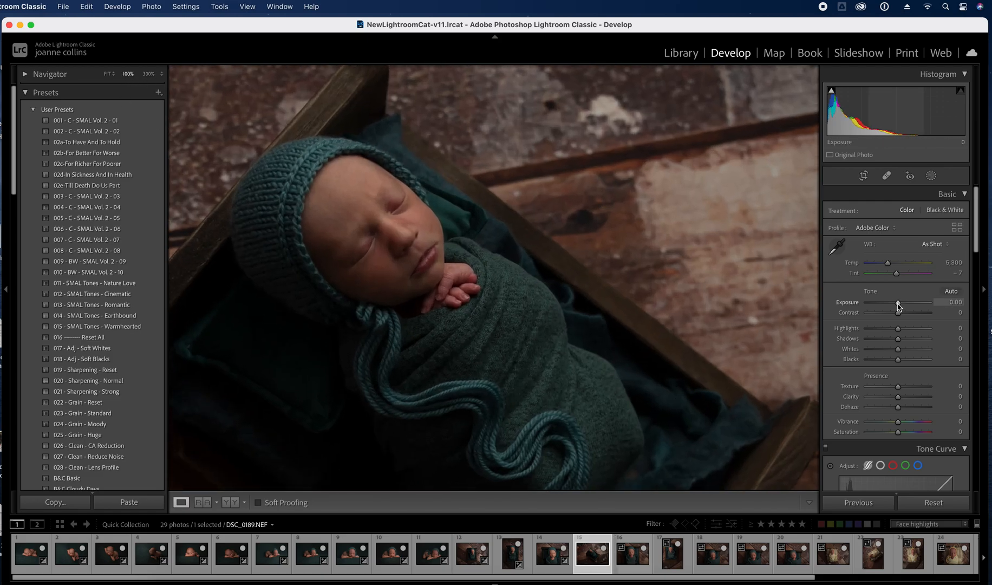
left_click_drag(899, 305, 901, 305)
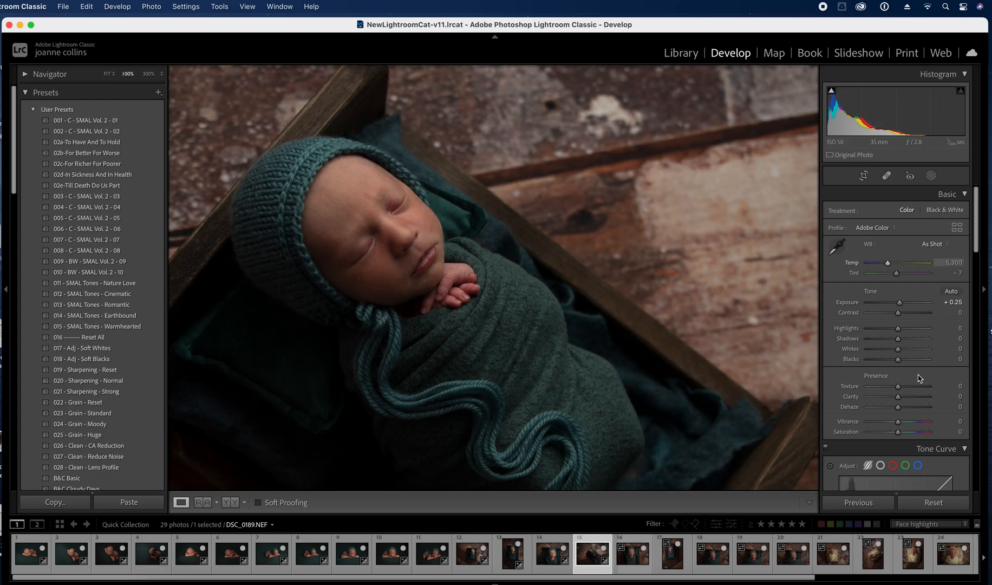
left_click_drag(973, 234, 974, 254)
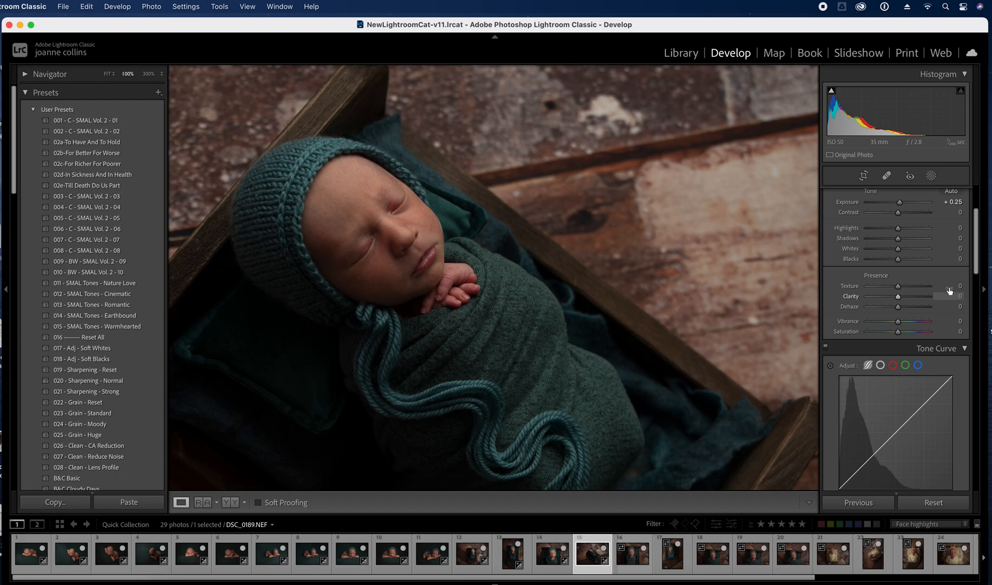
left_click(962, 296)
type("-20")
key("Return")
Adjust the skin colours of DSC_0189 by setting the red hue to +22 and moderately raising the red luminance
left_click_drag(979, 260, 978, 312)
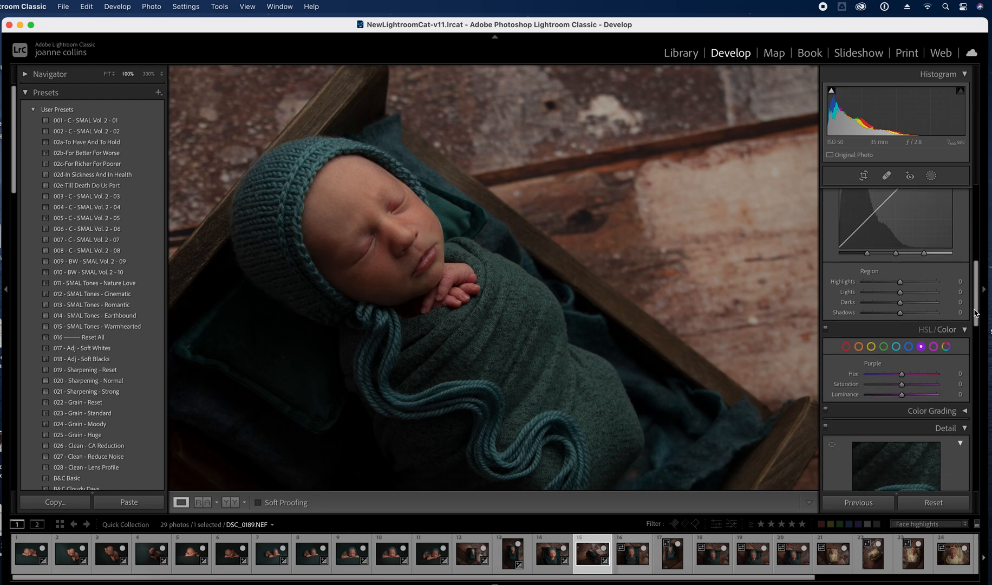
left_click(846, 346)
left_click(858, 346)
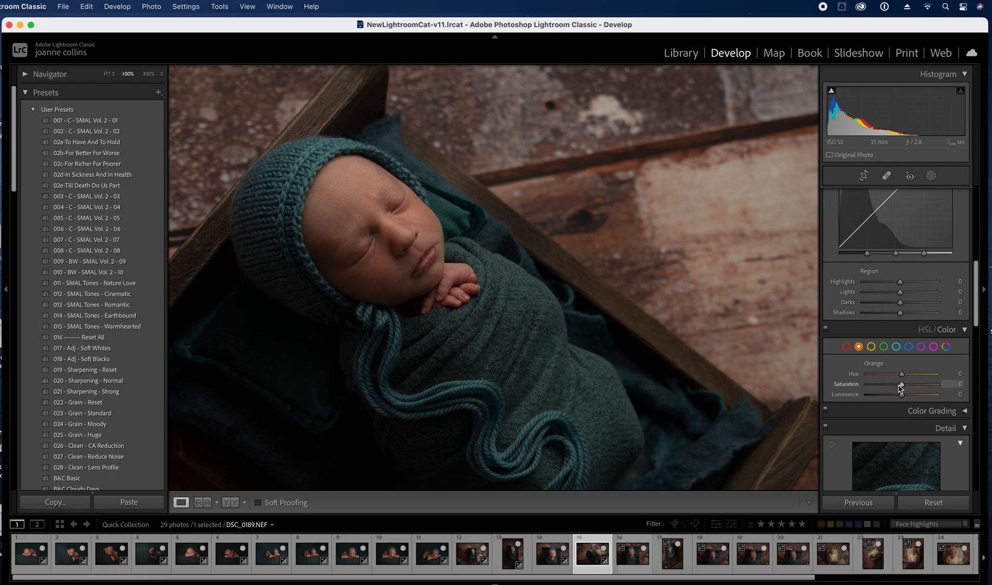
left_click_drag(895, 386, 897, 385)
left_click(846, 346)
left_click(922, 395)
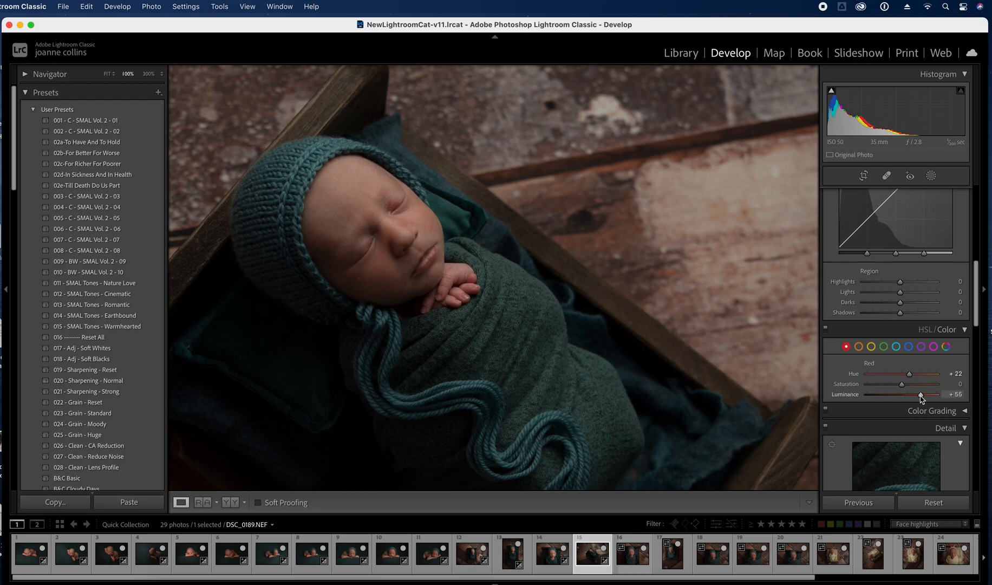
key("super+z")
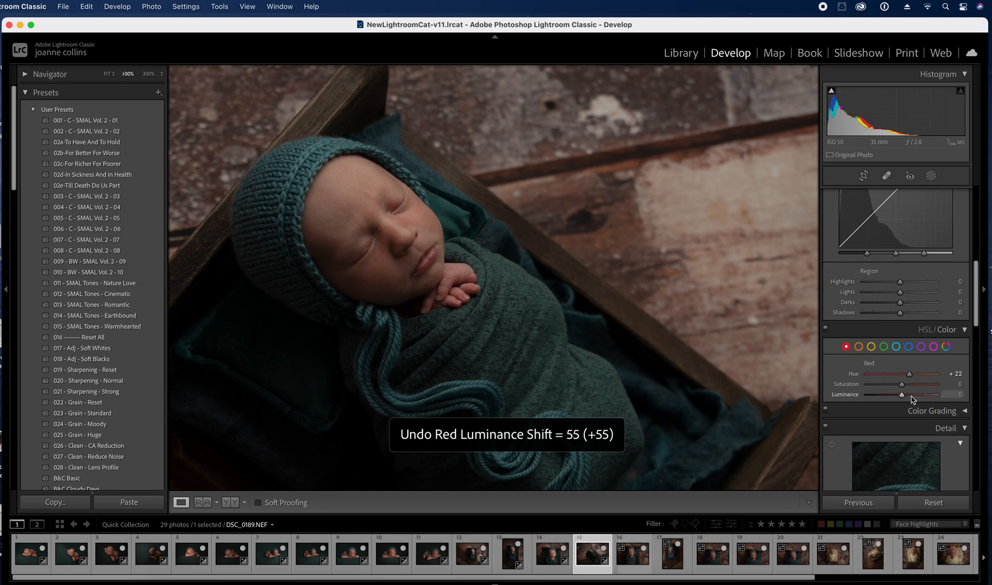
left_click(912, 395)
left_click(917, 396)
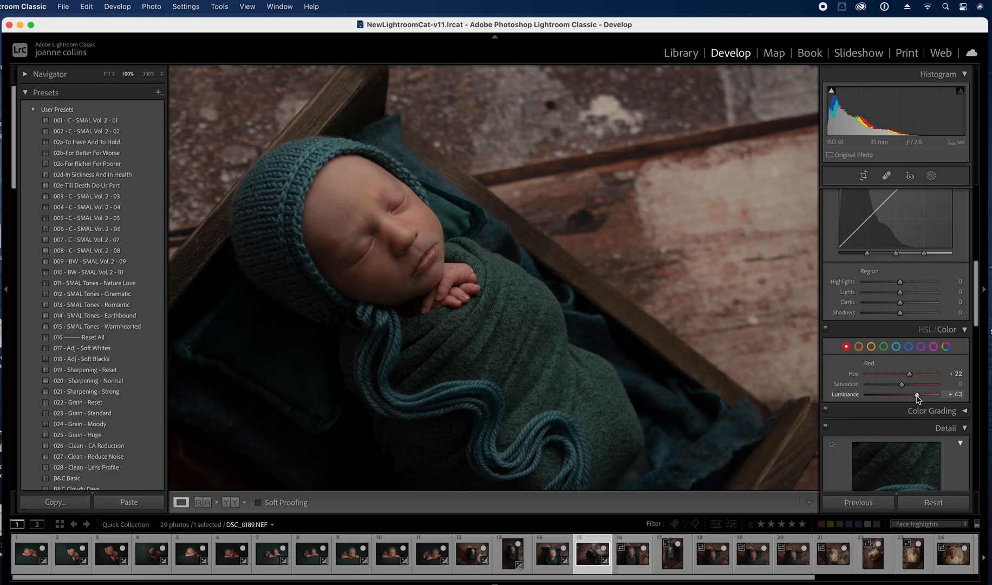
left_click_drag(915, 395, 908, 397)
Paint a brush mask over the baby's fingers in DSC_0189 using the "august fingers" preset and a brush size of 3.0
left_click_drag(978, 308, 978, 190)
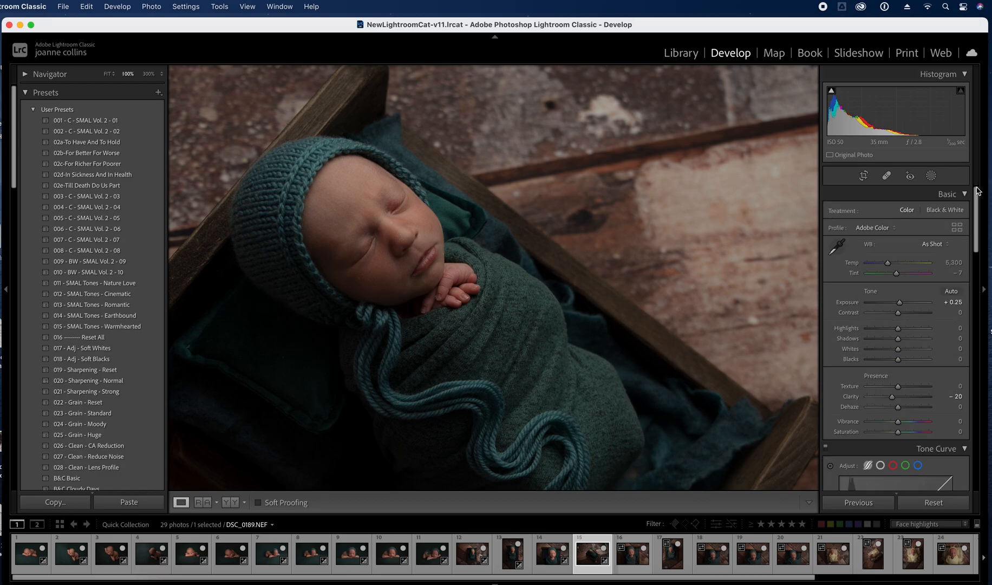
left_click(931, 176)
left_click(858, 244)
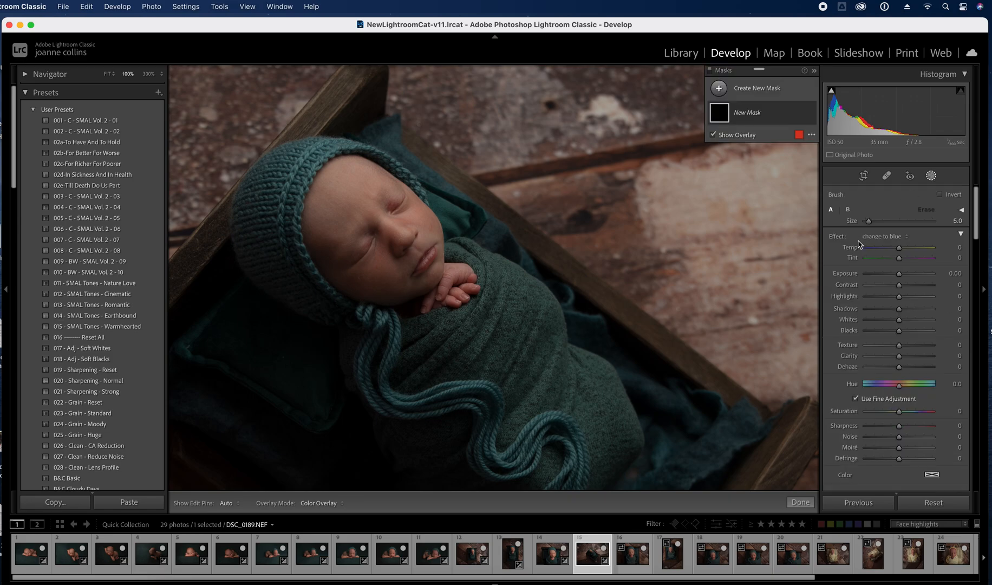
left_click(910, 239)
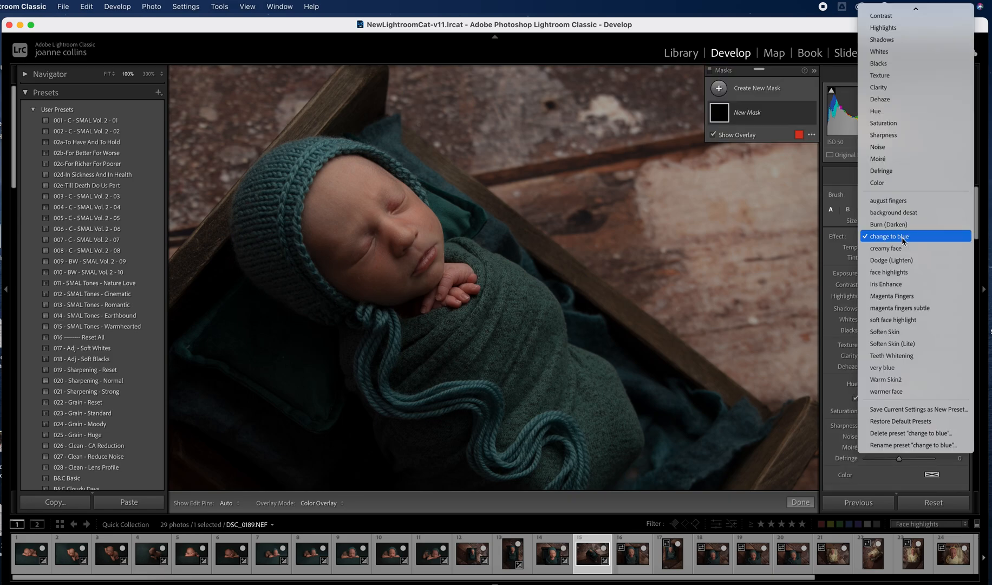
left_click(902, 200)
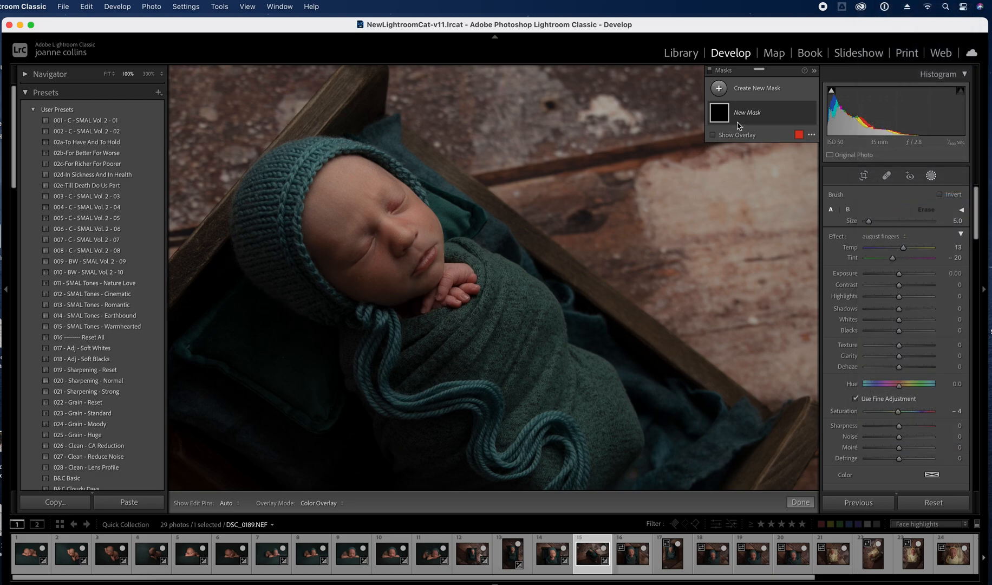
left_click(712, 135)
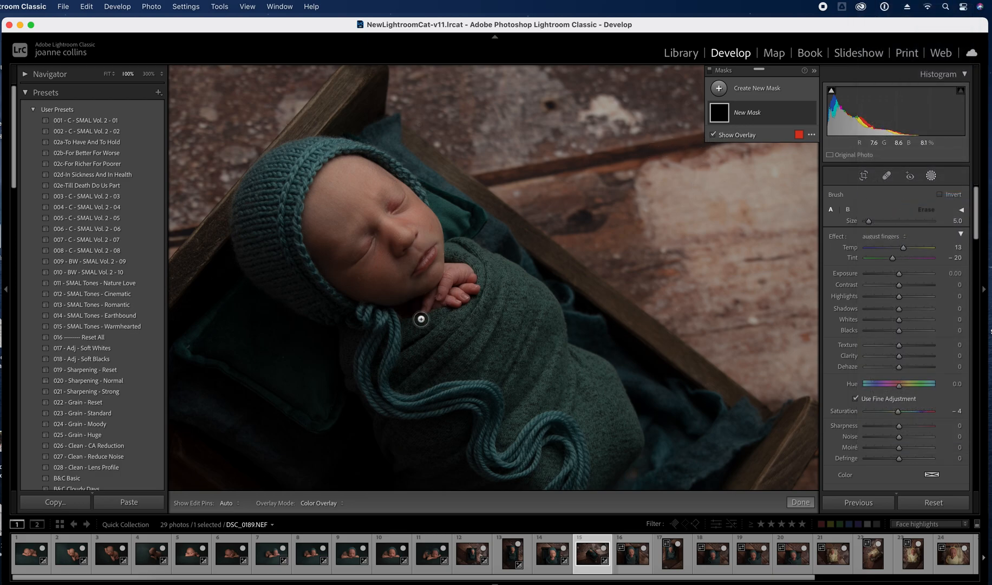
key("bracketleft")
key("bracketleft")
mouse_move(450, 269)
left_mouse_down()
mouse_move(425, 307)
mouse_move(470, 289)
mouse_move(470, 271)
mouse_move(454, 268)
mouse_move(464, 296)
mouse_move(475, 286)
mouse_move(453, 270)
left_mouse_up()
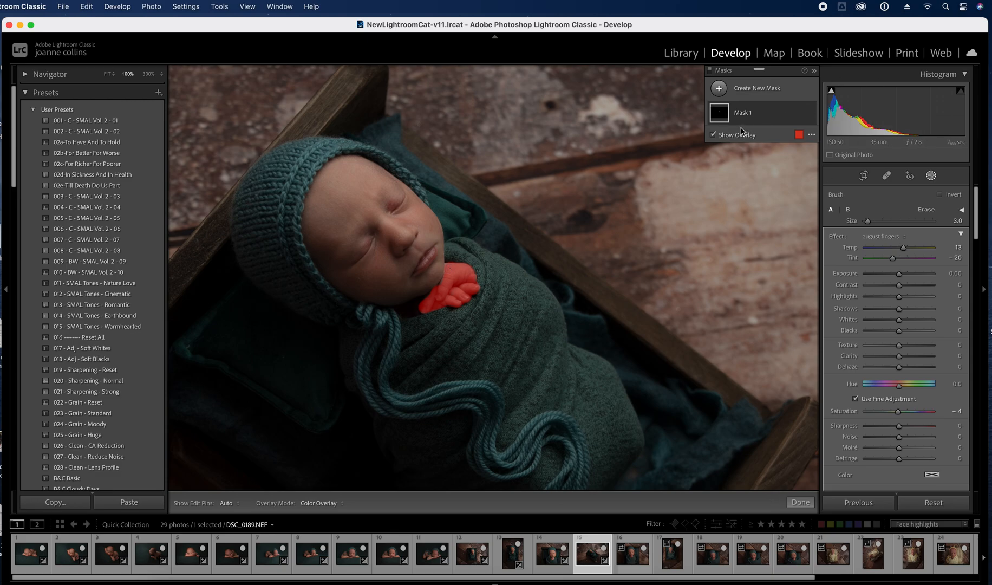
Hide the mask overlay, compare the fingers with the mask off and on, and finish masking
left_click(713, 136)
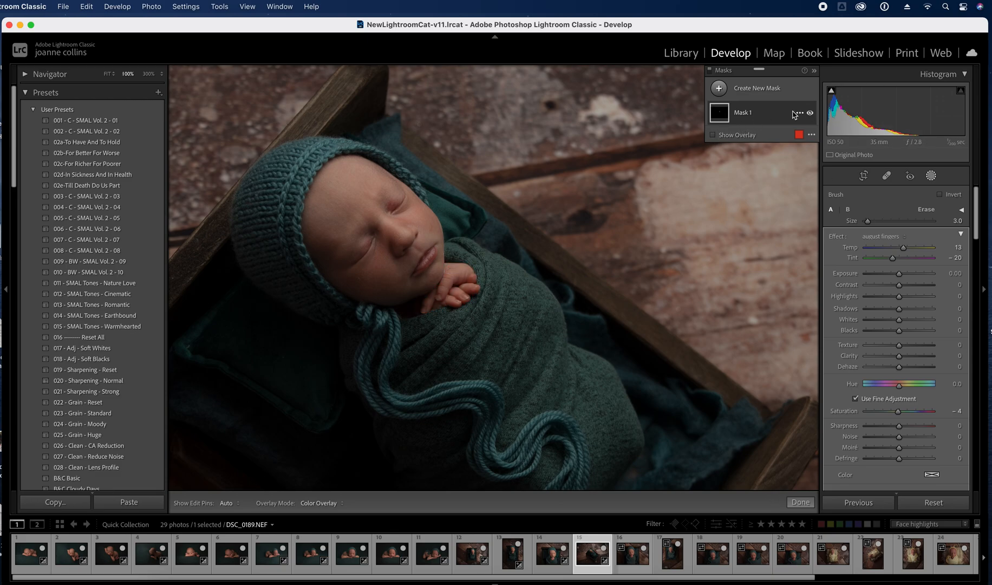
left_click(811, 113)
left_click(811, 114)
left_click(811, 114)
left_click(811, 114)
left_click(800, 503)
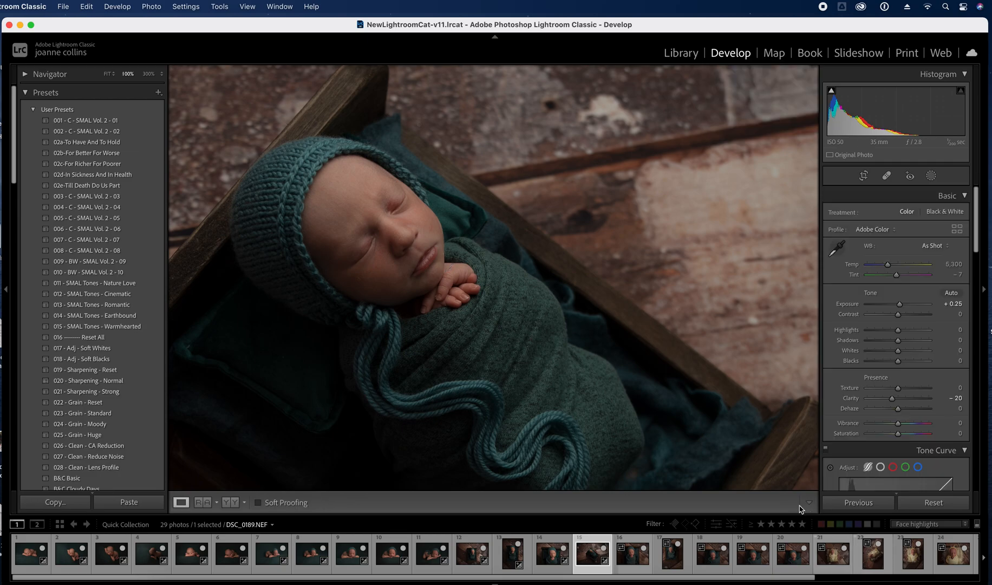
Open DSC_0191 fitted to the view and set its temperature to 5,033, exposure to +0.40 and contrast to -37
left_click(633, 561)
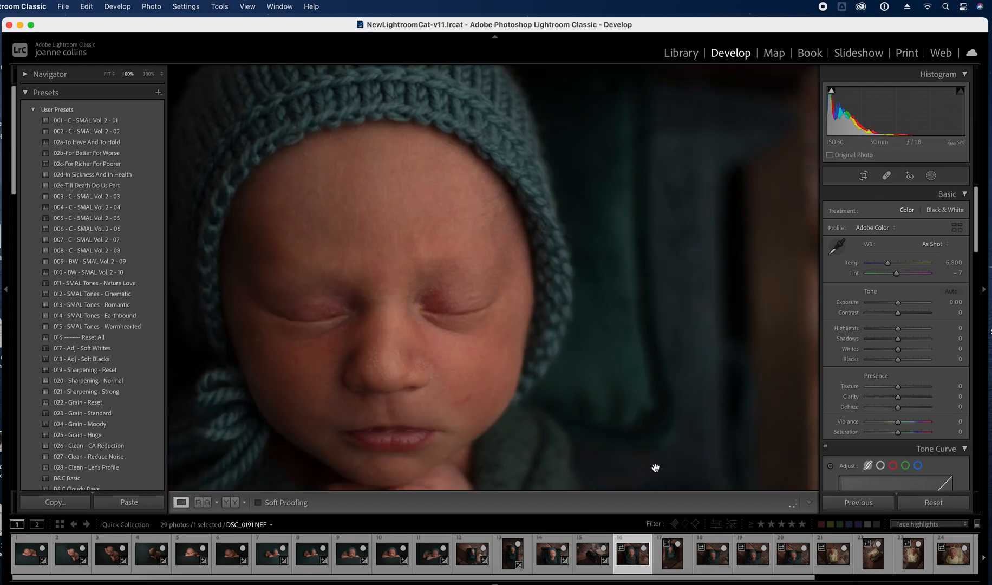
left_click(108, 75)
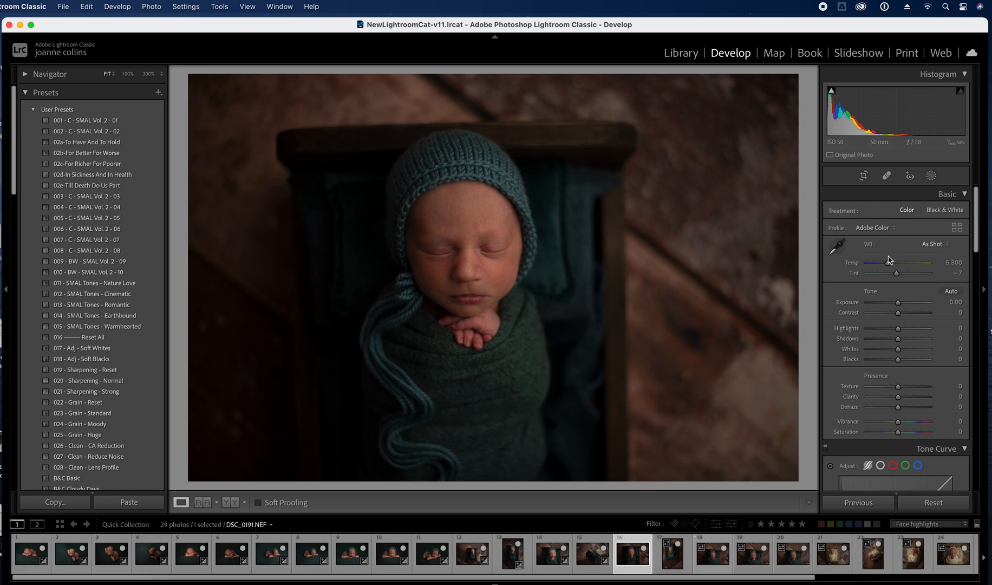
left_click_drag(889, 268, 887, 267)
left_click_drag(887, 267, 887, 267)
left_click_drag(897, 305, 892, 315)
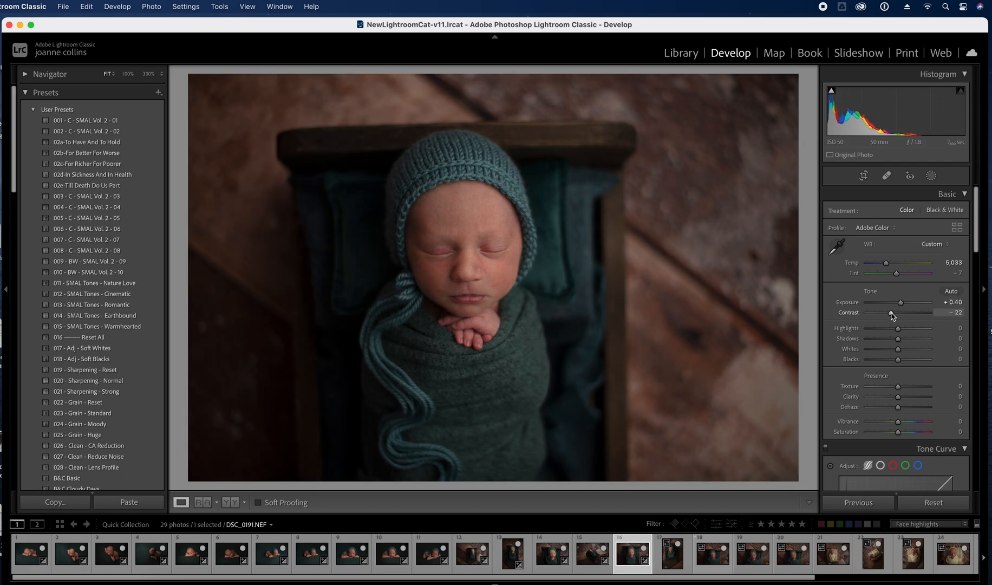
key("super+z")
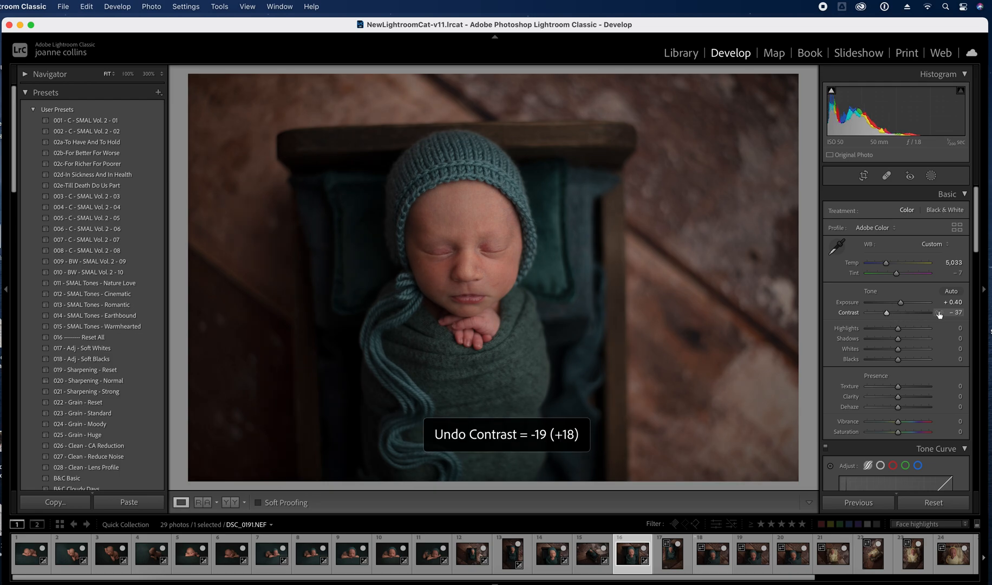
left_click(951, 312)
type("0")
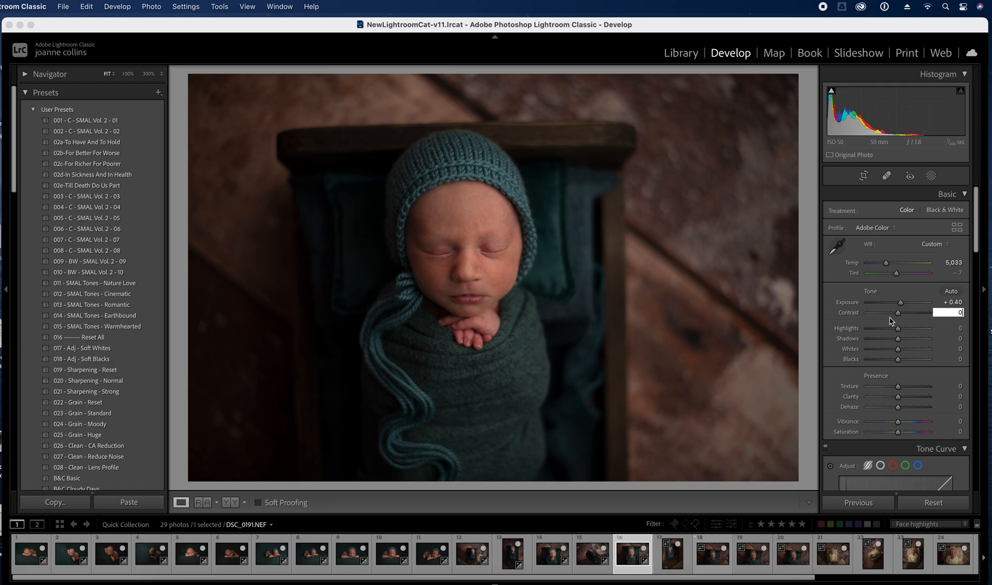
left_click_drag(906, 333, 914, 330)
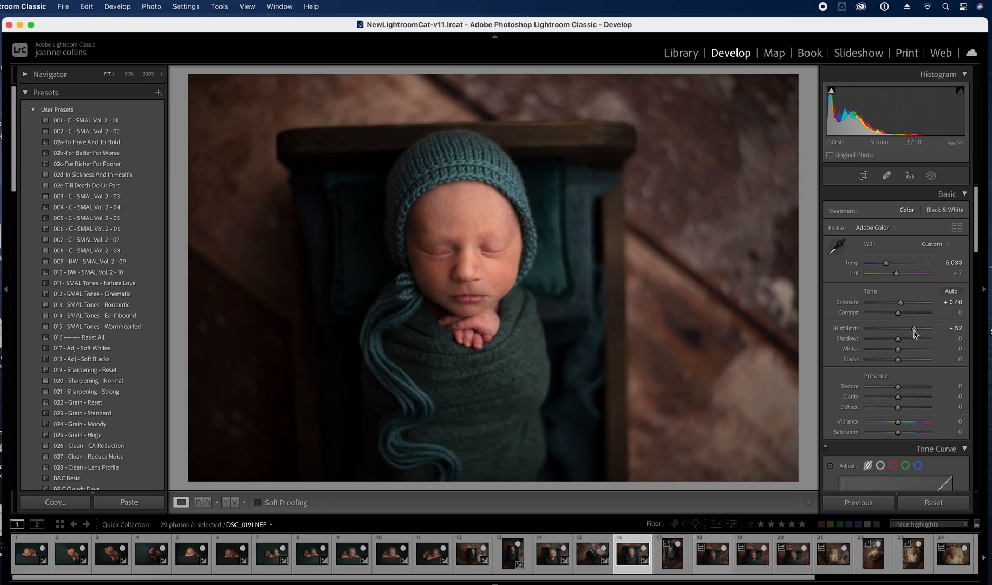
key("super+z")
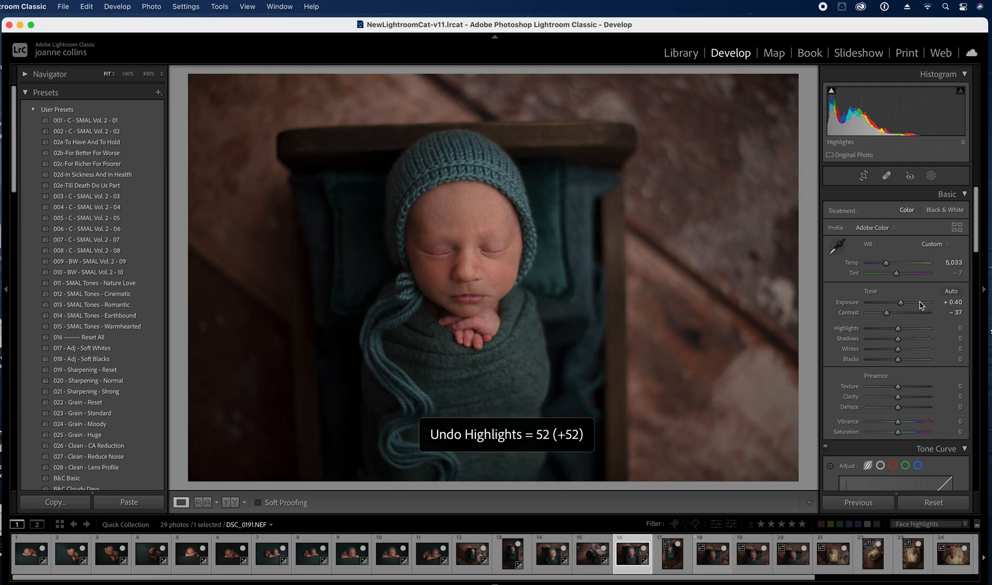
key("super+z")
Set the clarity of DSC_0191 to -10, its red hue to +26 and its red luminance to +17
scroll(975, 247, "down", 2)
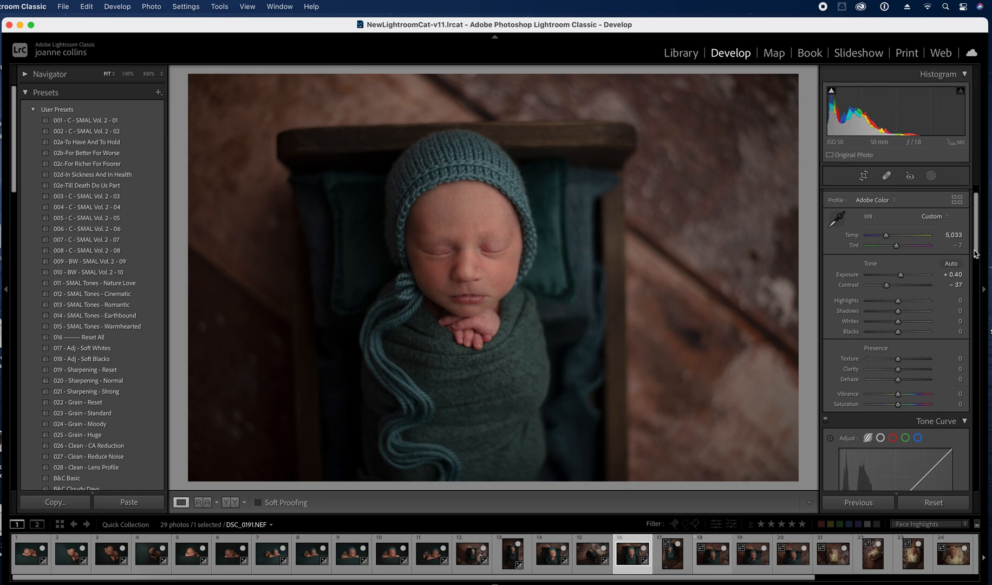
left_click(958, 369)
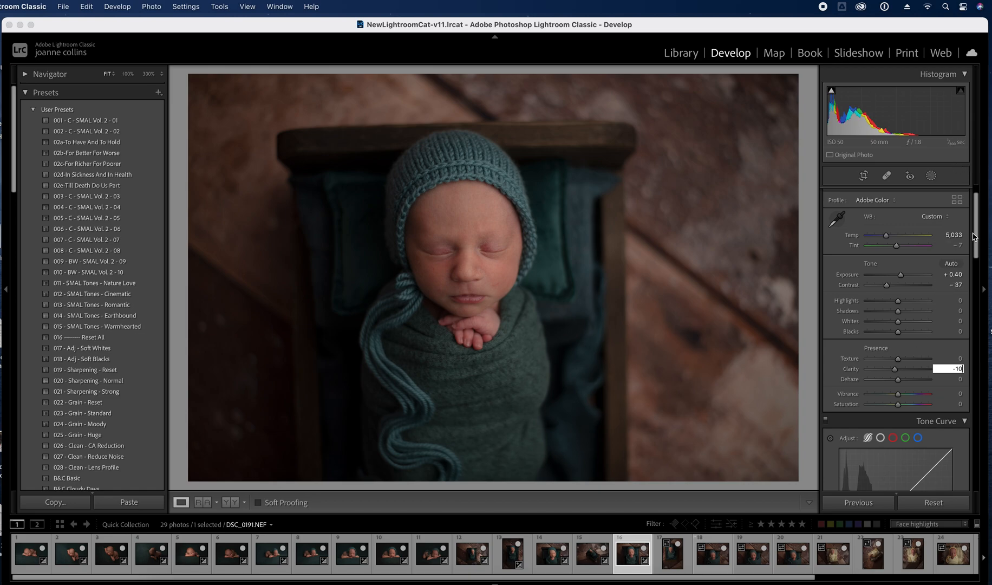
left_click_drag(975, 247, 975, 310)
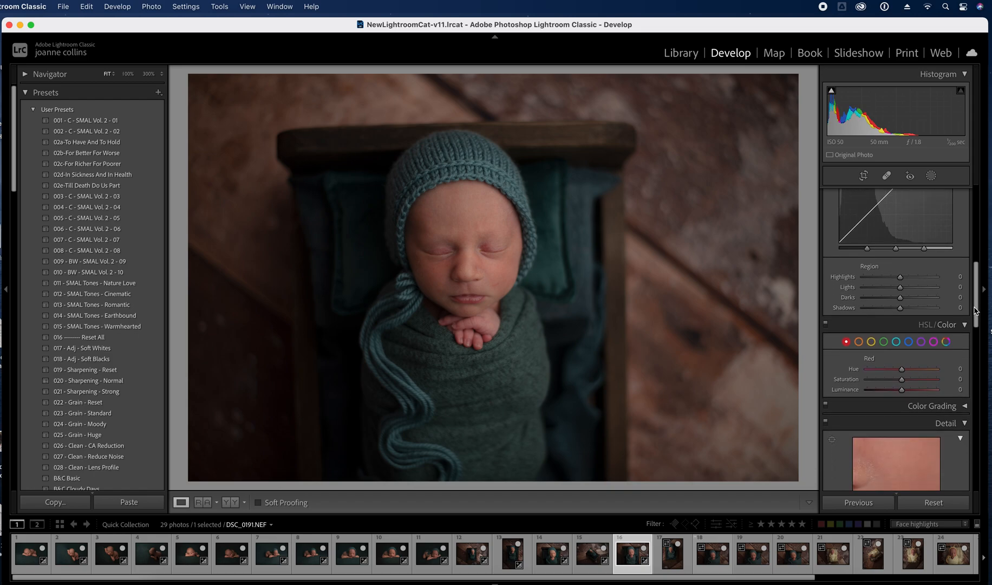
left_click(910, 369)
left_click(920, 391)
key("super+z")
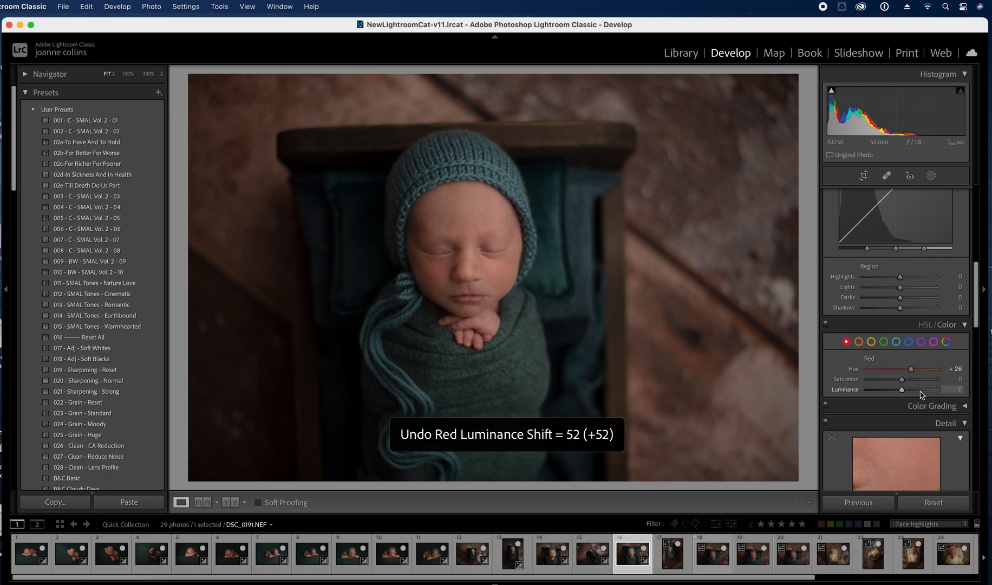
left_click(909, 390)
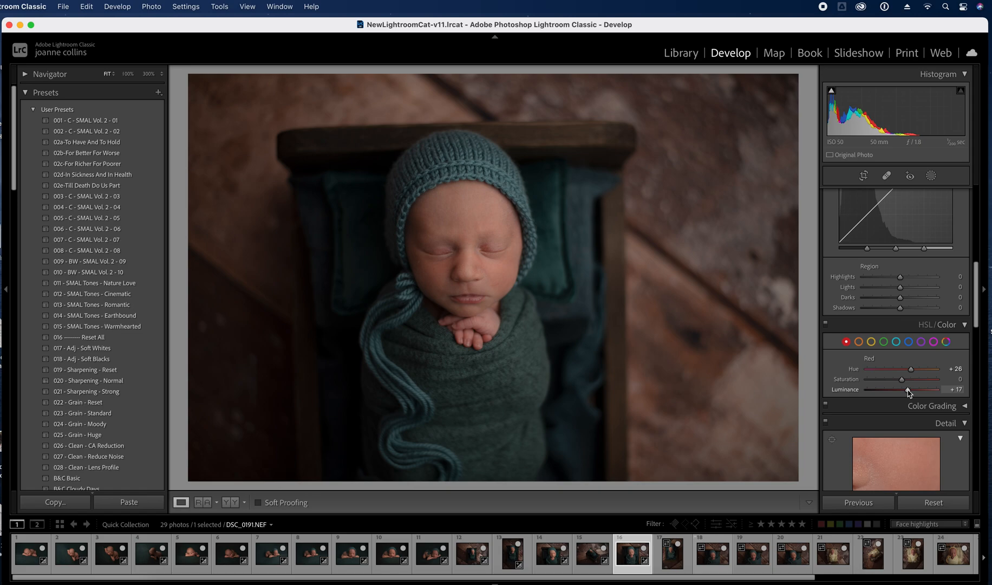
Mask the baby's fingers in DSC_0191 with a size 3.0 brush and the "august fingers" preset, then finish masking
left_click_drag(979, 307, 977, 233)
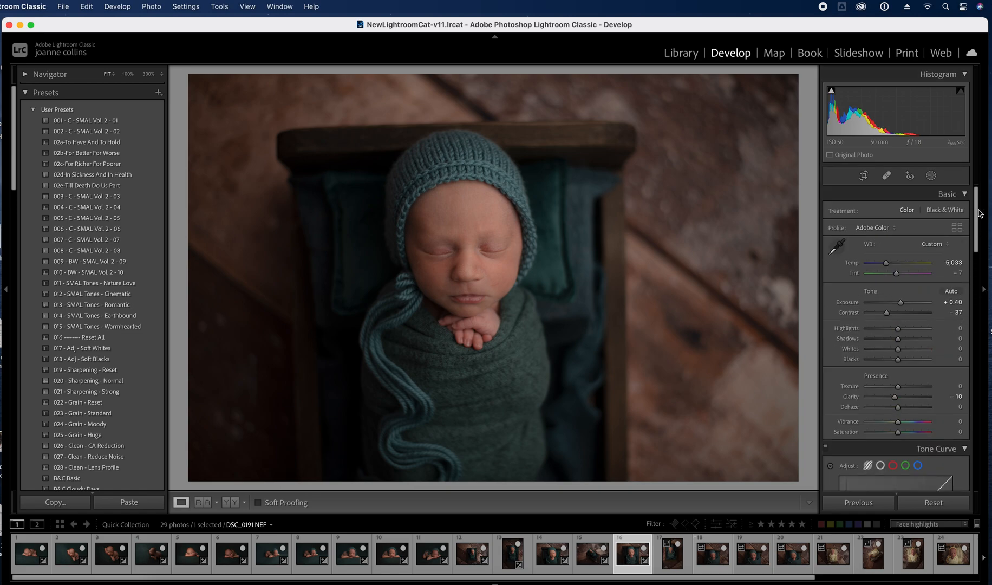
left_click(931, 176)
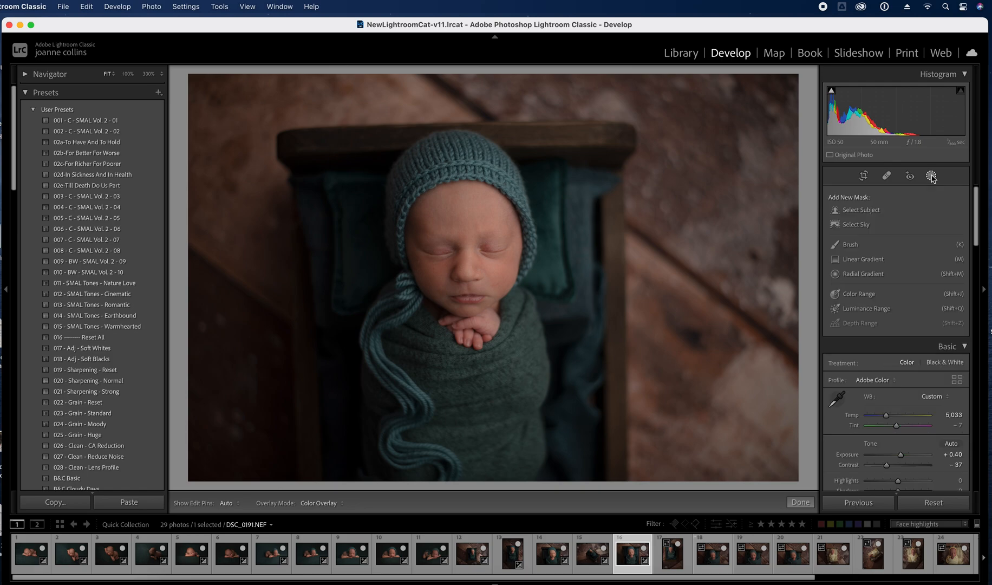
left_click(850, 248)
left_click(908, 237)
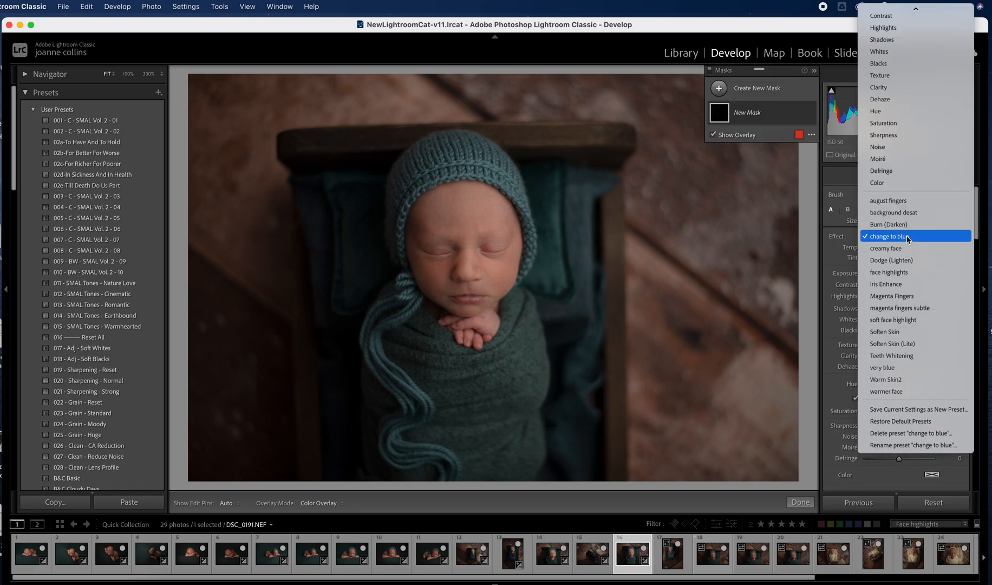
left_click(889, 201)
key("h")
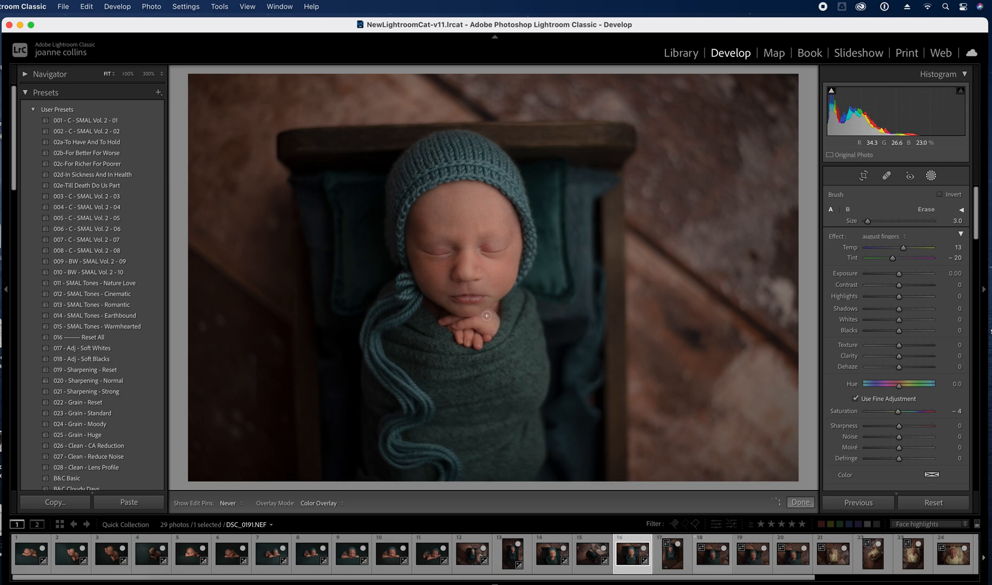
left_click(801, 502)
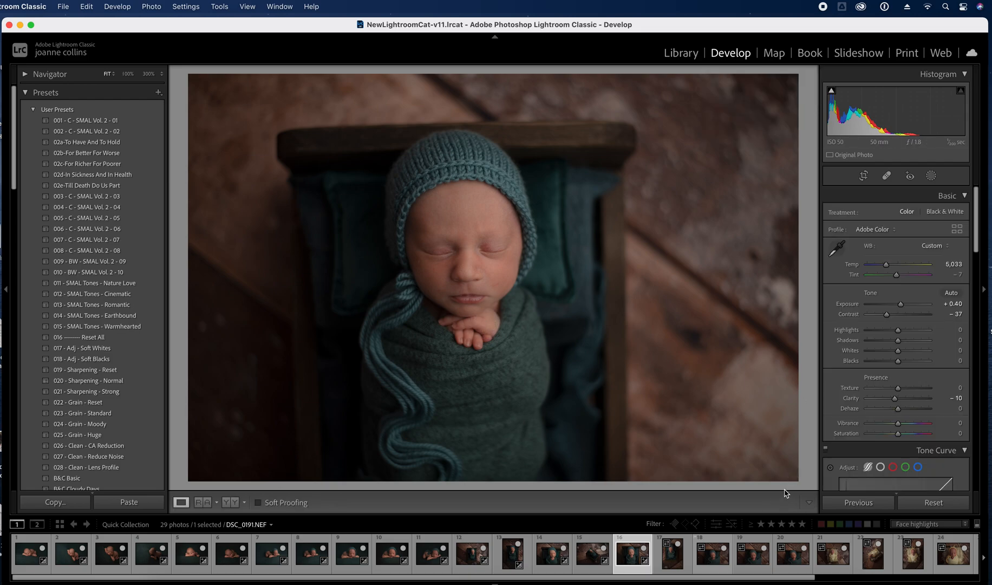
Select photos 16 to 20 in the filmstrip and synchronize the settings of DSC_0191 to them, including masking
left_click(677, 559)
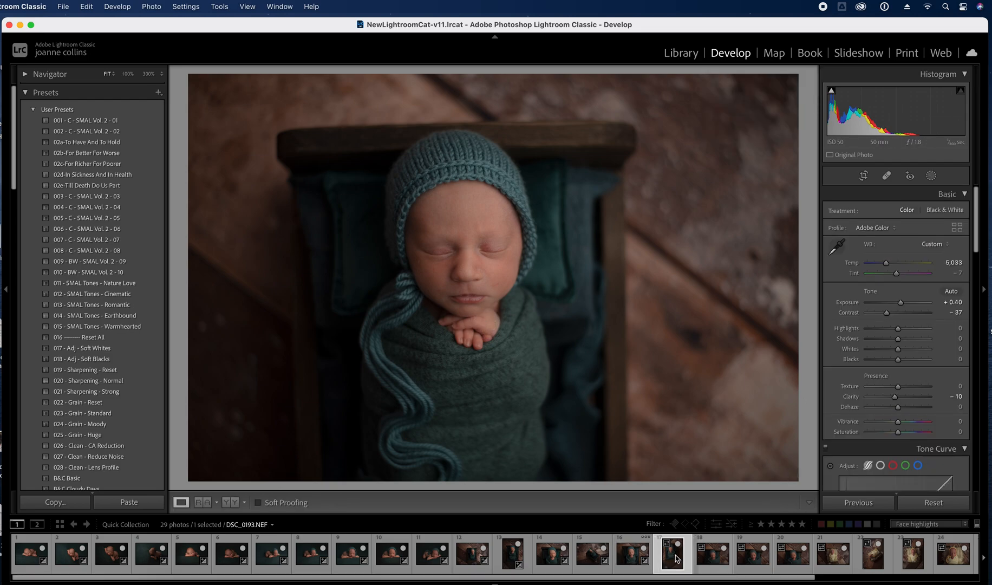
left_click(632, 561)
left_click(794, 564, "shift")
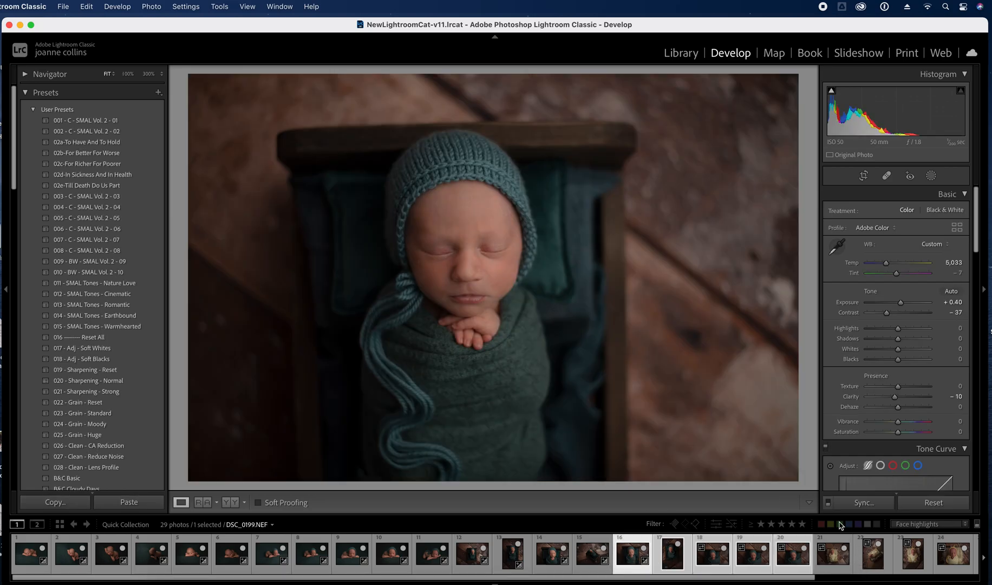
left_click(864, 503)
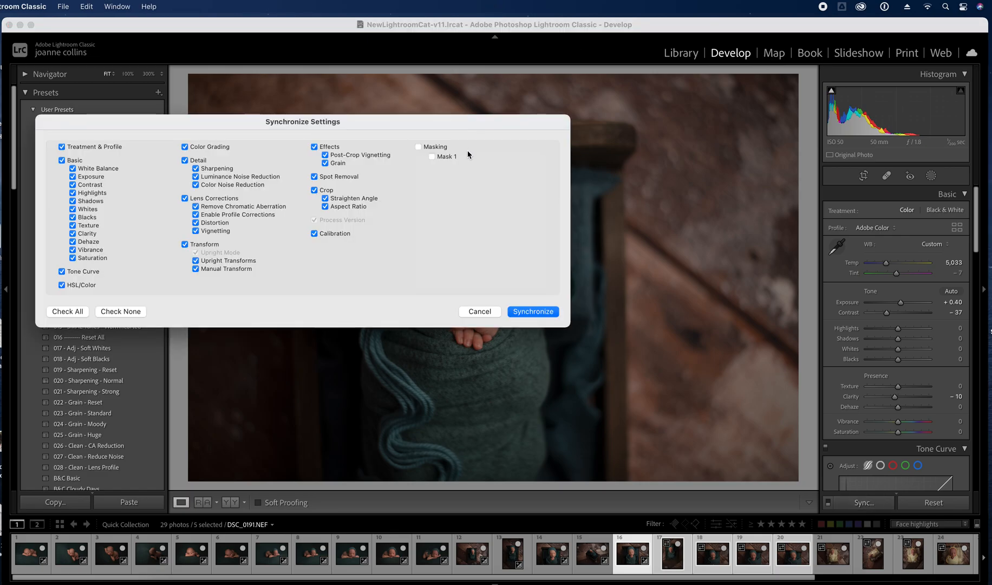
left_click(418, 147)
left_click(547, 317)
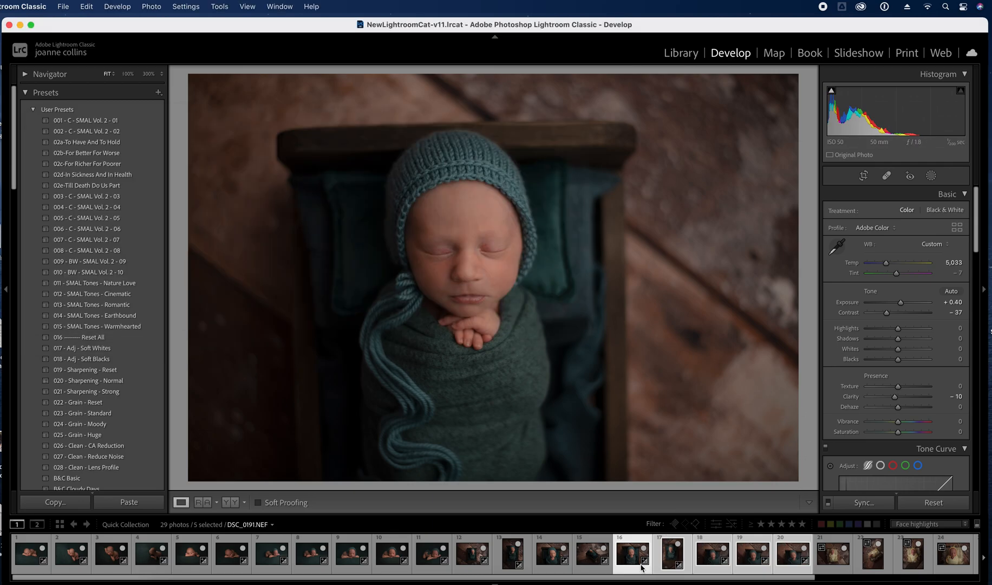
Open DSC_0193 from the filmstrip and lower its blacks to about -16
key("Left")
left_click(641, 545)
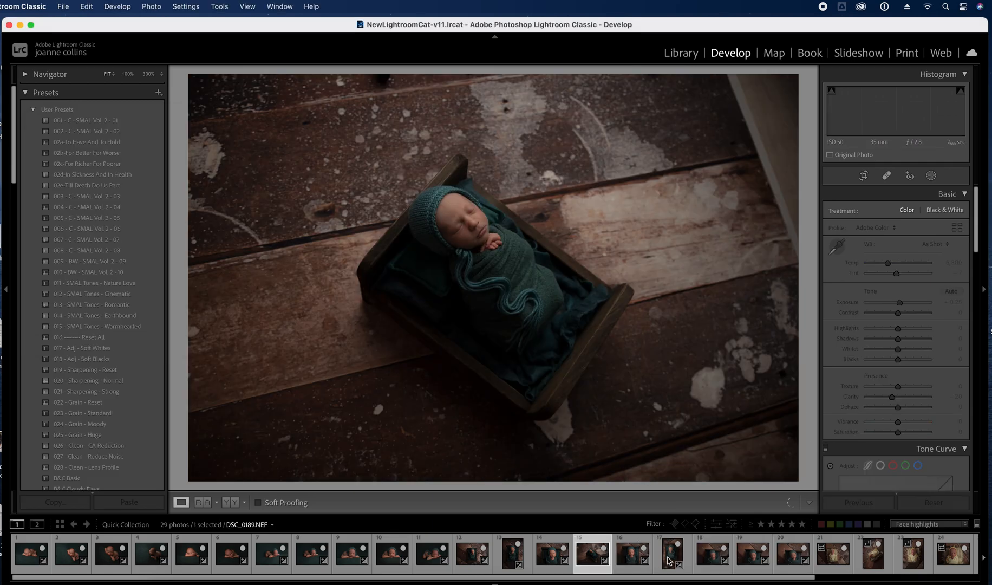
left_click(673, 556)
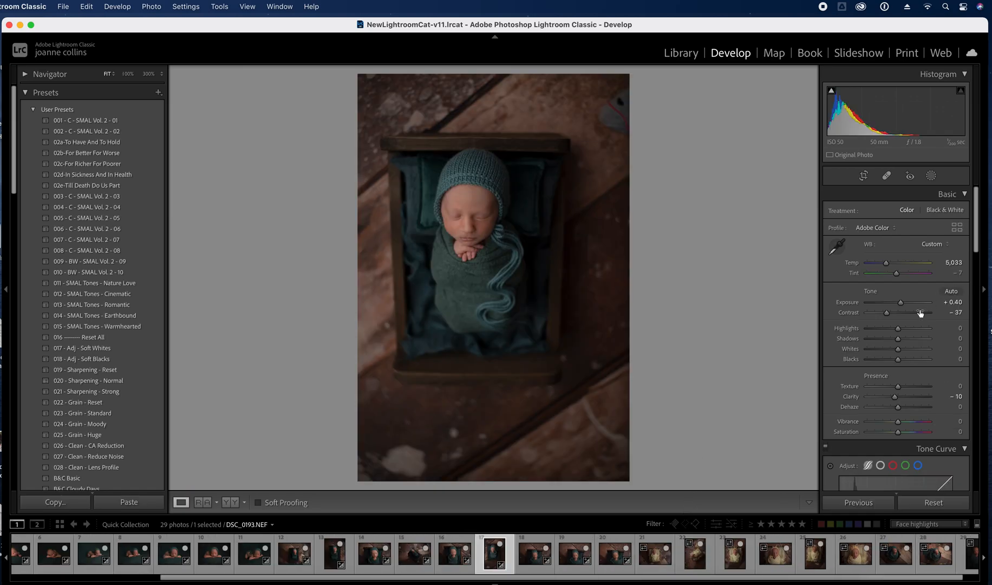
left_click_drag(898, 360, 897, 364)
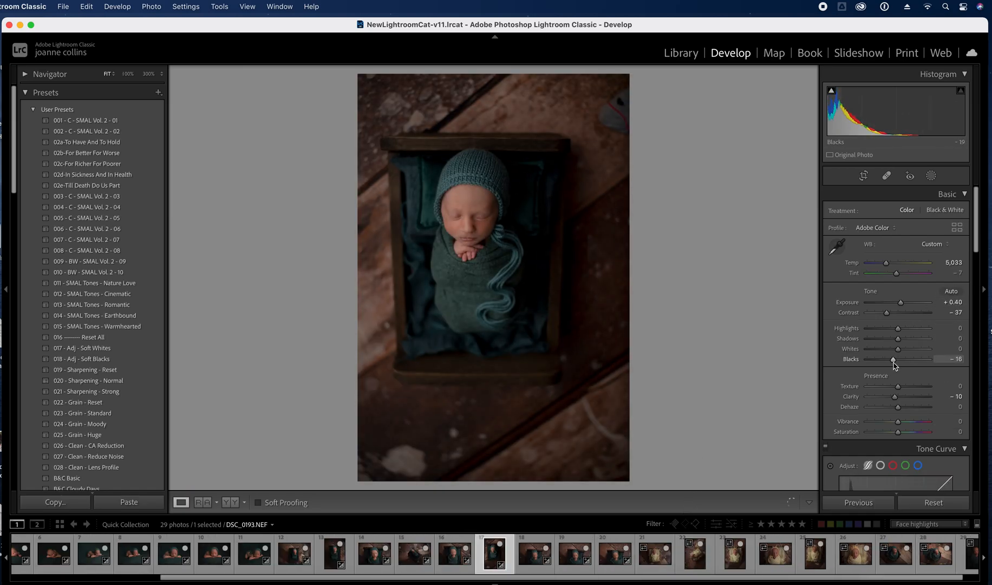
Reposition the finger mask in DSC_0196 over the baby's fingers and set its brush to Erase
left_click(535, 558)
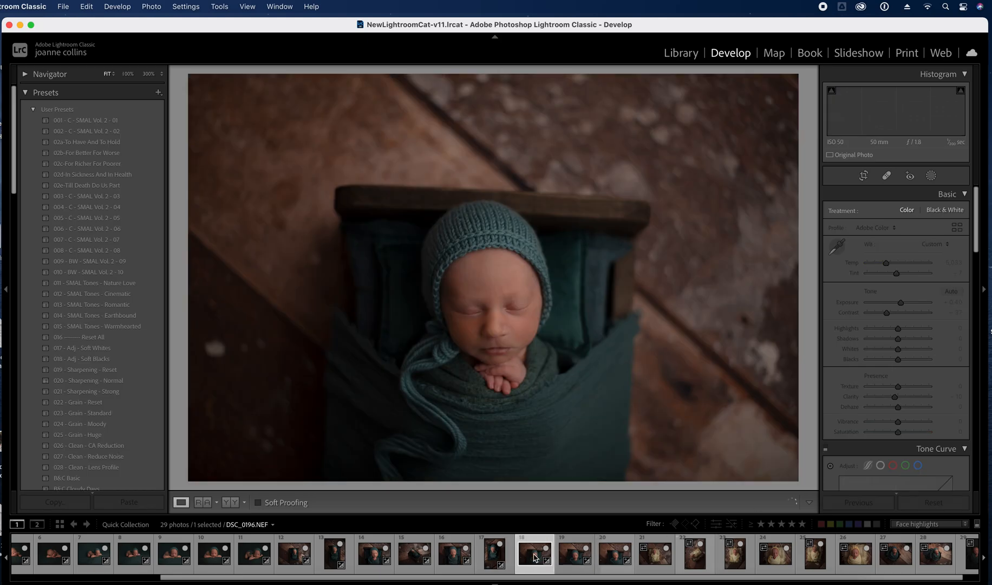
left_click(931, 175)
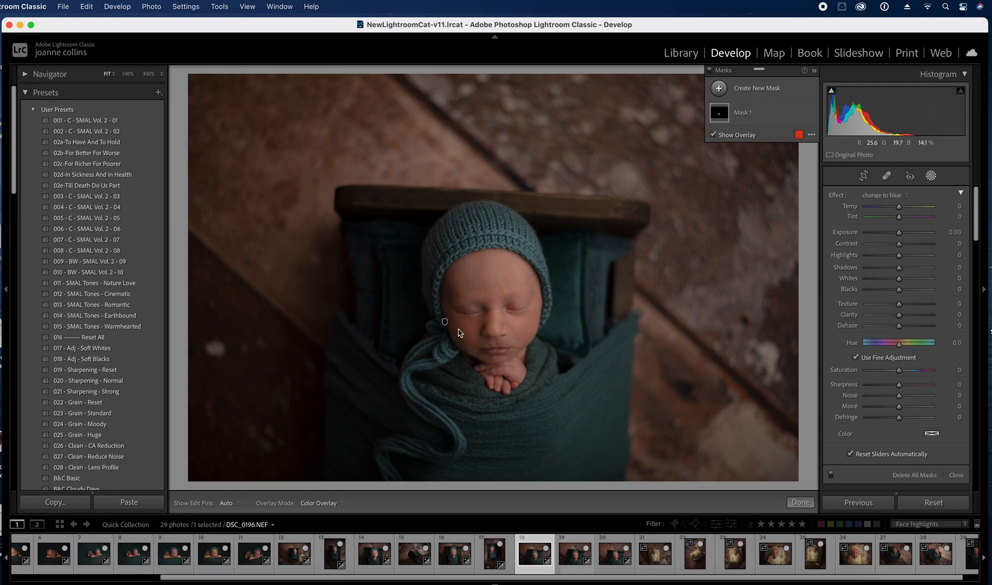
left_click_drag(453, 328, 446, 325)
left_click(446, 323)
mouse_move(445, 325)
left_mouse_down()
mouse_move(505, 377)
mouse_move(479, 370)
left_mouse_up()
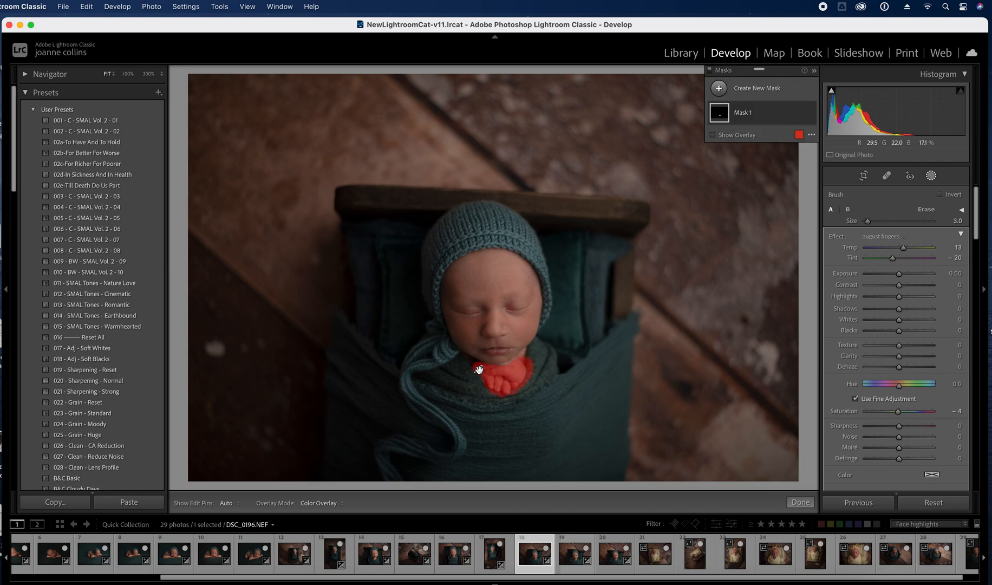
left_click(932, 210)
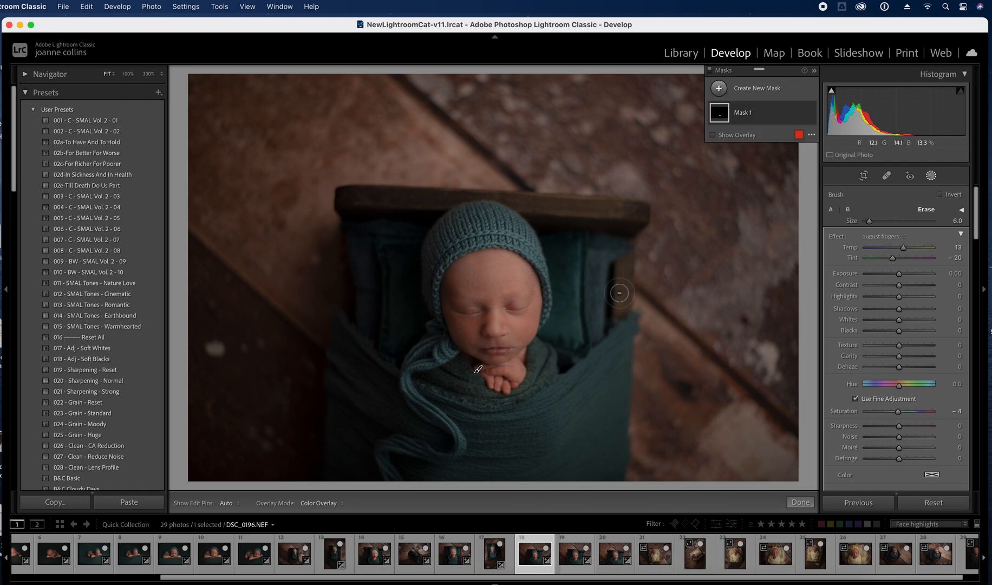
Display the mask overlay on the baby's hands, erase the spill around the fingers with a size 4 brush, and finish masking
left_click(713, 135)
scroll(556, 367, "down", 5)
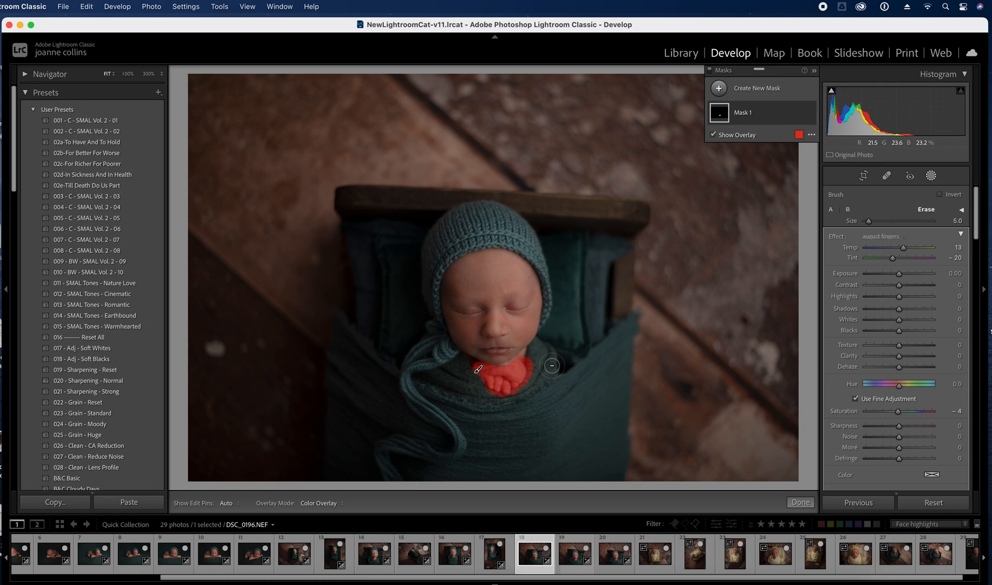
key("h")
scroll(530, 362, "up", 3)
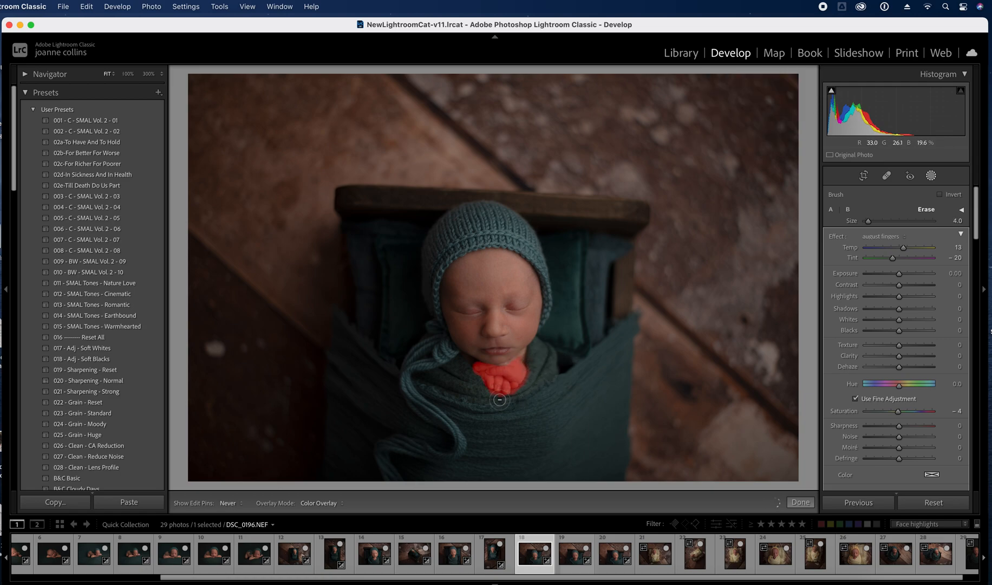
key("h")
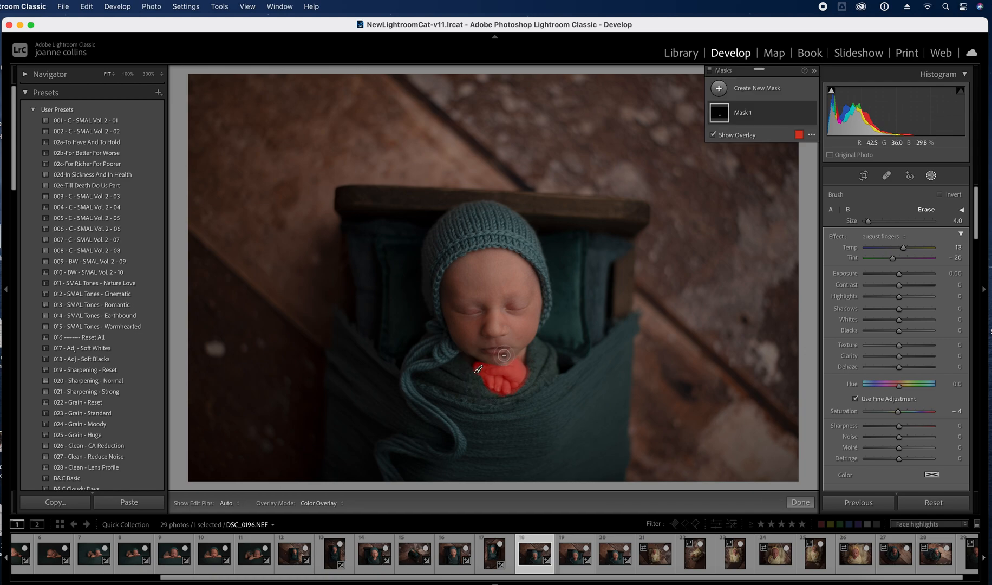
left_click(806, 504)
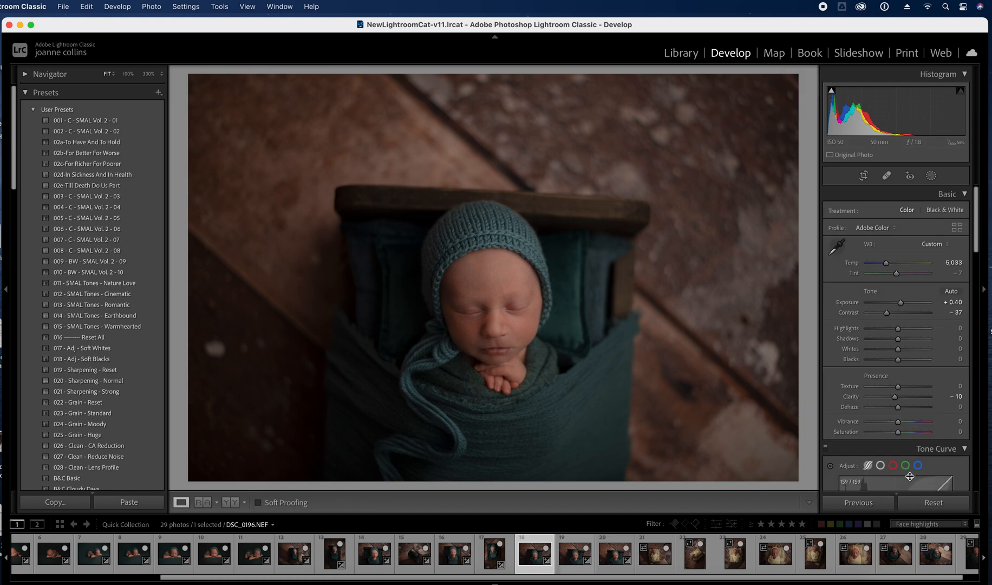
Set Highlights to +23 and Exposure to +0.60 for DSC_0196
left_click(907, 328)
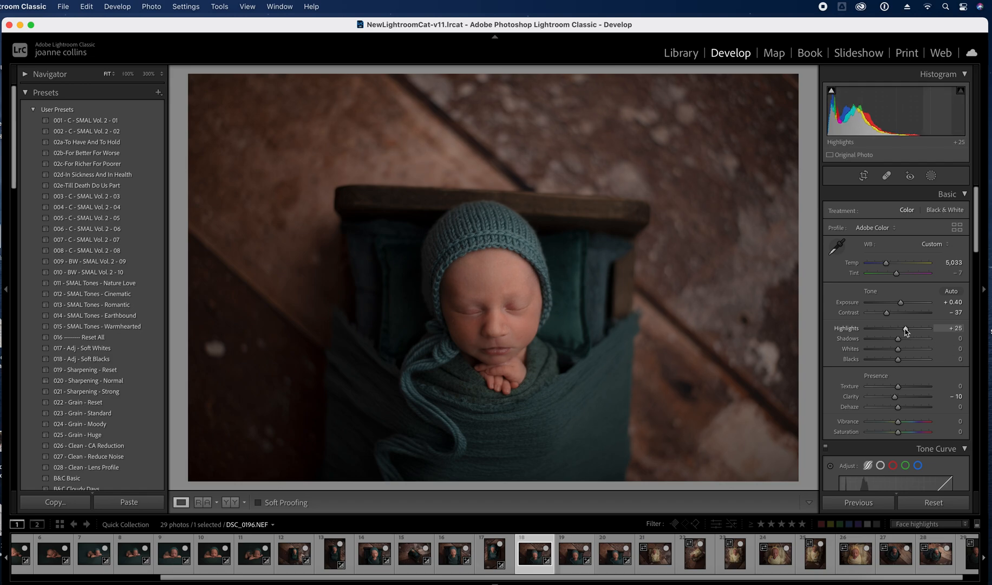
left_click_drag(904, 304, 903, 304)
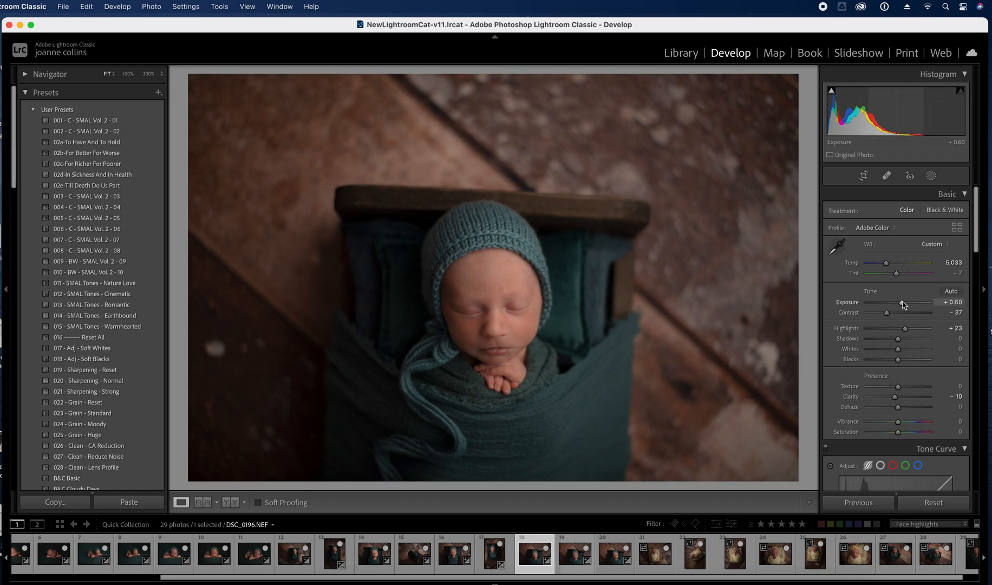
Open DSC_0198 and move its existing brush mask from beside the bonnet onto the baby's hands
left_click(573, 561)
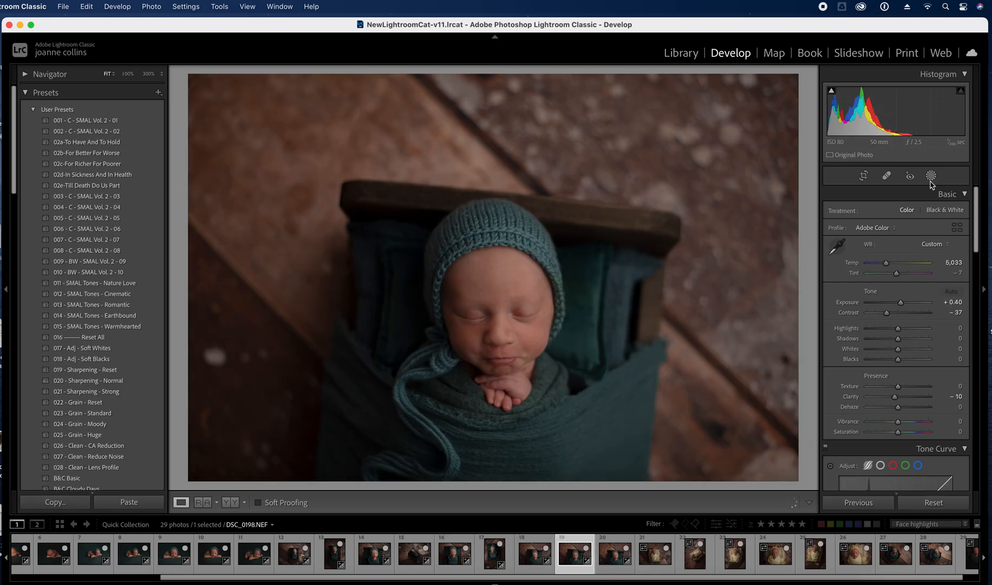
key("shift+w")
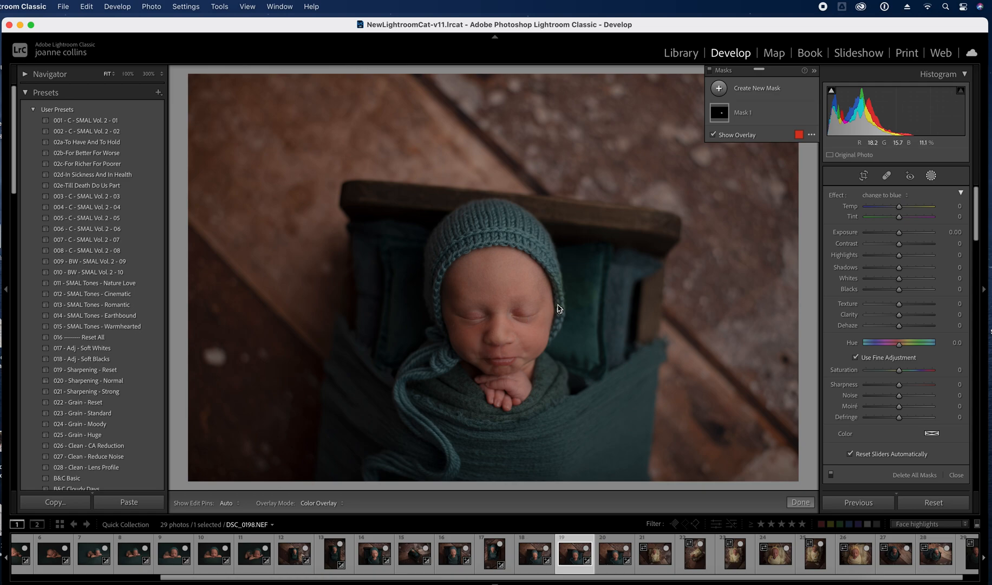
left_click(561, 312)
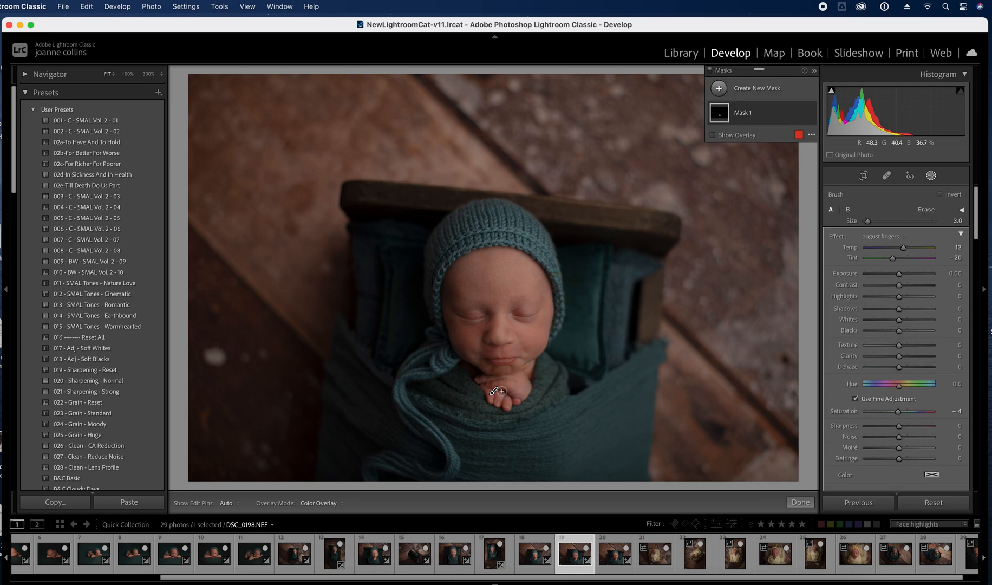
left_click_drag(492, 393, 499, 405)
Show the mask overlay and erase the spill around the baby's hands and on the wrap
key("alt")
left_click(713, 134)
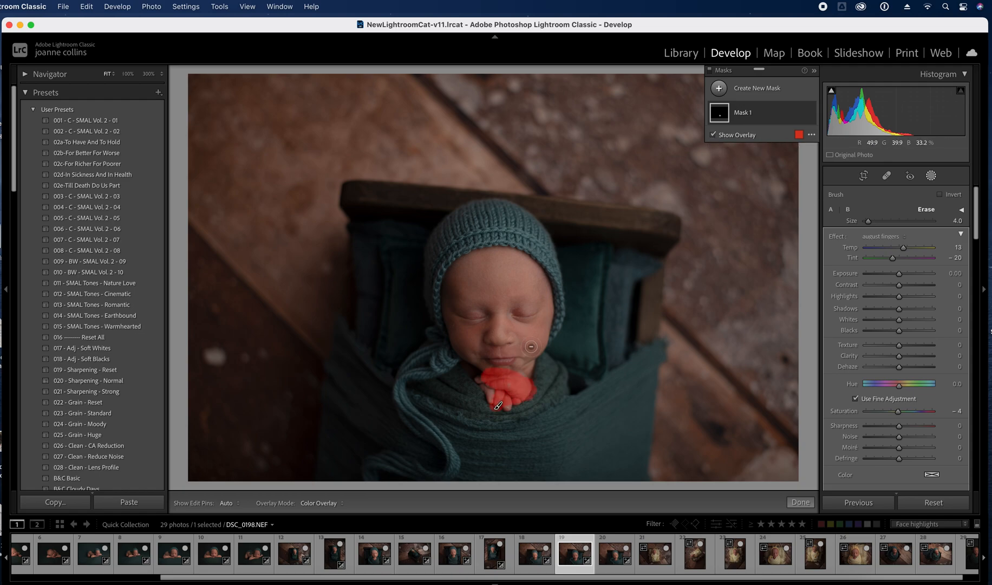
mouse_move(544, 382)
left_mouse_down()
mouse_move(532, 408)
mouse_move(487, 412)
left_mouse_up()
mouse_move(538, 380)
left_mouse_down()
mouse_move(530, 403)
mouse_move(538, 378)
left_mouse_up()
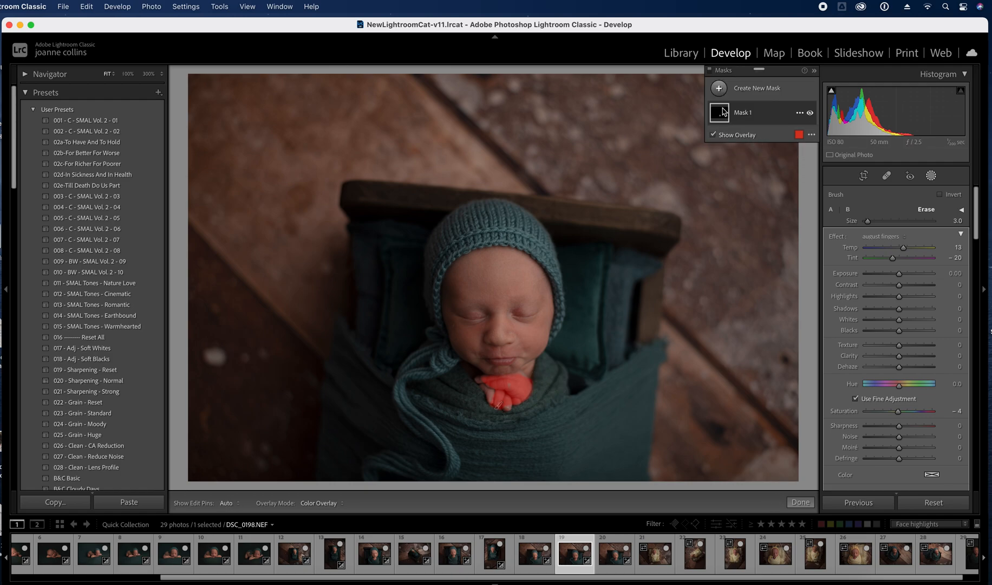
Add a brush component to Mask 1, paint the uncovered fingers at size 3, and finish masking
left_click(800, 114)
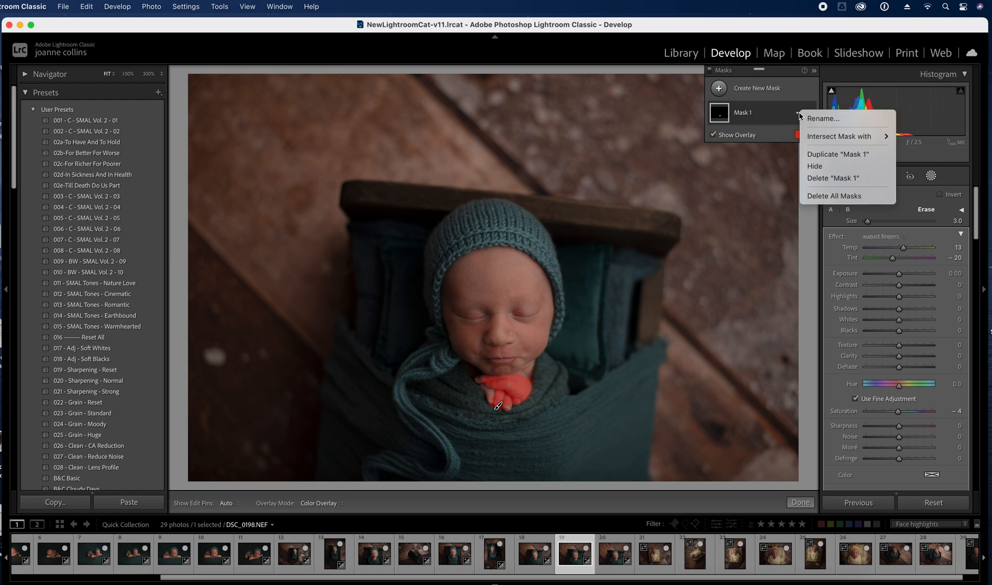
left_click(778, 113)
left_click(722, 113)
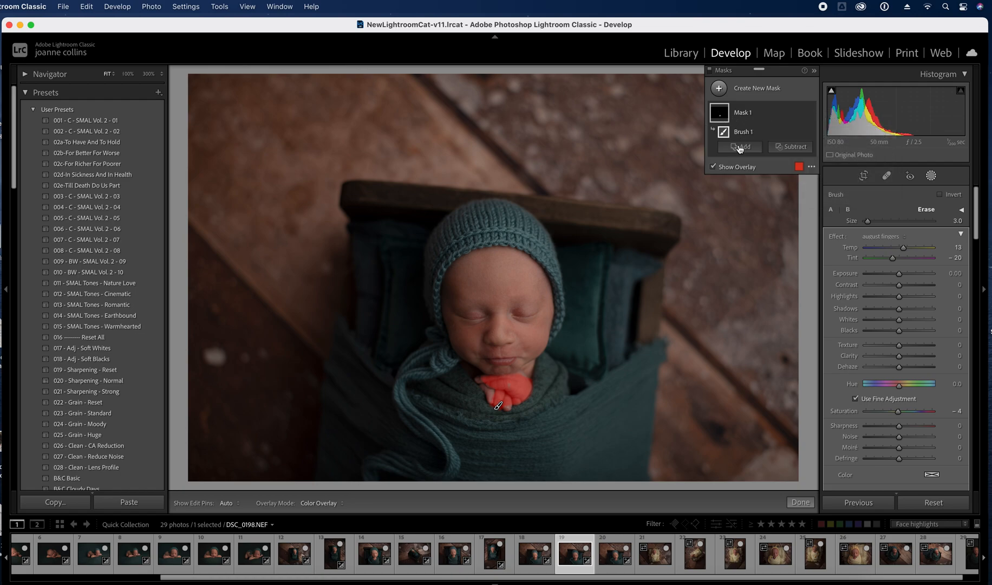
left_click(742, 148)
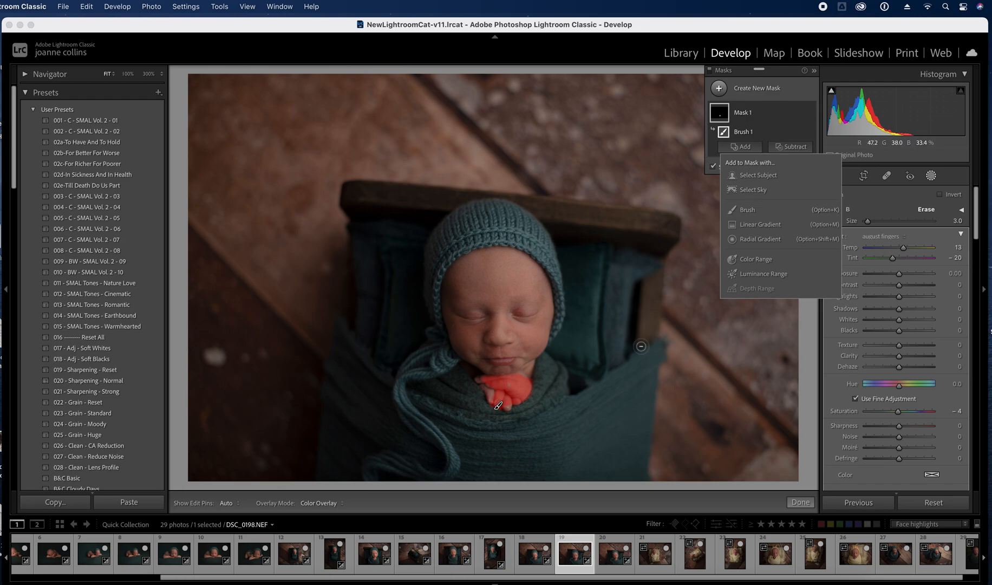
left_click(741, 147)
left_click(741, 146)
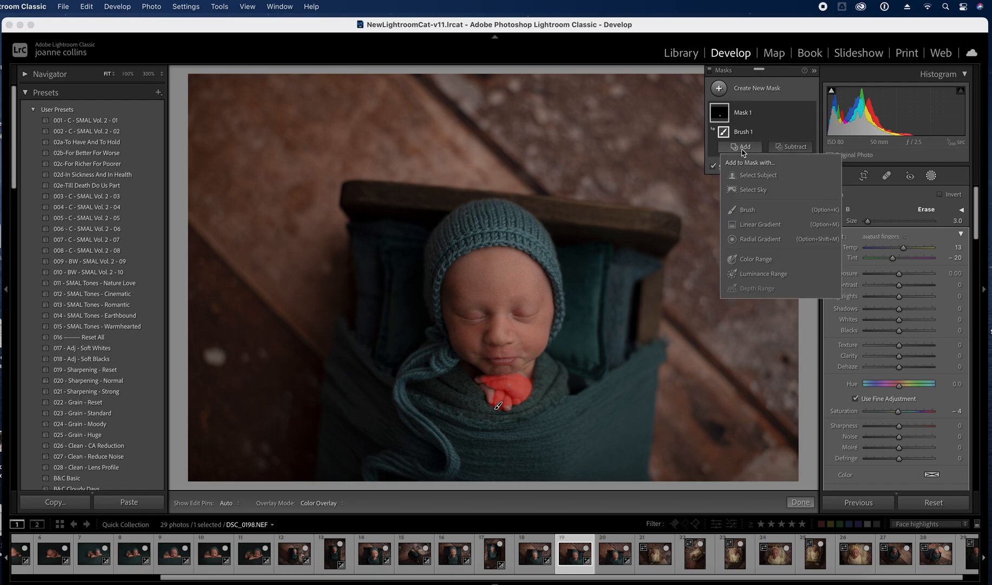
left_click(753, 212)
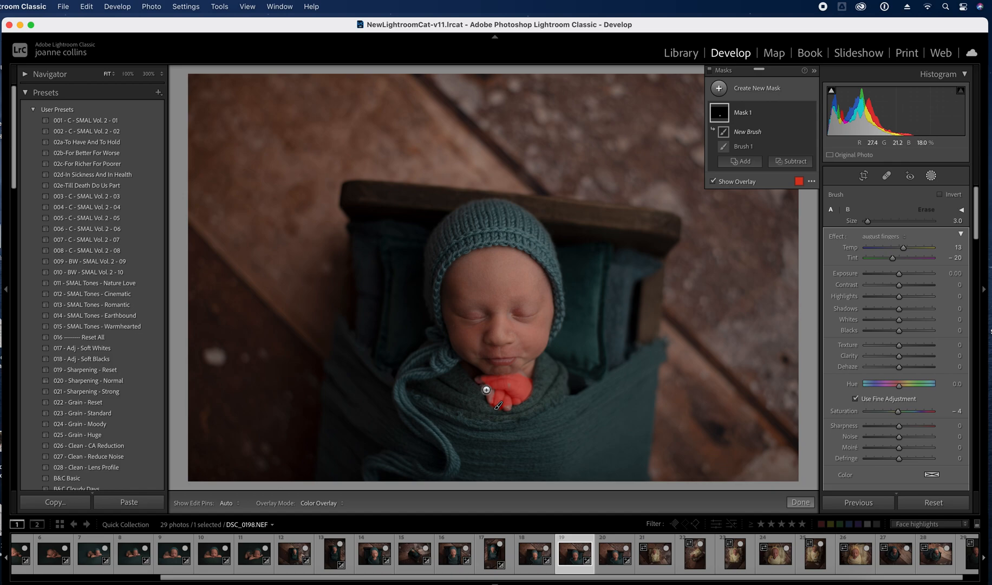
key("h")
mouse_move(492, 392)
left_mouse_down()
mouse_move(484, 387)
mouse_move(506, 404)
left_mouse_up()
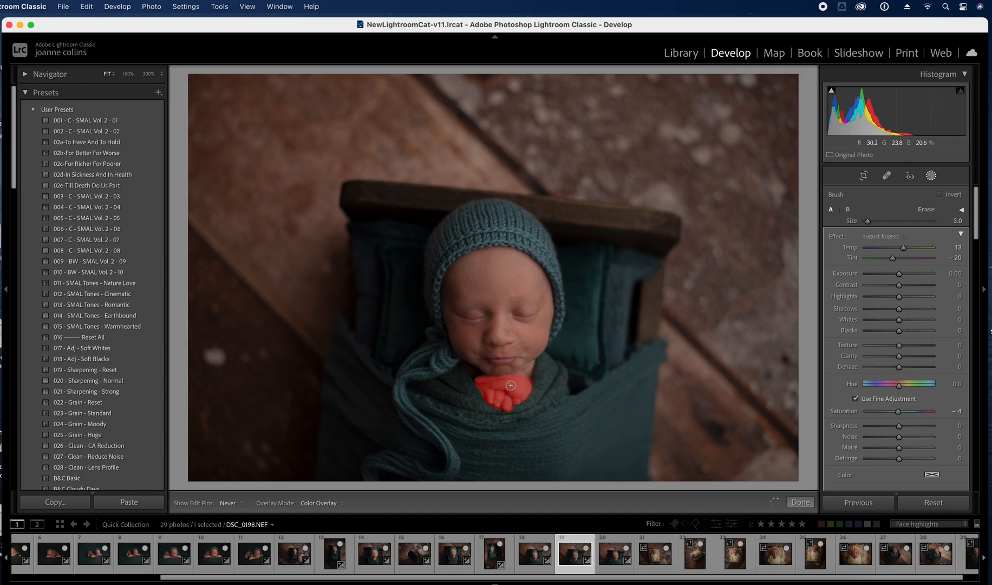
key("h")
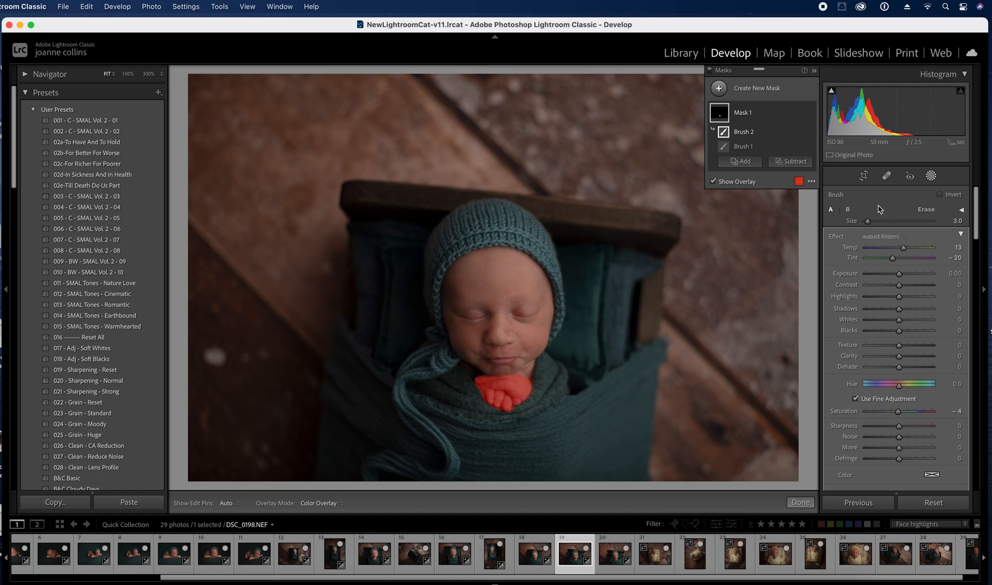
left_click(800, 502)
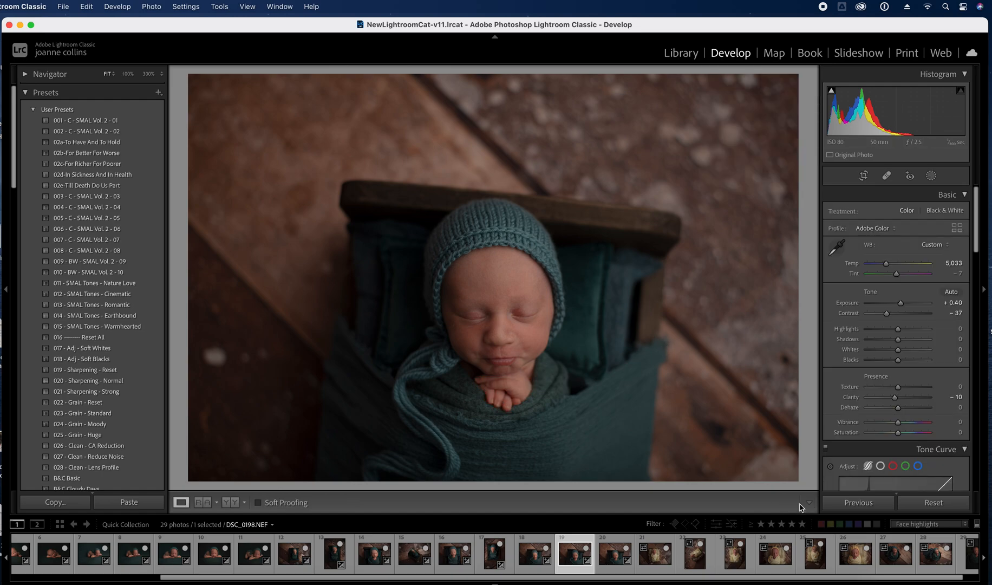
Open DSC_0199, move its brush mask onto the baby's hands, and erase the spill around the fingers
left_click(614, 555)
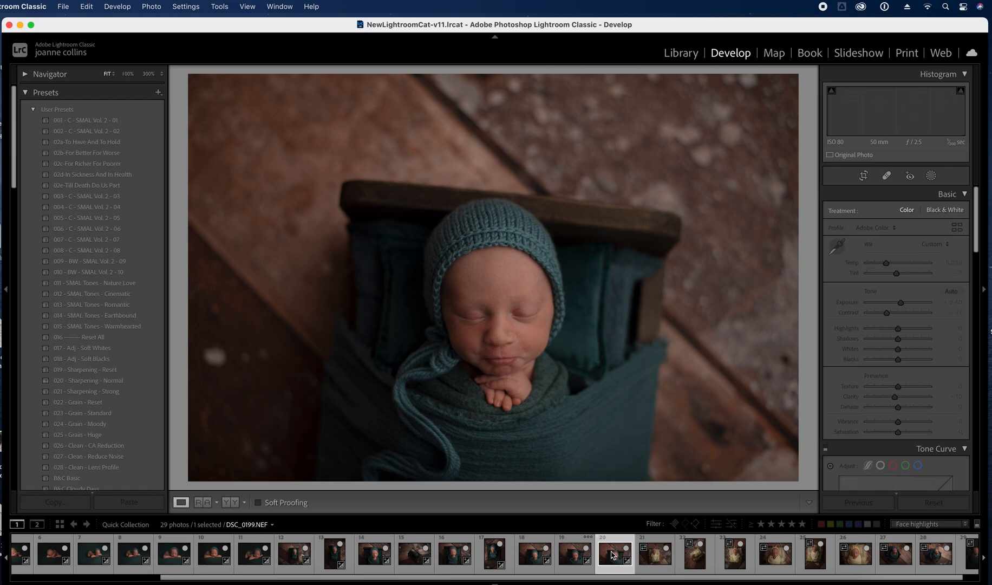
left_click(929, 176)
left_click(560, 312)
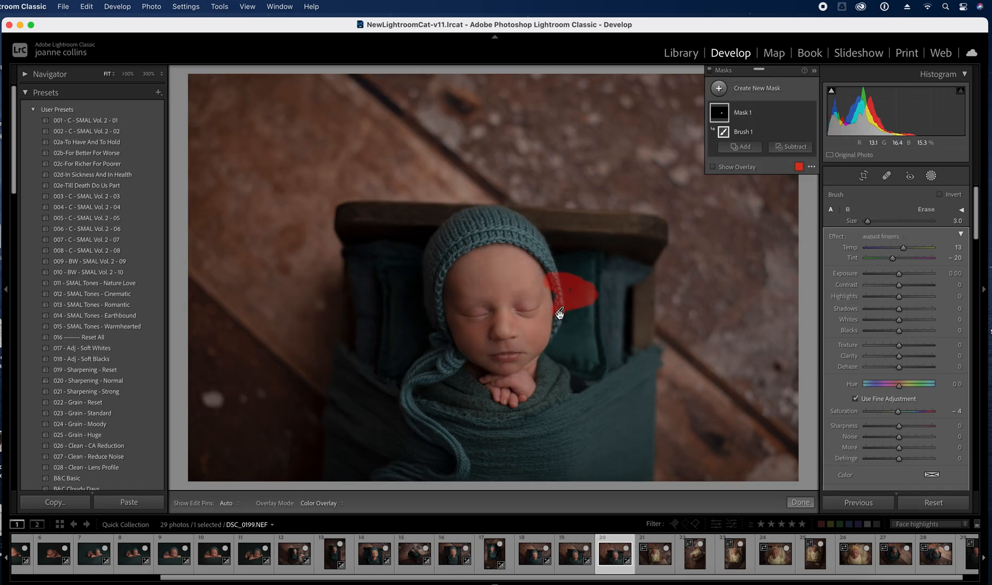
mouse_move(559, 313)
left_mouse_down()
mouse_move(514, 406)
mouse_move(494, 388)
left_mouse_up()
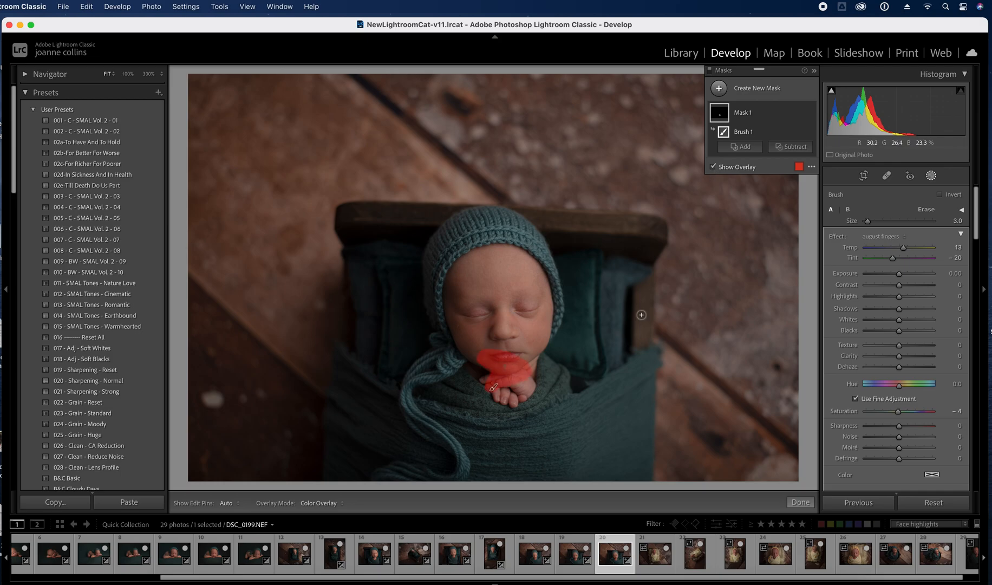
left_click_drag(493, 388, 499, 408)
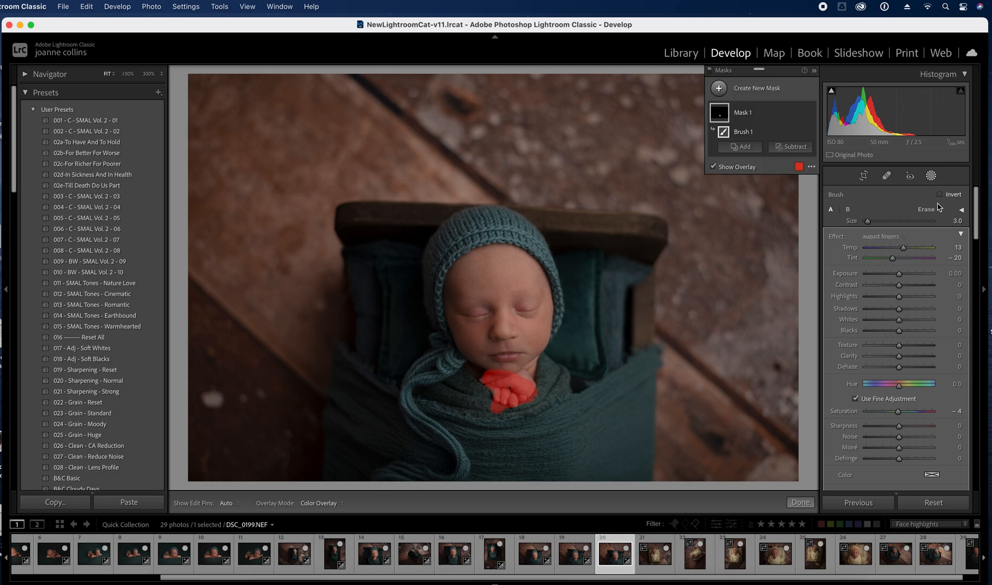
key("h")
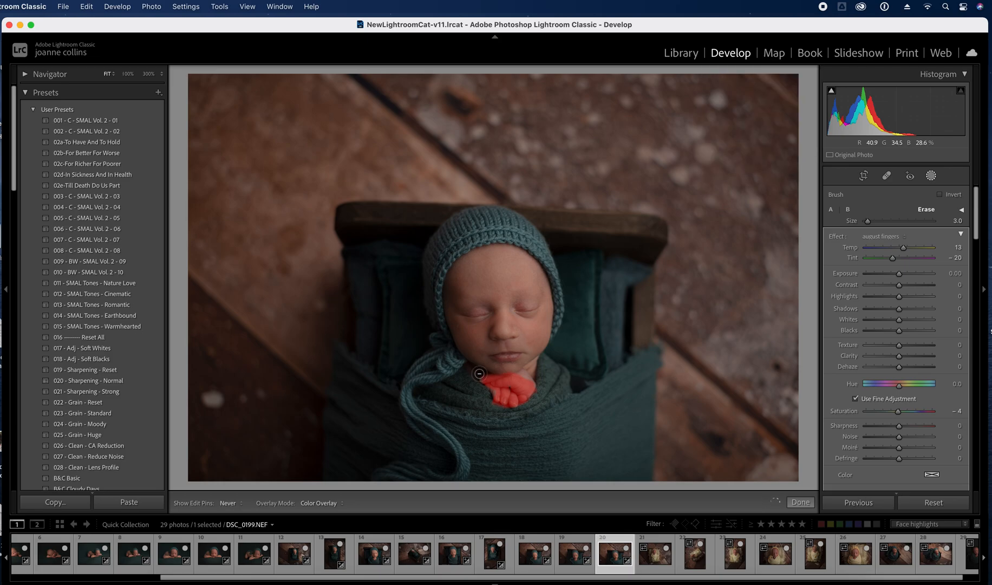
key("h")
Add a second brush to Mask 1 in DSC_0199, paint the missed parts of the hands at size 3, and finish masking
left_click(741, 147)
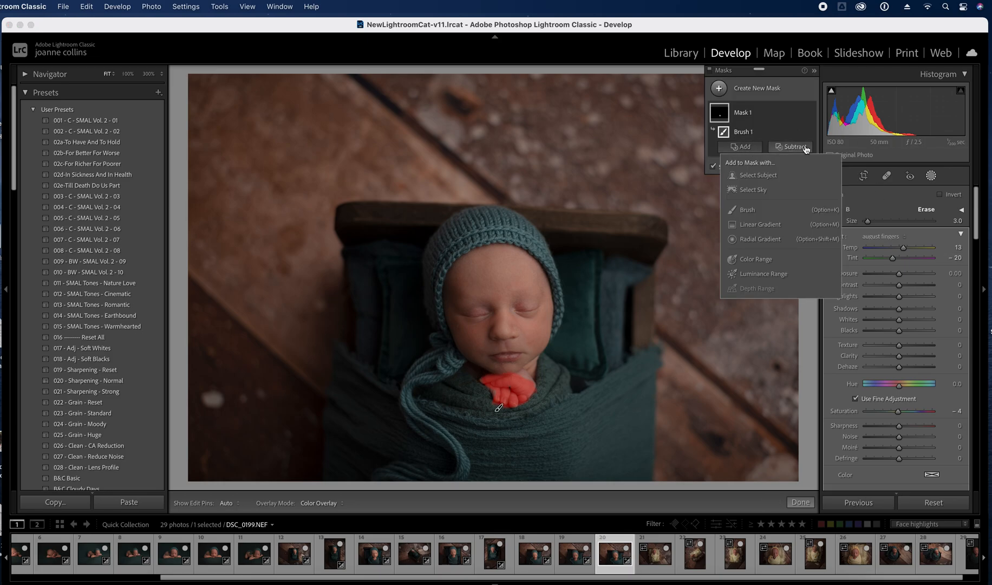
left_click(759, 212)
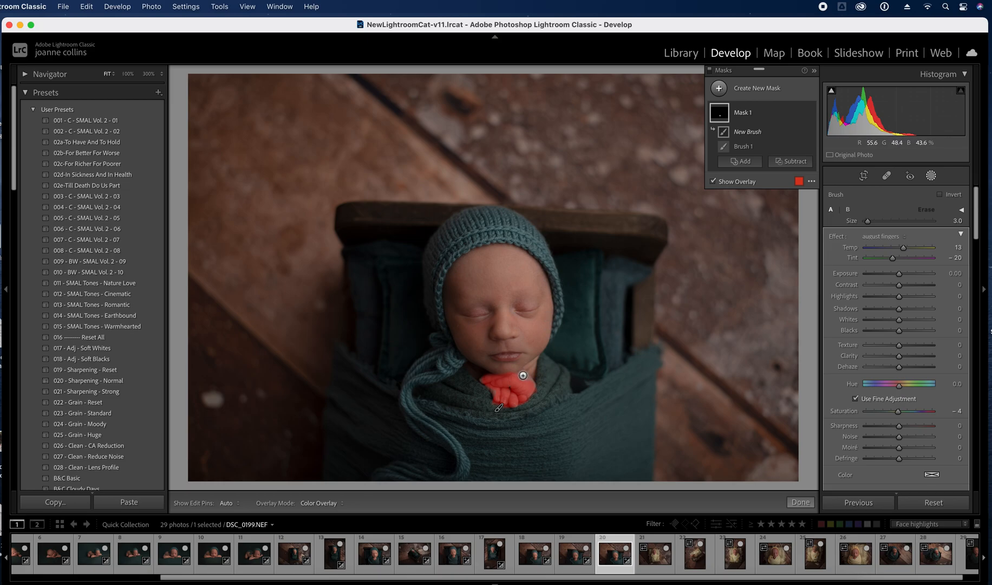
key("h")
key("h")
key("h")
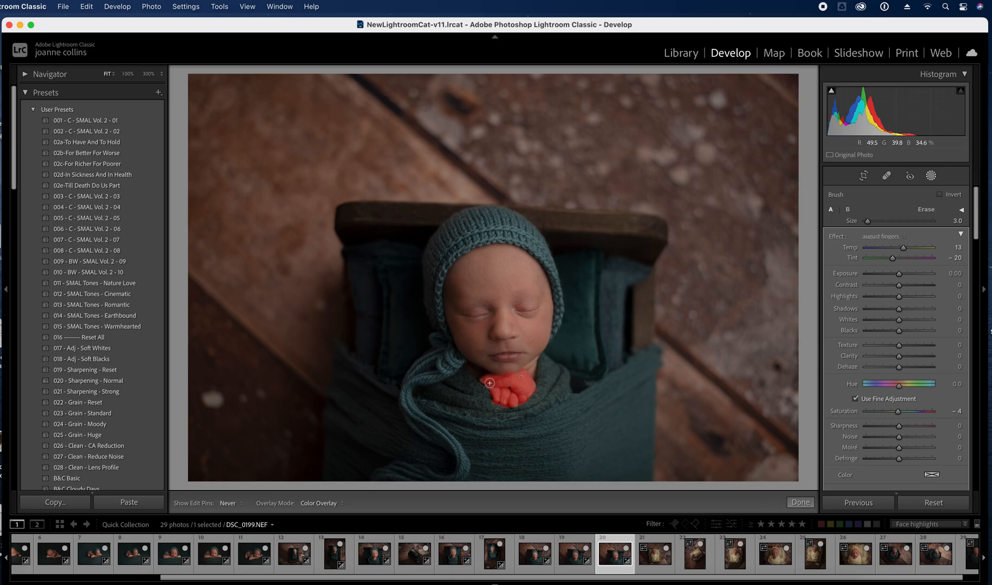
key("h")
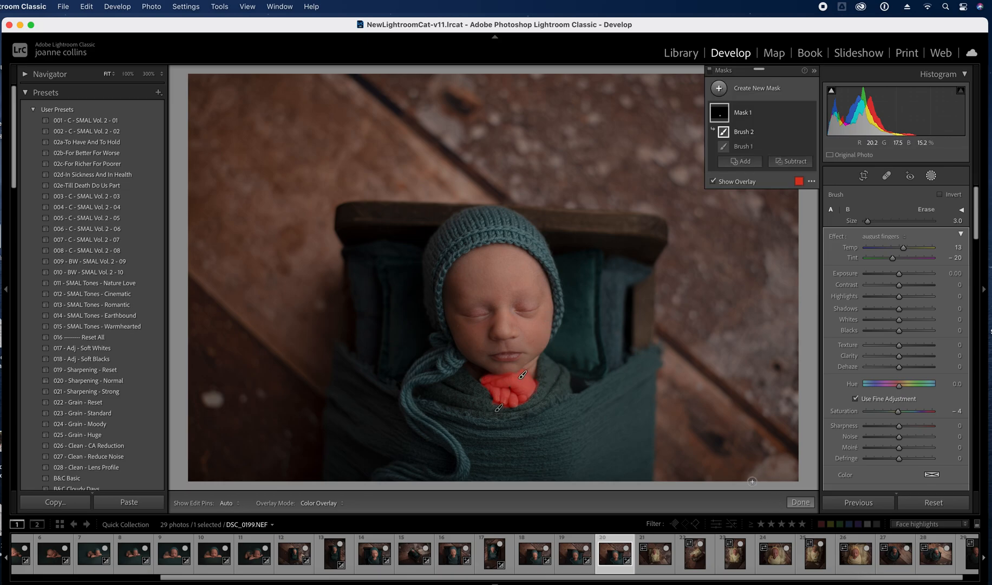
left_click(801, 502)
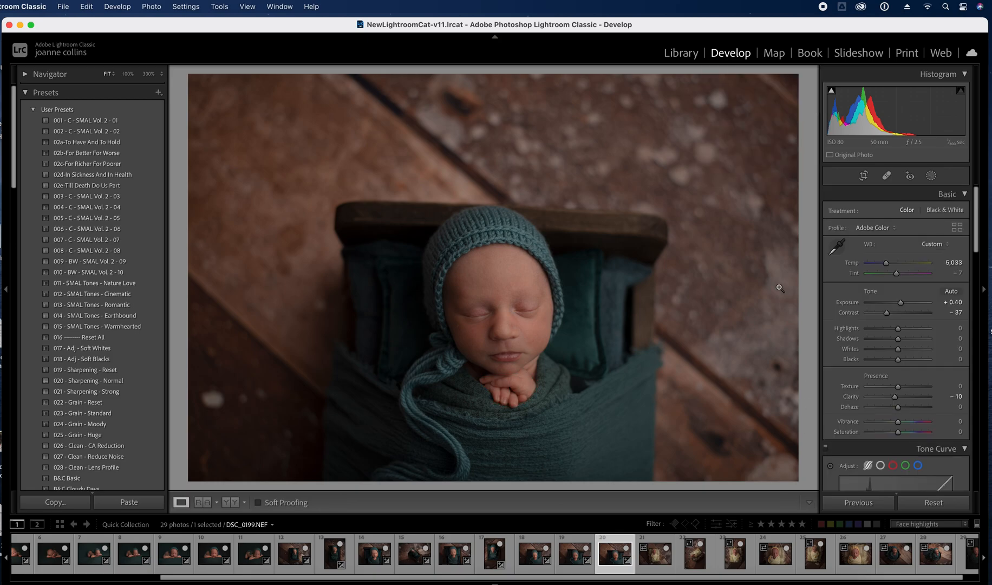
Open DSC_0200 and set Exposure to +0.45 and Highlights to -79
left_click(660, 560)
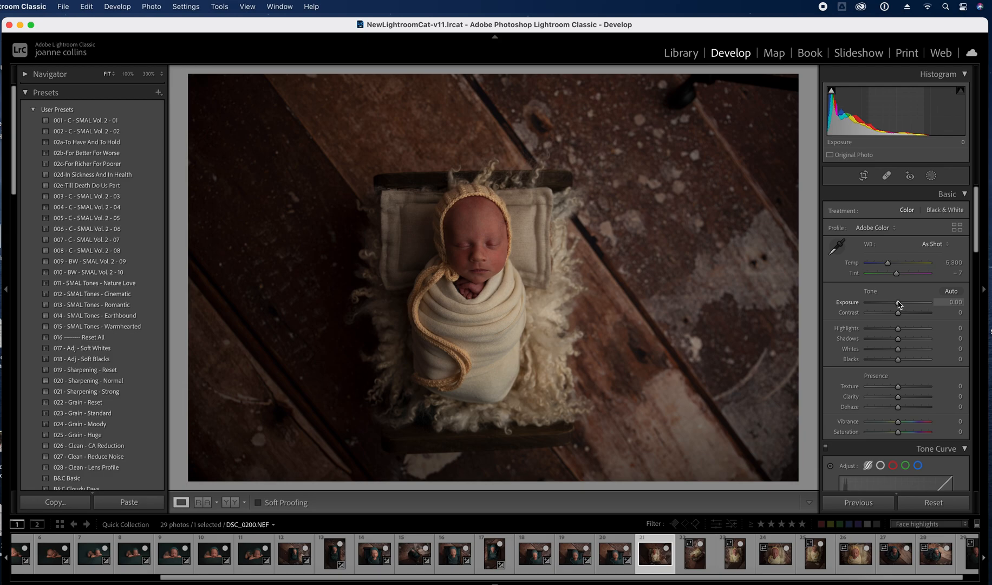
left_click_drag(899, 304, 871, 329)
key("super+z")
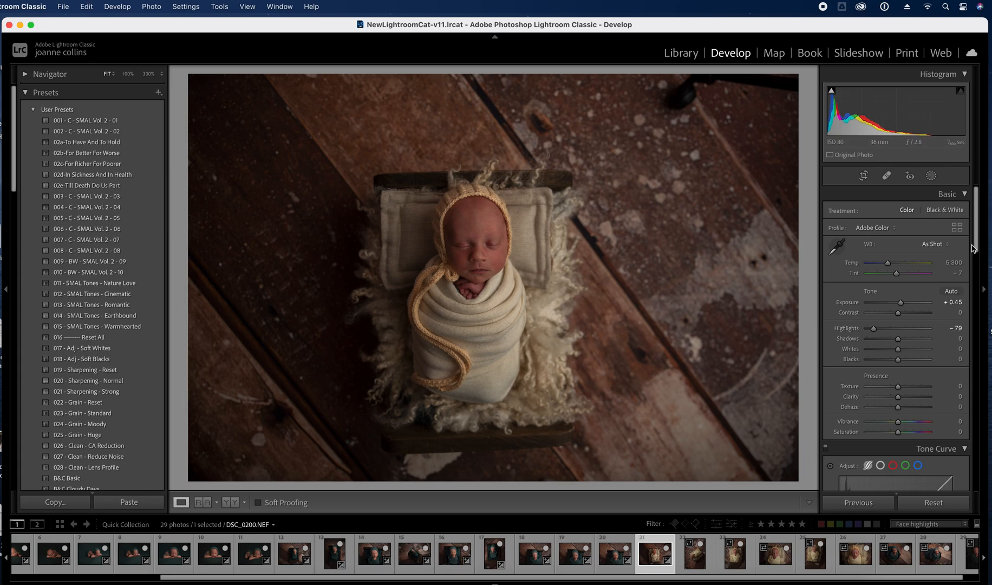
Raise the Darks region of the tone curve to +30 for DSC_0200
scroll(977, 247, "down", 1)
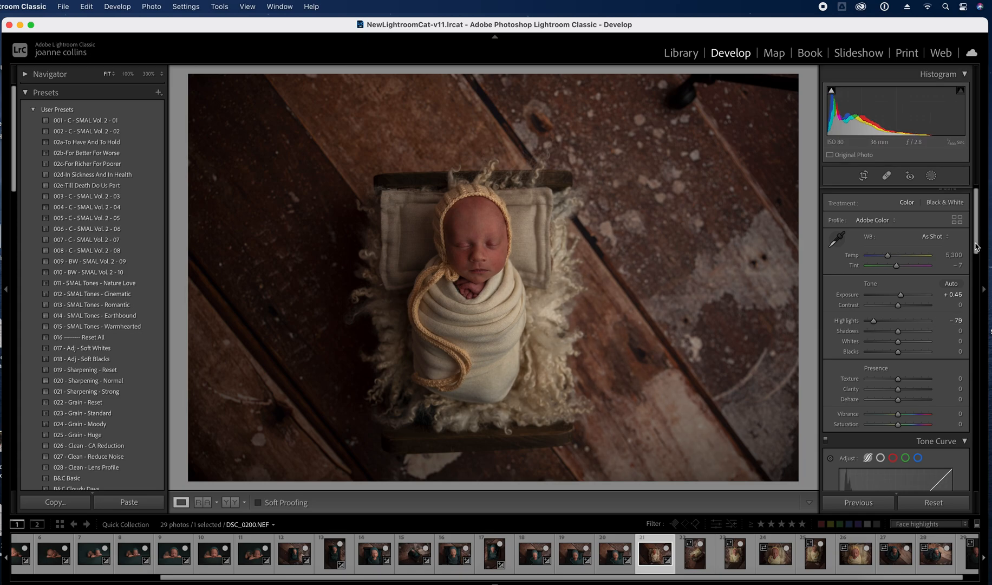
left_click(960, 389)
left_click_drag(978, 254, 978, 309)
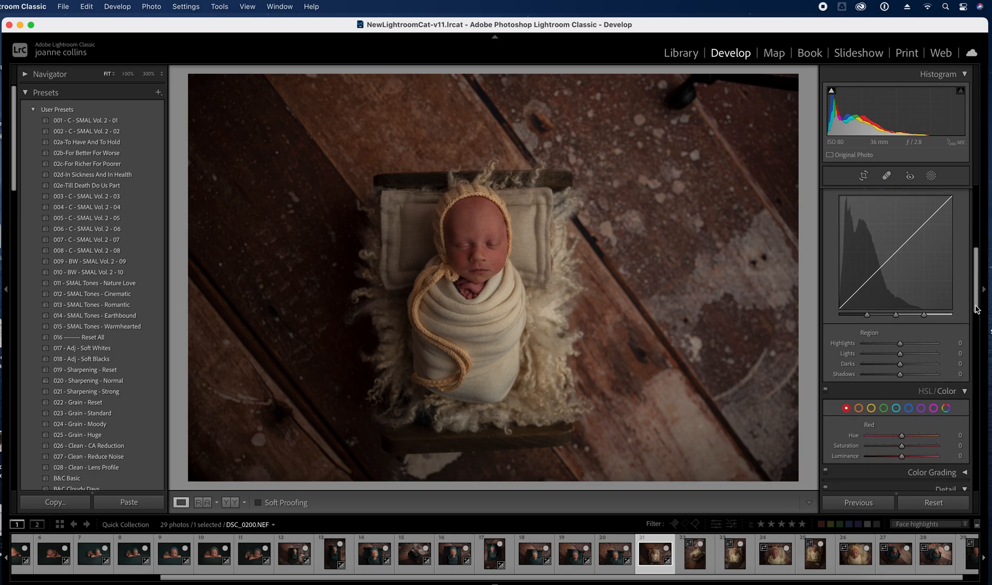
left_click(911, 365)
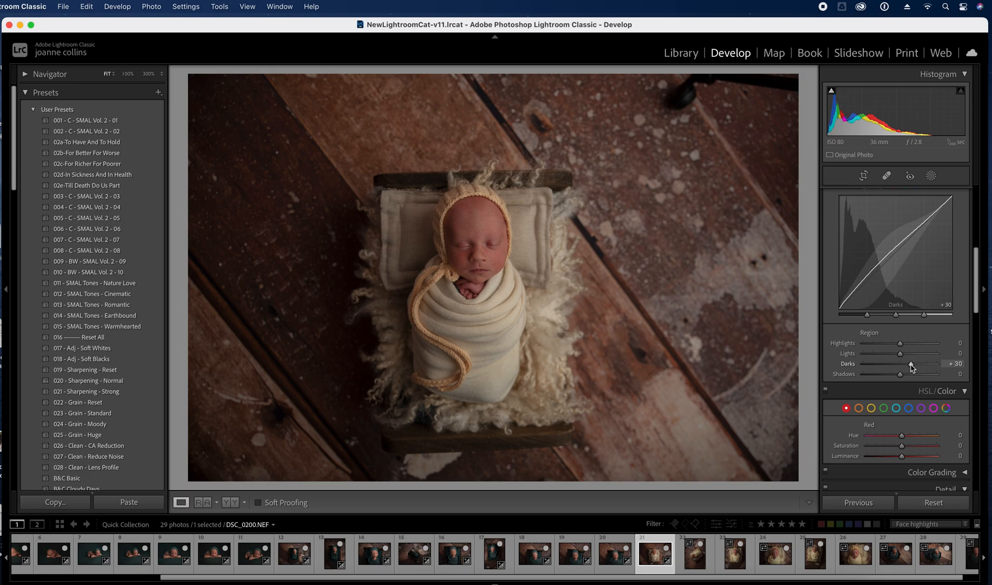
scroll(872, 293, "up", 2)
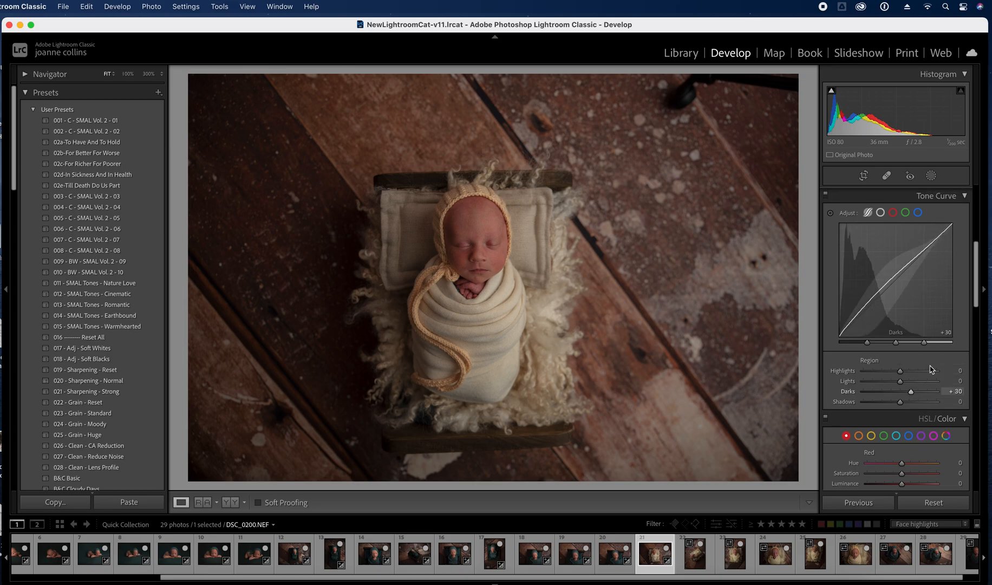
In DSC_0200's colour mixer, set Red Hue to +31 and Saturation to -19, and raise Red Luminance
left_click_drag(977, 276, 977, 290)
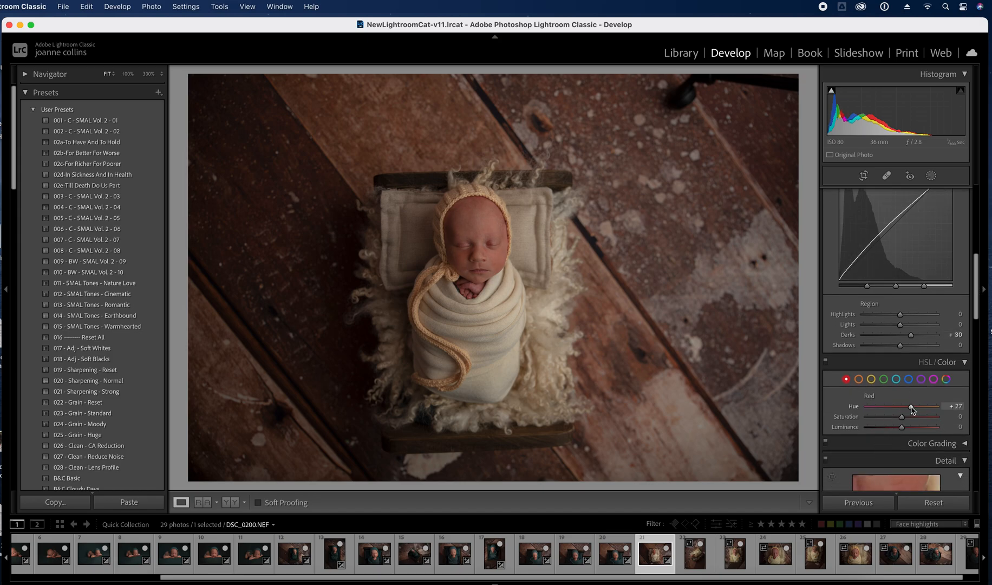
mouse_move(902, 427)
left_mouse_down()
mouse_move(934, 430)
mouse_move(920, 431)
left_mouse_up()
mouse_move(912, 407)
left_mouse_down()
mouse_move(930, 411)
mouse_move(917, 415)
left_mouse_up()
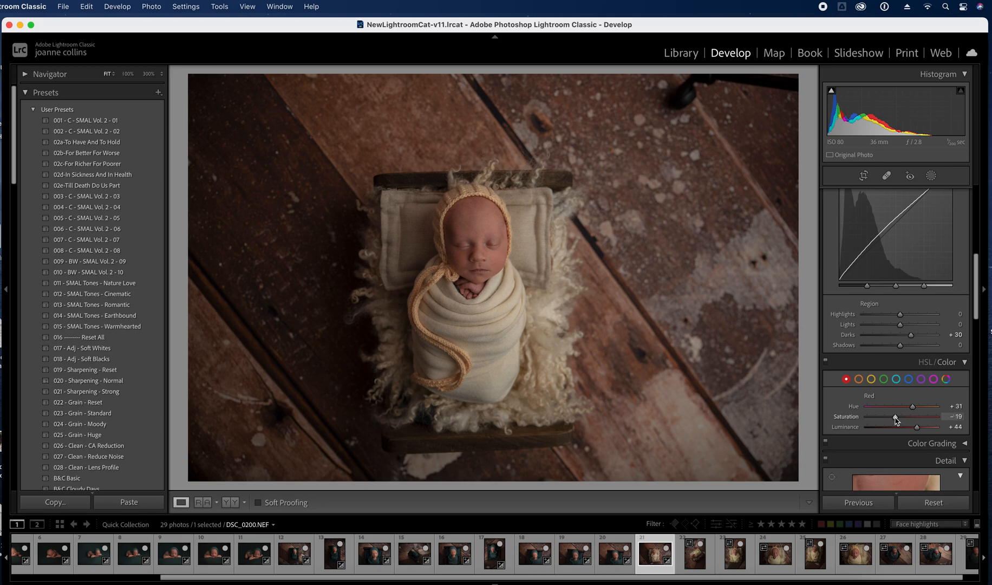
mouse_move(918, 427)
left_mouse_down()
mouse_move(908, 428)
mouse_move(943, 429)
mouse_move(928, 429)
left_mouse_up()
Set Orange Saturation to -8 for DSC_0200, then try an Orange Luminance of +24 and undo it
left_click(860, 380)
left_click_drag(902, 417, 898, 421)
left_click(911, 427)
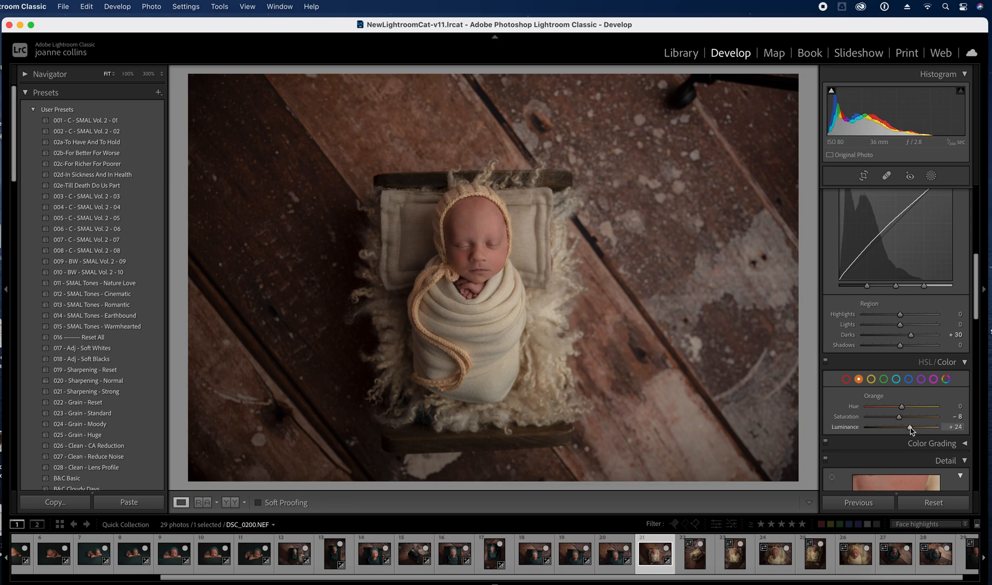
key("super+z")
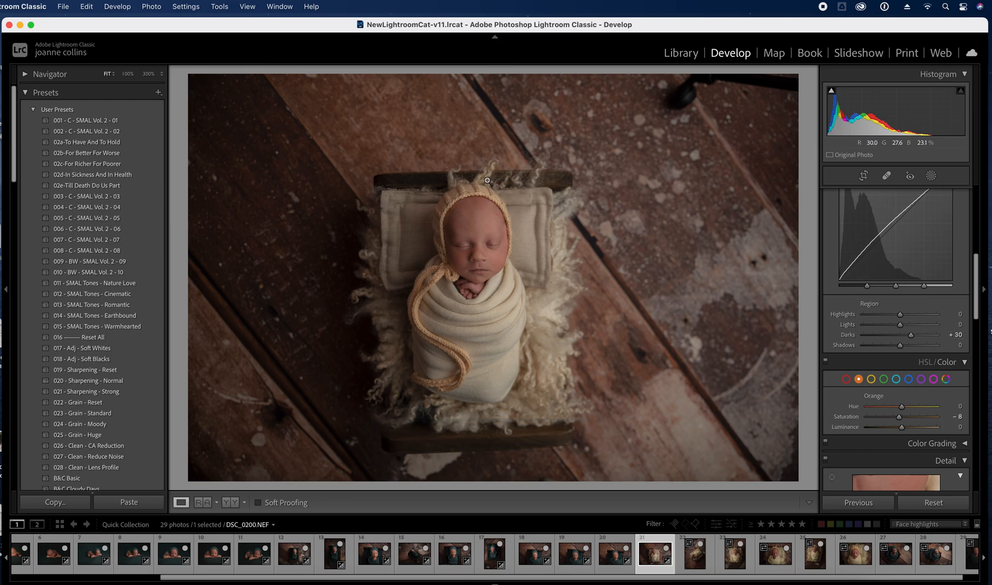
Try adjusting the Yellow Saturation of DSC_0200 and undo the change
left_click(872, 379)
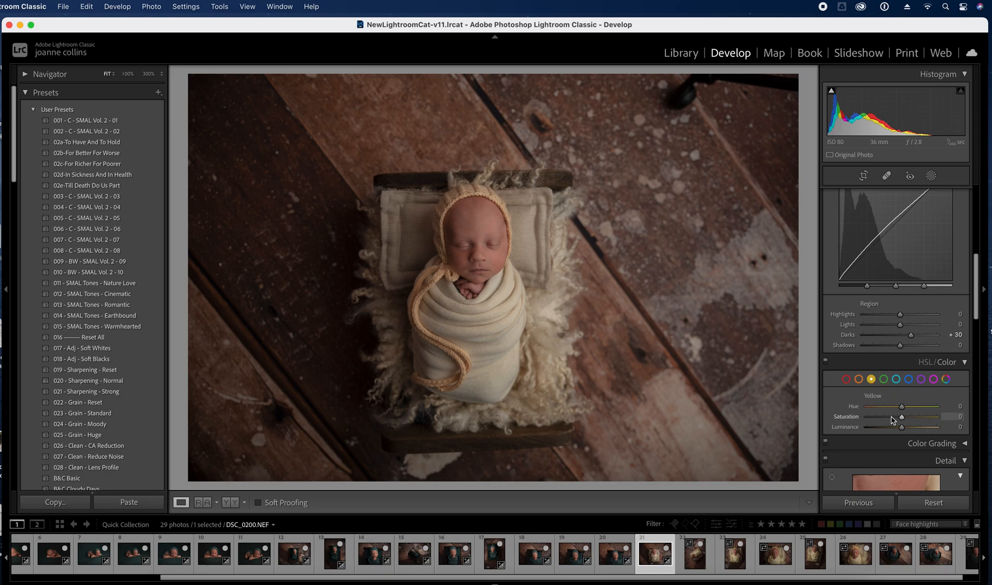
left_click_drag(894, 416, 931, 423)
key("super+z")
mouse_move(932, 422)
left_mouse_down()
mouse_move(901, 424)
mouse_move(920, 426)
left_mouse_up()
left_click_drag(976, 311, 980, 228)
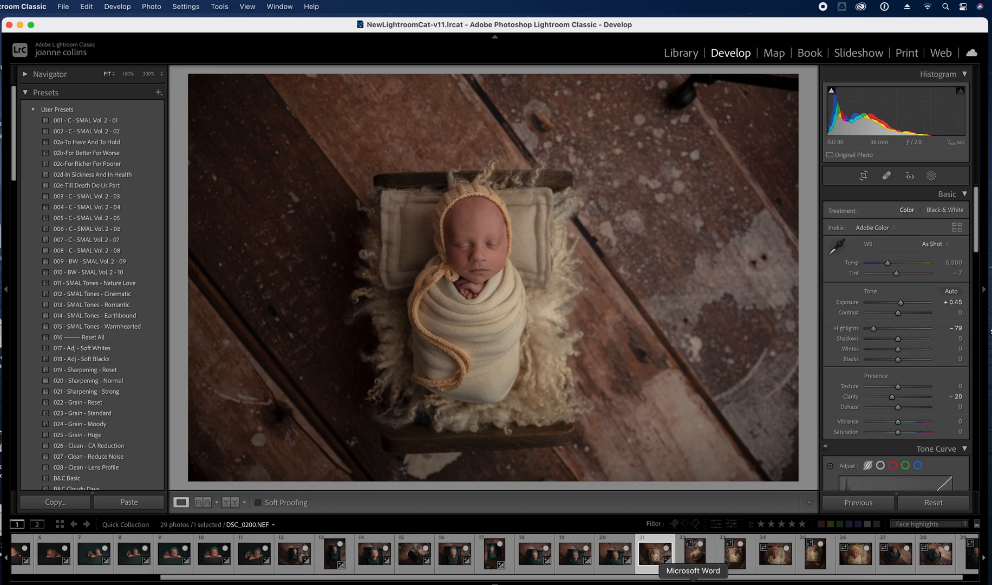
Open DSC_0201 and rotate it 90 degrees clockwise
left_click(696, 558)
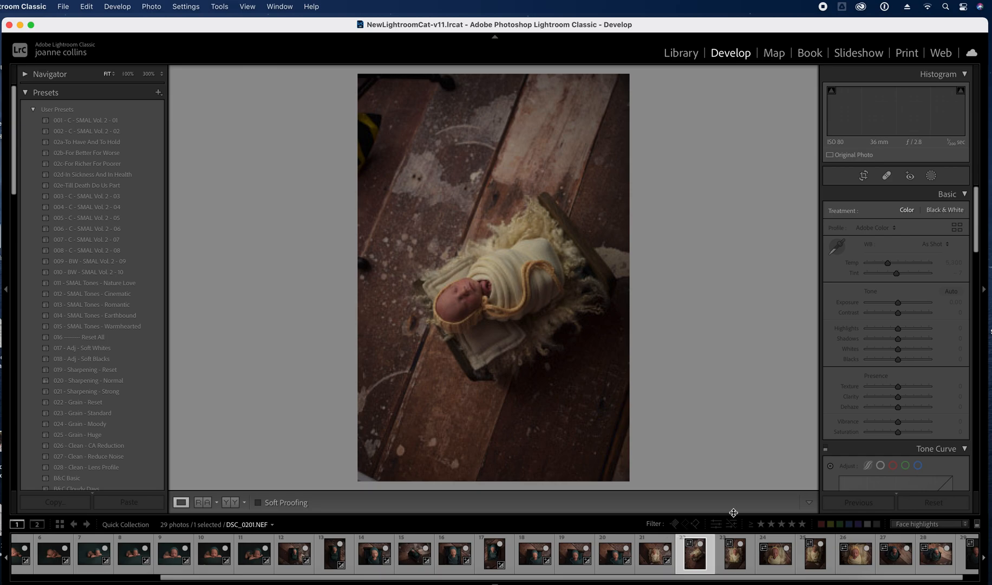
left_click(155, 9)
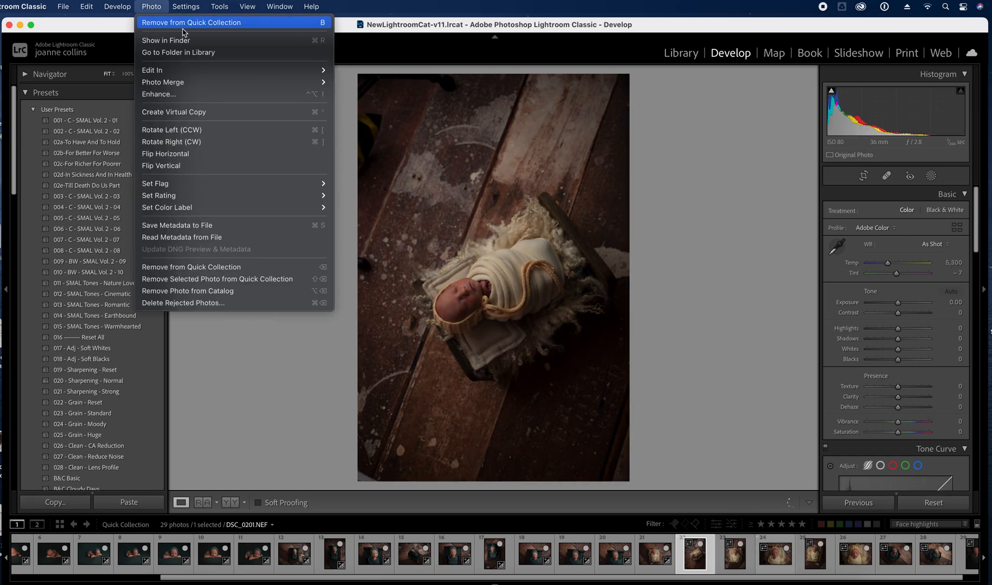
left_click(211, 142)
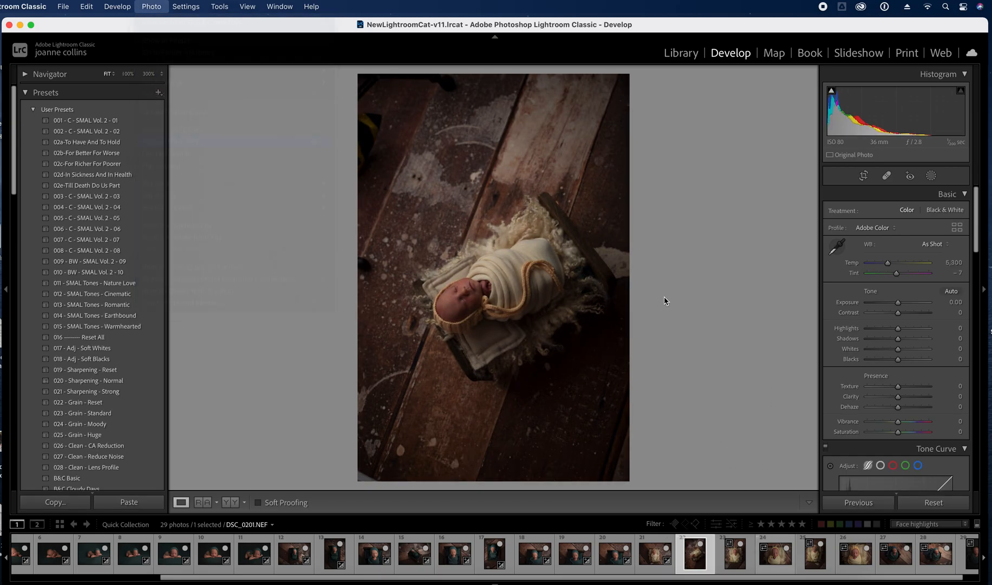
Synchronize DSC_0200's develop settings, without masking, to the following five photos through DSC_0213
left_click(650, 557)
left_click(851, 558, "shift")
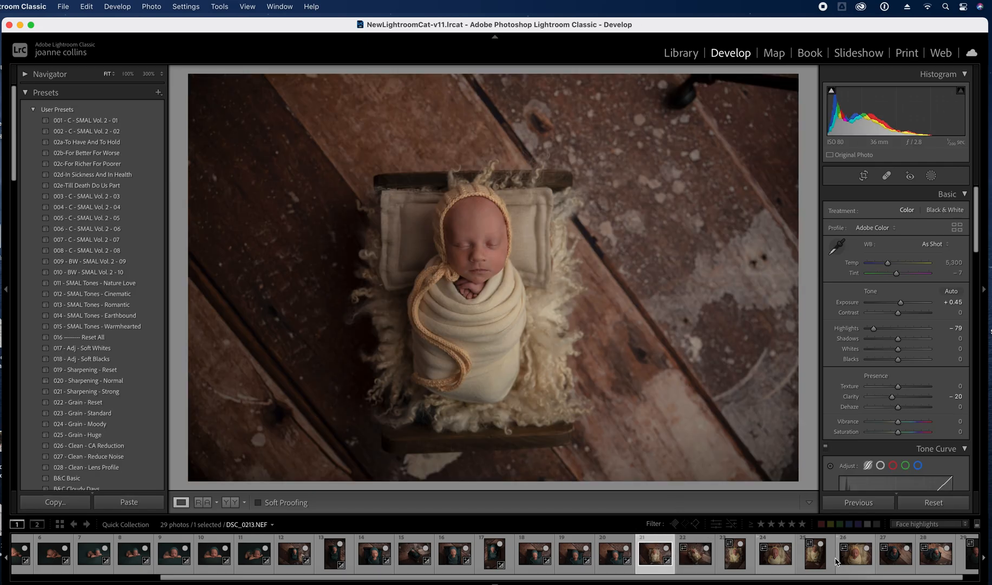
left_click(881, 503)
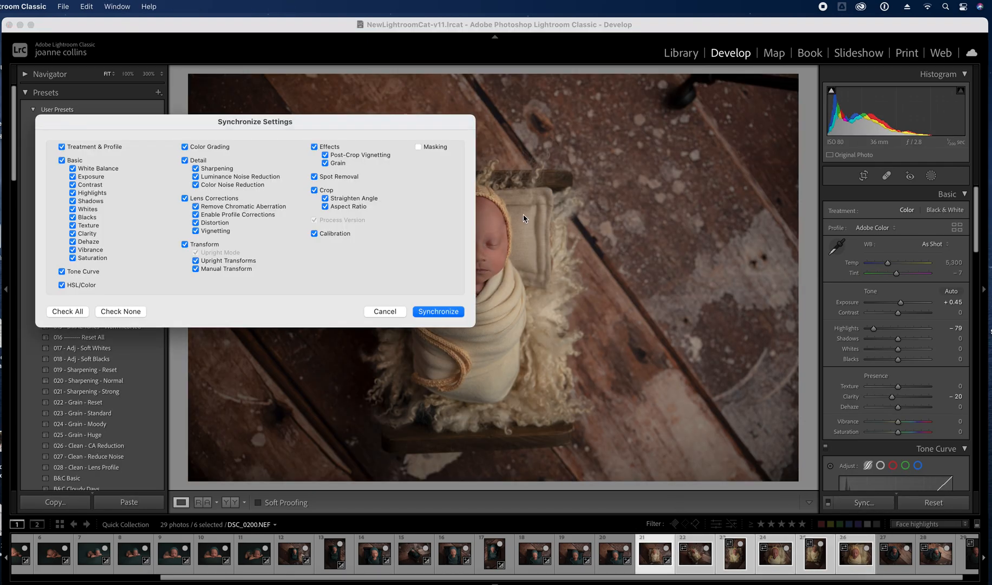
left_click(438, 312)
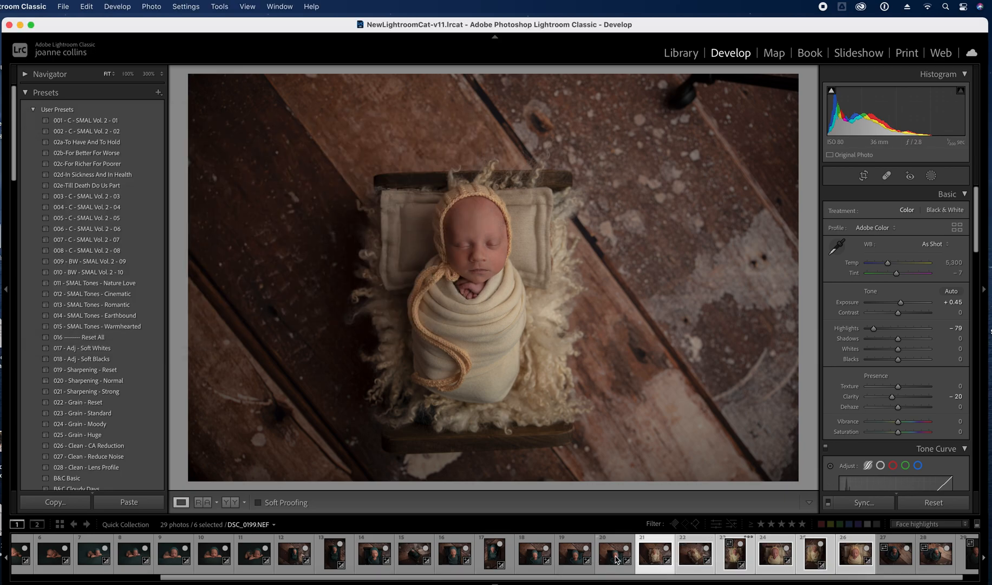
Remove DSC_0201 from the Quick Collection and check the synchronized edits on DSC_0203 and DSC_0205
left_click(616, 555)
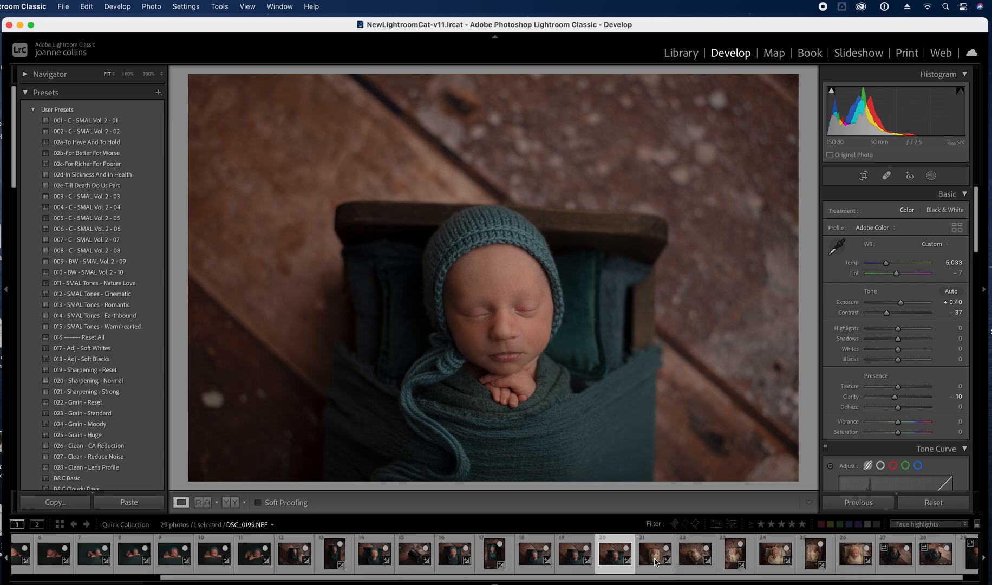
left_click(656, 558)
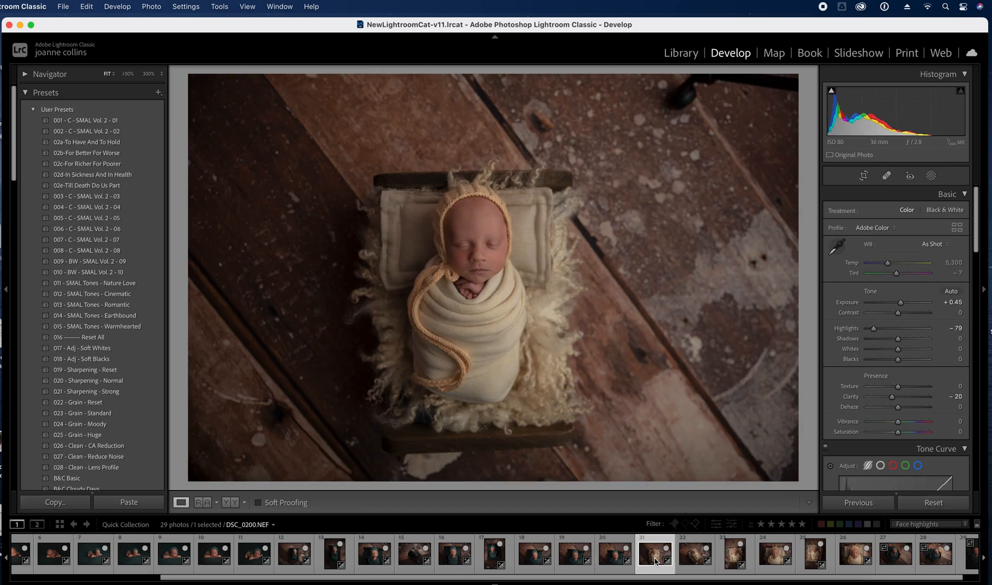
left_click(703, 551)
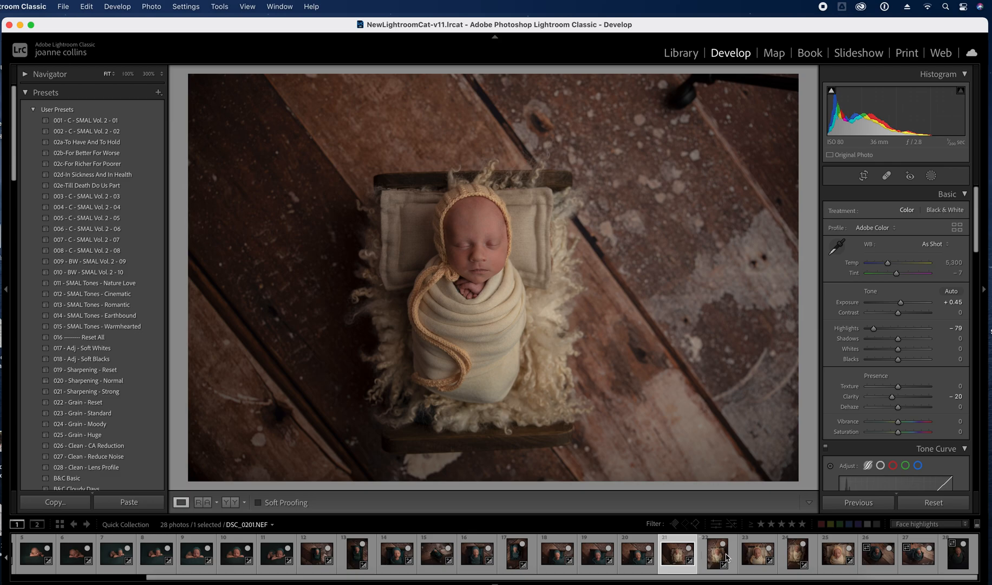
left_click(719, 557)
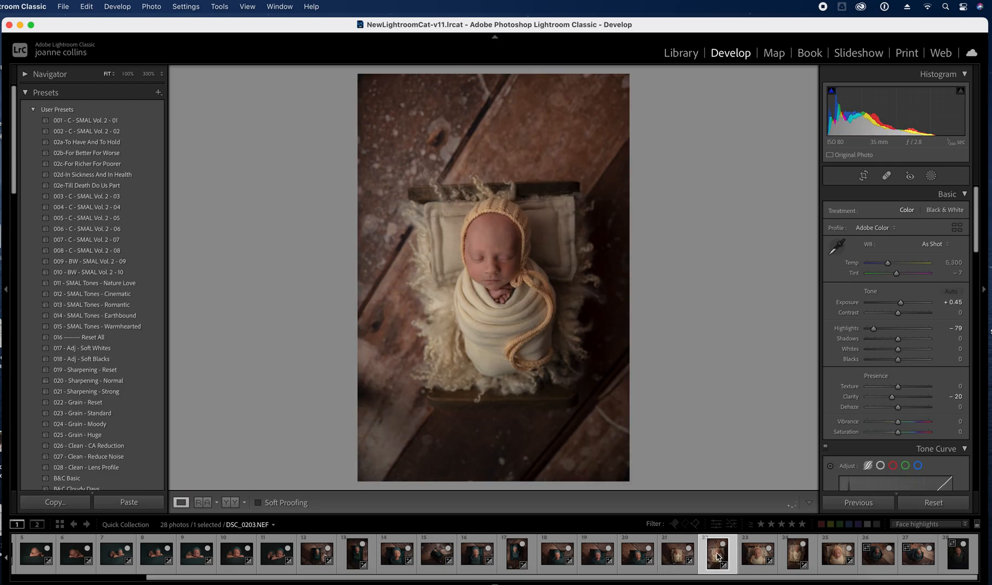
left_click(758, 558)
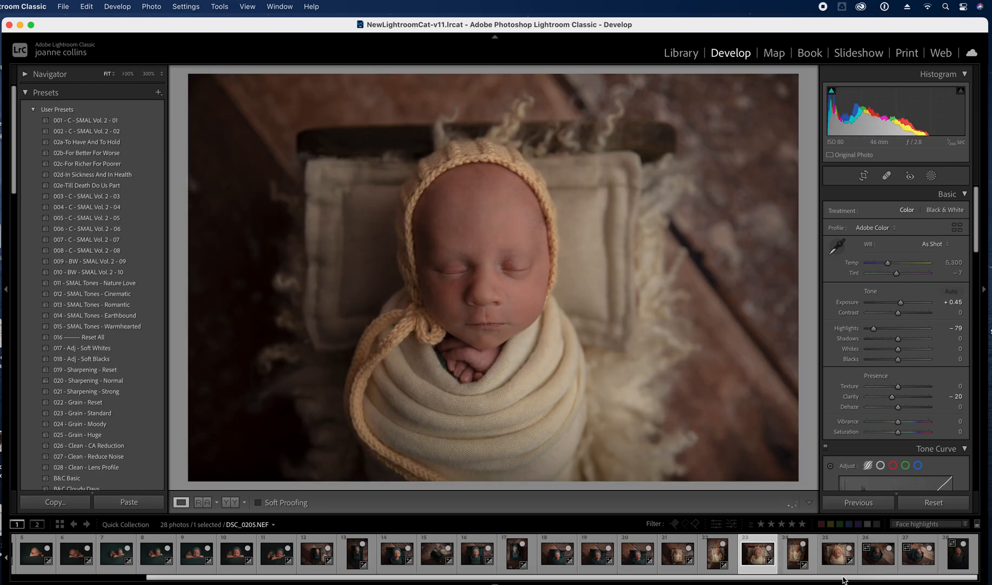
Open DSC_0215, inspect the baby's face at 100%, and set Exposure to +0.95
left_click(884, 559)
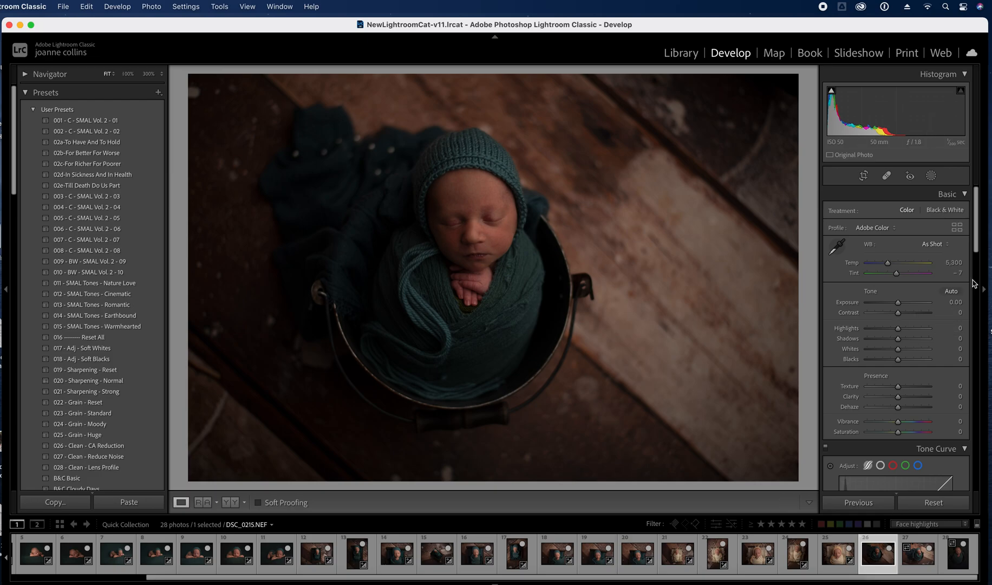
left_click(484, 222)
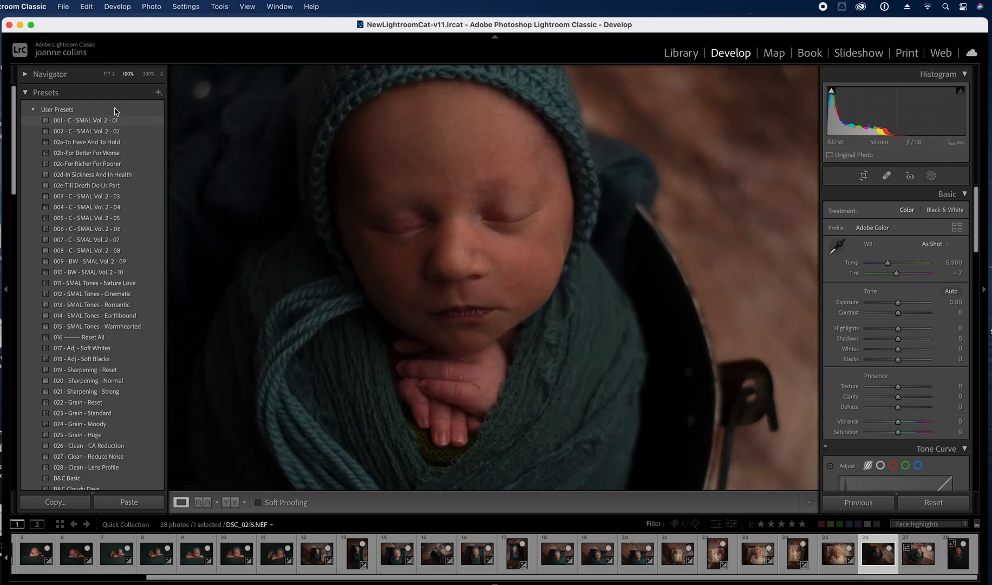
left_click(108, 73)
left_click_drag(899, 304, 906, 306)
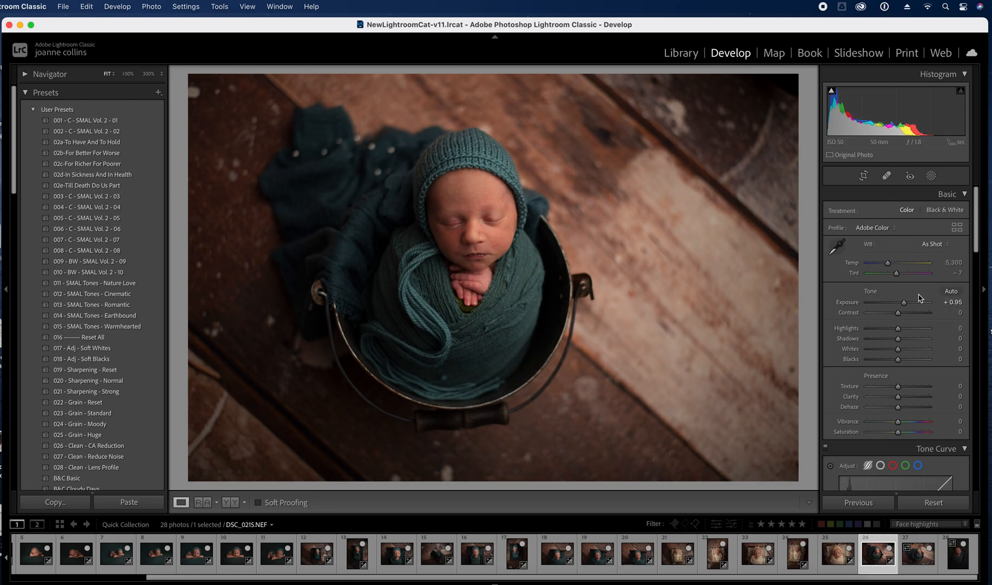
Cool the white balance of DSC_0215 to a Temp of 4,932 and set Tint to -12
left_click_drag(889, 266, 885, 266)
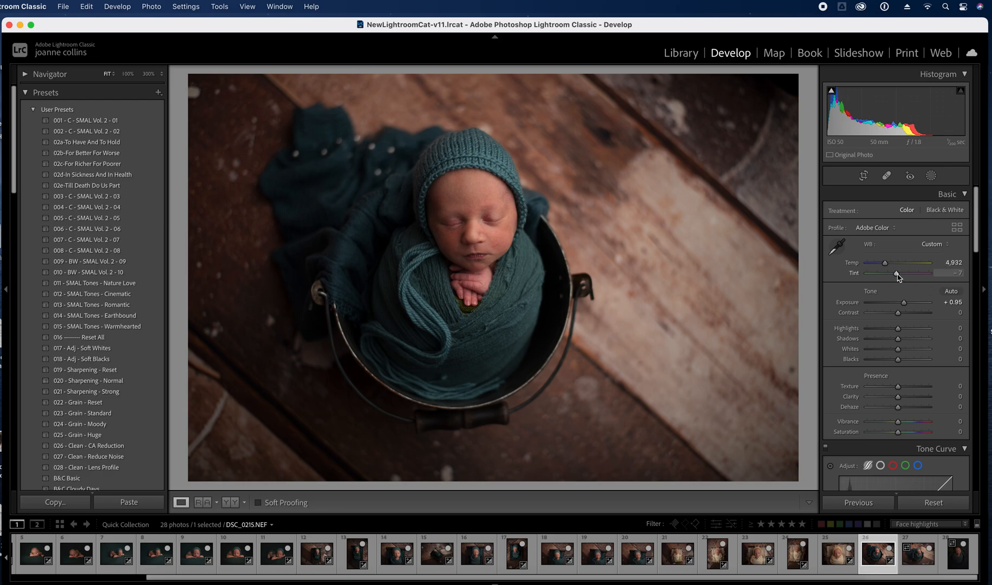
left_click_drag(898, 276, 895, 276)
key("super+z")
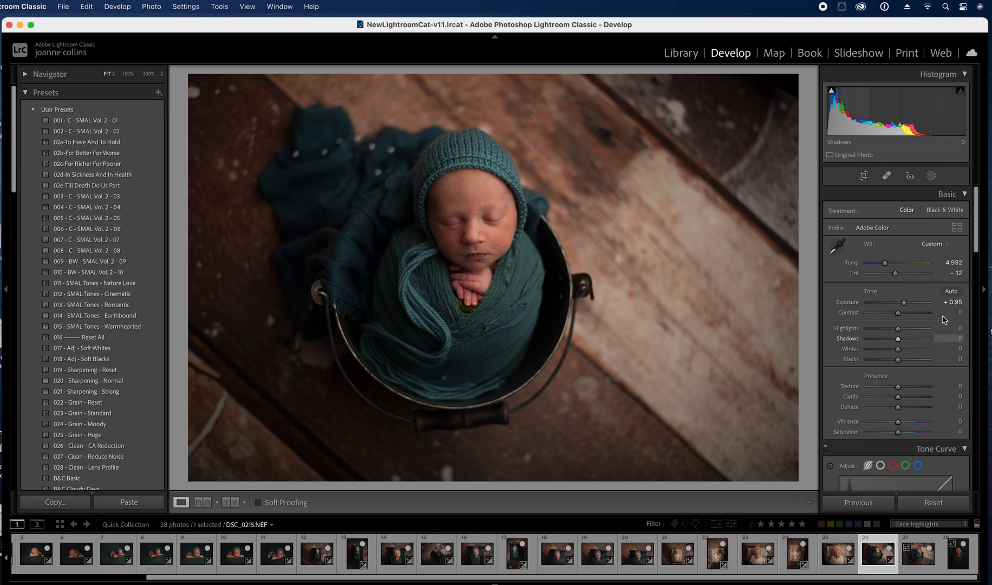
Set Clarity to -10 and raise the tone curve's Darks region to +17 for DSC_0215
scroll(976, 231, "down", 2)
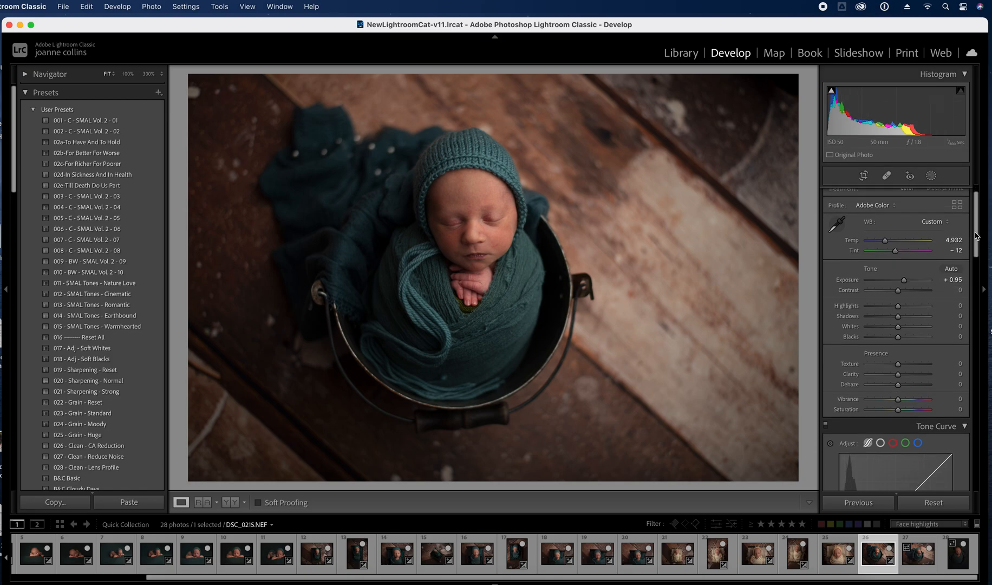
left_click(961, 374)
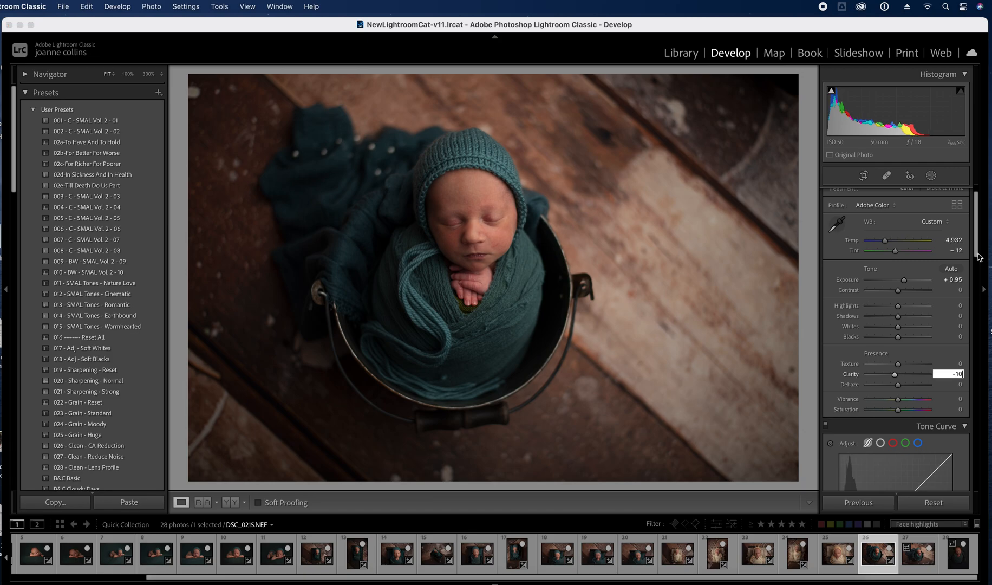
left_click_drag(976, 253, 976, 310)
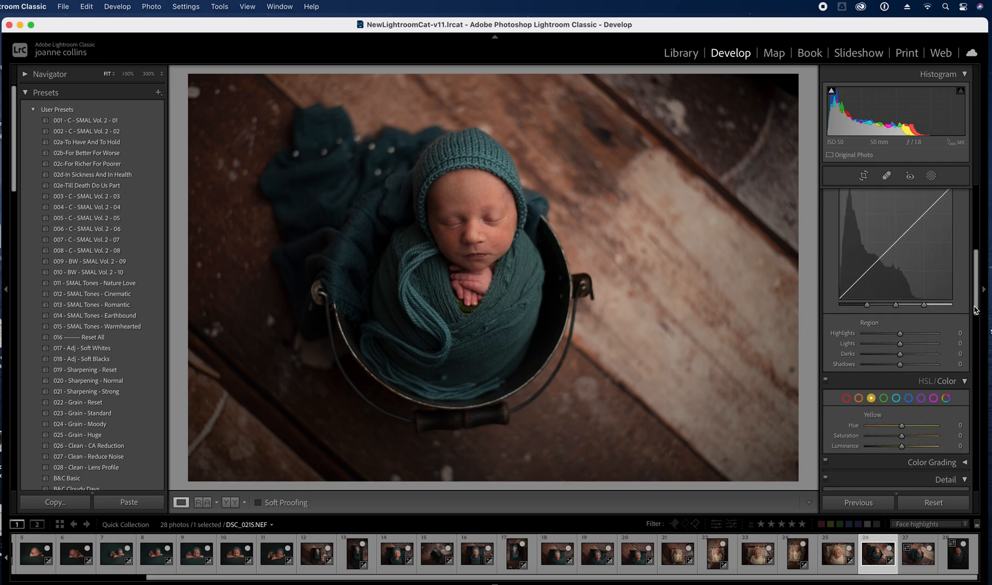
left_click_drag(901, 354, 906, 355)
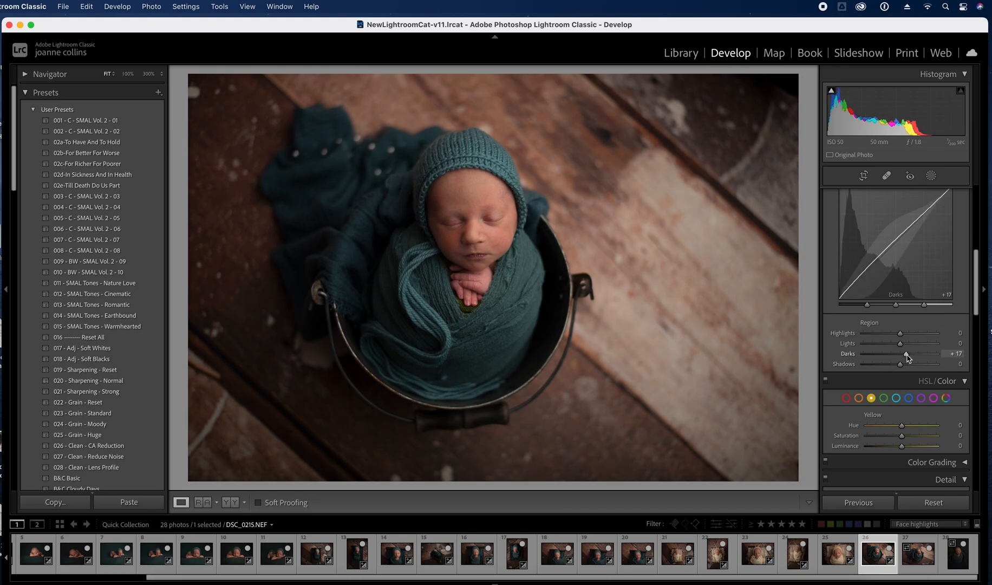
Set Red Hue to +27 for DSC_0215, try different Red Luminance values, and reset Red Luminance to 0
left_click_drag(977, 277, 978, 300)
left_click(846, 327)
mouse_move(902, 356)
left_mouse_down()
mouse_move(921, 357)
mouse_move(911, 357)
left_mouse_up()
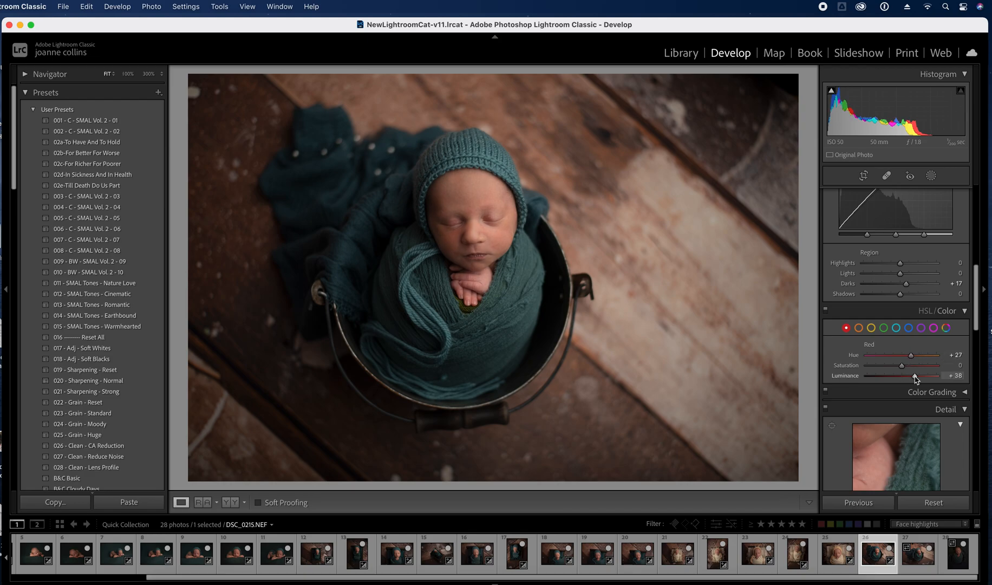
mouse_move(910, 378)
left_mouse_down()
mouse_move(938, 377)
mouse_move(910, 377)
left_mouse_up()
key("super+z")
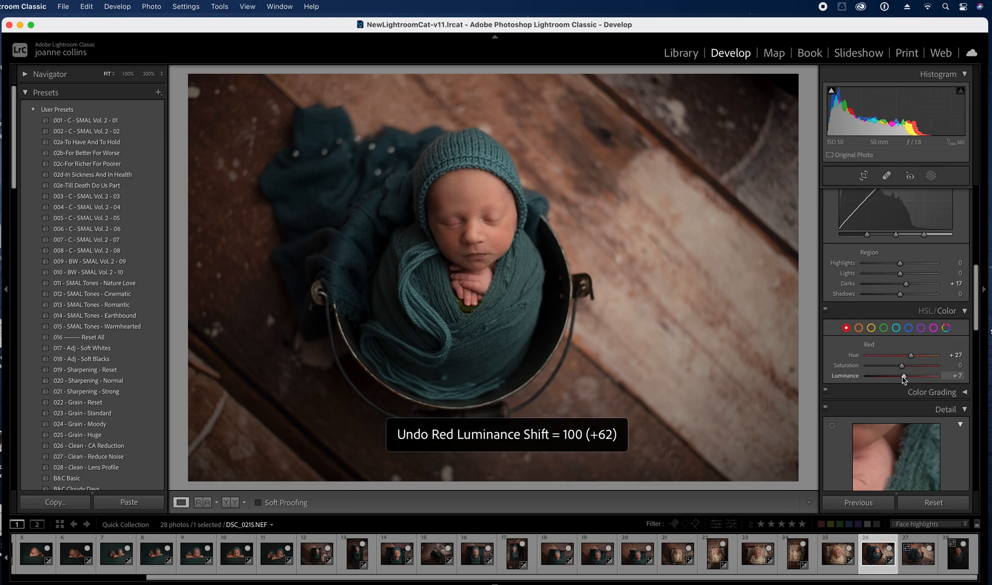
left_click(955, 375)
type("0")
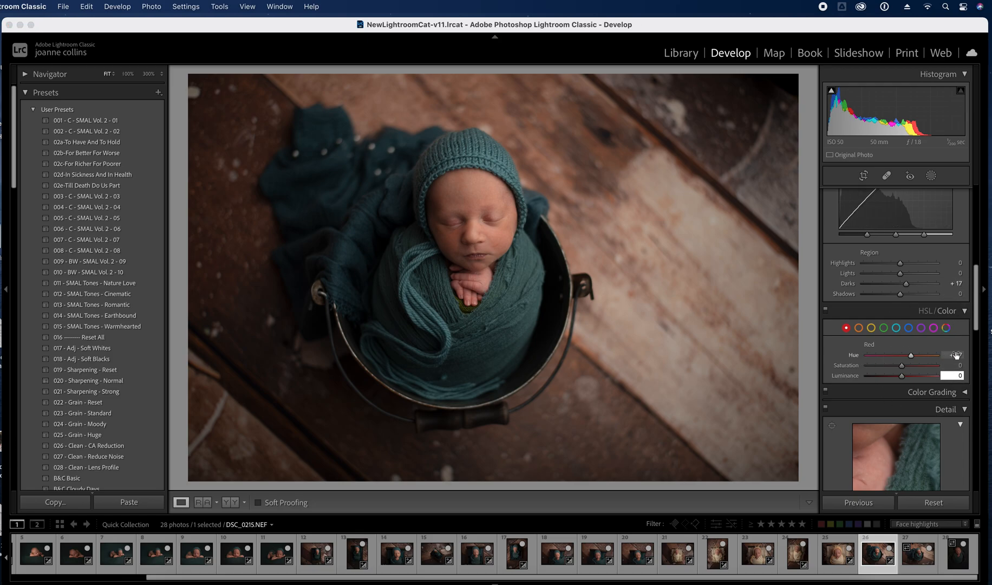
Set Orange Saturation to -16 and the overall Saturation to +6 for DSC_0215
left_click(860, 329)
left_click_drag(902, 365, 895, 366)
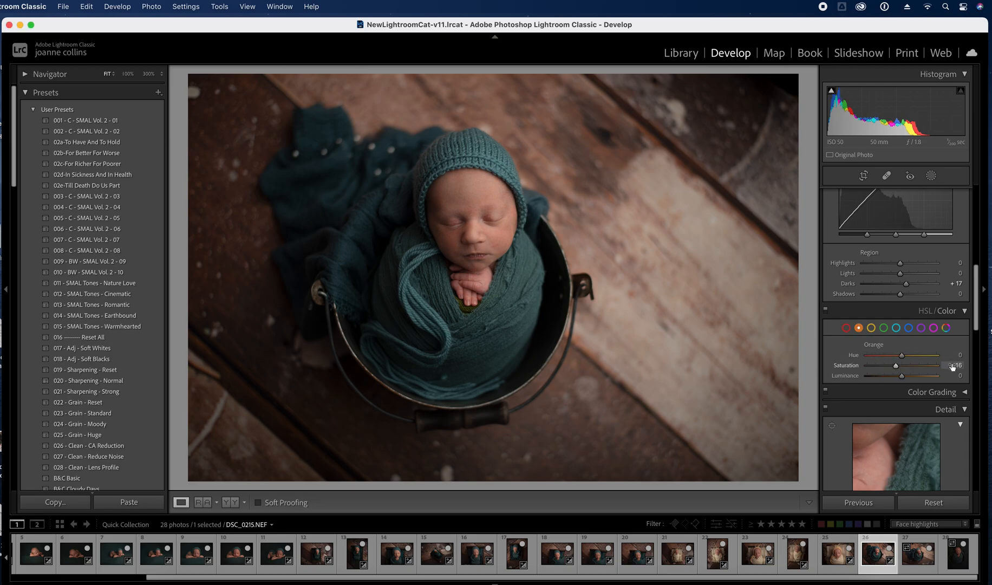
left_click_drag(977, 332, 979, 170)
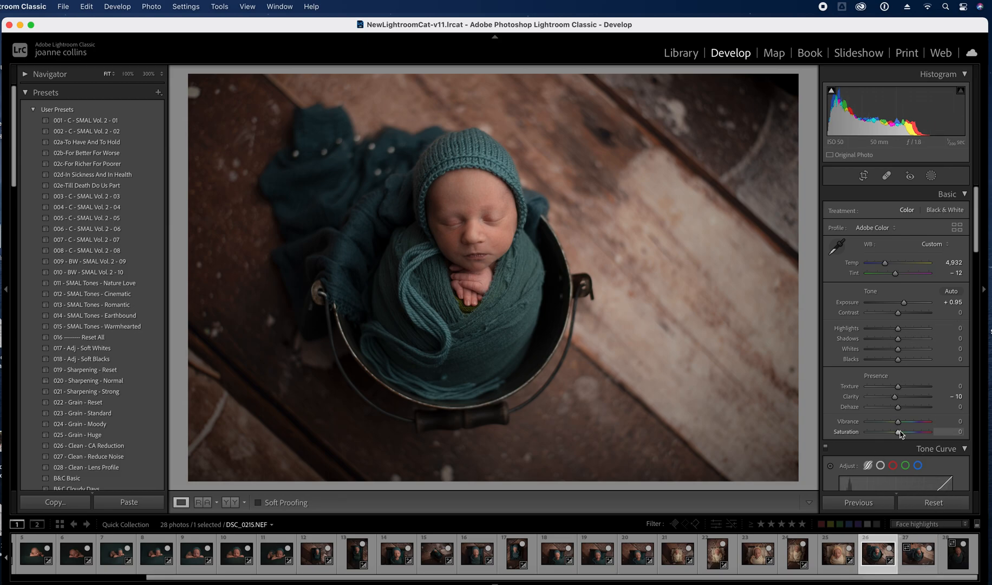
left_click_drag(900, 431, 902, 432)
Synchronize DSC_0215's develop settings, without masking, to the next photo of the baby in the bucket
left_click(904, 535, "super")
left_click(865, 503)
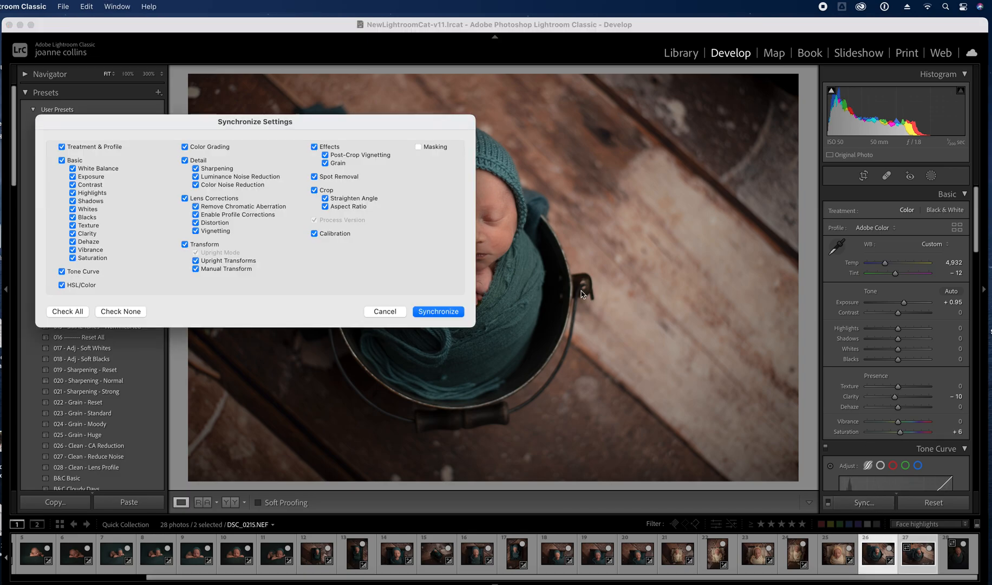
left_click(439, 313)
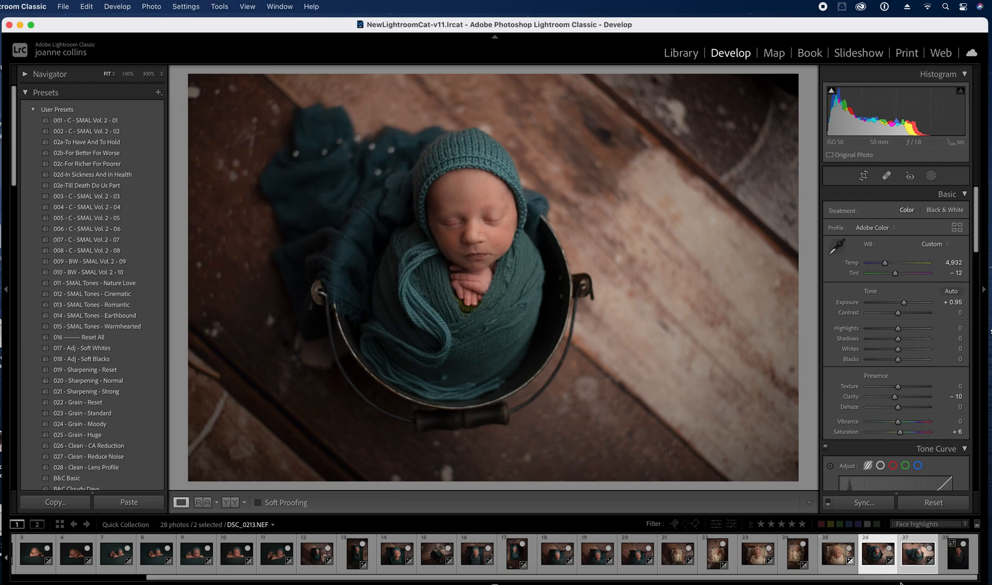
Paint a brush mask with the "august fingers" effect over the baby's hands in DSC_0215, and hide the mask overlay
left_click(877, 555)
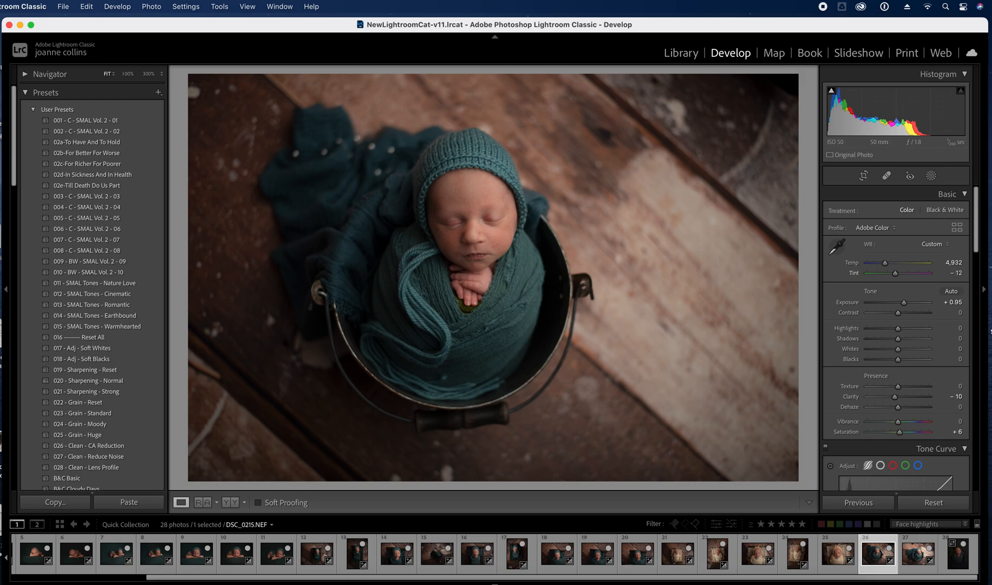
left_click(932, 176)
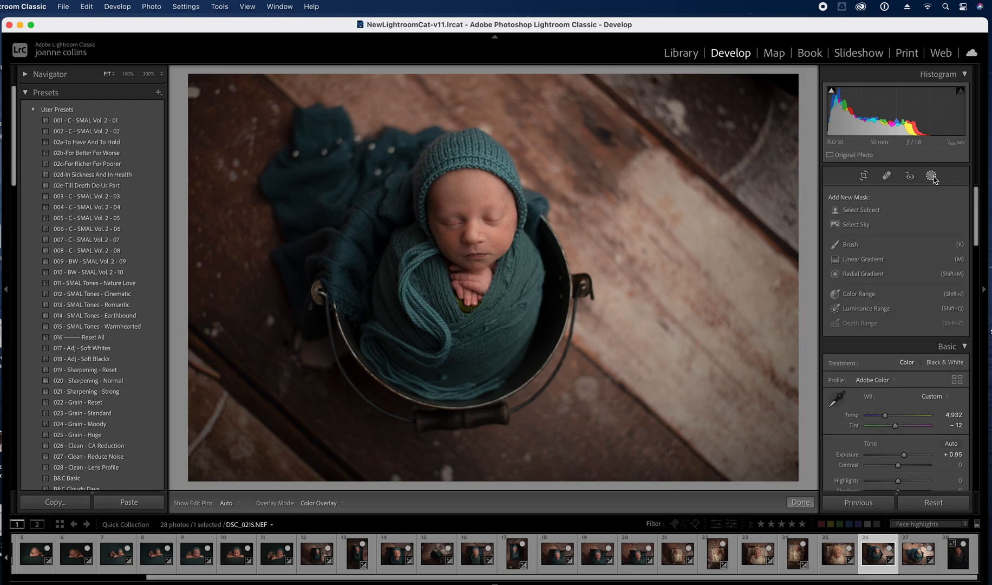
left_click(850, 246)
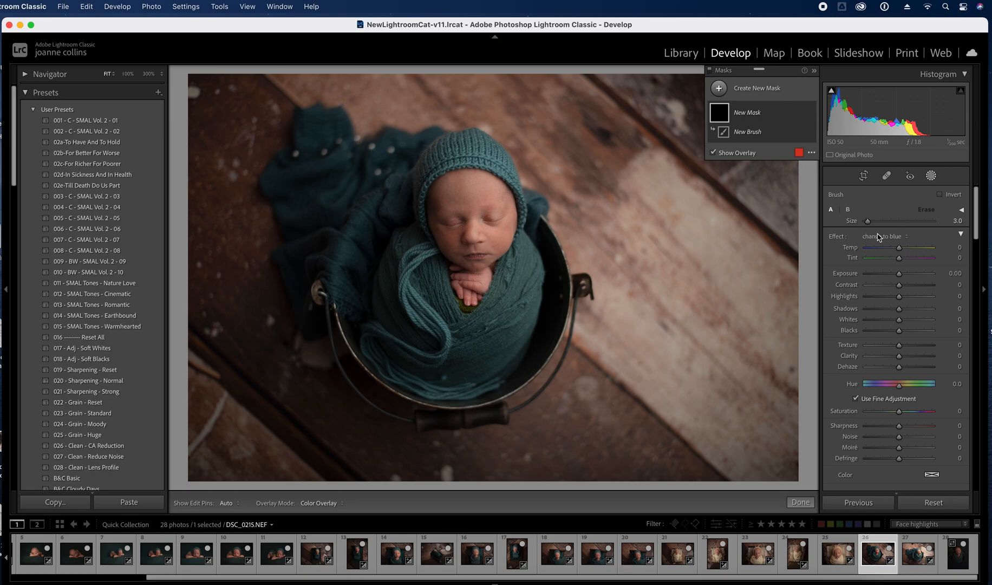
left_click(907, 238)
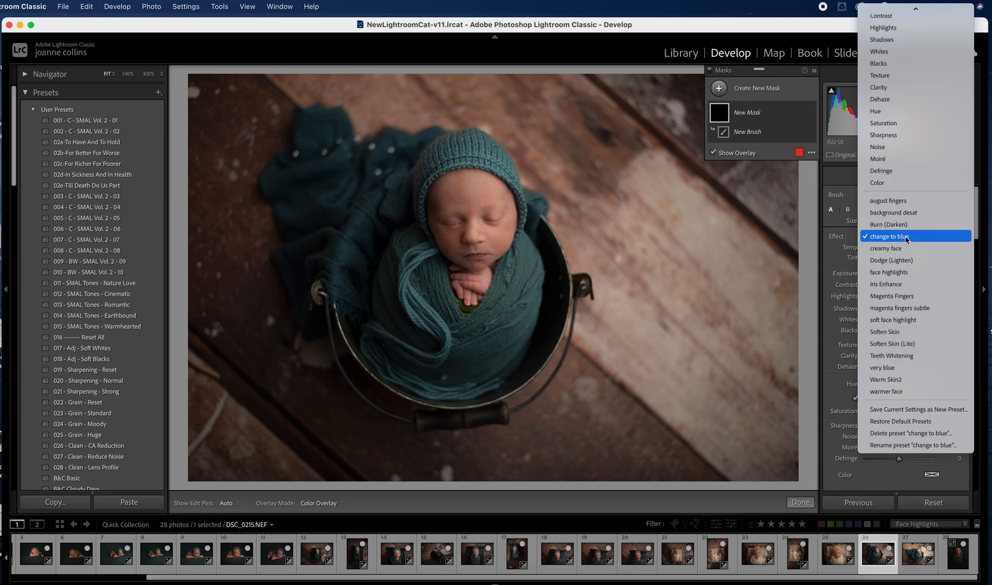
left_click(903, 201)
left_click(713, 153)
mouse_move(453, 270)
left_mouse_down()
mouse_move(473, 302)
mouse_move(488, 272)
mouse_move(465, 275)
mouse_move(465, 297)
mouse_move(488, 282)
left_mouse_up()
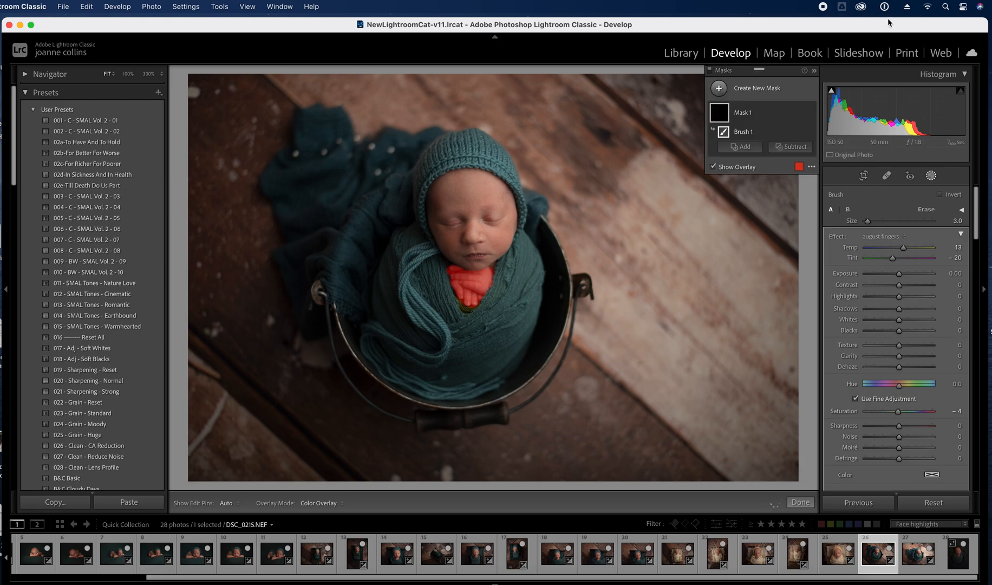
left_click(713, 167)
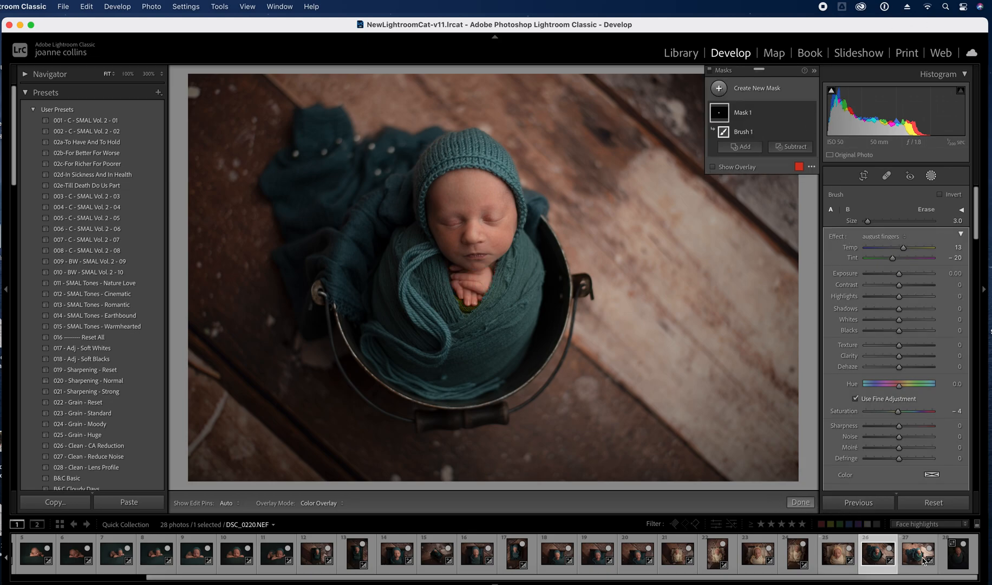
Set Exposure to +0.60 and Highlights to -41 for DSC_0220
left_click(923, 559)
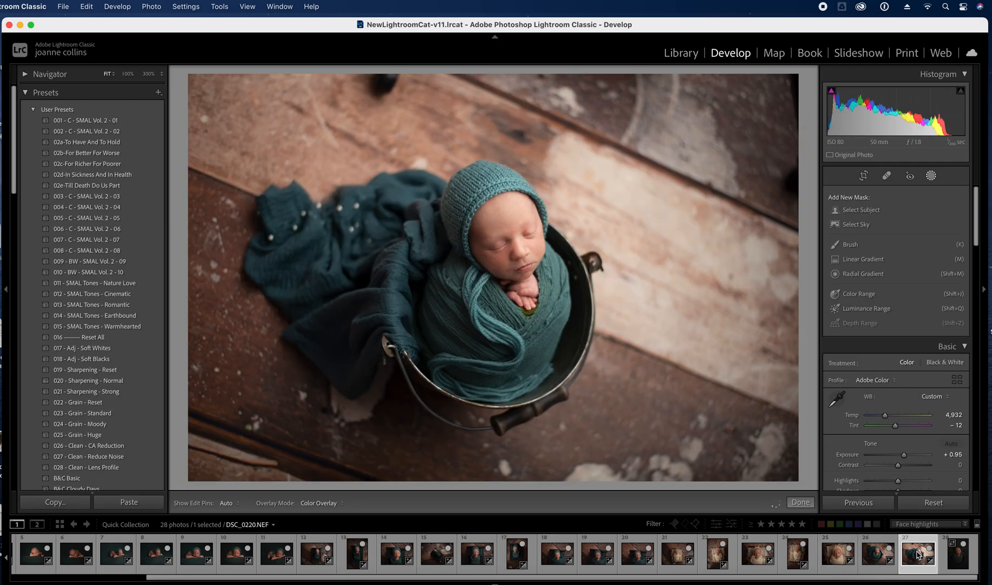
left_click(802, 502)
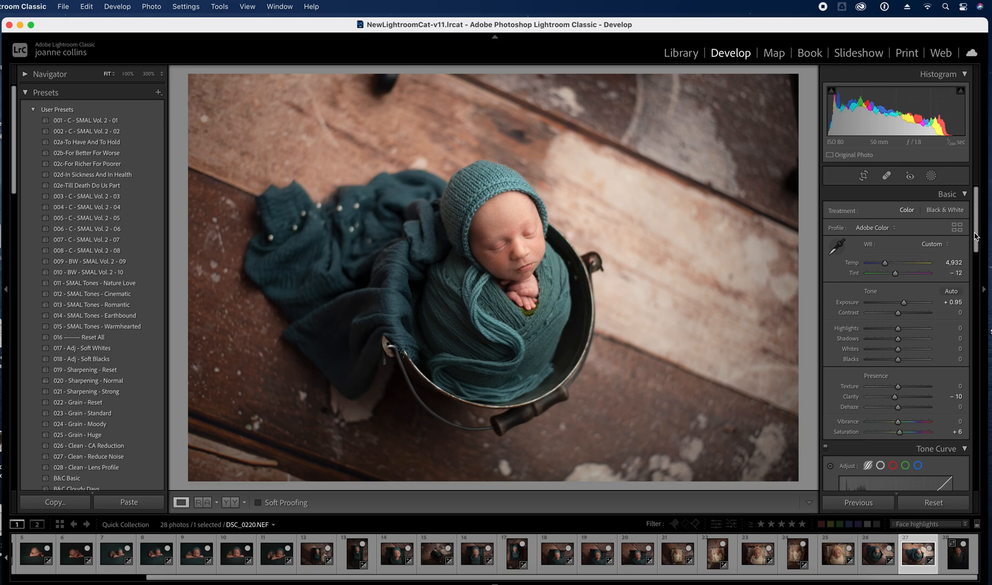
left_click_drag(905, 303, 886, 329)
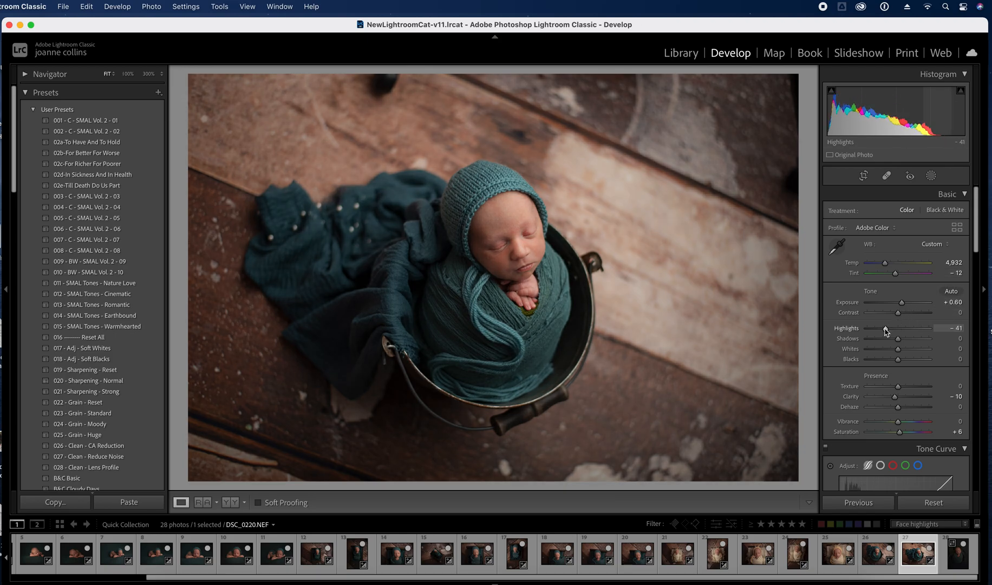
Paint a brush mask with the "august fingers" effect over the baby's hands in DSC_0220, and finish masking
left_click(932, 176)
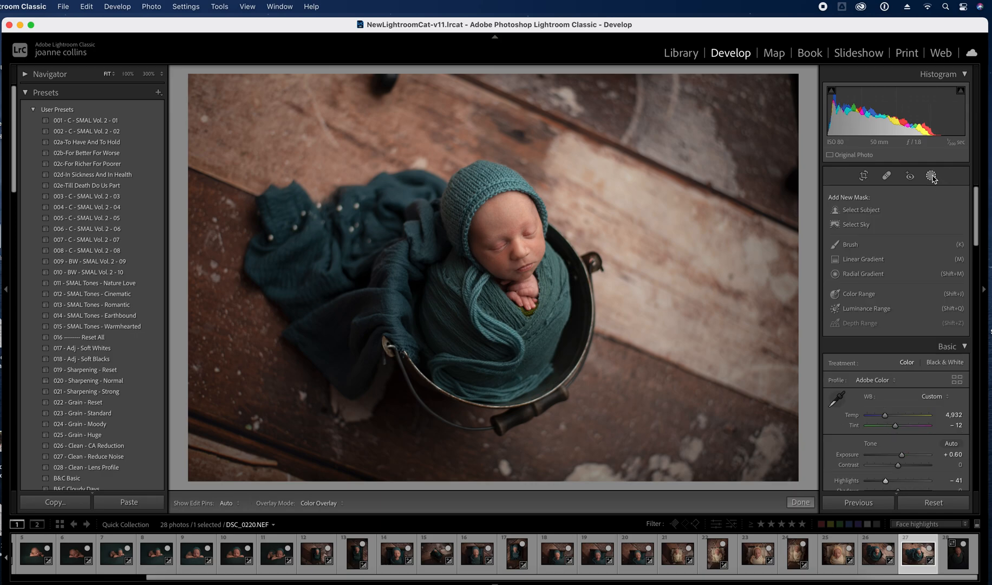
left_click(857, 246)
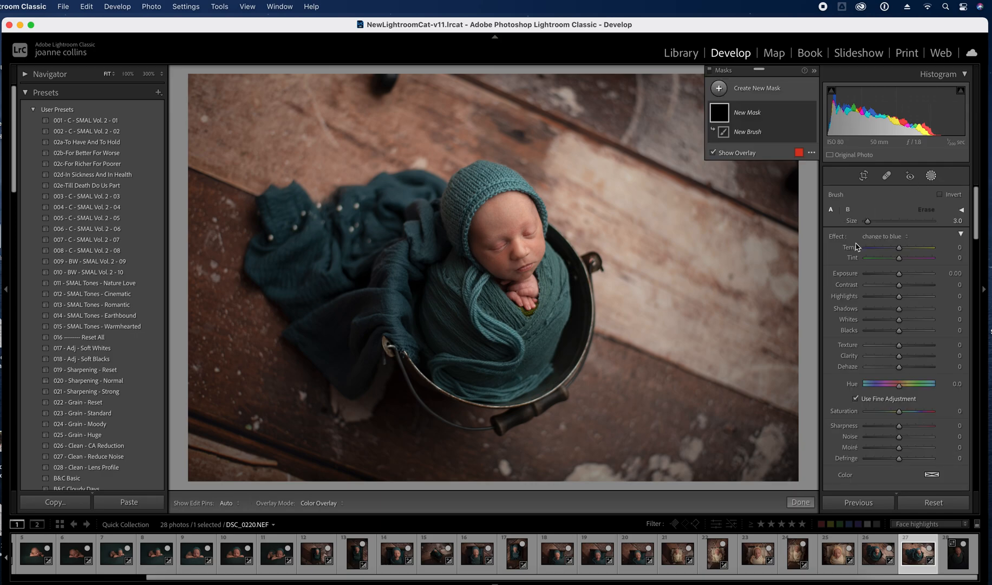
left_click(908, 237)
left_click(889, 196)
mouse_move(508, 289)
left_mouse_down()
mouse_move(527, 305)
mouse_move(533, 292)
mouse_move(532, 304)
mouse_move(535, 282)
mouse_move(513, 287)
left_mouse_up()
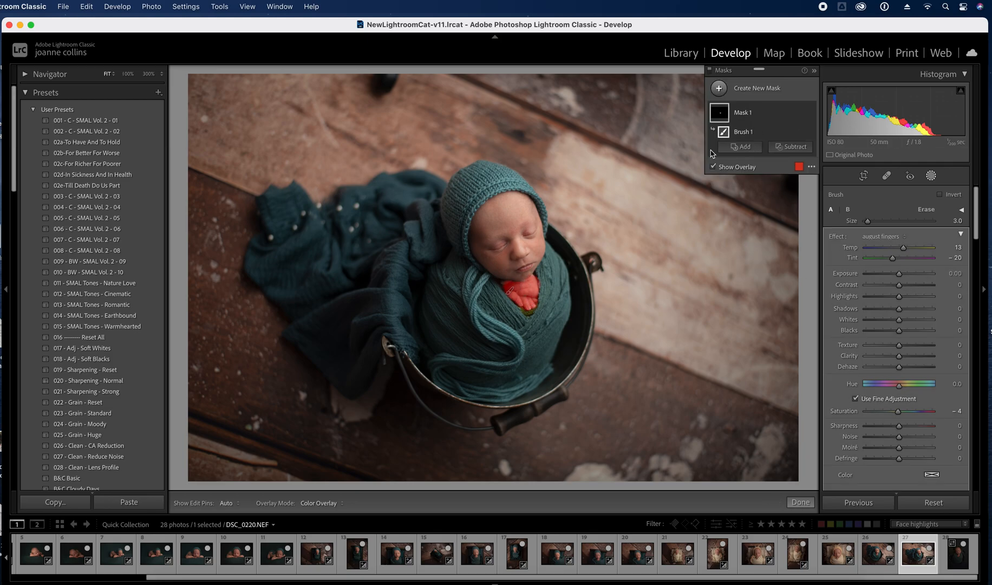
left_click(713, 167)
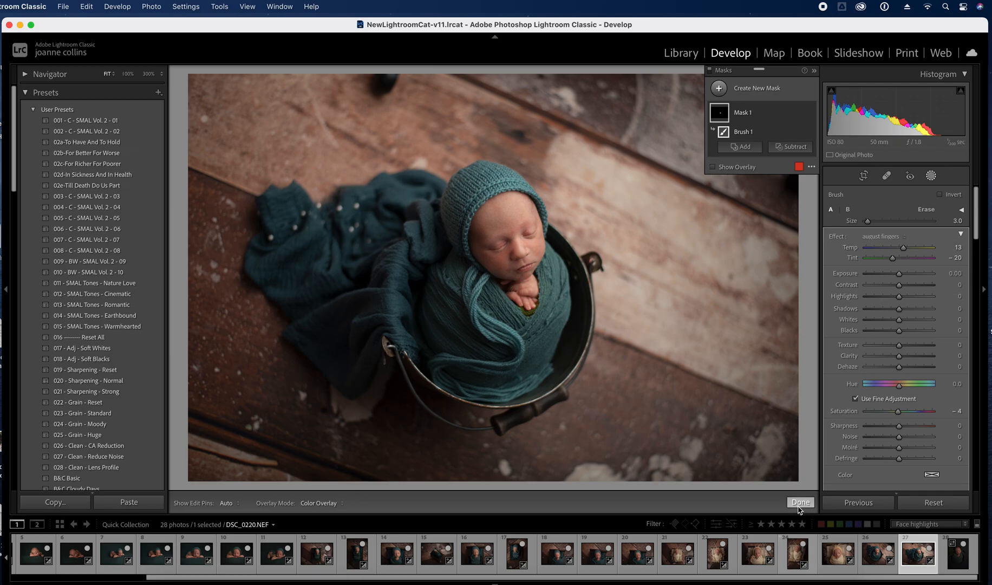
left_click(801, 502)
Open DSC_0221, the last photo in the filmstrip, and raise its Exposure to +1.40
left_click(960, 561)
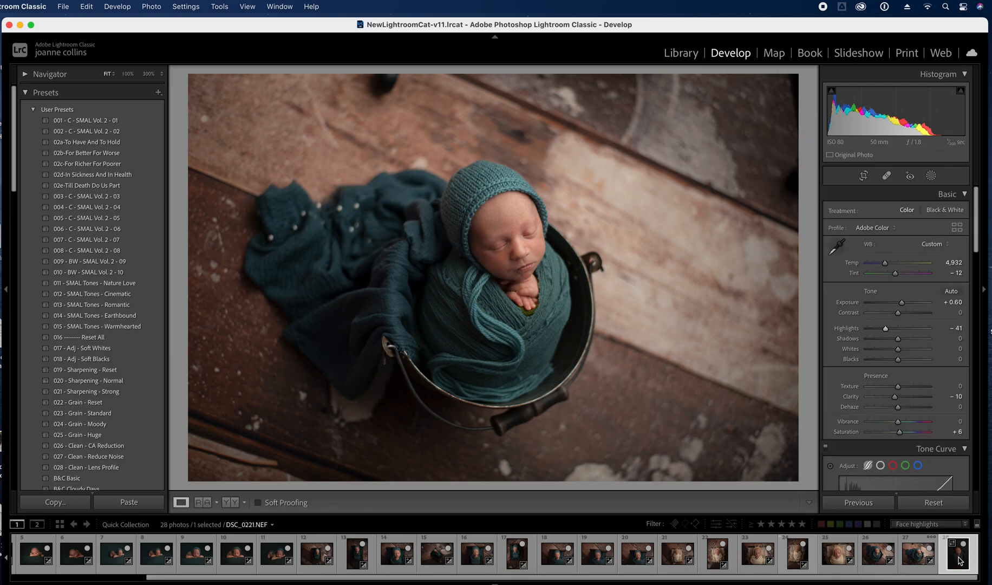
left_click_drag(898, 302, 908, 304)
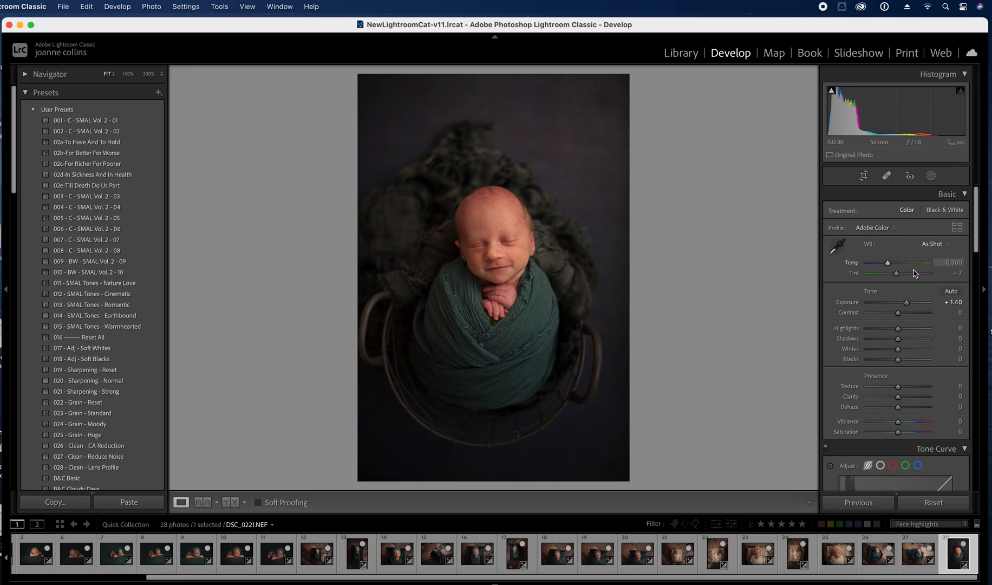
Try a cooler temperature of 4.5K and the Auto white balance on DSC_0221, and restore the As Shot white balance
left_click_drag(887, 263, 884, 265)
key("super+z")
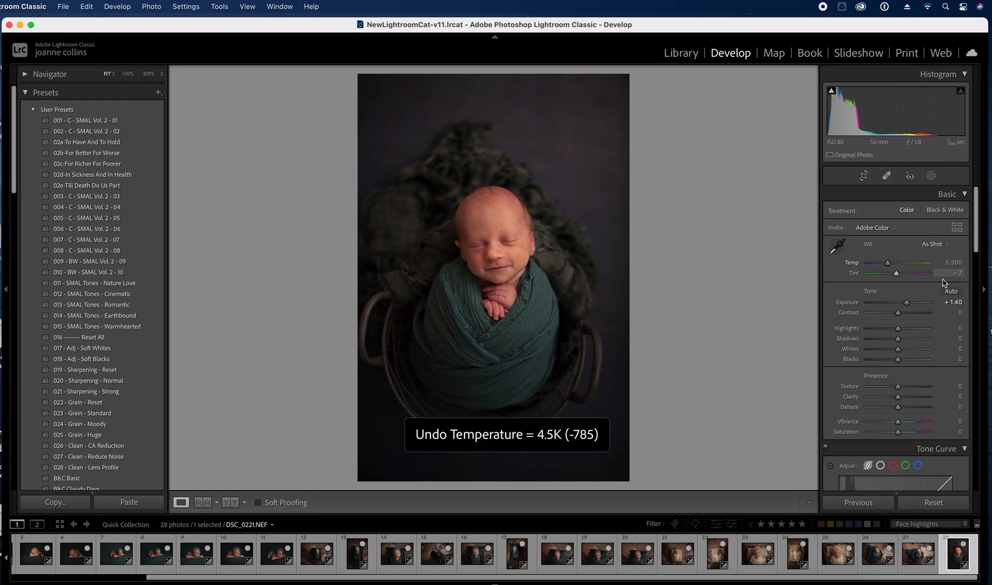
left_click(933, 245)
key("Return")
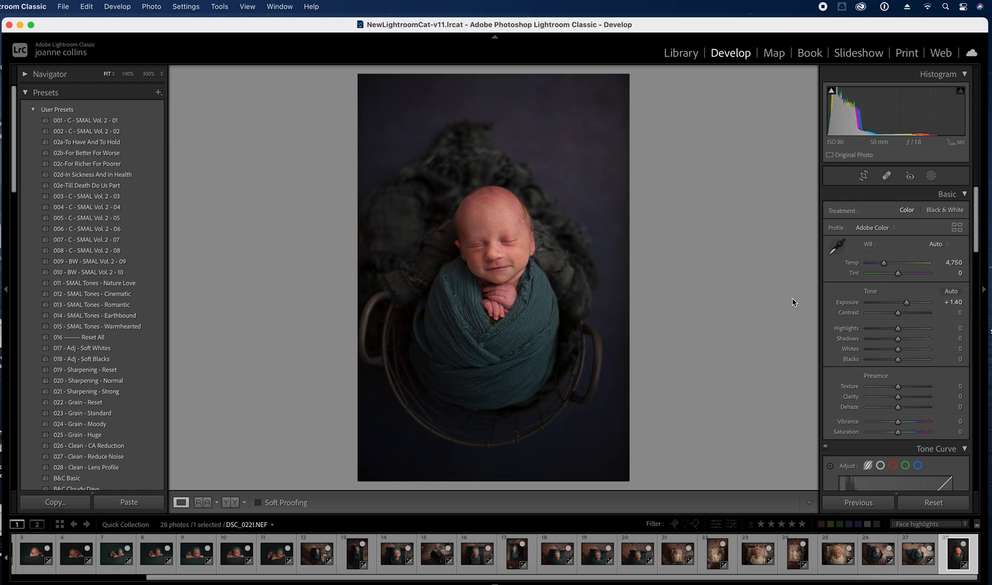
left_click(937, 244)
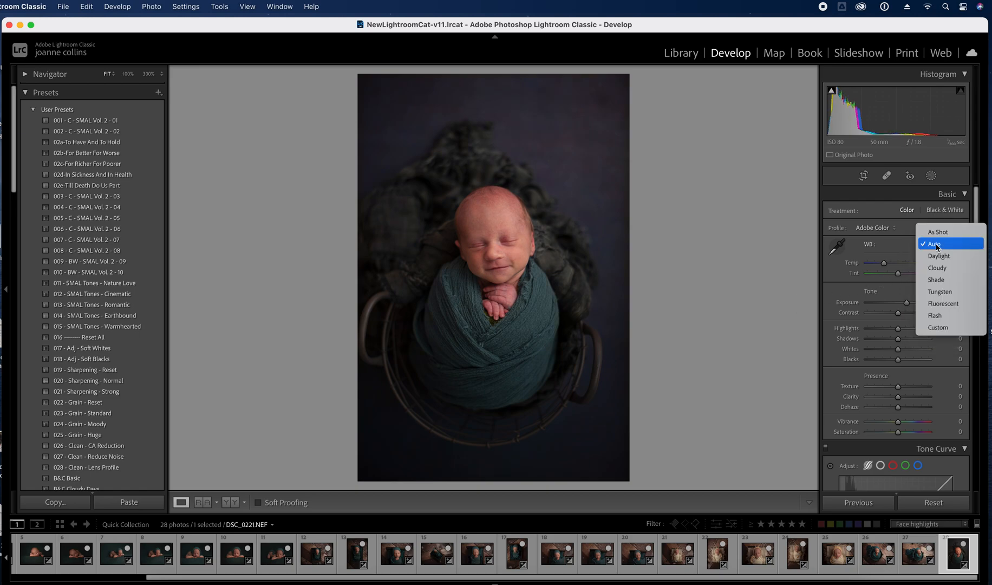
left_click(941, 232)
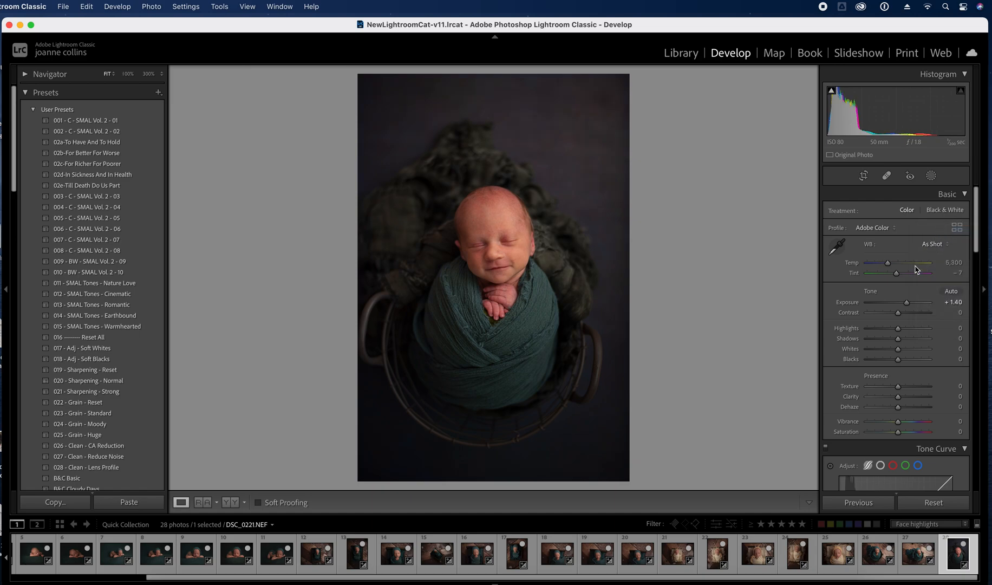
Cool the white balance Temp to 5,033 and set Clarity to -10 for DSC_0221
left_click_drag(890, 265, 888, 267)
scroll(975, 252, "down", 1)
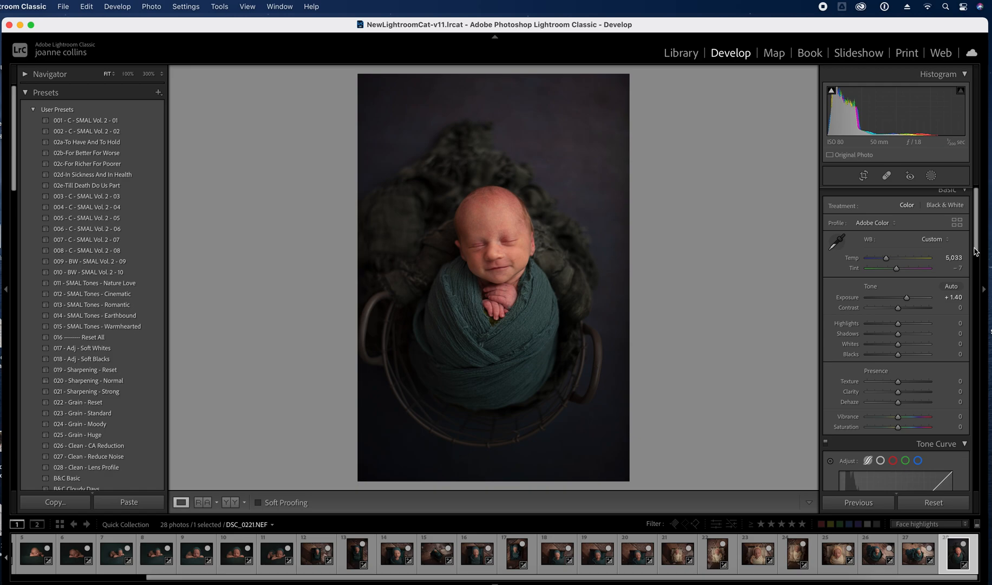
scroll(975, 251, "down", 1)
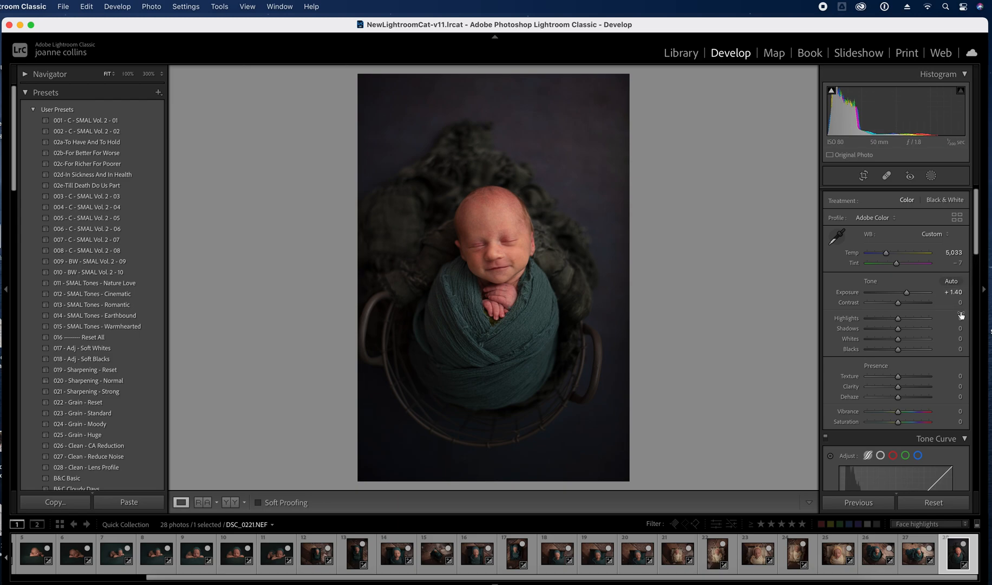
left_click(956, 387)
type("-1")
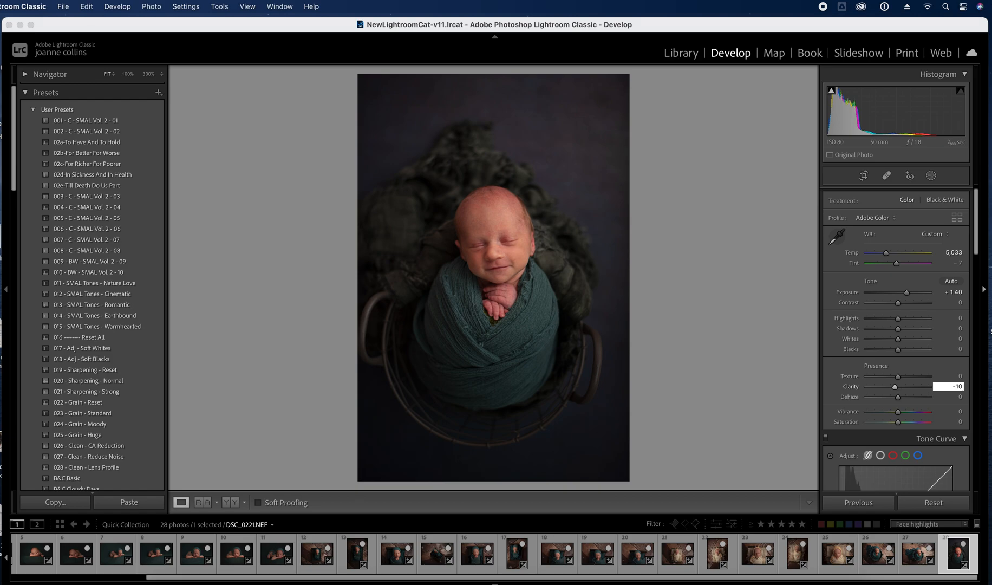
type("0")
key("Return")
Raise the tone curve's Darks region to +10 for DSC_0221
left_click_drag(975, 245, 976, 292)
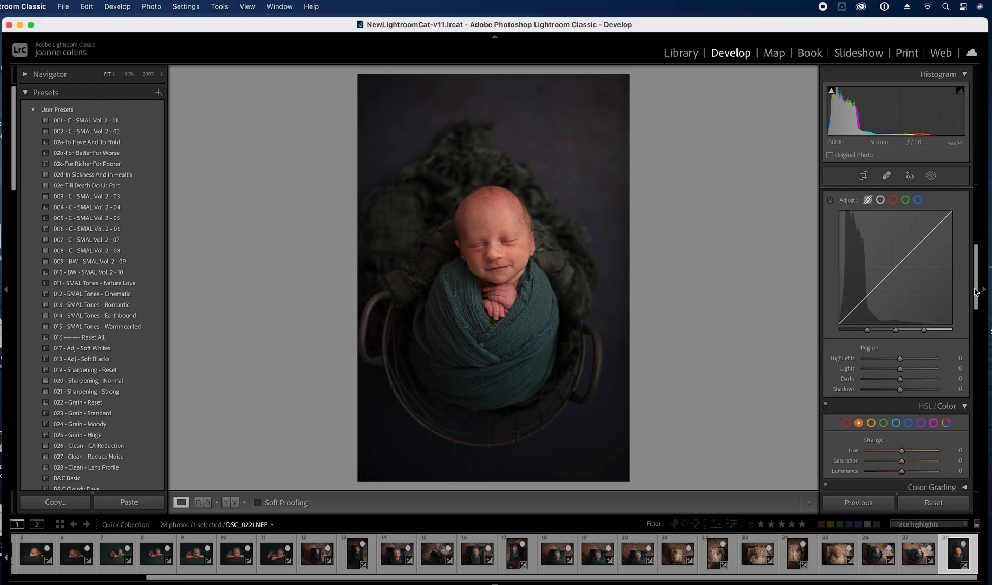
left_click(909, 380)
left_click_drag(910, 383, 903, 384)
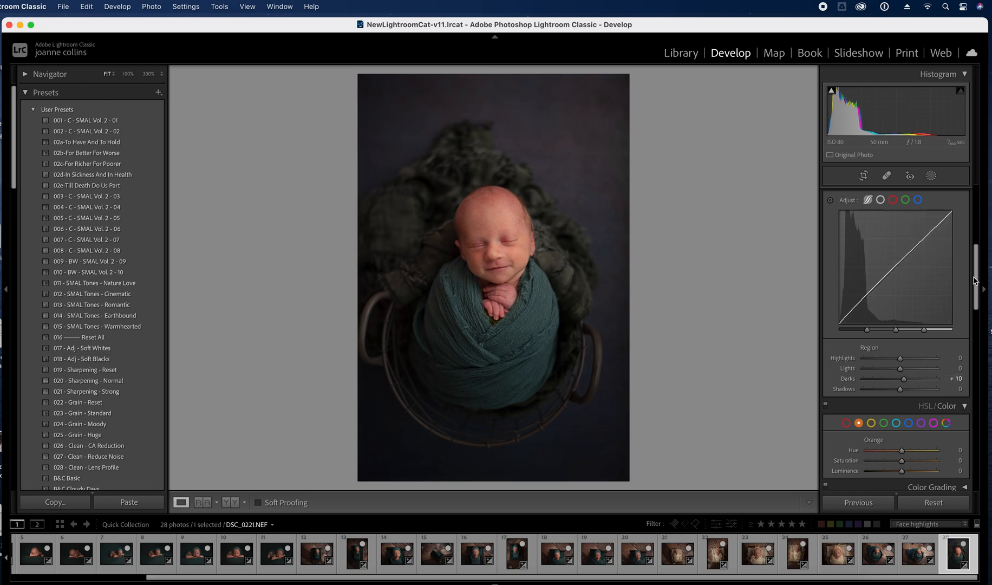
Set Red Hue to +31 and Red Luminance to +17 for DSC_0221
left_click(846, 426)
left_click(922, 451)
key("super+z")
left_click(915, 453)
left_click(920, 471)
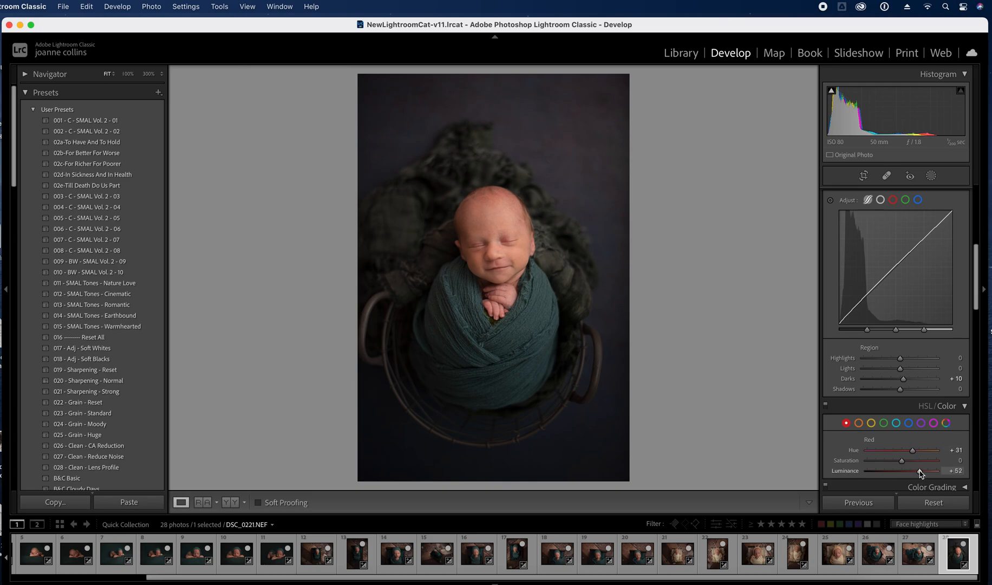
key("super+z")
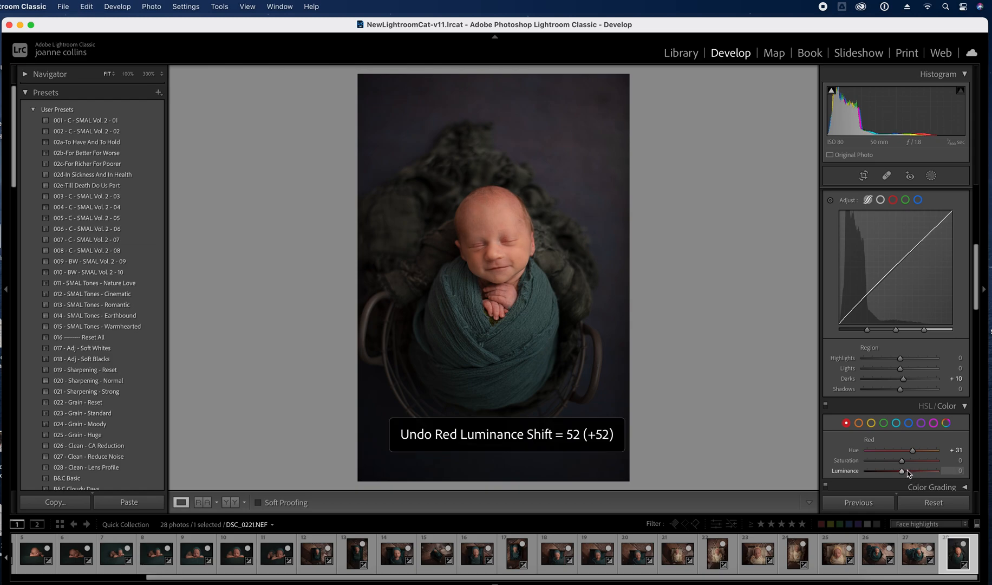
left_click(909, 471)
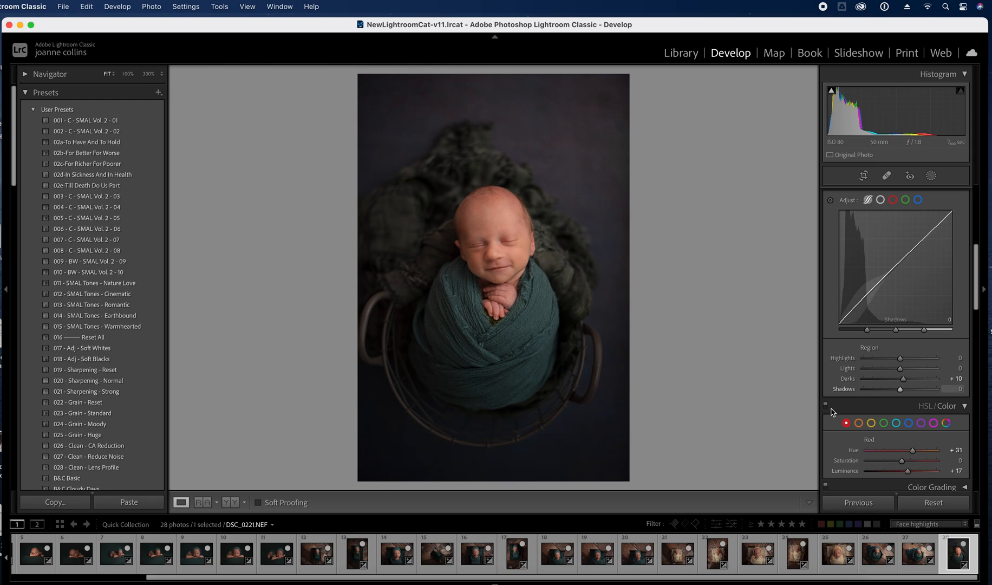
Set Orange Saturation to -12 for DSC_0221, and try an Orange Hue of +6 before undoing that hue shift
left_click(859, 423)
left_click(895, 460)
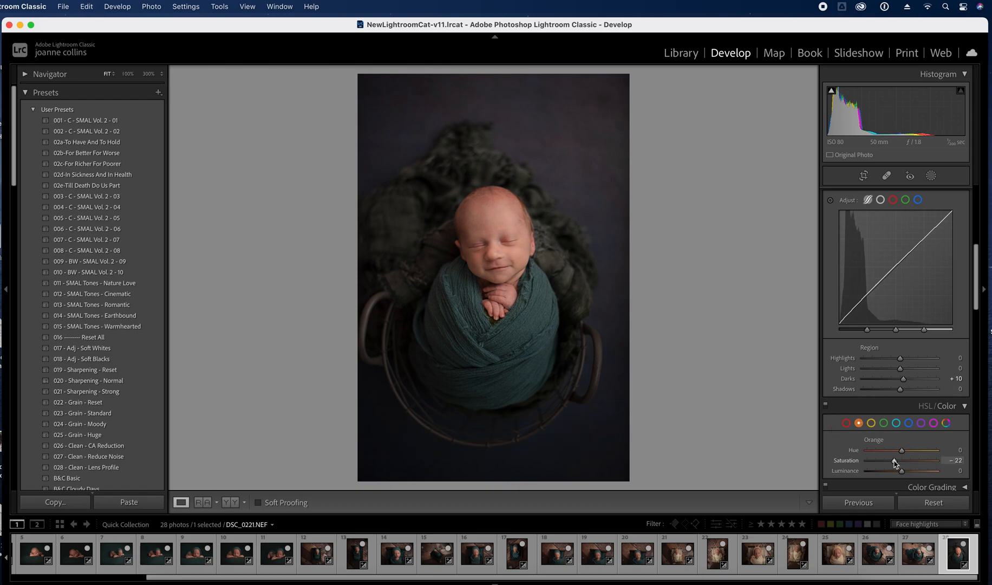
left_click_drag(895, 461, 898, 461)
mouse_move(903, 452)
left_mouse_down()
mouse_move(890, 451)
mouse_move(905, 454)
left_mouse_up()
key("super+z")
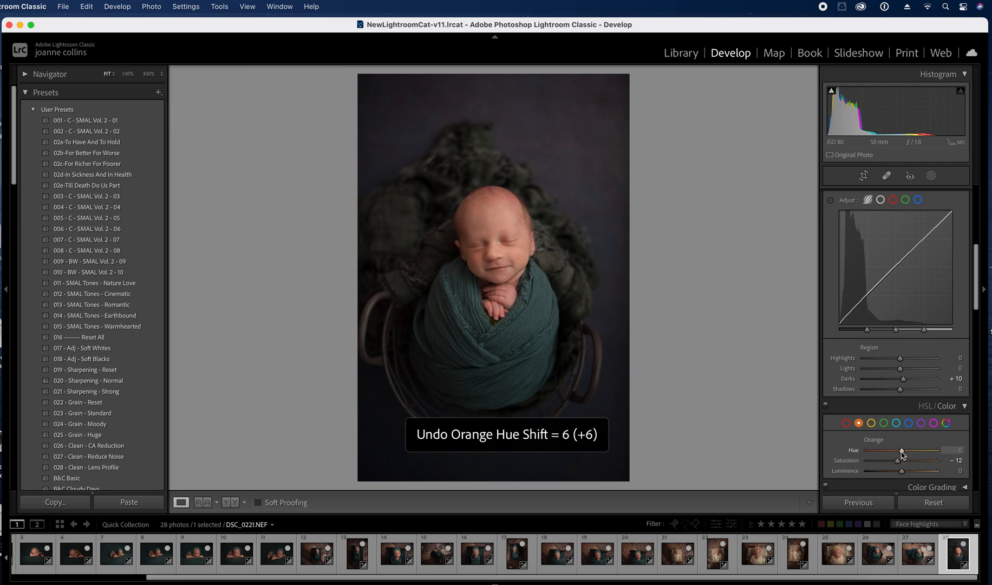
Try extreme Yellow values on DSC_0221, and settle on Yellow Hue +73 and Yellow Saturation -19
left_click(872, 423)
left_click_drag(902, 461, 785, 467)
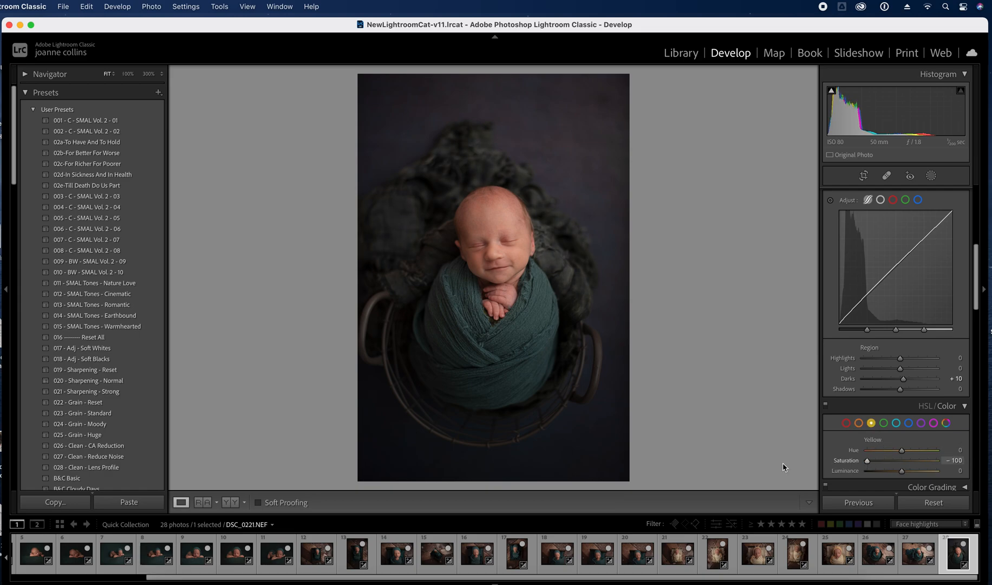
key("super+z")
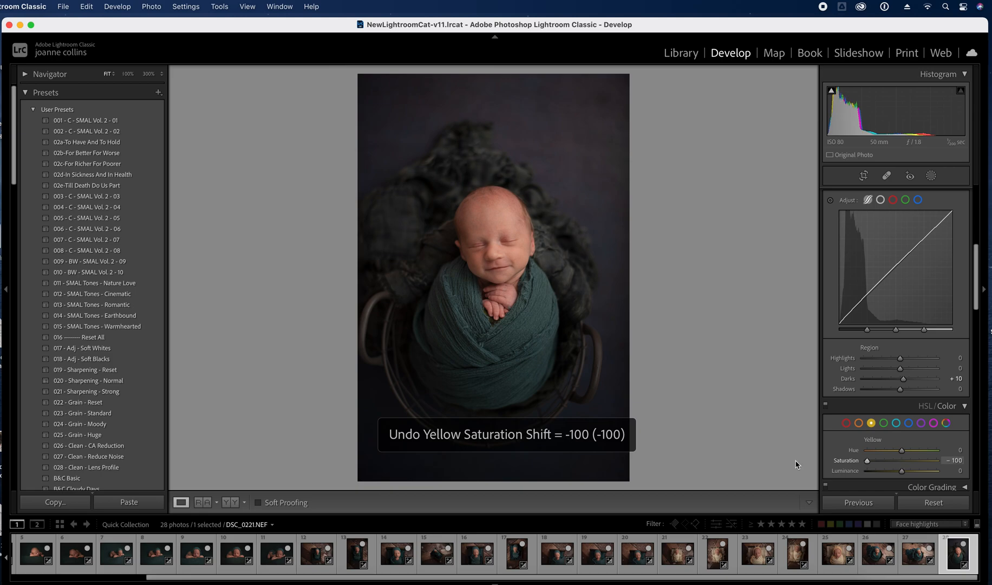
key("super+z")
left_click_drag(903, 450, 930, 458)
key("super+z")
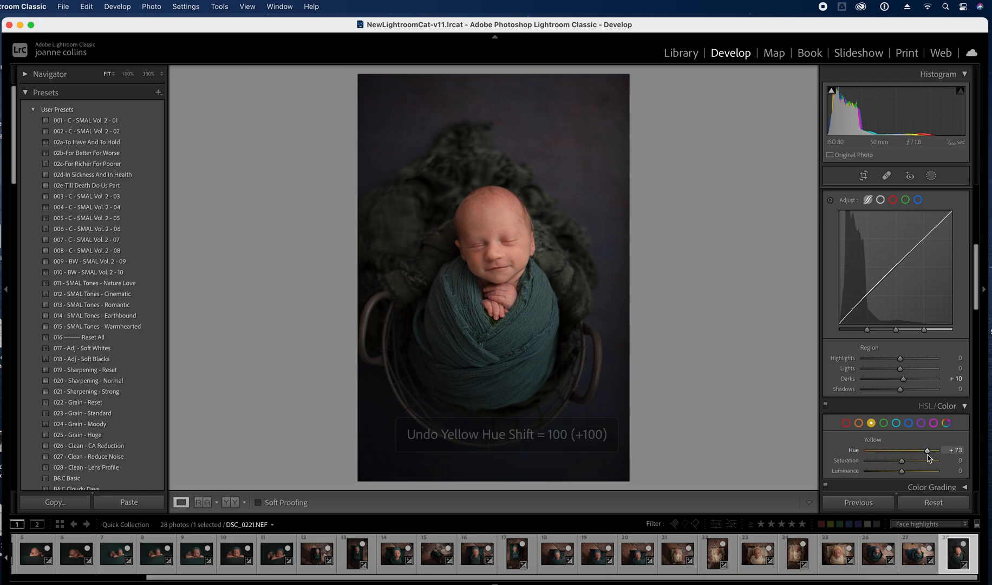
left_click(896, 462)
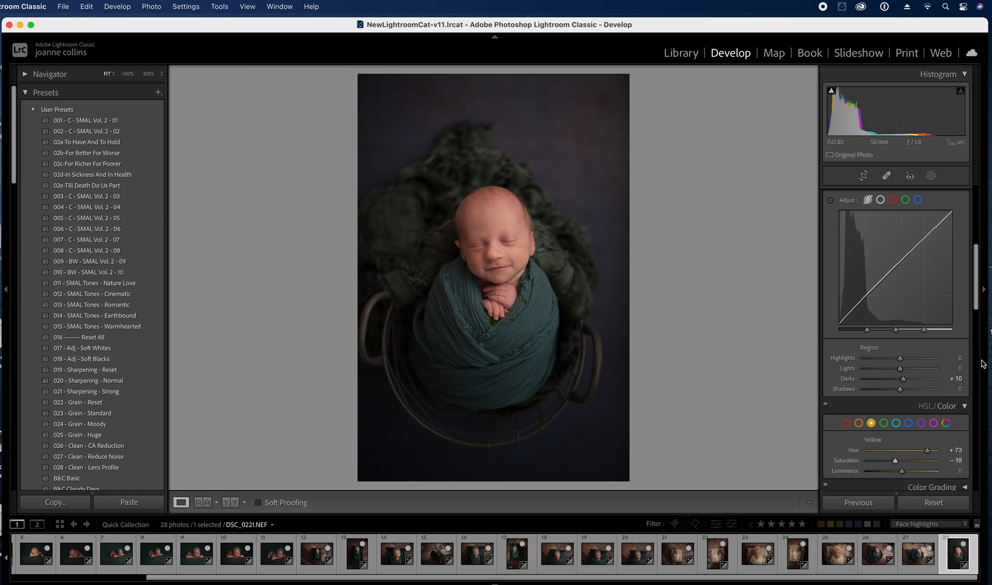
Return to the start of the filmstrip and open the first photo, DSC_0139
left_click_drag(976, 295, 979, 179)
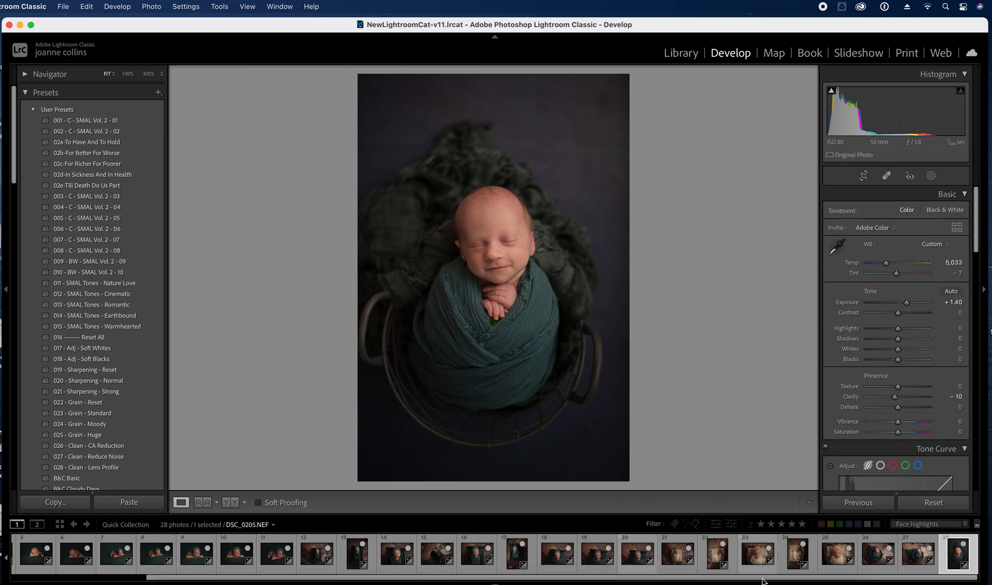
left_click_drag(758, 579, 501, 577)
left_click(31, 553)
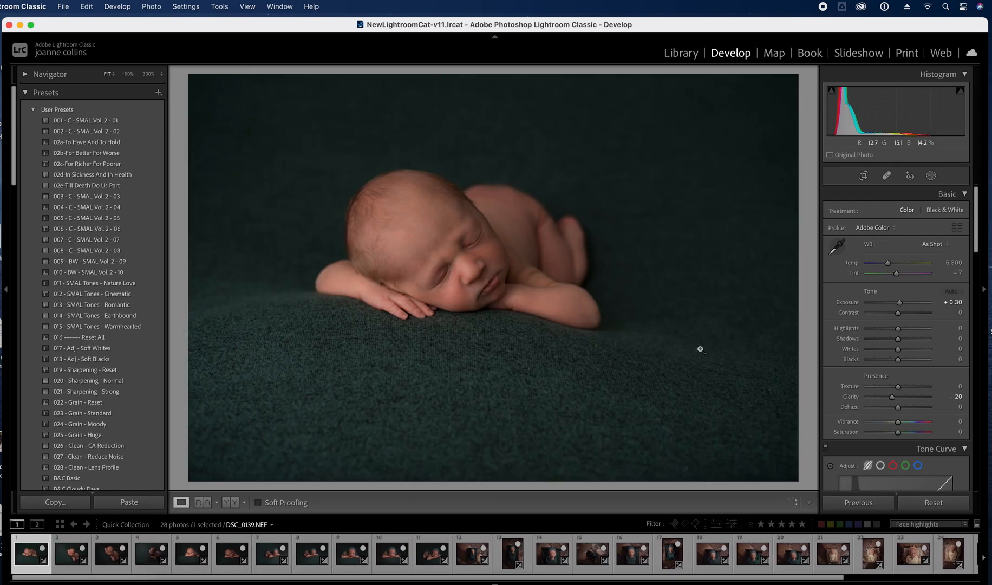
Crop DSC_0139 tighter around the baby at the original aspect ratio, trimming the empty blanket and backdrop
left_click(864, 176)
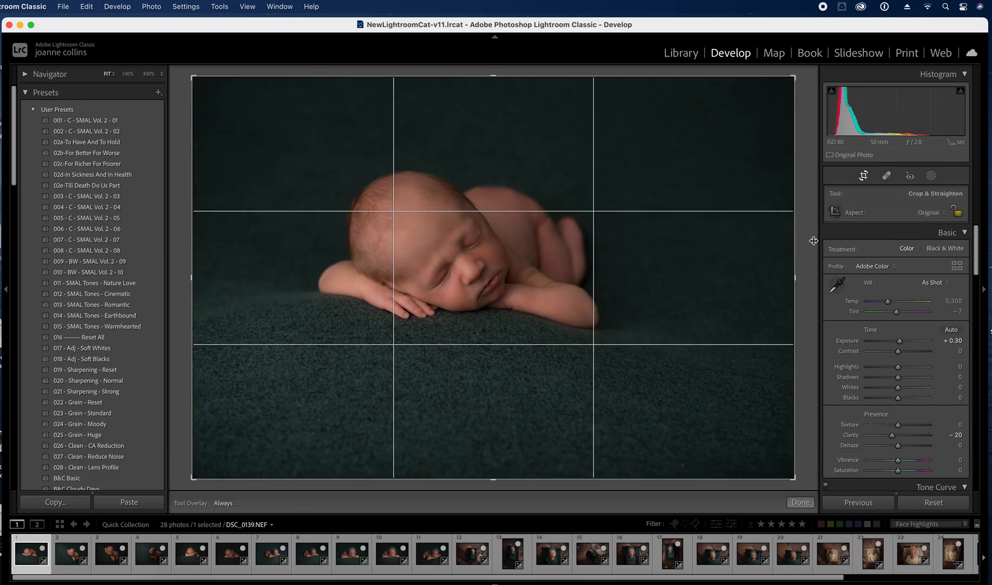
mouse_move(797, 480)
left_mouse_down()
mouse_move(767, 459)
mouse_move(789, 466)
left_mouse_up()
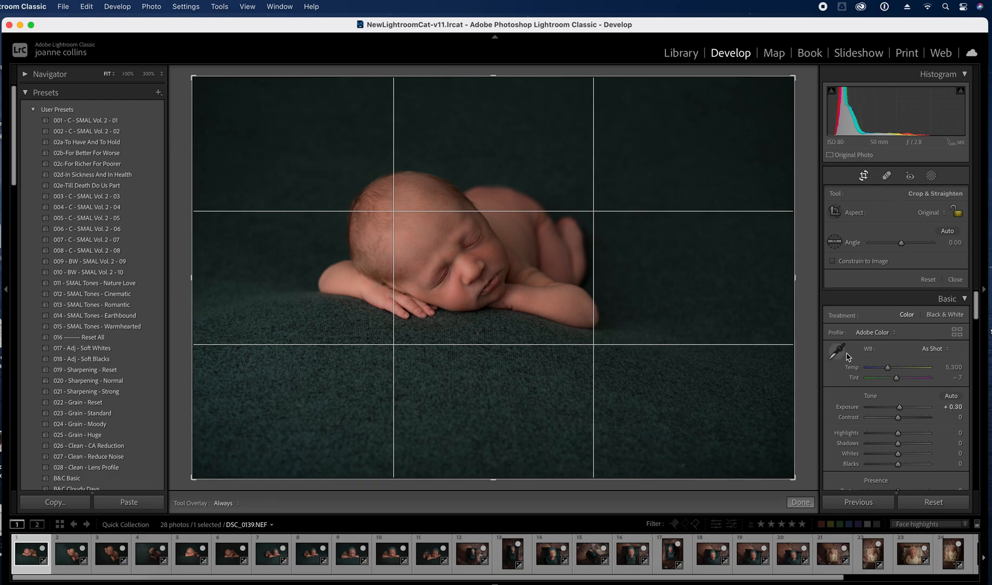
left_click_drag(792, 480, 748, 444)
left_click_drag(692, 401, 695, 381)
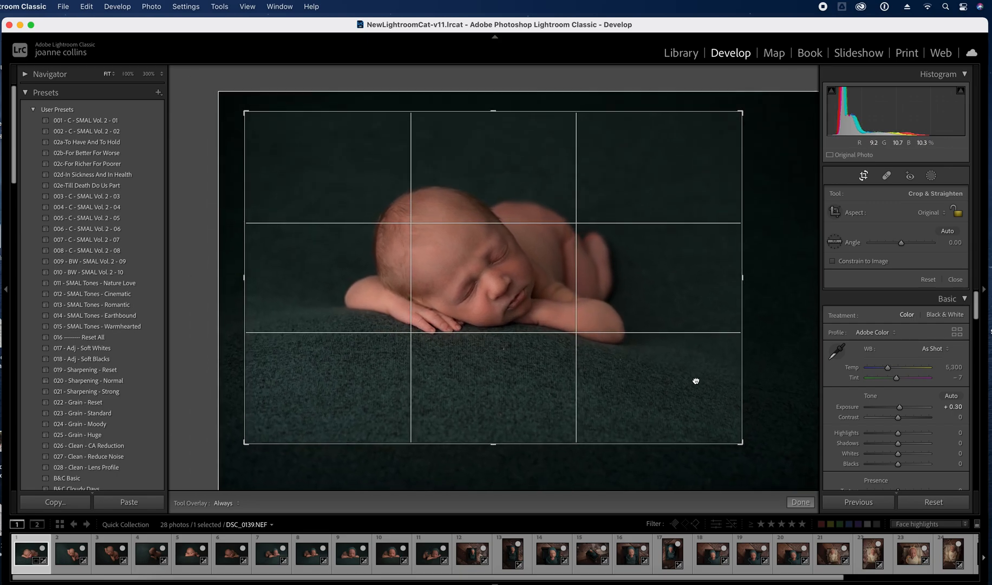
key("Return")
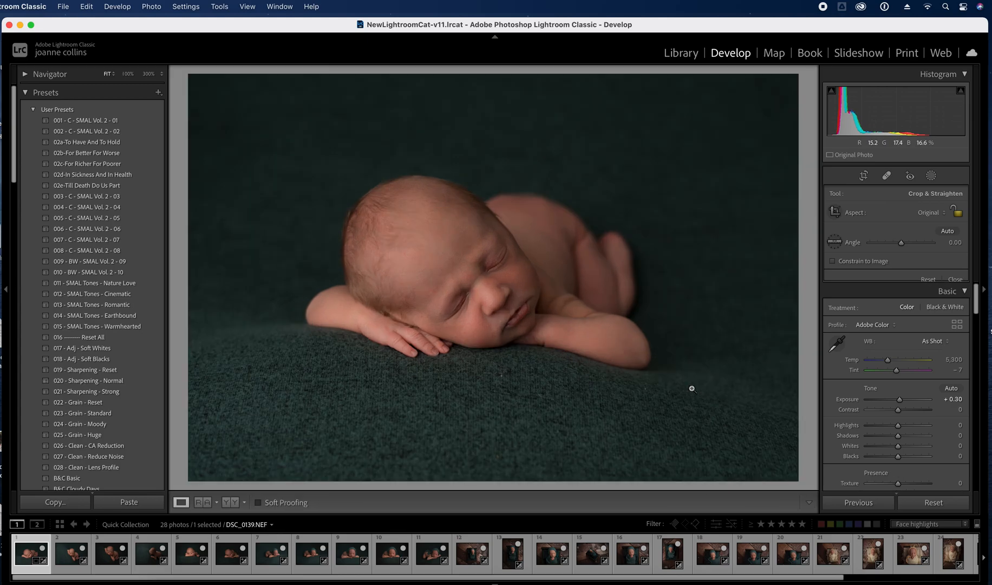
Open DSC_0141 and crop it tighter around the baby, repositioning the photo inside the crop frame
left_click(73, 561)
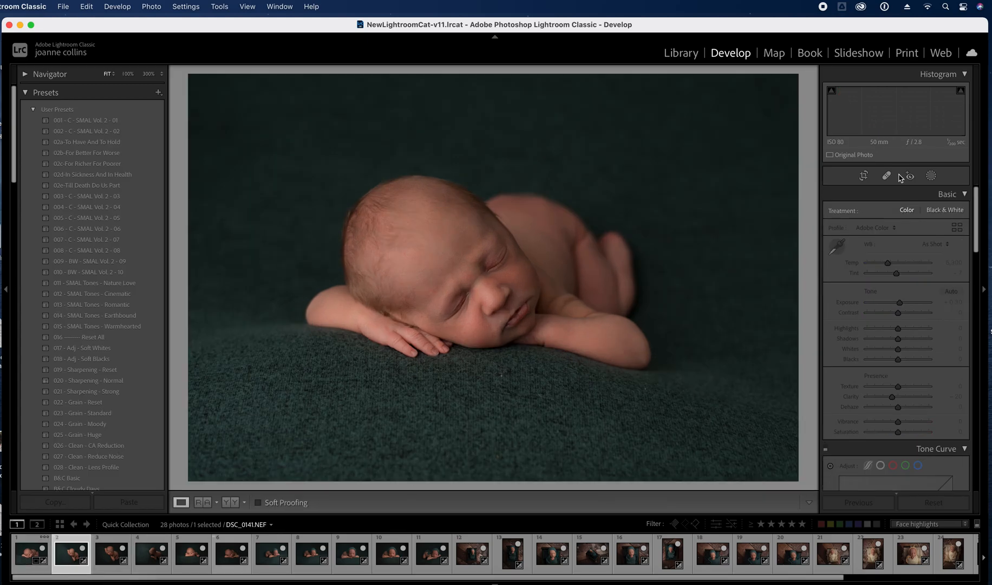
left_click(864, 176)
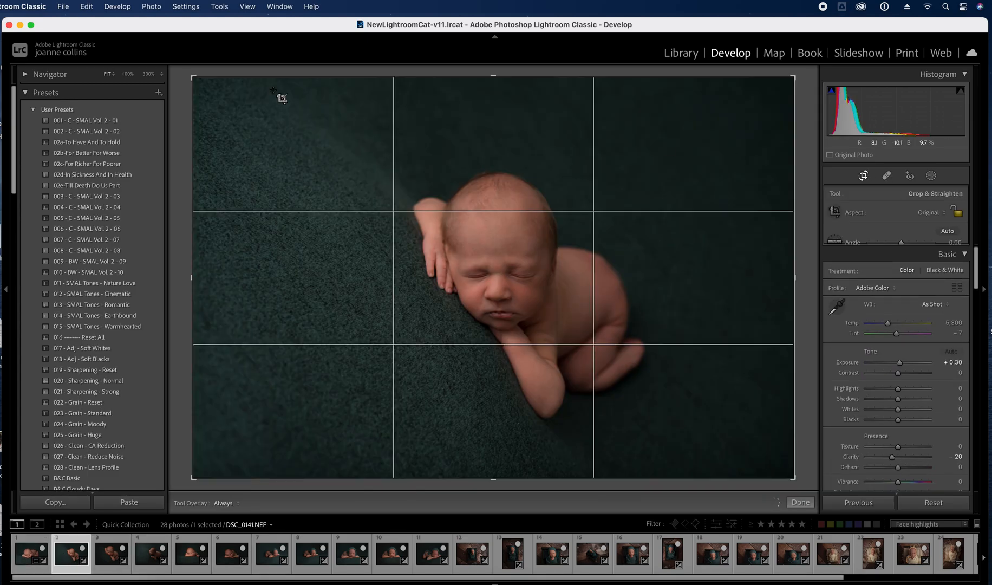
left_click_drag(196, 82, 252, 126)
left_click_drag(497, 276, 509, 282)
key("Return")
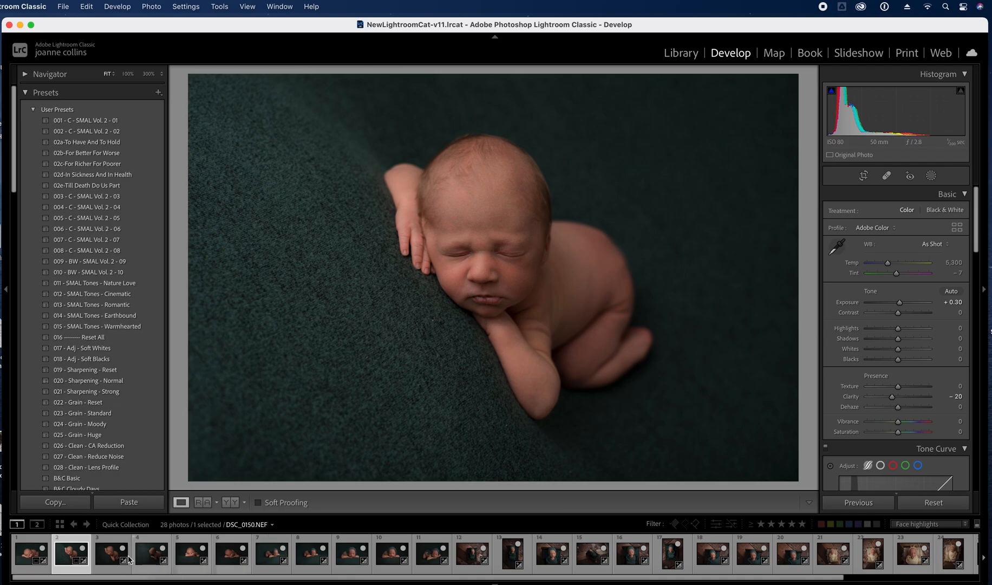
Set DSC_0146's Temp to 4,872 and Exposure to +0.90, and try Highlights at +57 before undoing that change
left_click(128, 559)
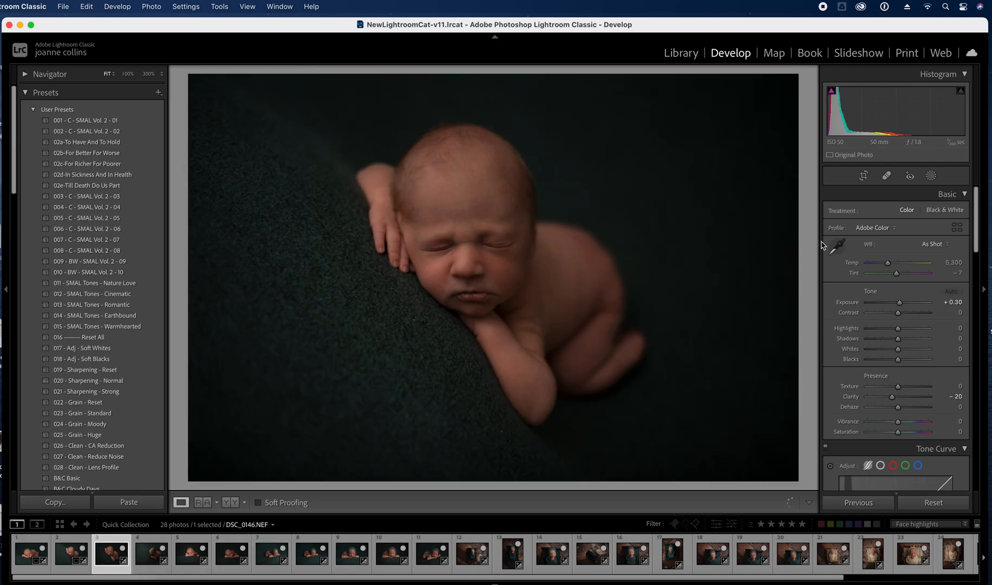
left_click_drag(900, 303, 906, 306)
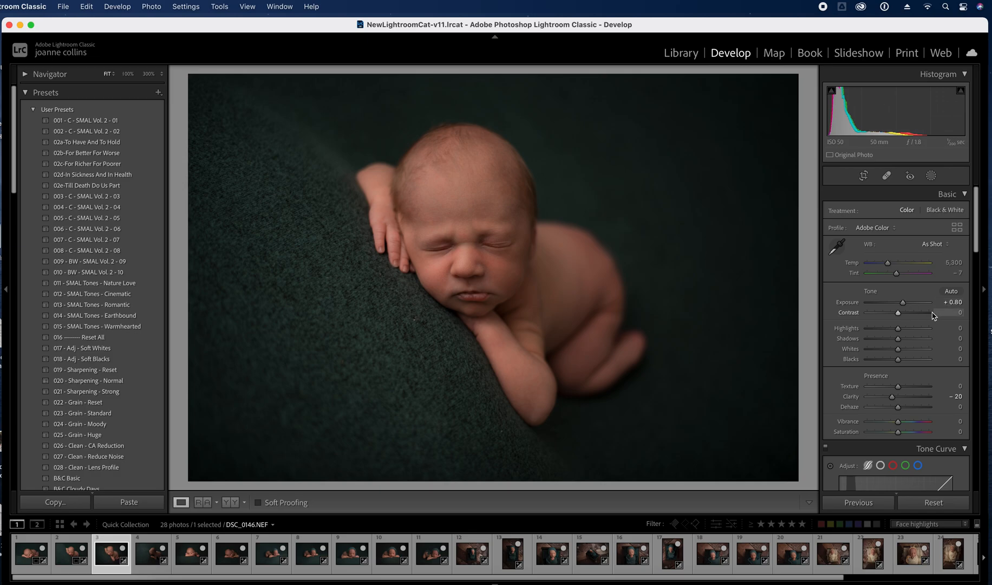
left_click_drag(890, 264, 887, 264)
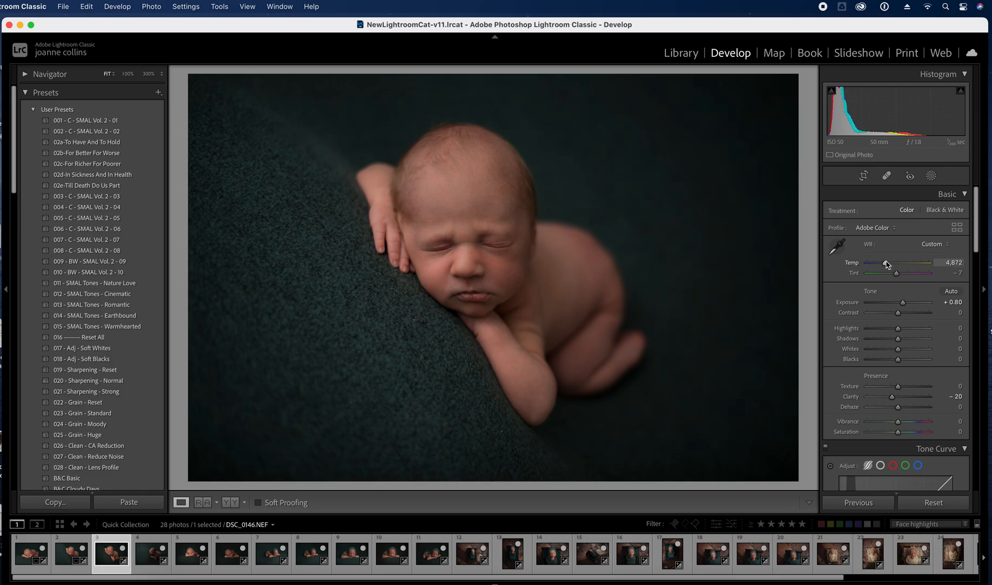
left_click(916, 328)
key("super+z")
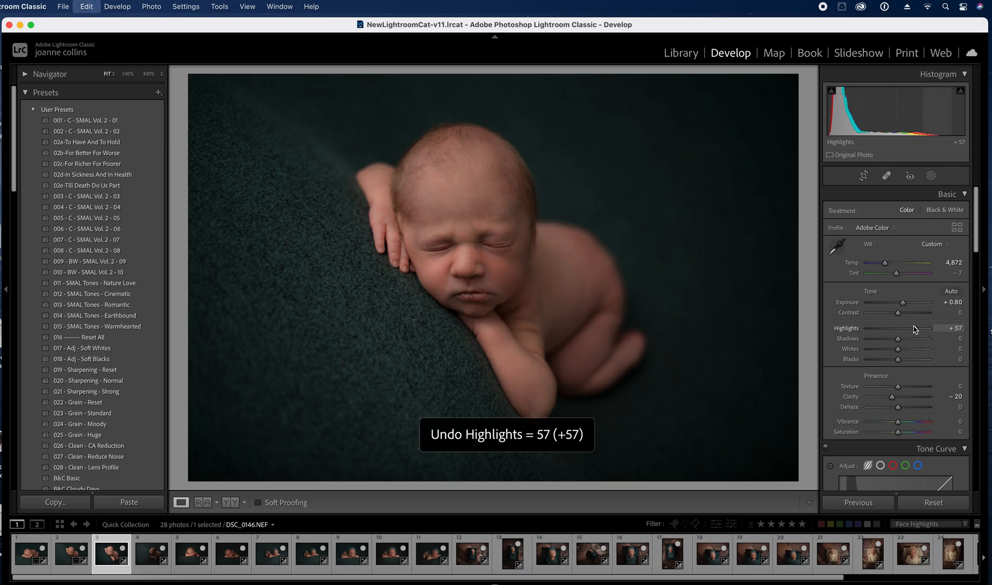
left_click_drag(903, 302, 903, 305)
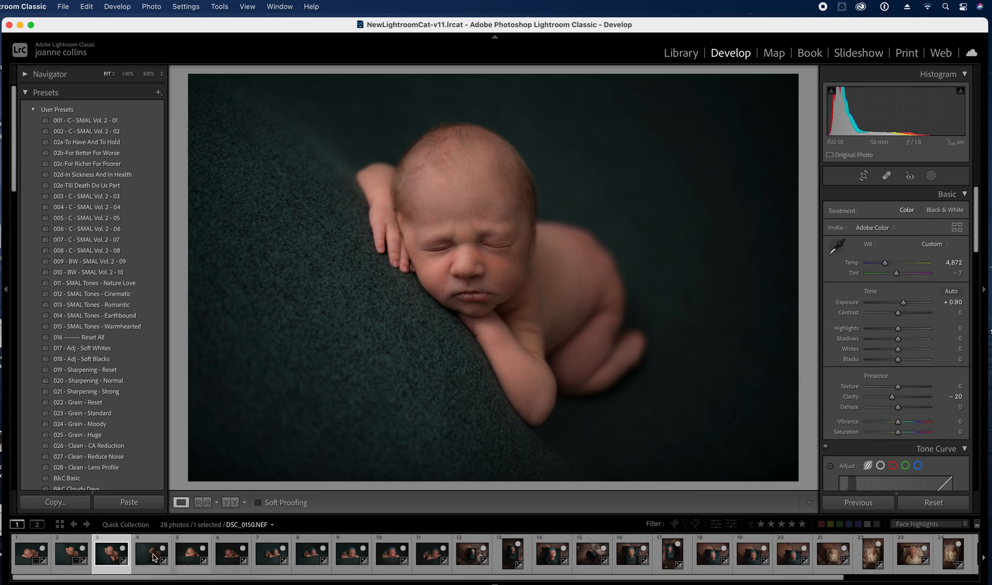
Set DSC_0150's Exposure to +0.50, Highlights to +83 and Blacks to -6, undoing trial values of Shadows -28 and Blacks -21
left_click(151, 552)
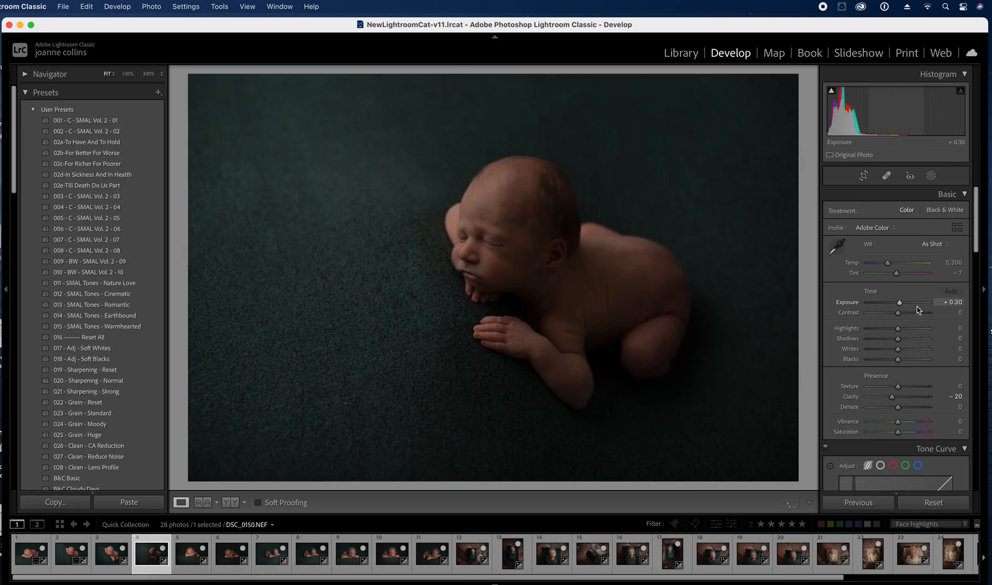
left_click_drag(903, 307, 925, 332)
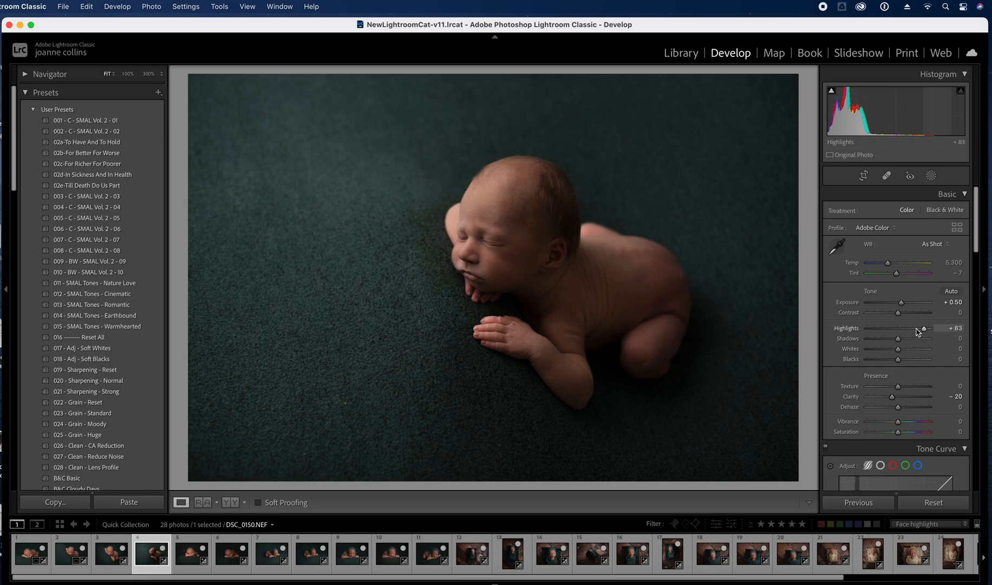
left_click(890, 340)
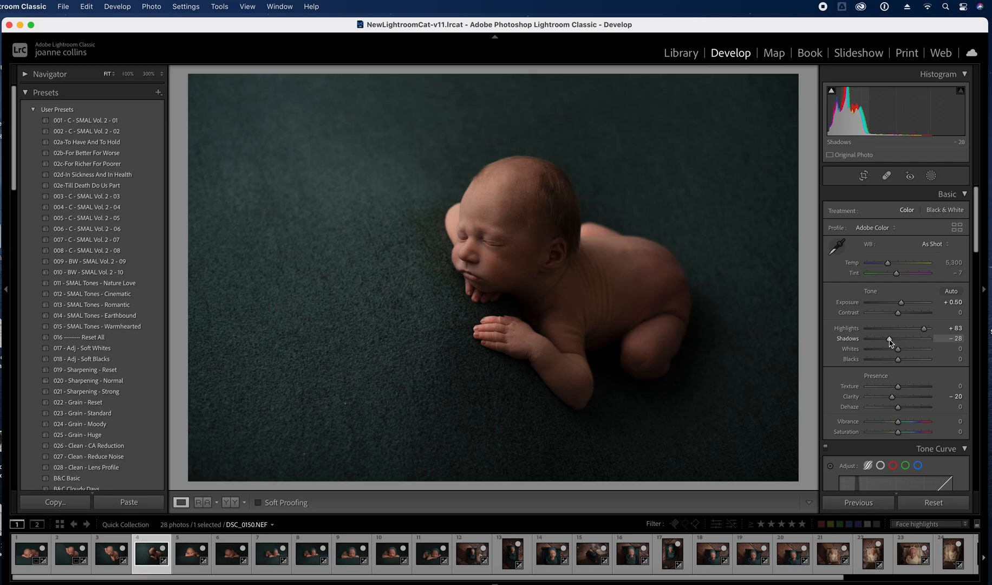
key("super+z")
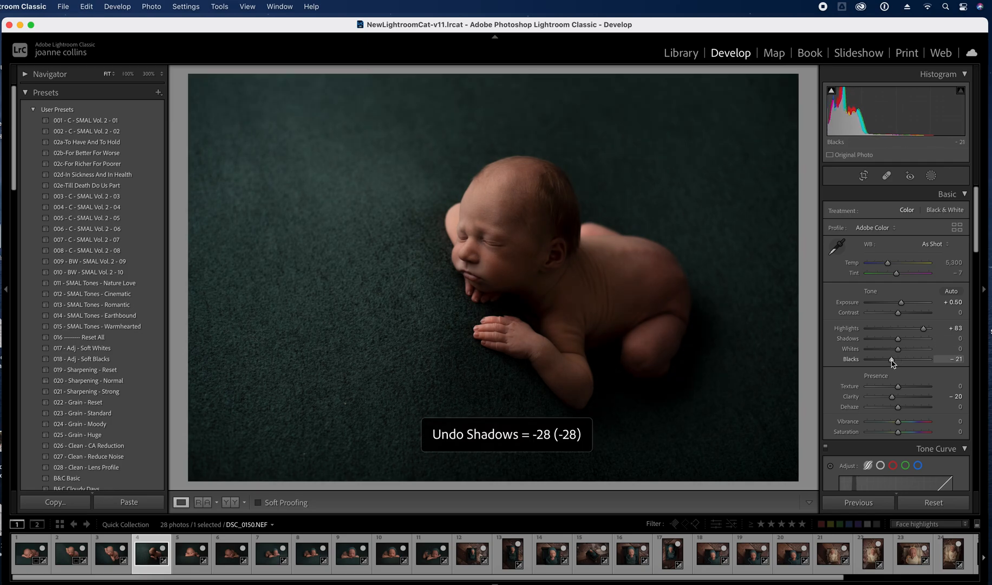
left_click(892, 359)
key("super+z")
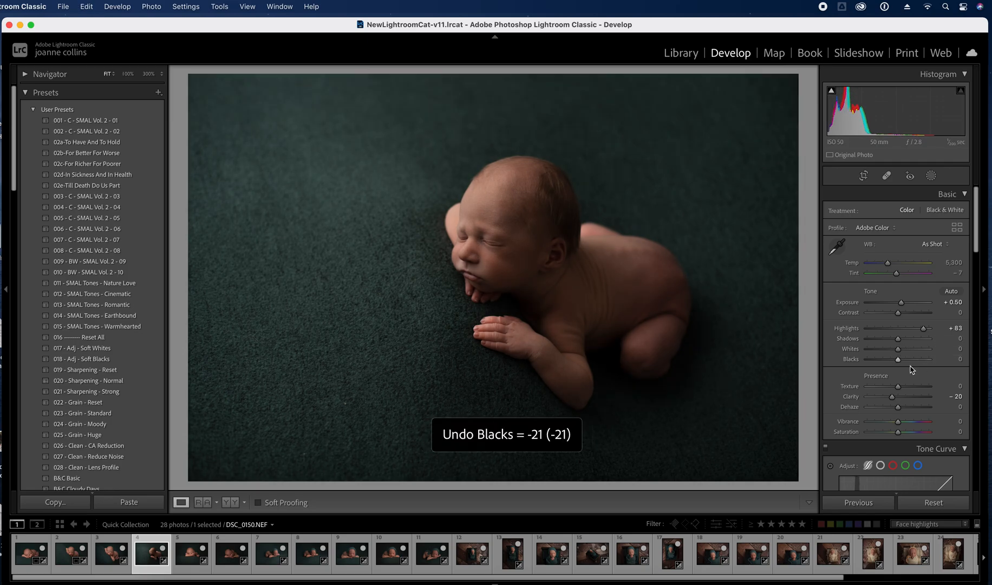
left_click(896, 359)
left_click_drag(896, 362, 898, 363)
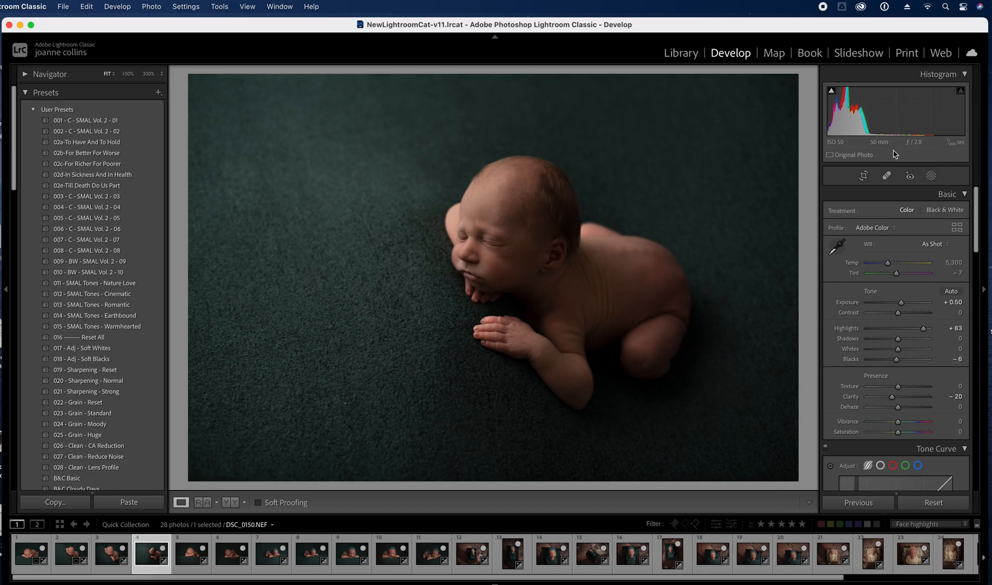
Crop DSC_0150 tighter around the baby at the original aspect ratio
left_click(864, 176)
left_click_drag(192, 77, 222, 103)
left_click_drag(757, 457, 747, 445)
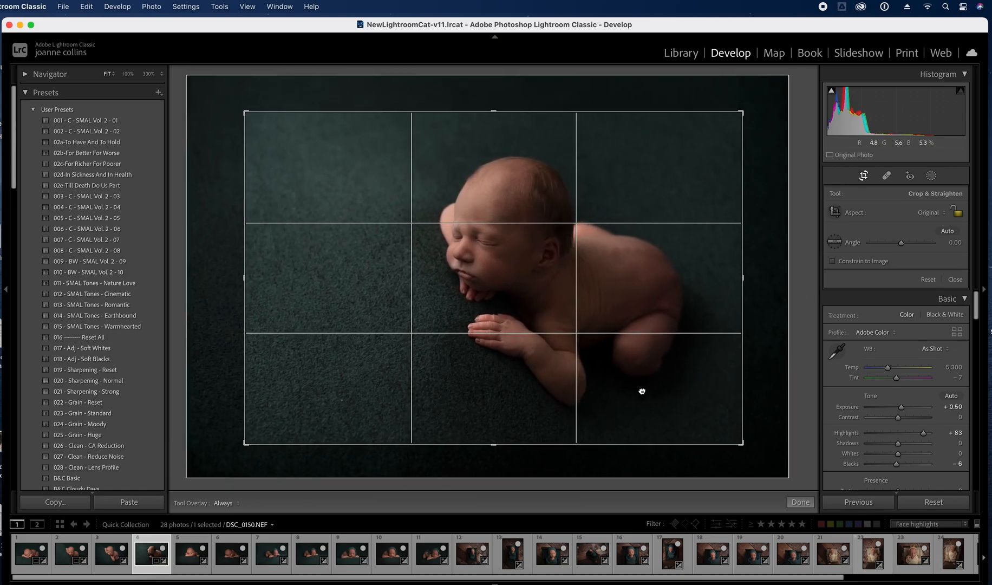
key("Return")
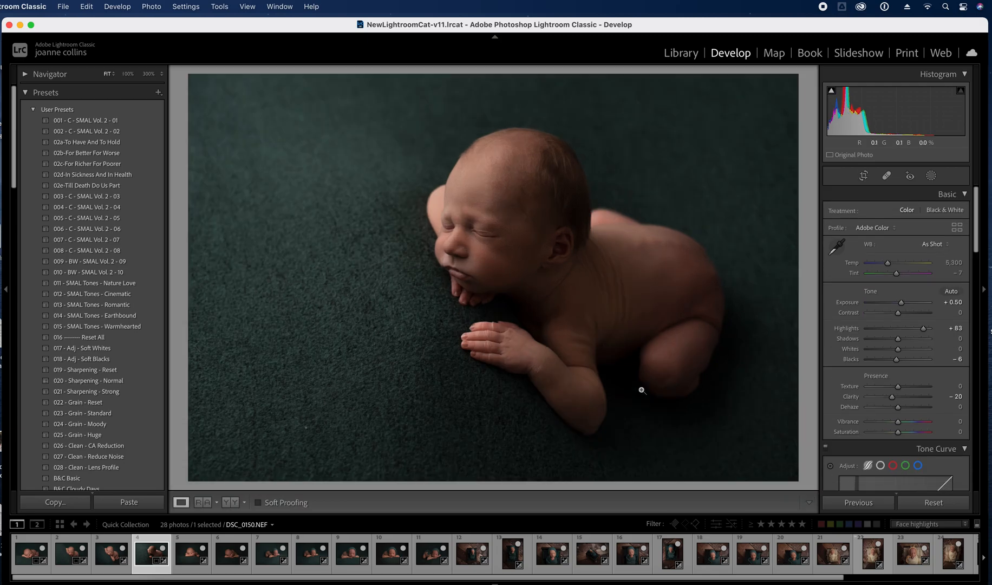
Raise DSC_0150's Highlights to +100 and reduce its Orange Saturation to -18
left_click_drag(924, 328, 940, 335)
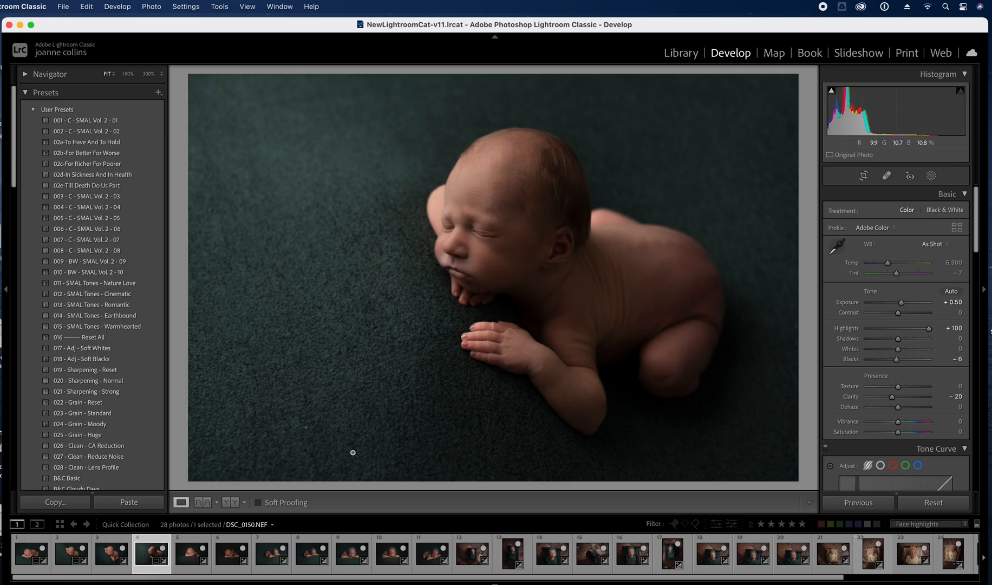
scroll(978, 242, "down", 1)
left_click_drag(978, 242, 979, 321)
left_click(859, 307)
left_click_drag(902, 345, 899, 345)
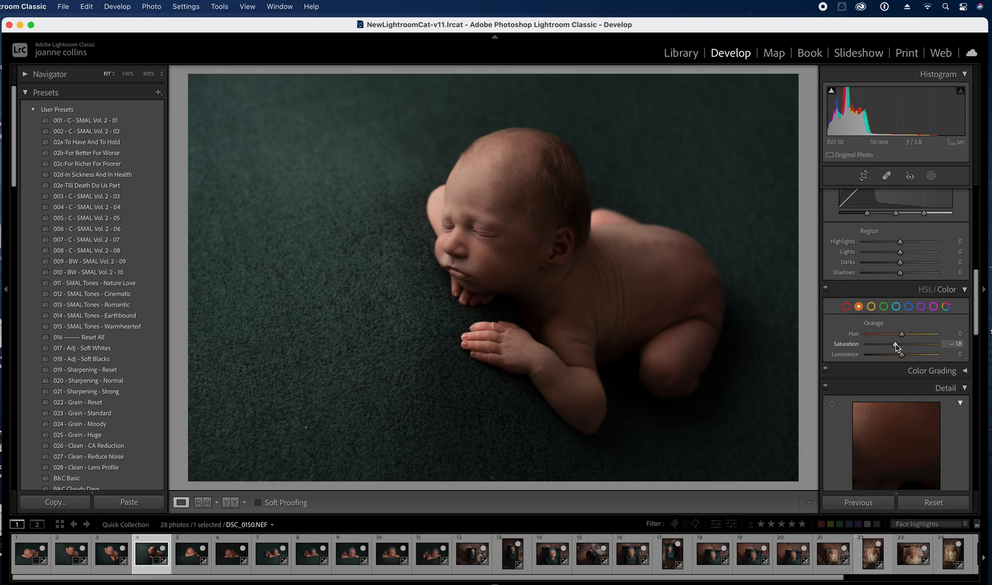
Open DSC_0151, set its Temp to 4,975, and rotate and crop it tighter so the blanket edge sits level
key("Right")
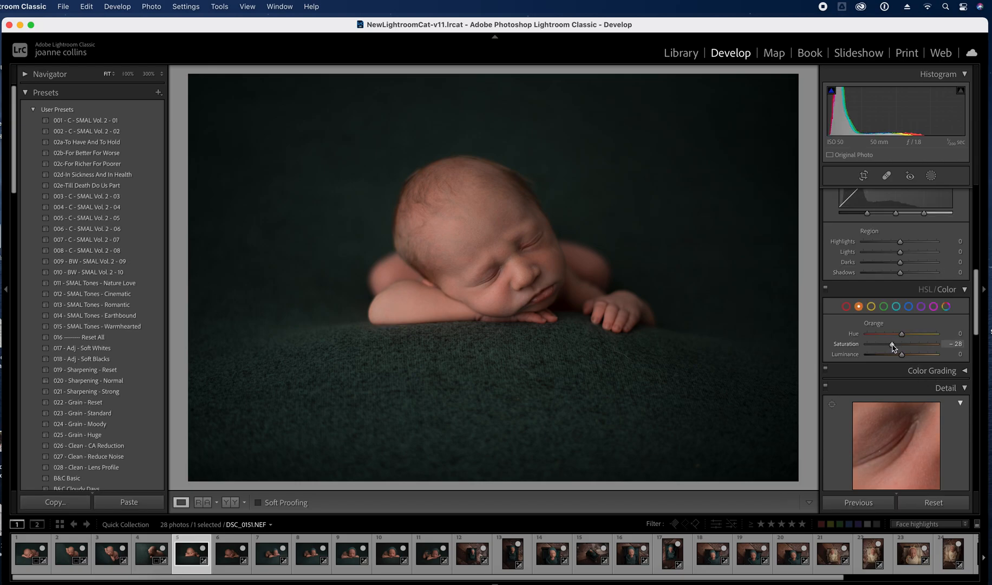
left_click_drag(978, 310, 968, 184)
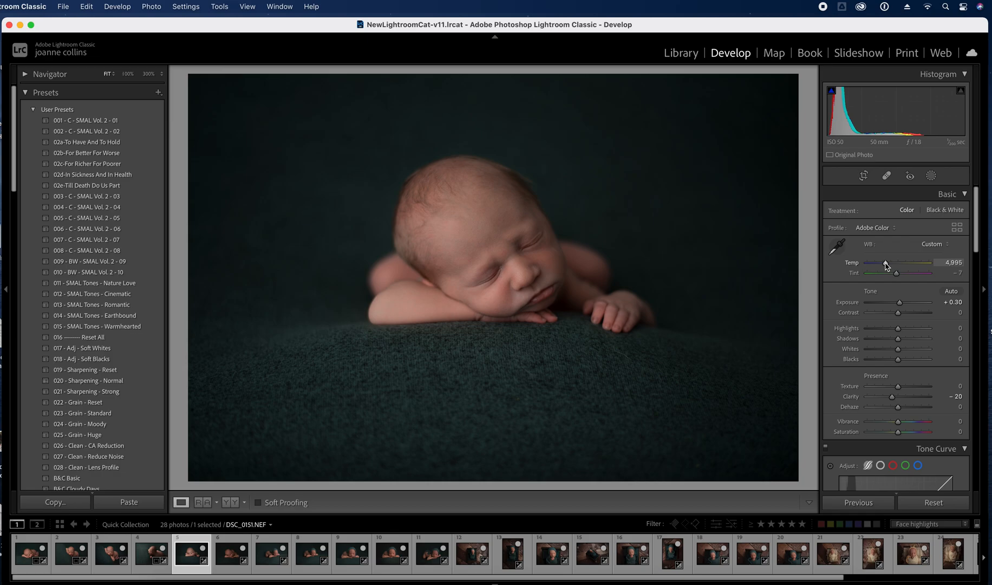
left_click(863, 176)
left_click_drag(806, 83, 801, 121)
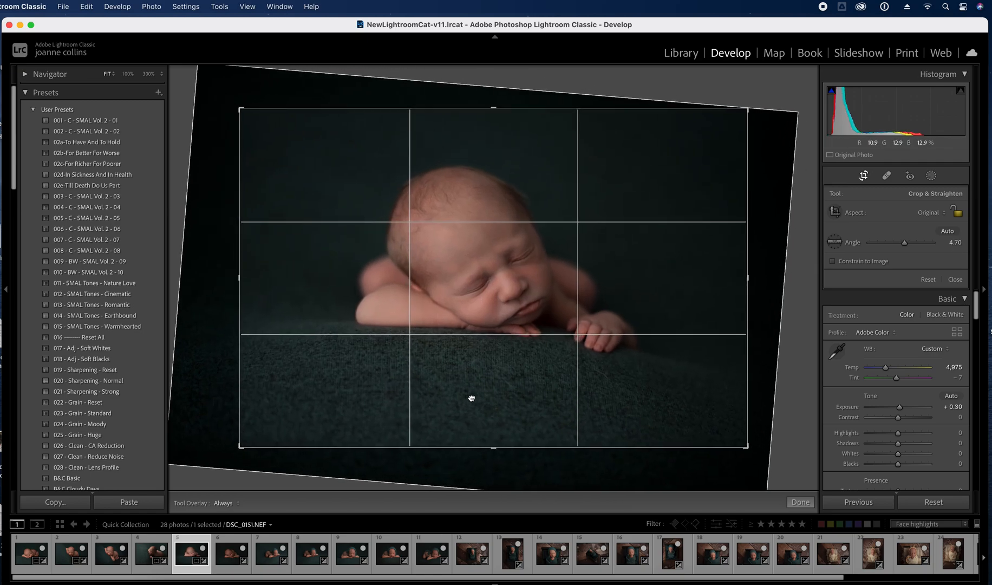
key("Return")
Set DSC_0151's Orange Saturation to -14, and reposition the photo within its crop at an angle of 3.95
left_click_drag(976, 234, 977, 312)
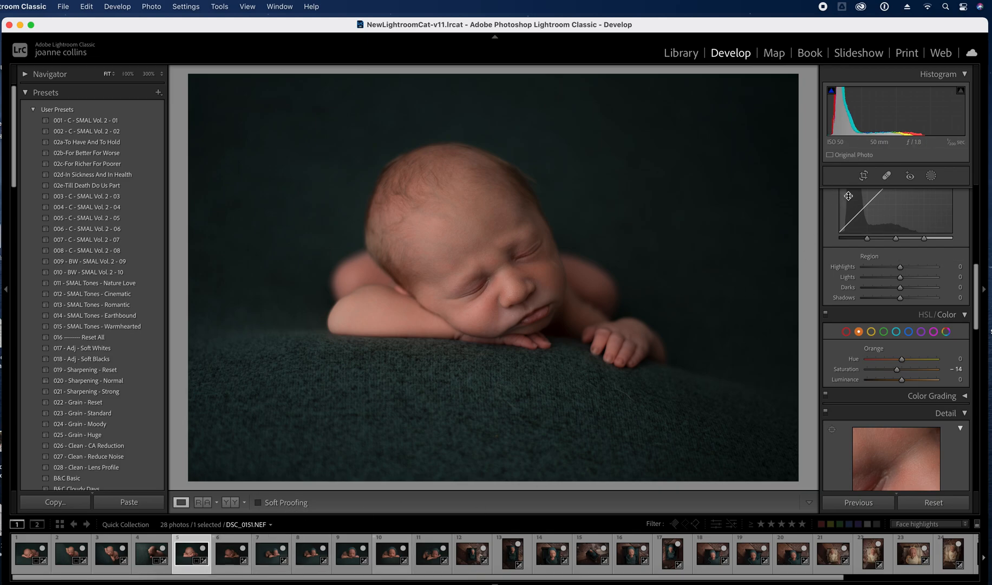
left_click(864, 176)
left_click(652, 321)
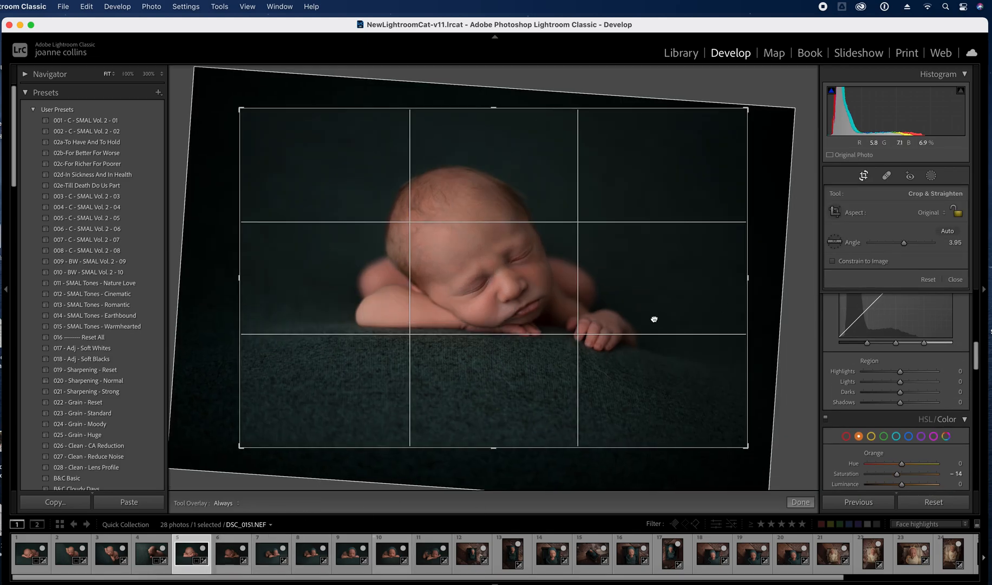
left_click_drag(655, 312, 651, 323)
key("Return")
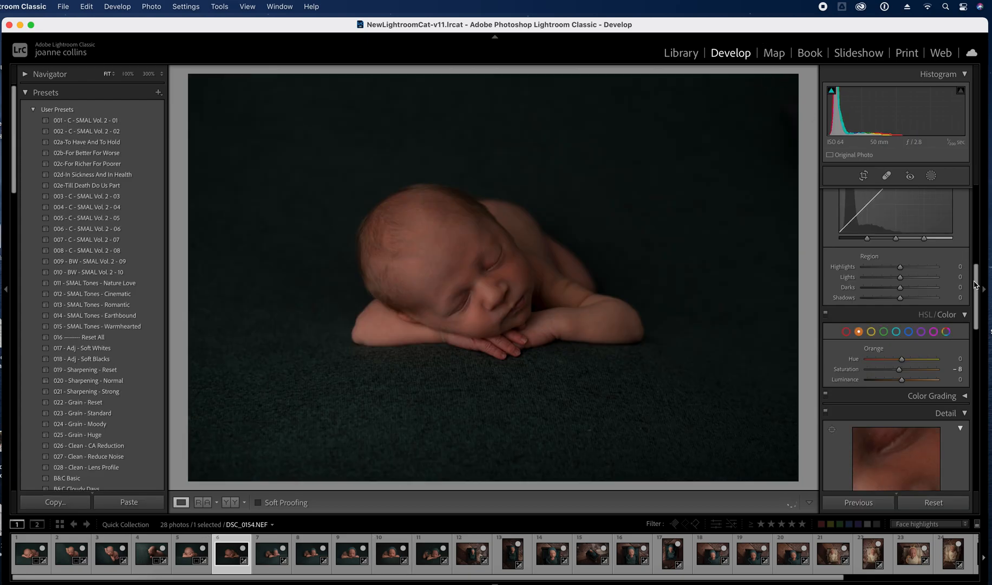
Brighten and cool DSC_0154 with Exposure +0.90, Temp 5,013 and Highlights +20
left_click_drag(975, 285, 982, 184)
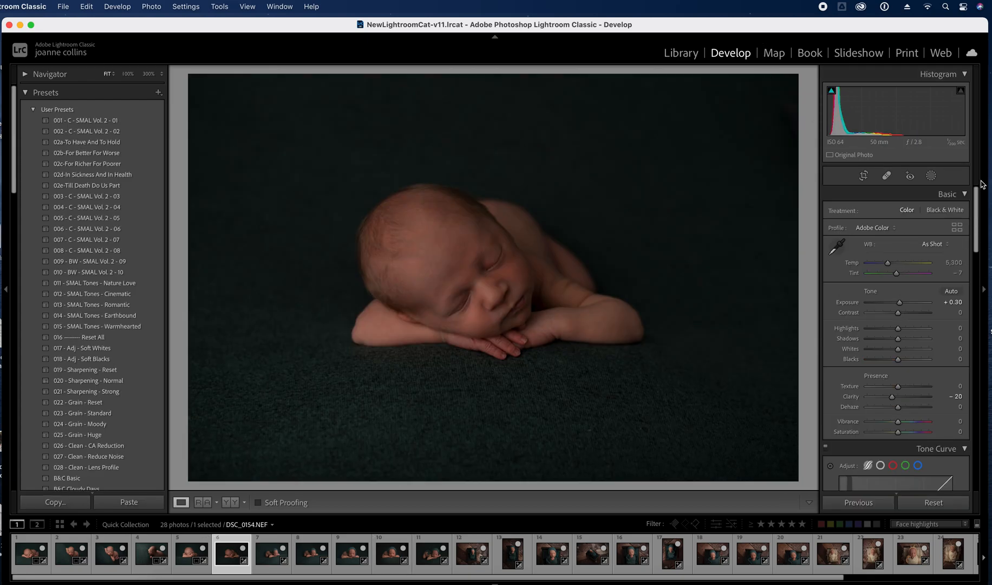
left_click_drag(904, 304, 906, 304)
left_click_drag(888, 263, 887, 264)
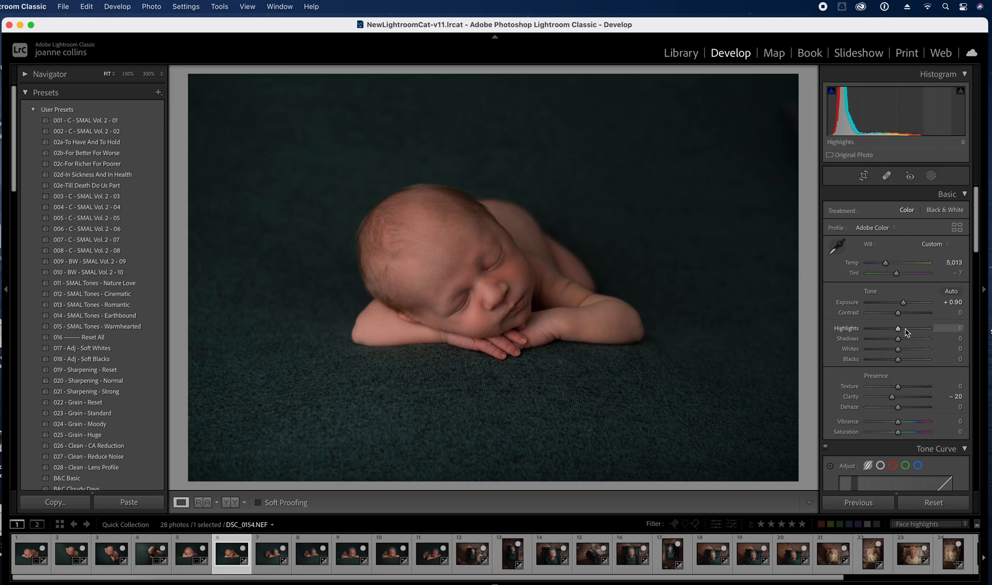
left_click_drag(898, 328, 908, 330)
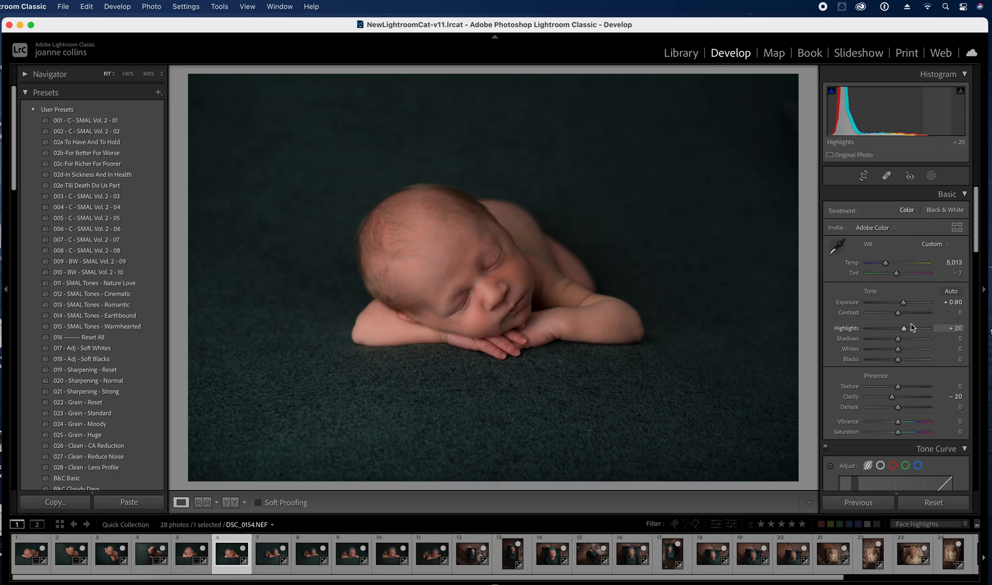
Check DSC_0154's Orange and Red colour adjustments, and crop the photo tighter with a rotation angle of 5.96
scroll(977, 253, "down", 1)
left_click_drag(977, 254, 975, 328)
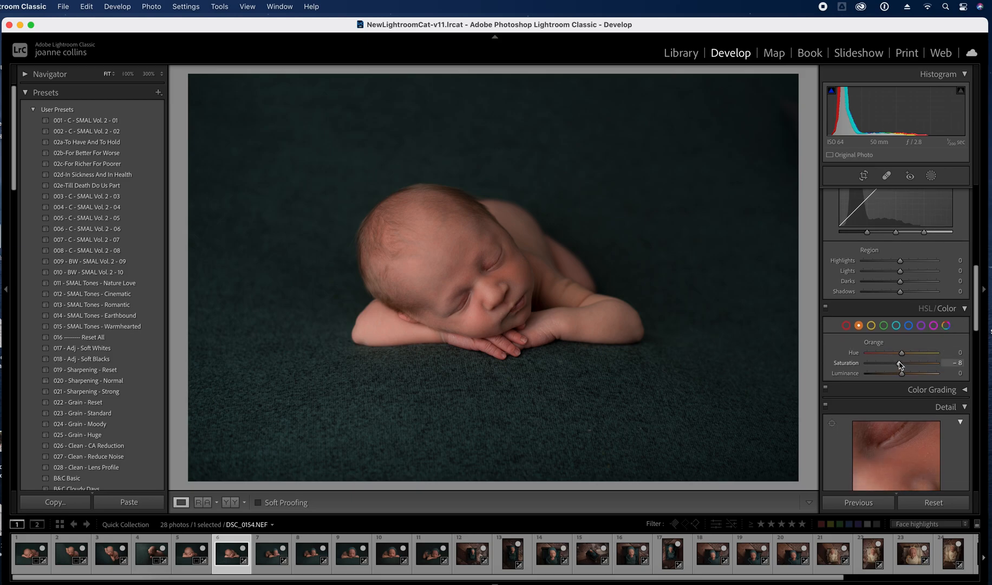
left_click(846, 325)
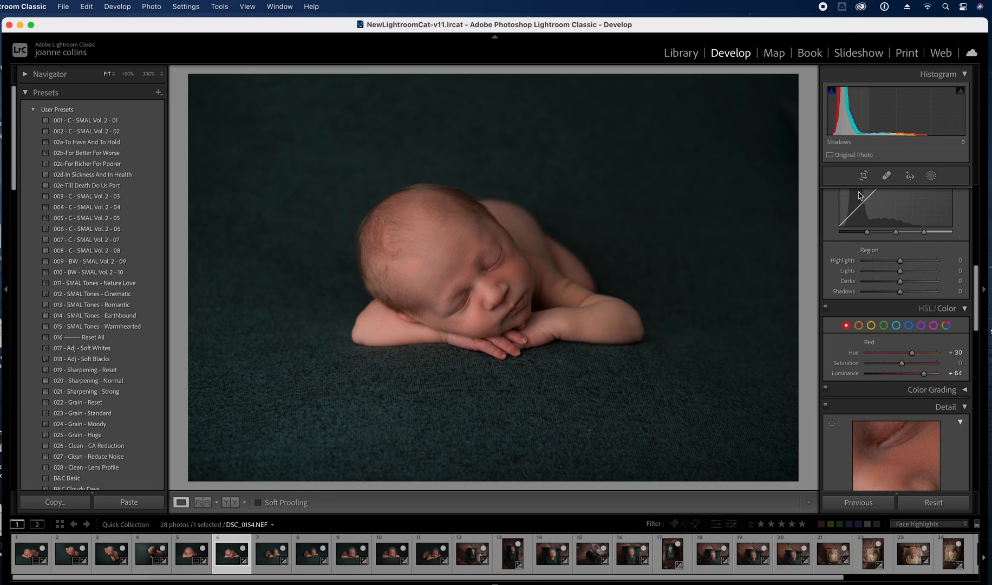
left_click(863, 176)
left_click_drag(805, 130, 805, 187)
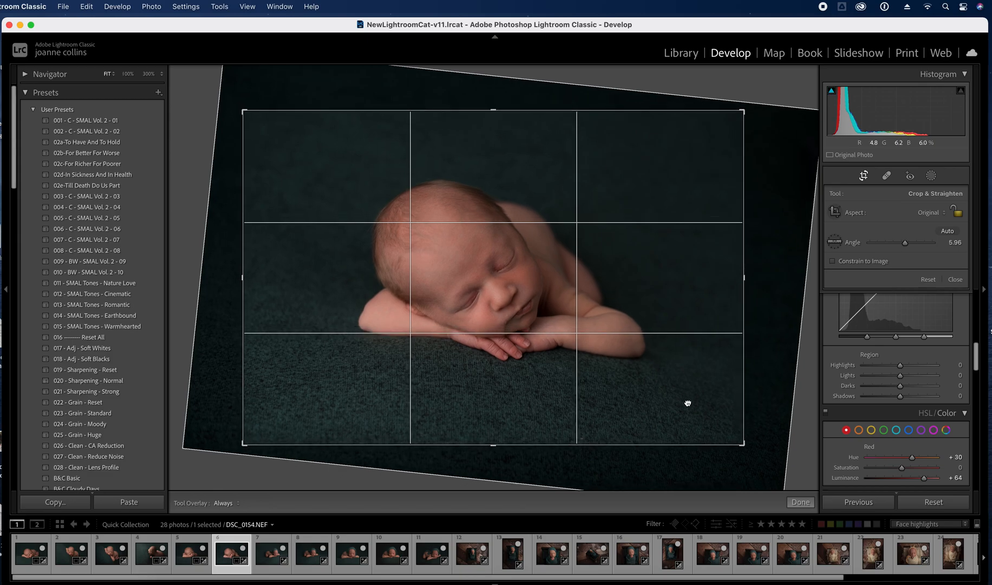
key("Return")
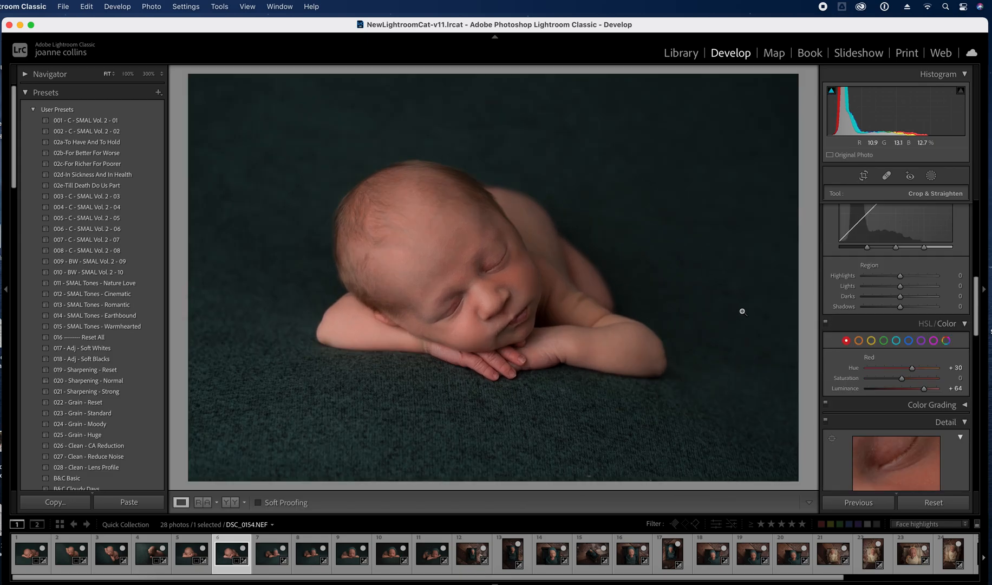
Open DSC_0160, crop it slightly tighter around the baby at the original aspect ratio, and reposition the photo within the crop
key("Right")
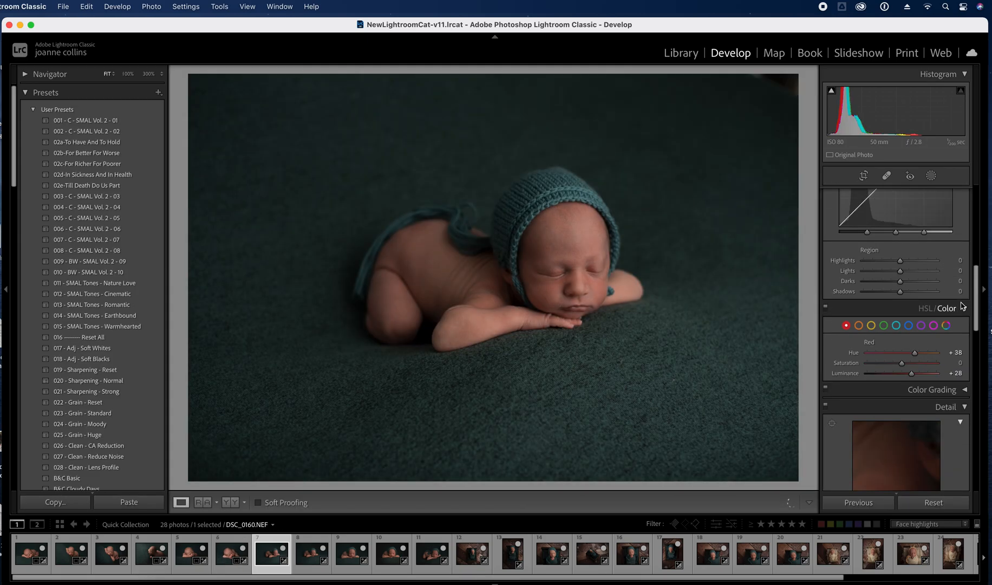
left_click_drag(987, 270, 973, 166)
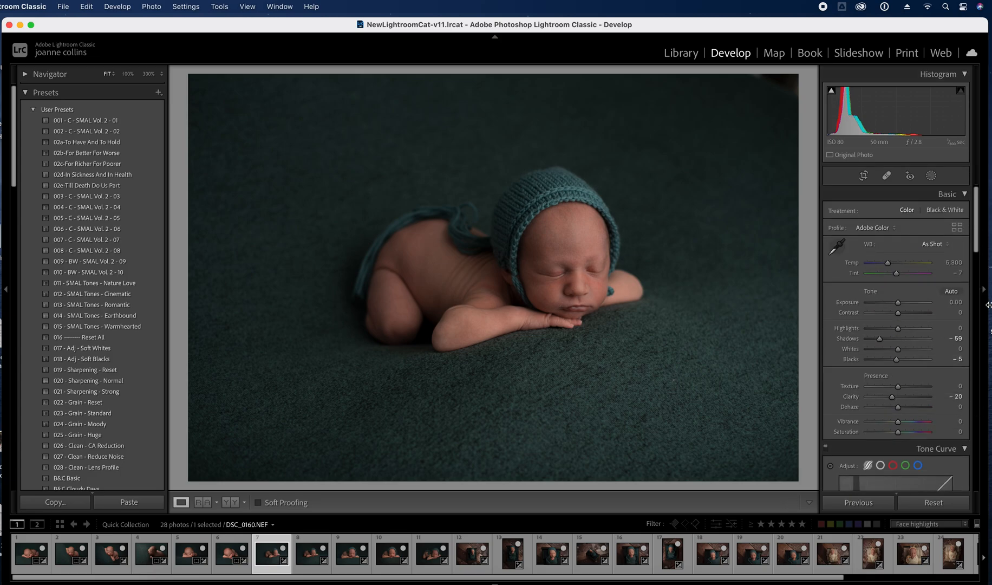
left_click(864, 176)
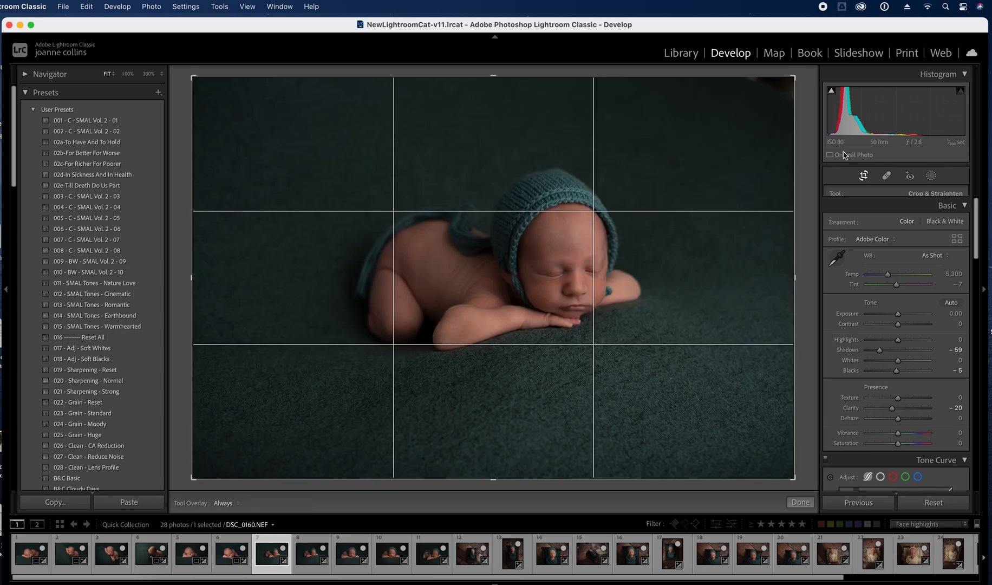
left_click_drag(798, 80, 782, 91)
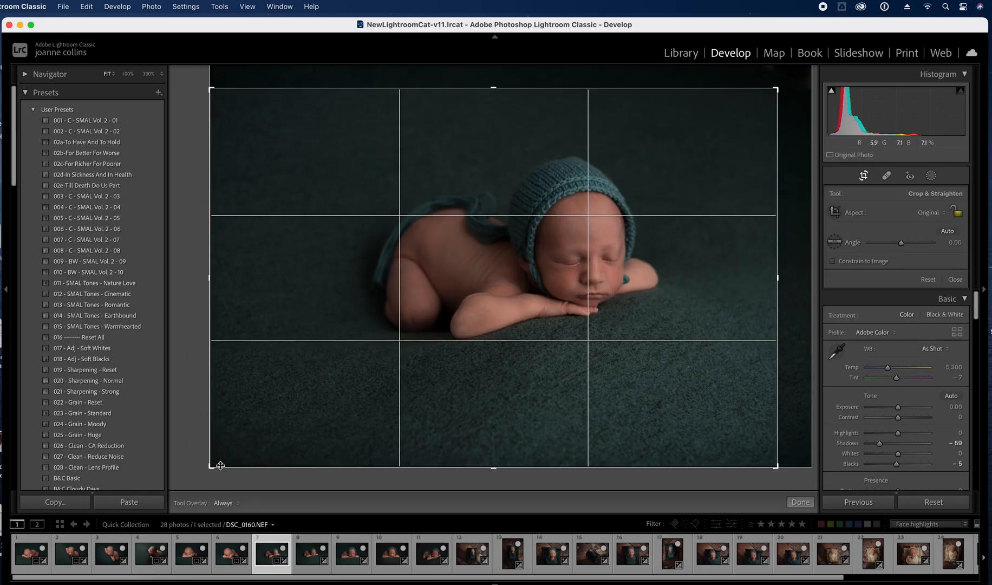
left_click_drag(218, 467, 240, 460)
left_click_drag(514, 426, 499, 423)
key("Return")
Set DSC_0160's Blacks to -16 and Highlights to +28
left_click_drag(897, 360, 895, 361)
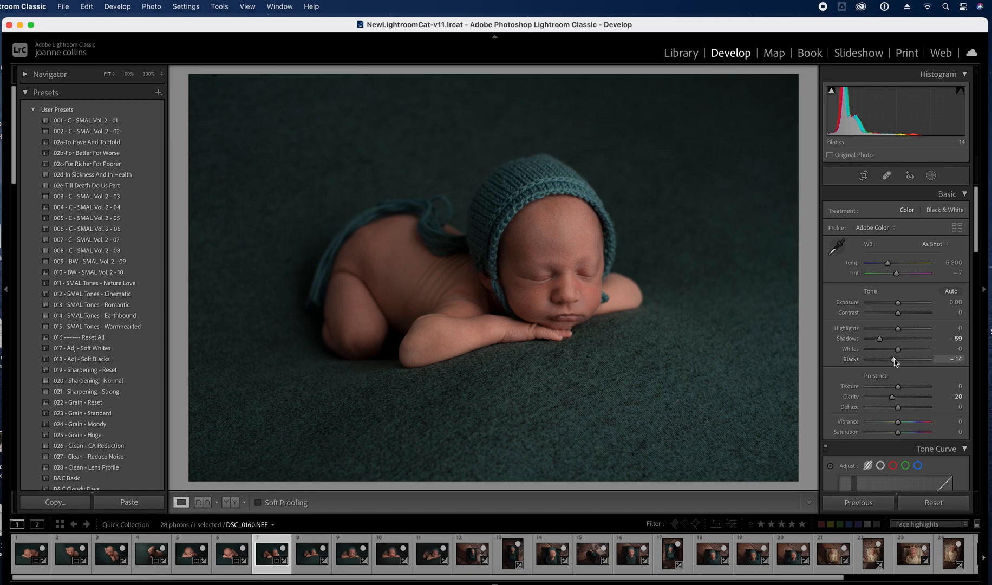
left_click_drag(894, 362, 895, 361)
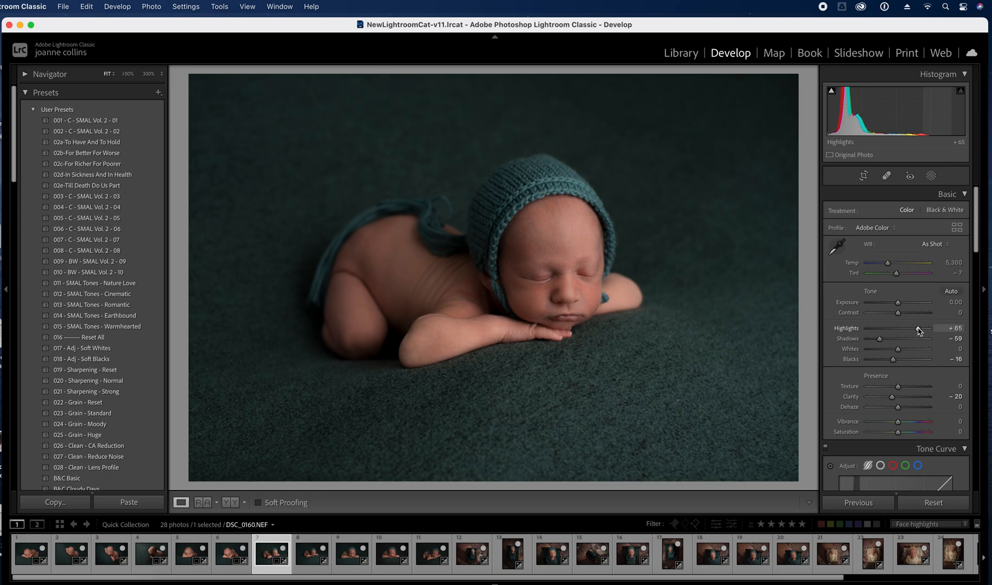
left_click_drag(908, 332, 910, 333)
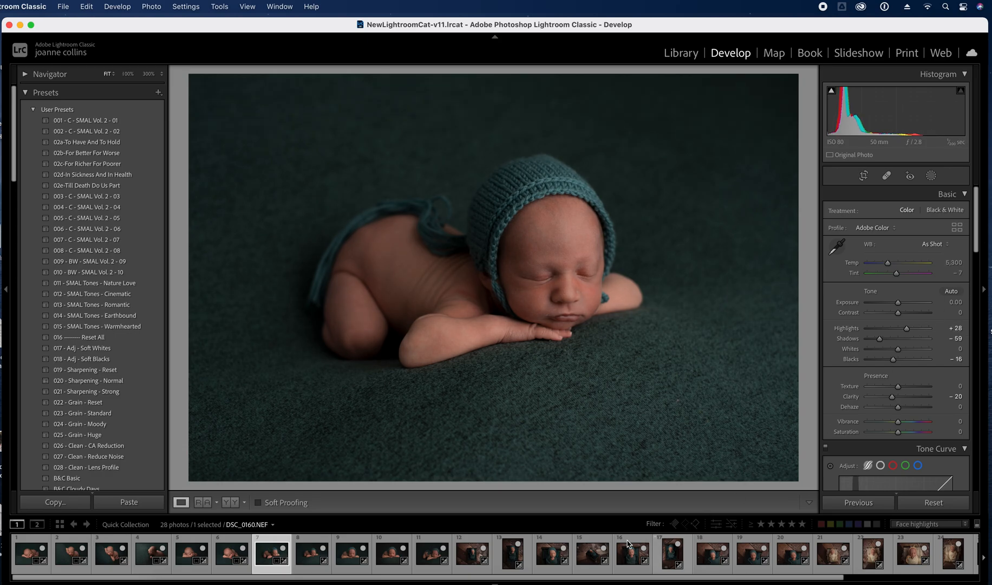
Open DSC_0161, set its Highlights to +41, and crop it tighter with the baby repositioned in the frame
key("Right")
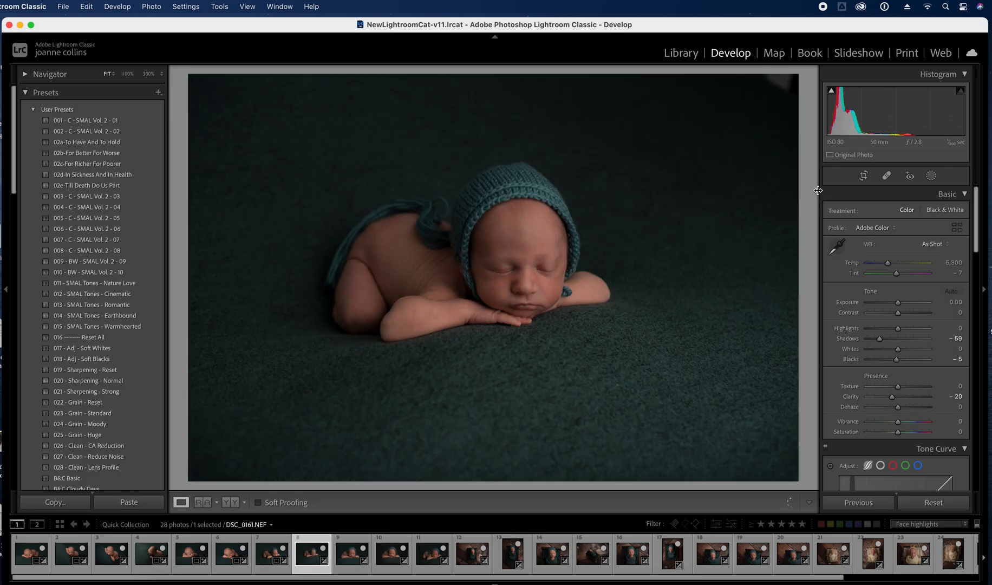
left_click_drag(899, 329, 919, 331)
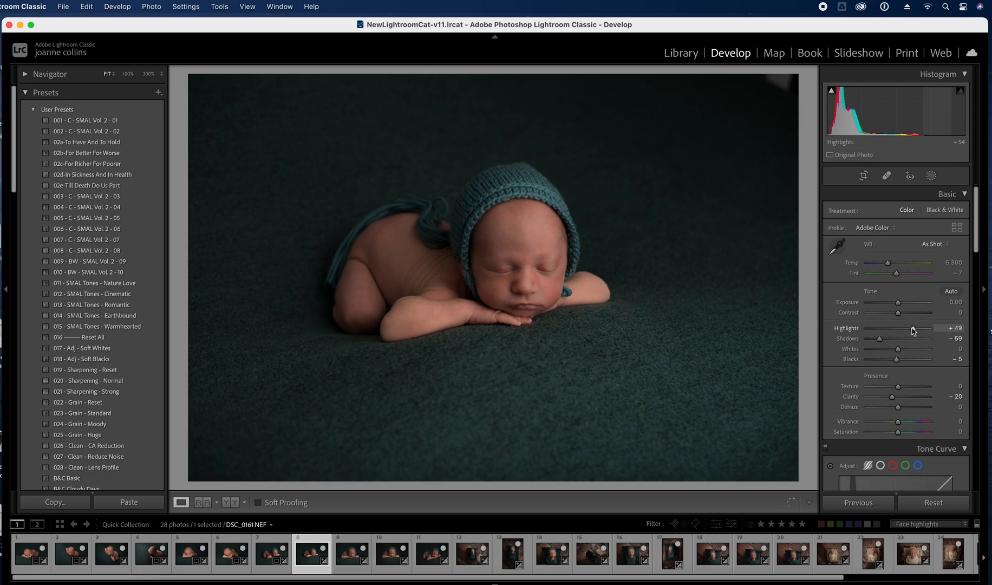
left_click(864, 176)
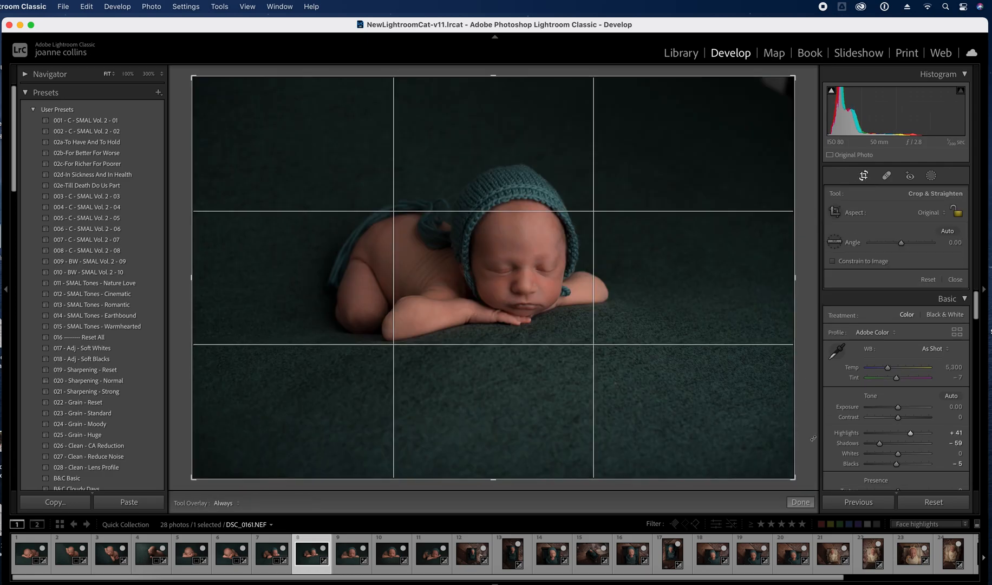
left_click_drag(797, 481, 758, 455)
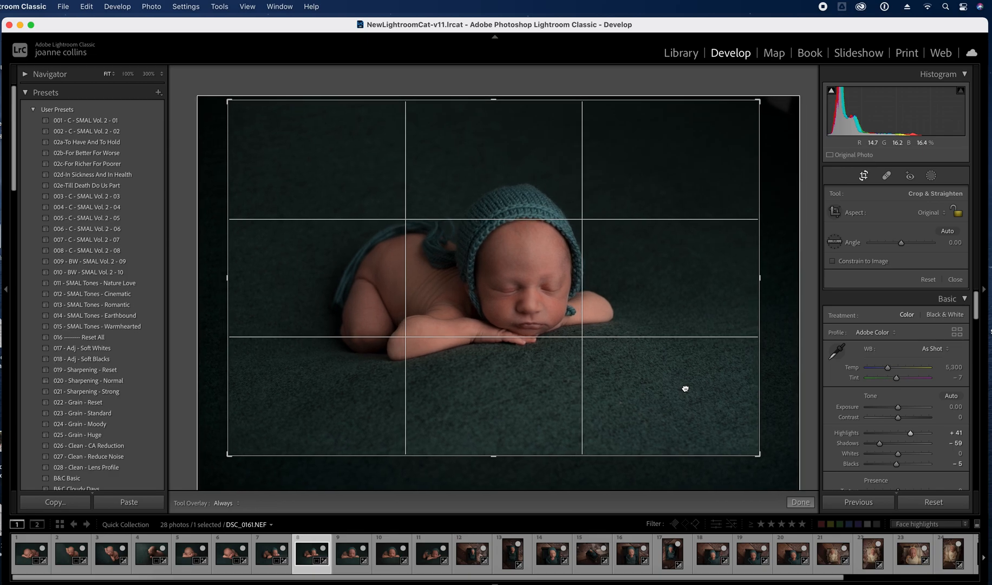
key("Return")
key("r")
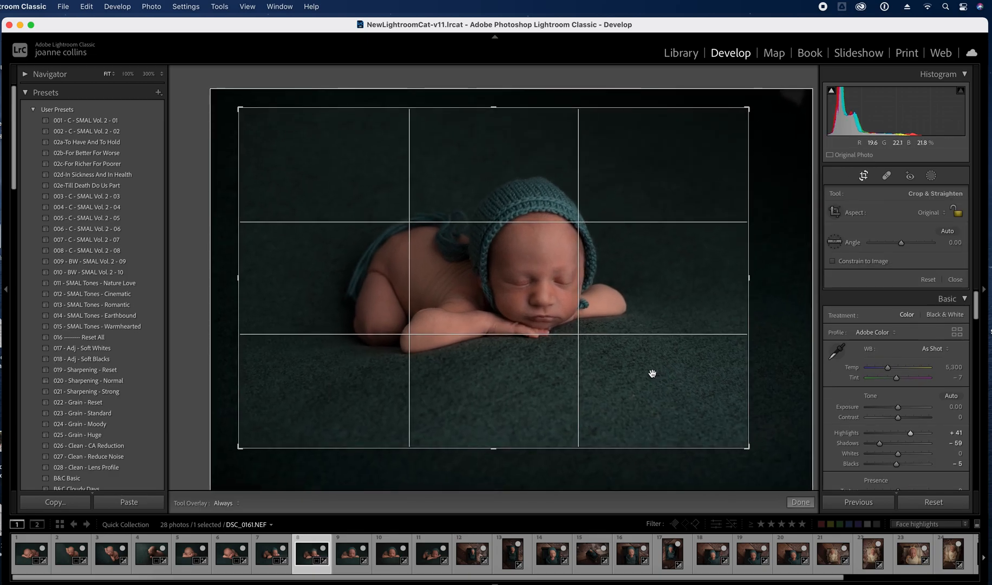
key("Return")
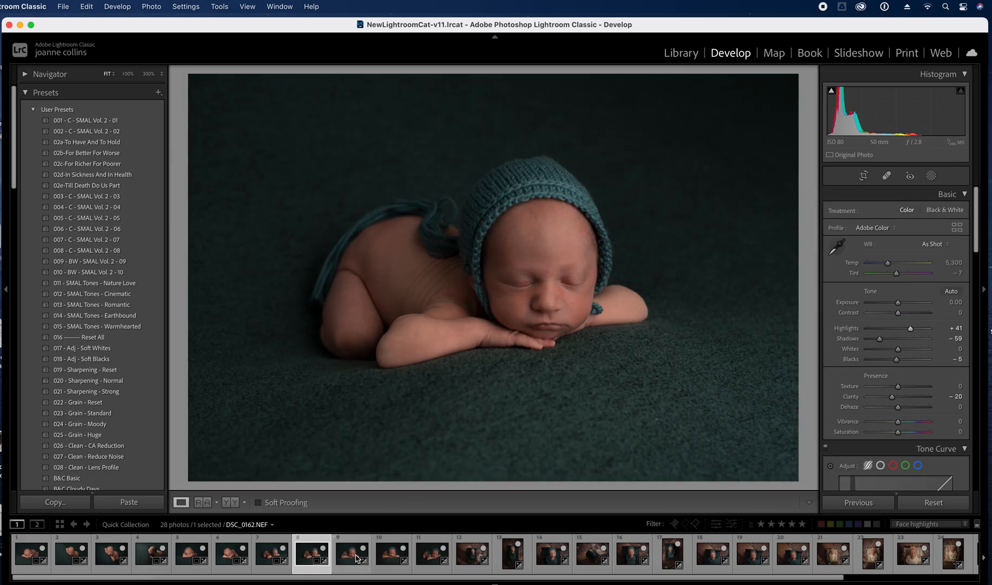
Open DSC_0162, crop it slightly tighter around the baby, and set its Highlights to +64
left_click(357, 559)
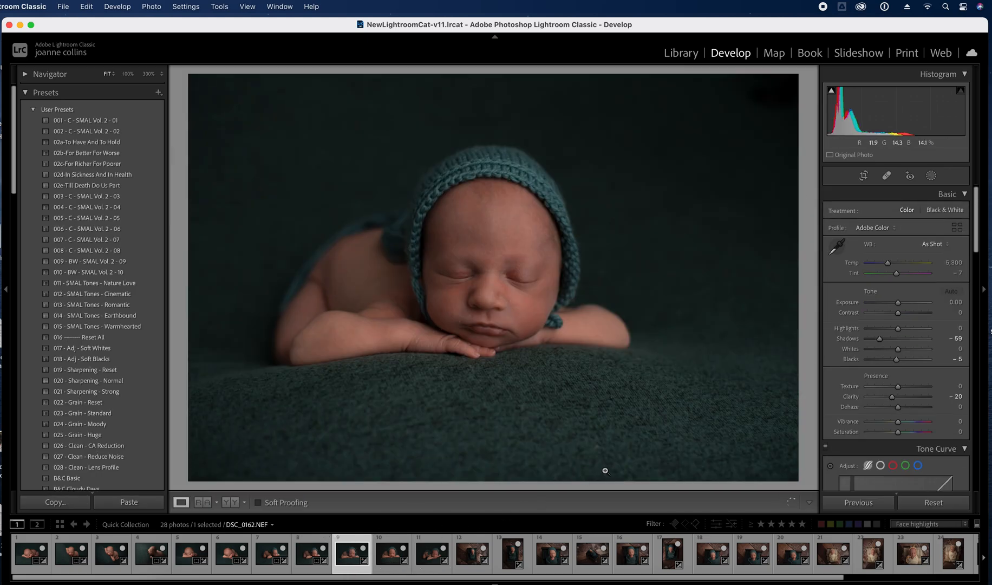
left_click(863, 175)
left_click_drag(794, 479, 772, 469)
mouse_move(687, 410)
left_mouse_down()
mouse_move(672, 408)
mouse_move(691, 404)
left_mouse_up()
key("Return")
left_click_drag(898, 328, 919, 331)
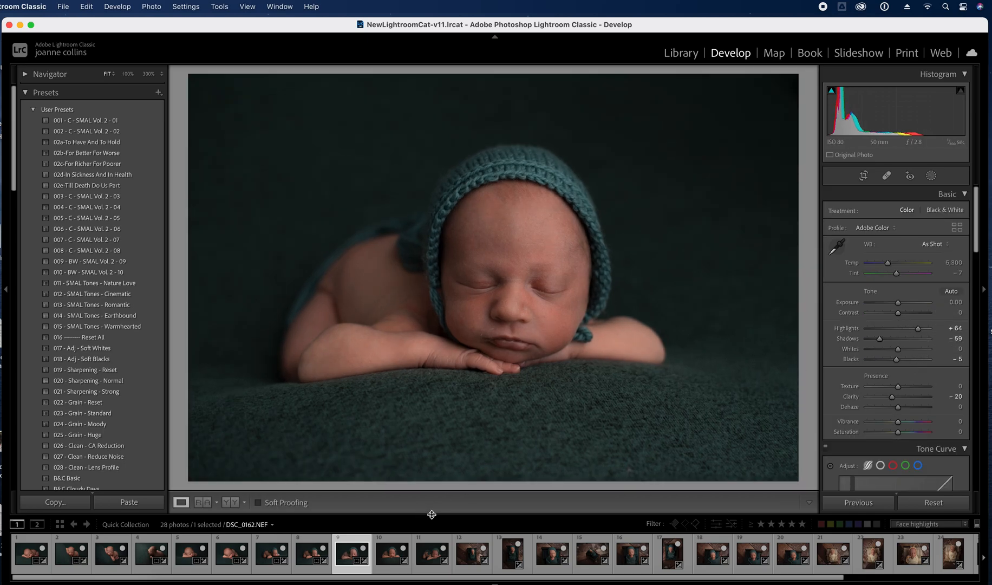
Open DSC_0164 and set its Temp to 4,952 and Highlights to +27
left_click(393, 557)
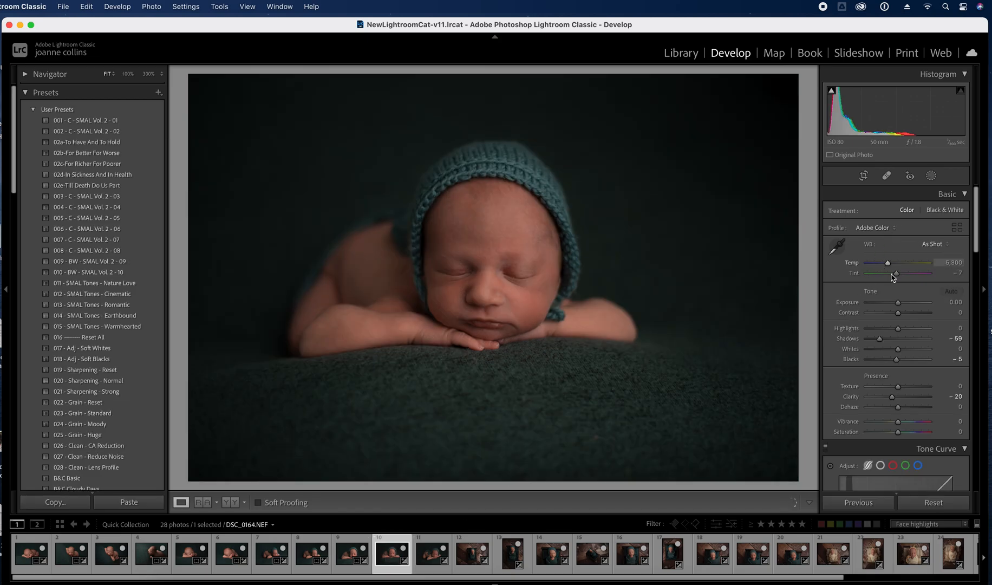
left_click_drag(888, 263, 888, 264)
left_click(921, 329)
left_click_drag(913, 334, 907, 333)
Crop DSC_0164 slightly tighter around the baby, and check its tone curve and Red colour adjustments
left_click(864, 175)
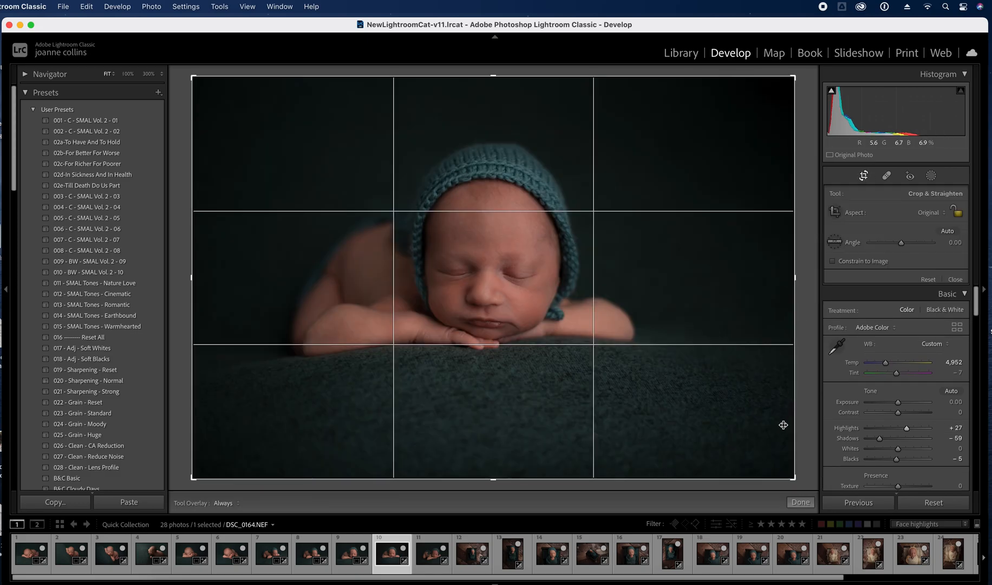
left_click_drag(795, 479, 767, 452)
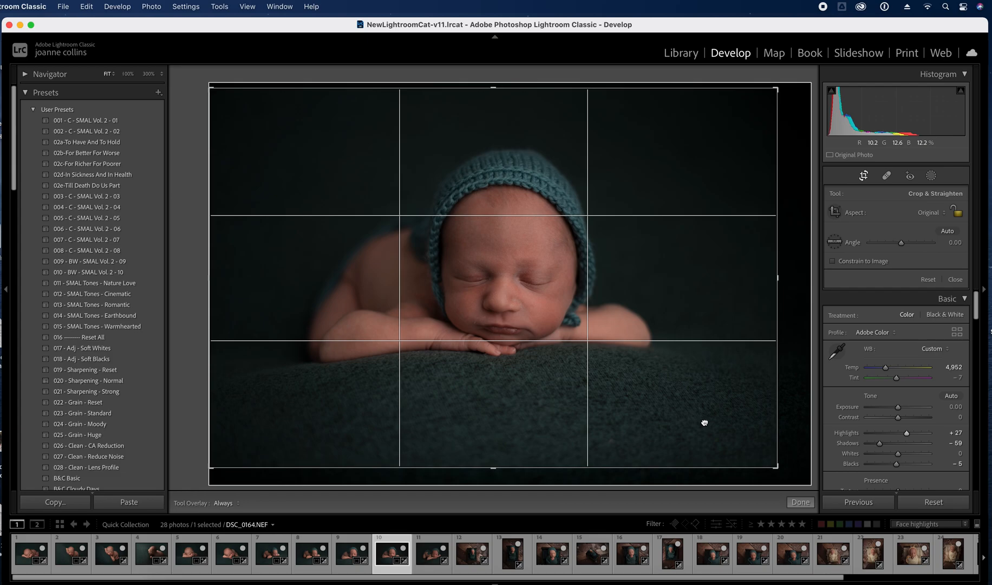
key("Return")
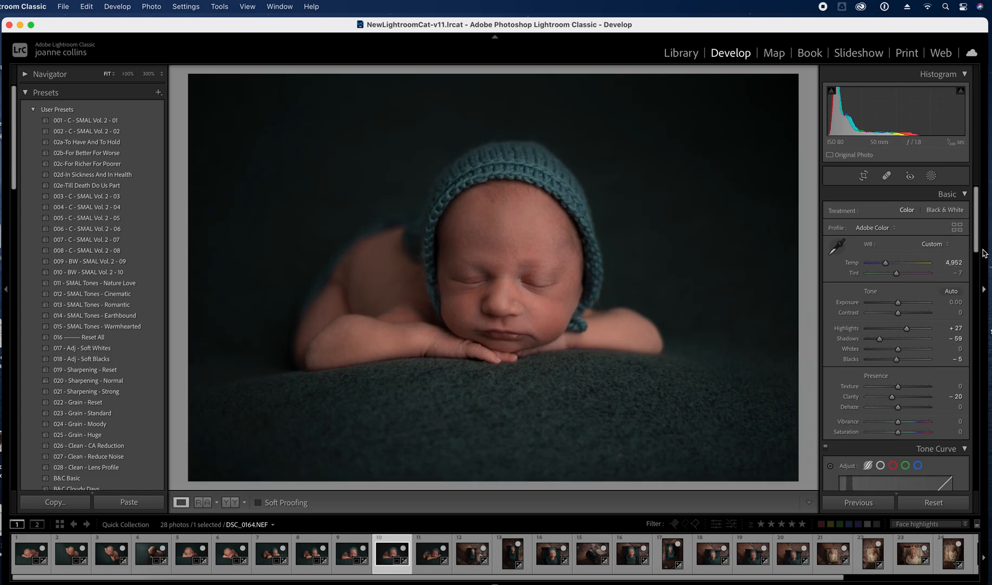
left_click_drag(976, 252, 973, 311)
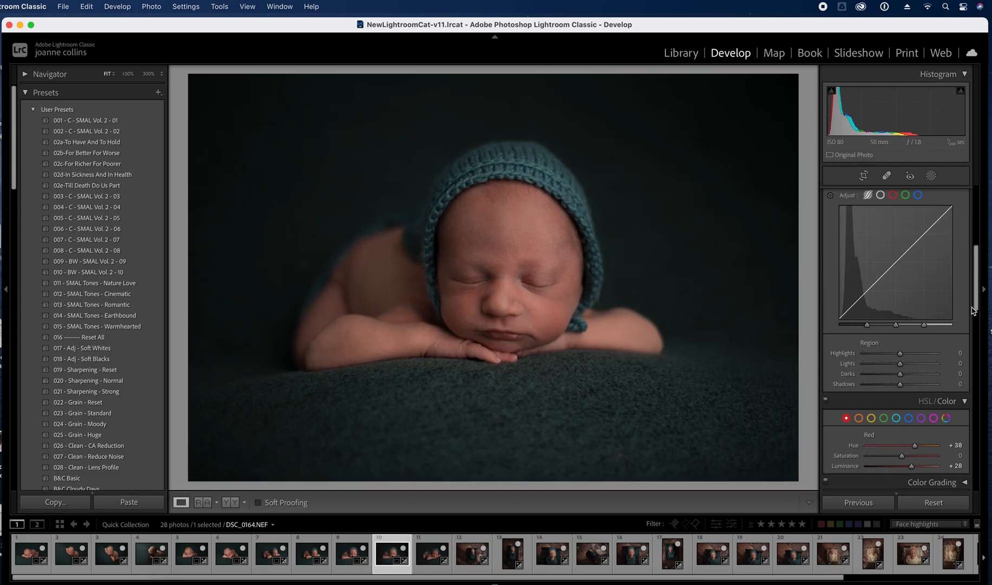
left_click_drag(916, 373, 901, 379)
Open DSC_0169 and raise its Highlights to +100
left_click(433, 551)
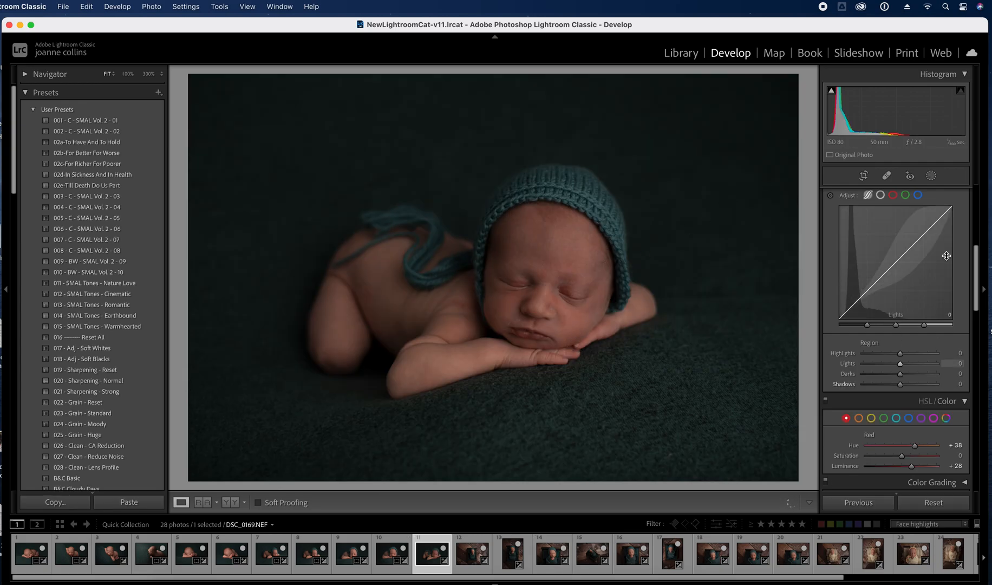
scroll(949, 250, "up", 5)
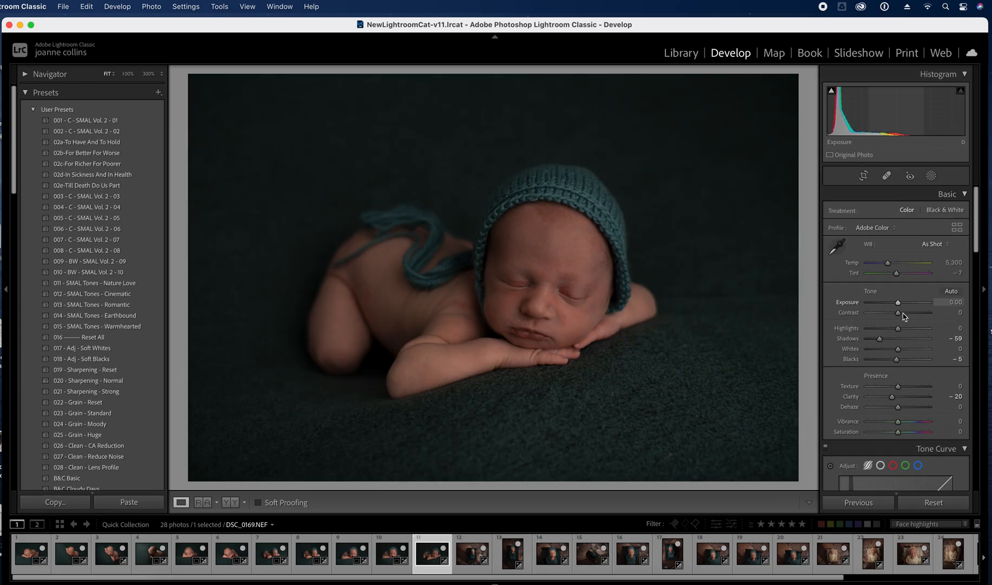
left_click_drag(898, 328, 930, 330)
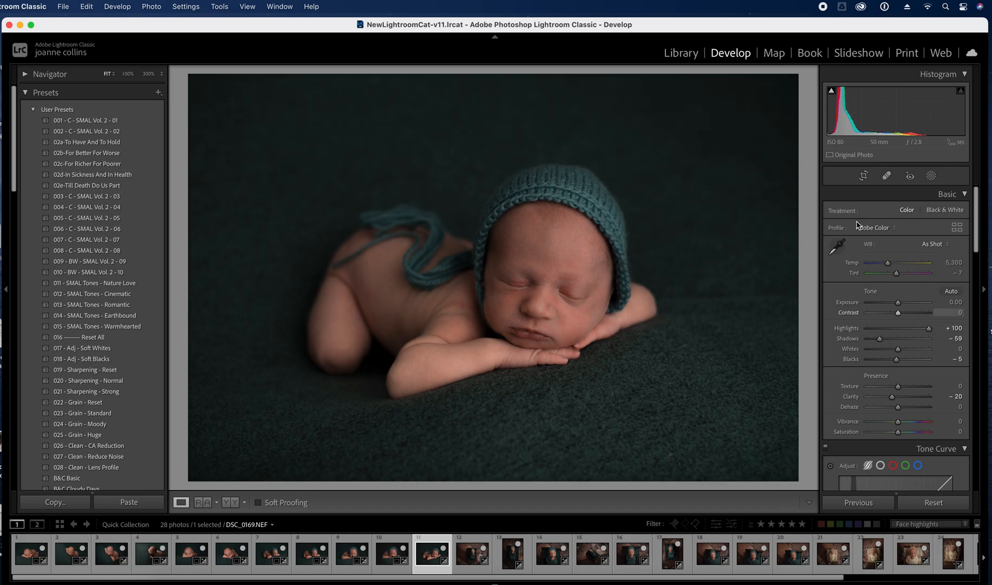
Crop DSC_0169 tighter with a rotation angle of -4.28, and reposition the photo within the crop
left_click(864, 175)
left_click_drag(797, 189, 760, 138)
left_click_drag(765, 97, 764, 102)
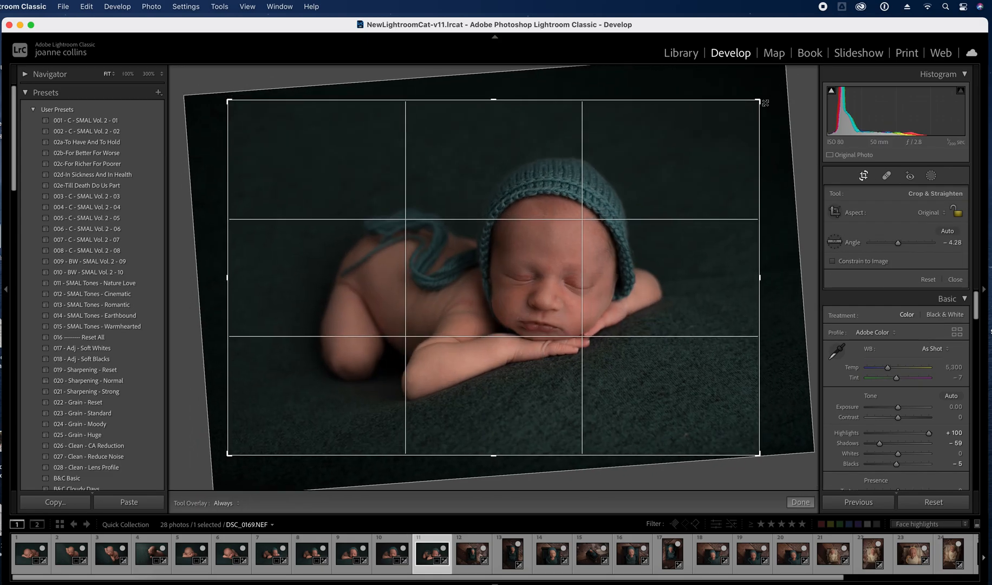
double_click(679, 304)
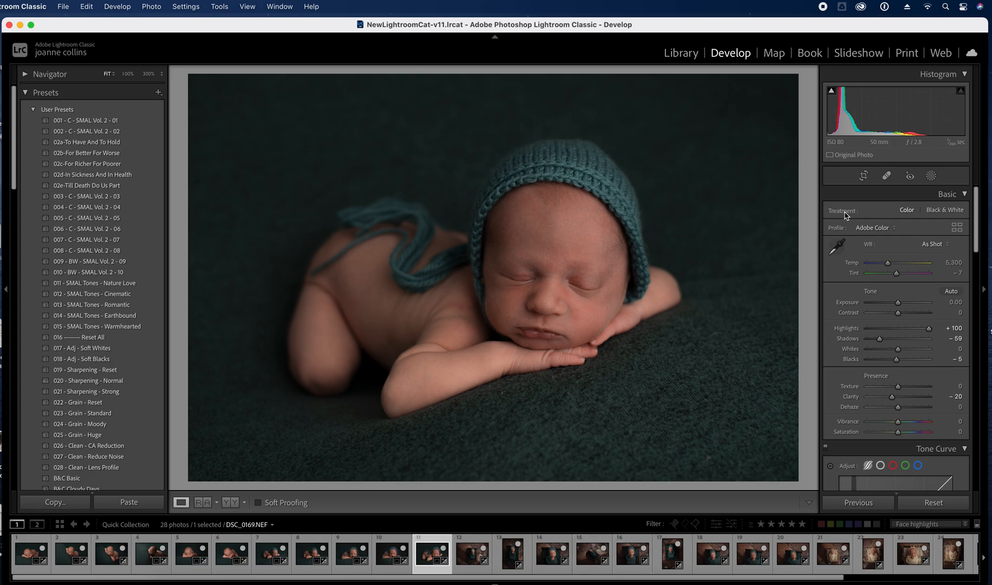
left_click(863, 177)
left_click_drag(634, 279, 627, 278)
double_click(628, 286)
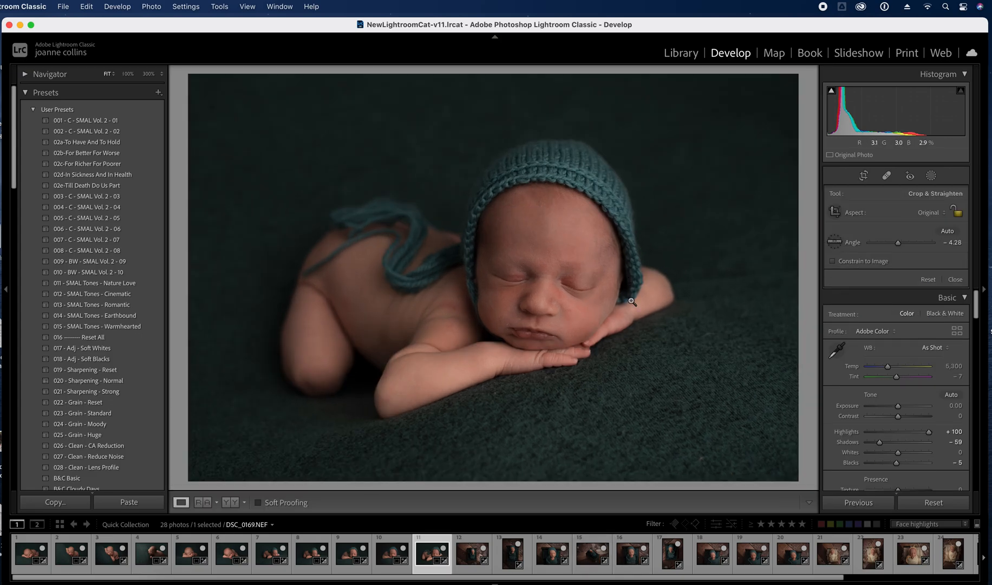
Open DSC_0173, crop it slightly tighter around the little bed, and reposition the photo so the bed sits near the centre
left_click(484, 549)
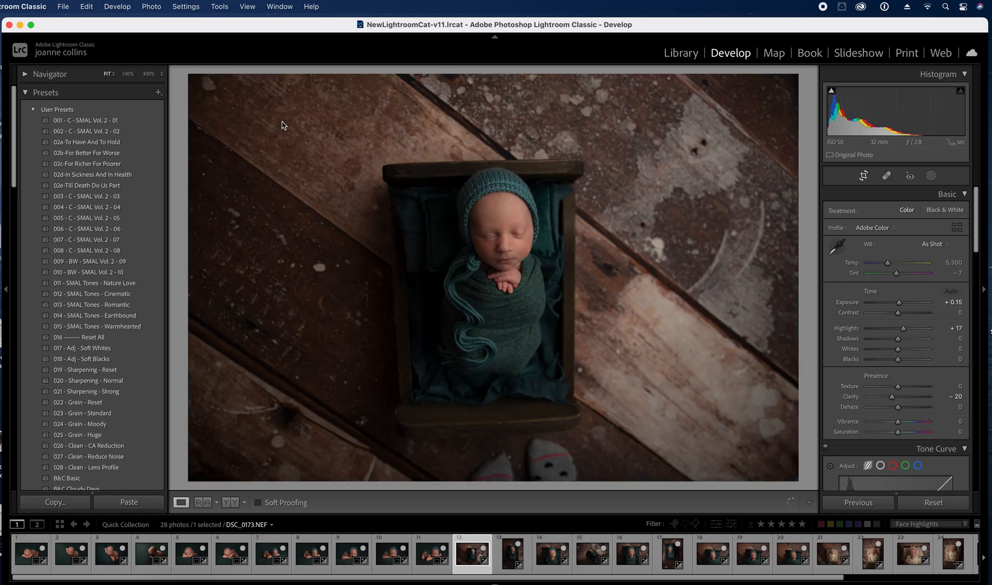
key("r")
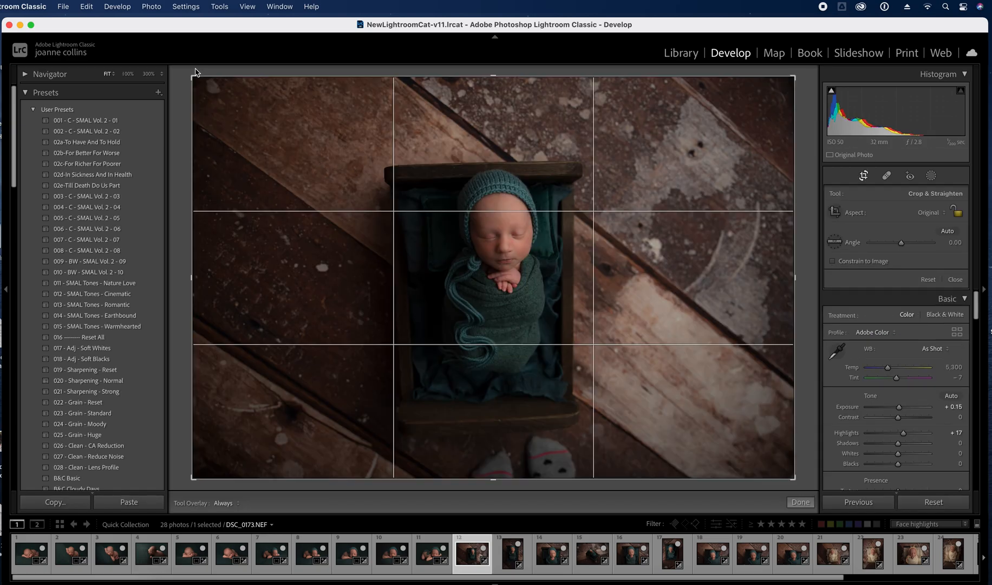
left_click_drag(196, 70, 216, 87)
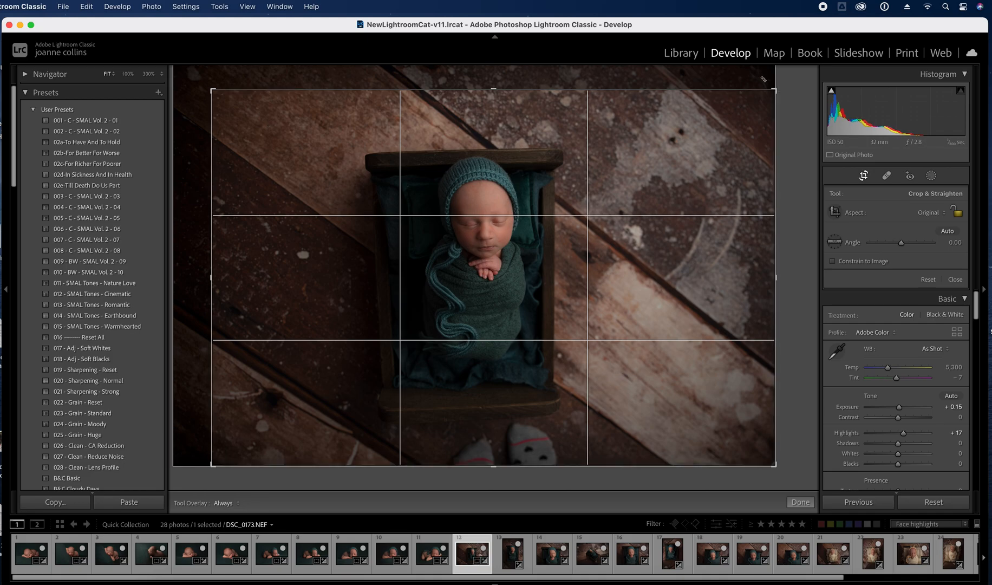
left_click_drag(630, 332, 652, 330)
key("Return")
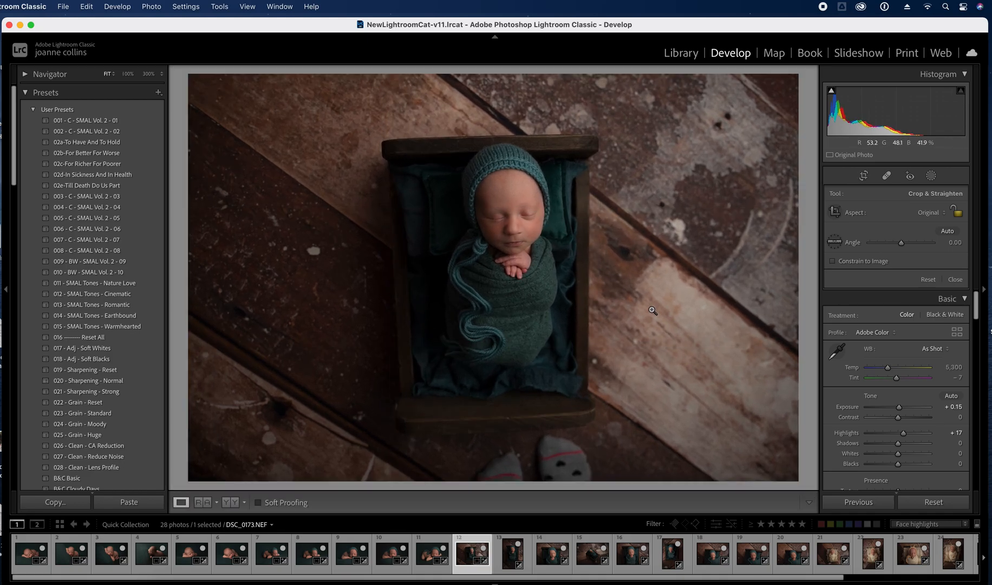
key("r")
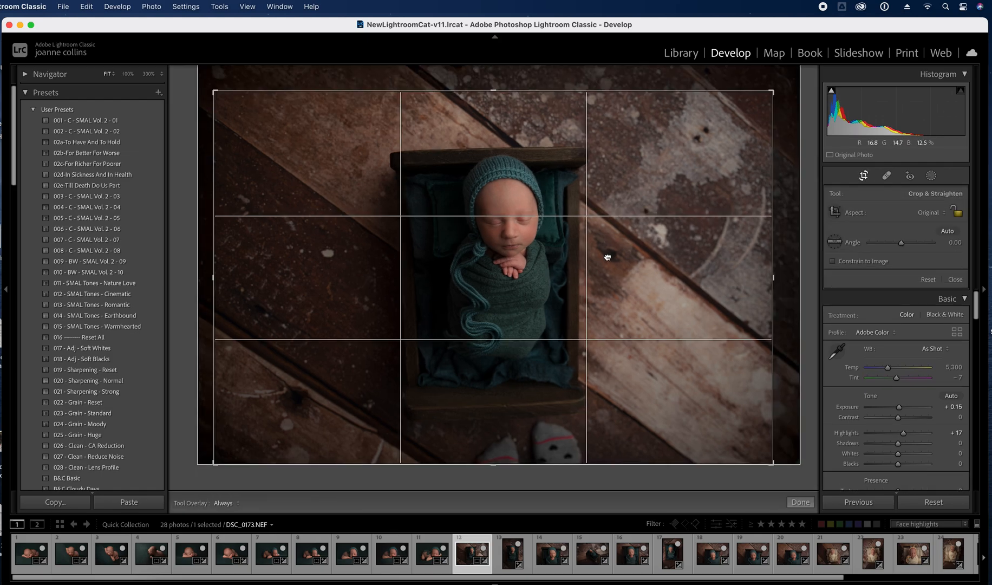
key("Return")
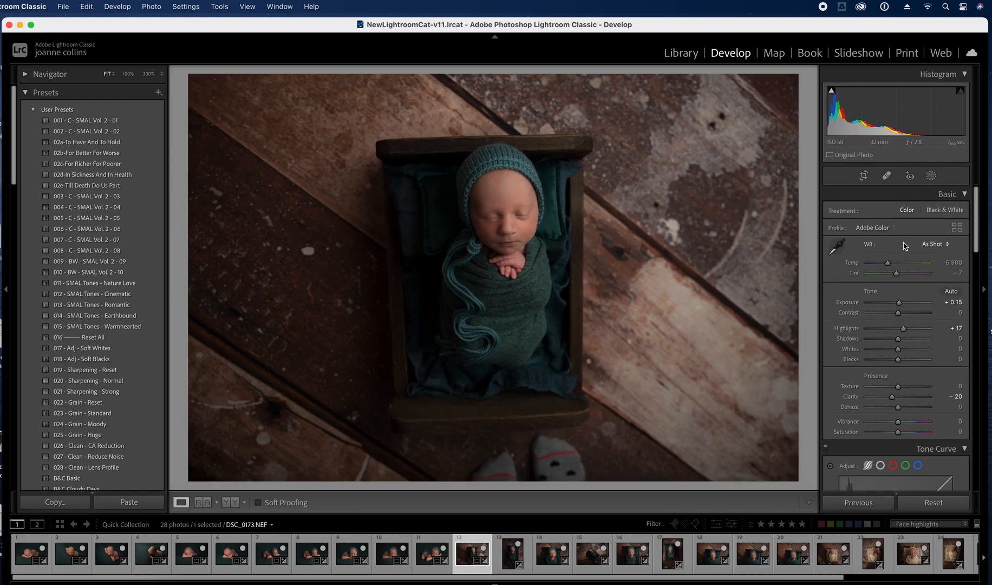
Enable the Tamron lens profile corrections on DSC_0173, switching them off and on again to compare the effect
left_click_drag(977, 231, 974, 391)
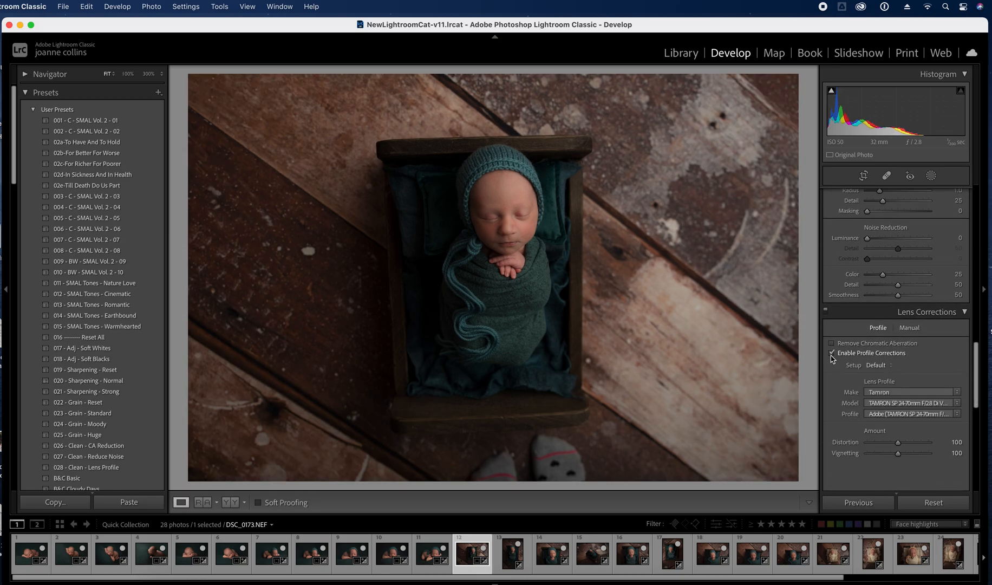
left_click(832, 353)
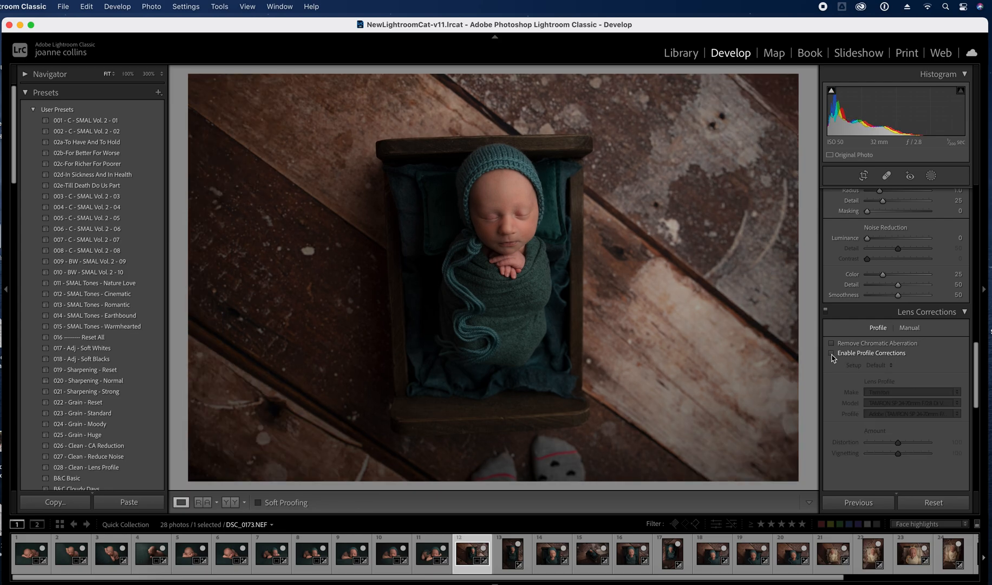
left_click(832, 354)
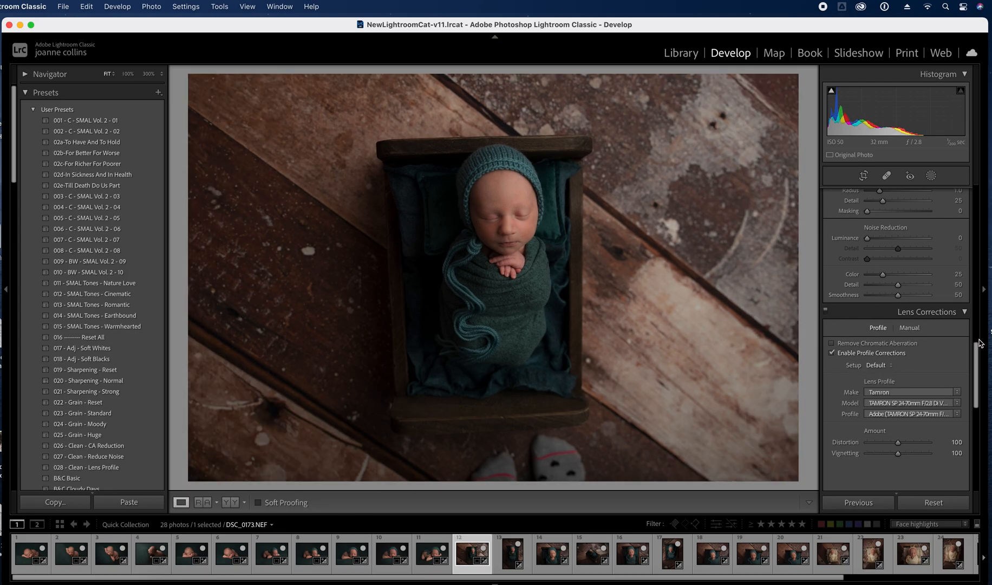
Correct DSC_0173's perspective with Guided Upright, drawing four guides along the four outer edges of the little bed
left_click_drag(977, 353, 977, 388)
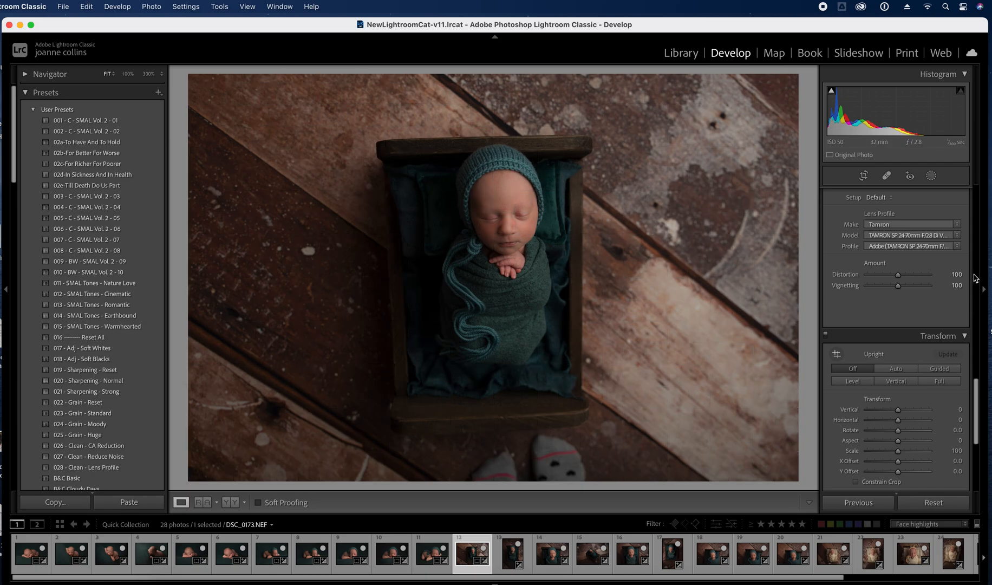
left_click(949, 370)
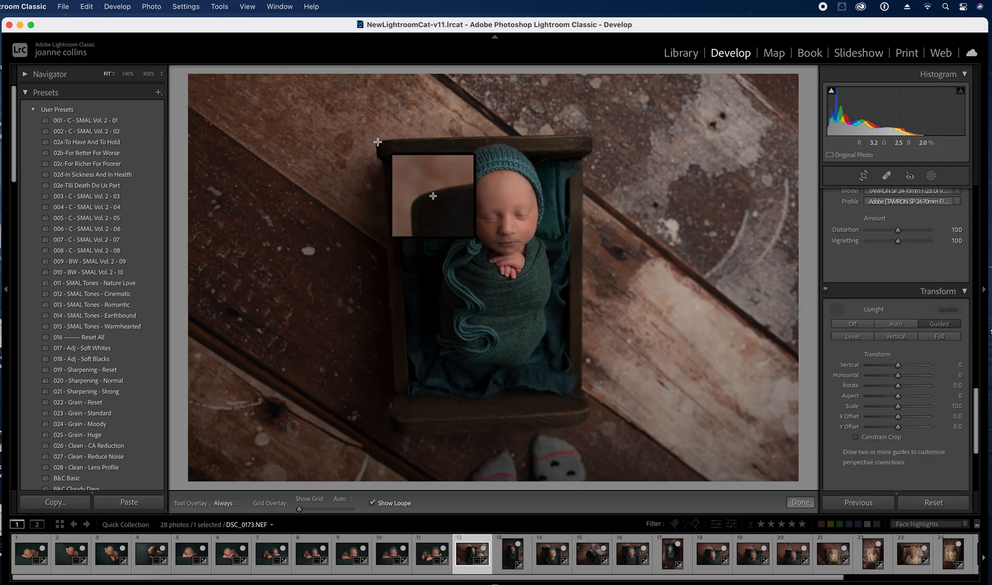
left_click_drag(376, 141, 618, 135)
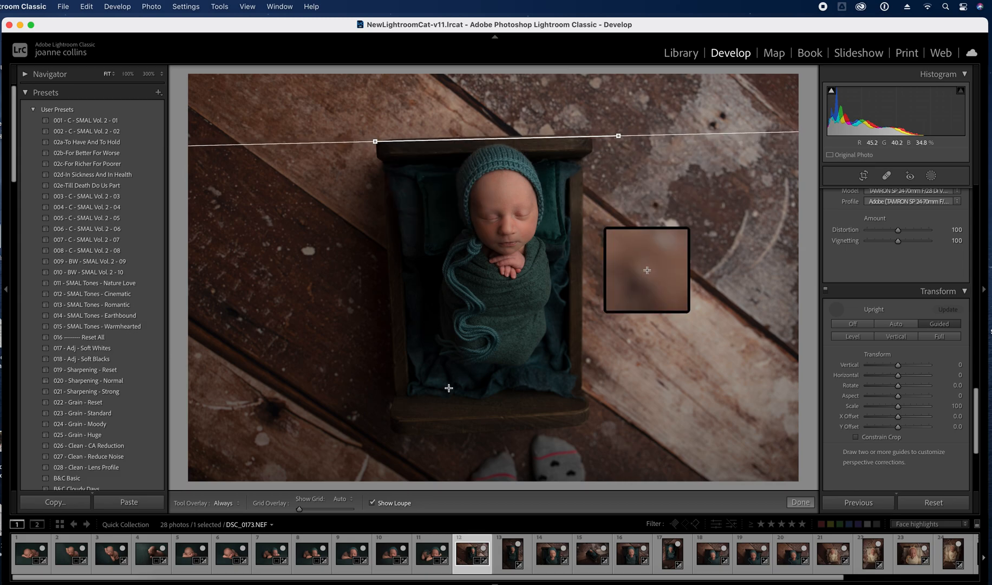
left_click_drag(391, 421, 636, 408)
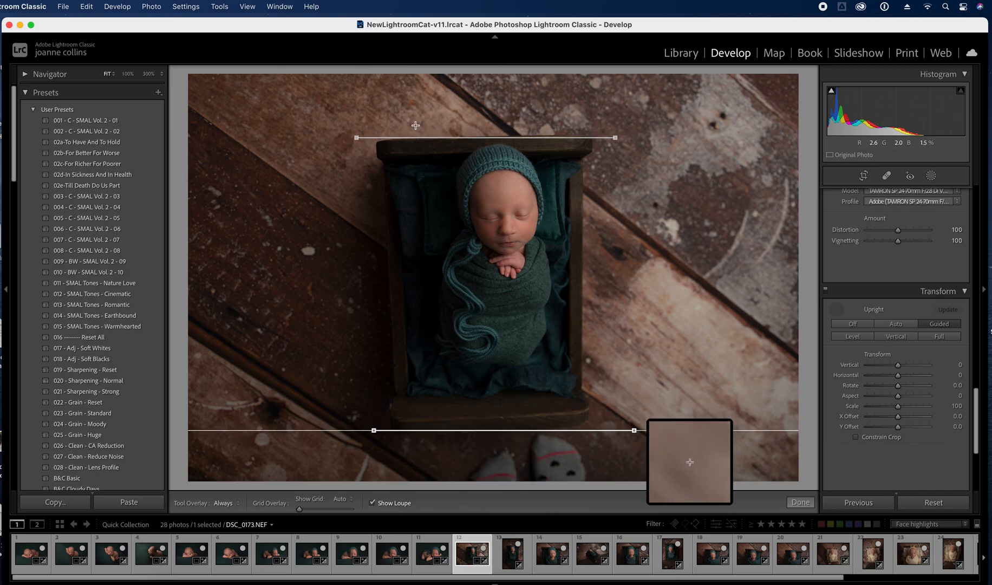
left_click_drag(358, 140, 360, 321)
left_click_drag(587, 138, 575, 287)
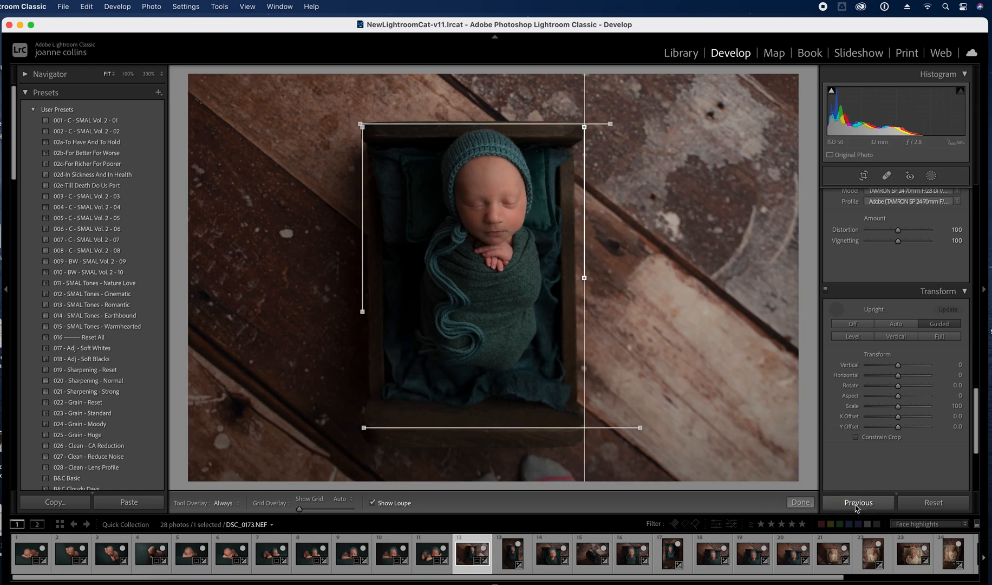
left_click(801, 503)
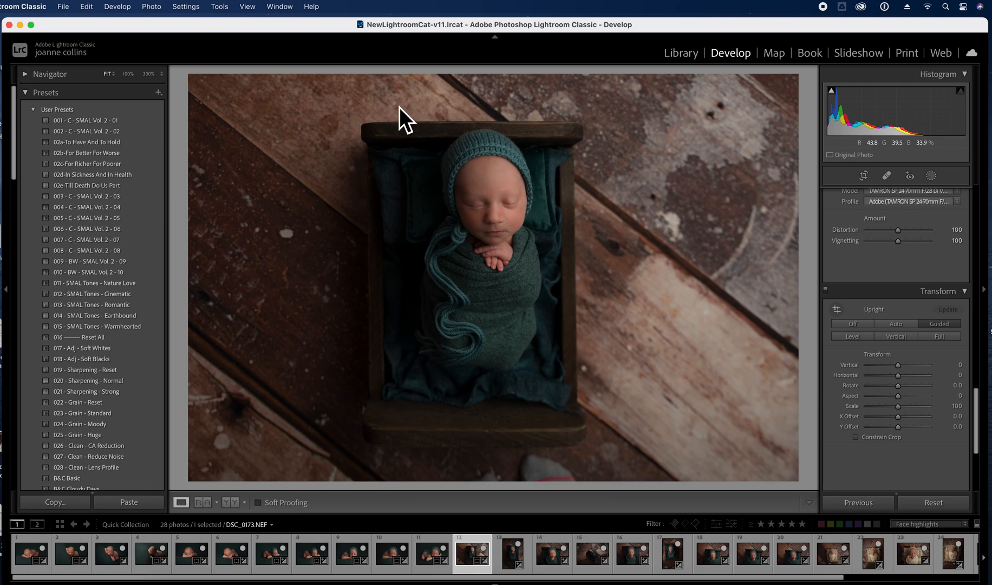
Delete the guides on the bed's left side and foot end in DSC_0173, and redraw both along those edges
left_click(838, 310)
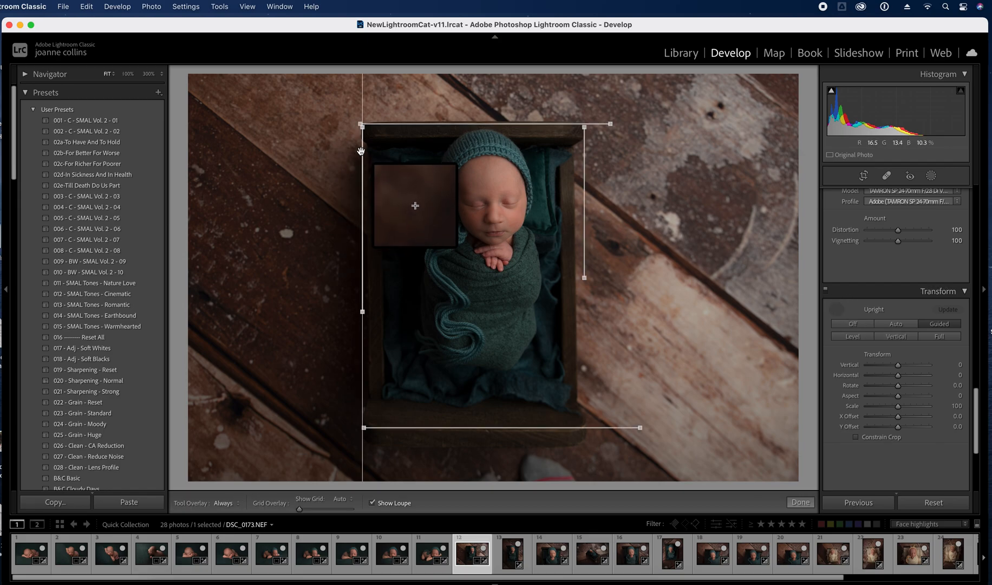
key("Delete")
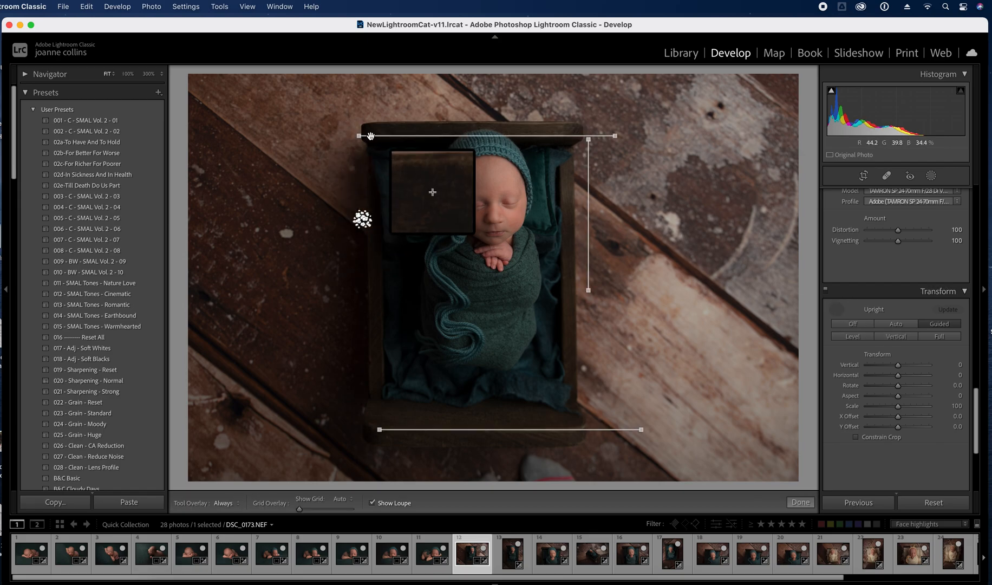
left_click(598, 430)
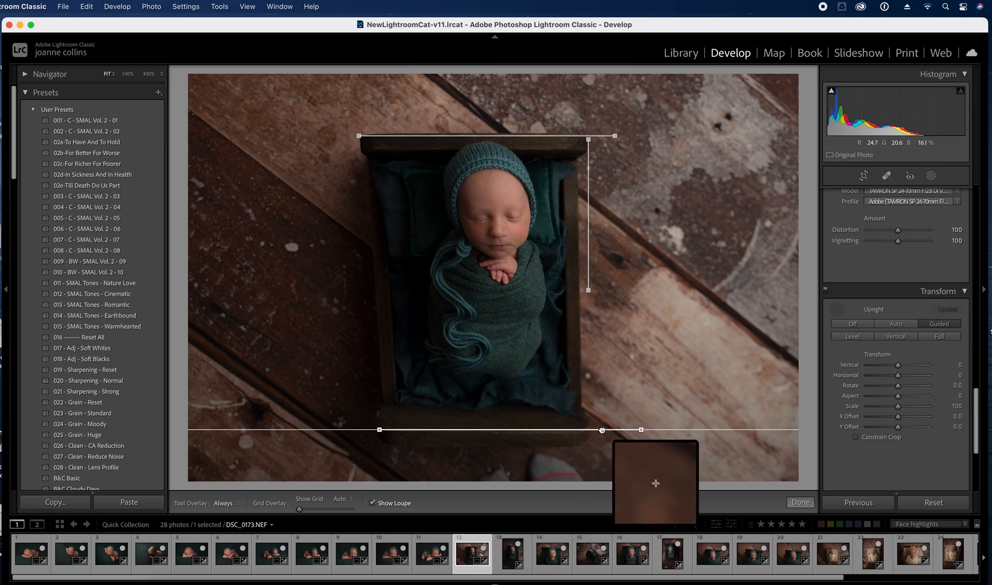
key("Delete")
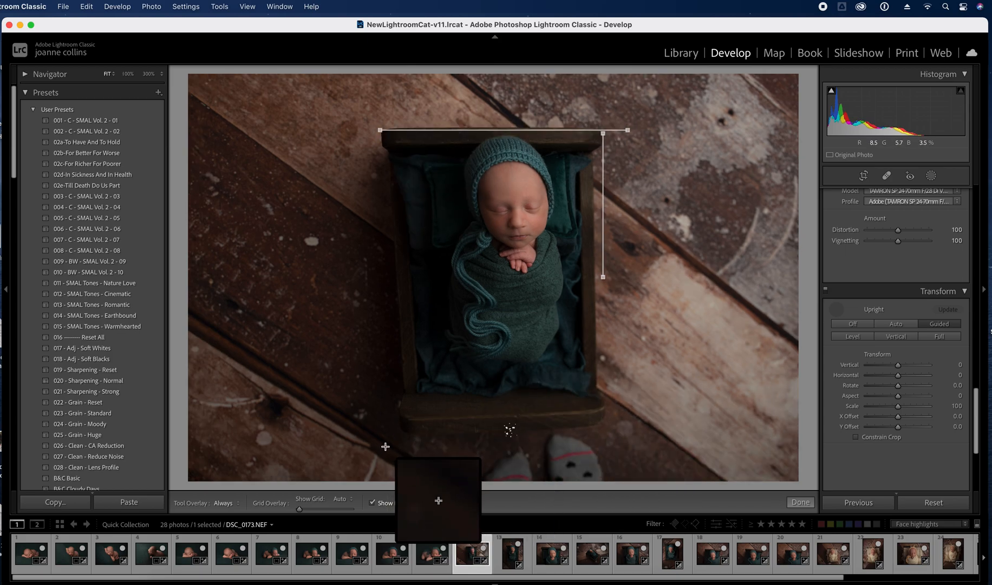
left_click_drag(410, 434, 569, 426)
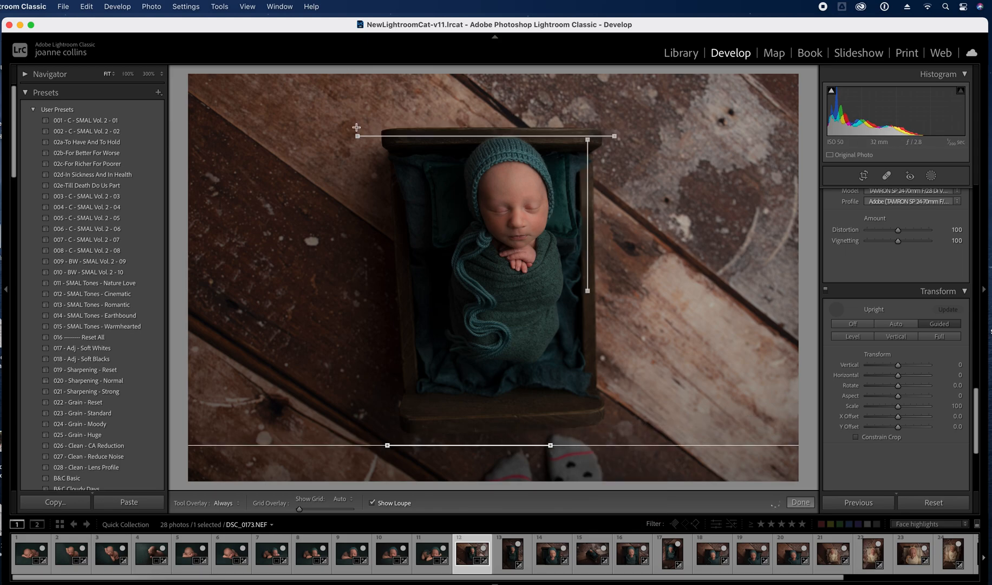
left_click_drag(361, 140, 368, 261)
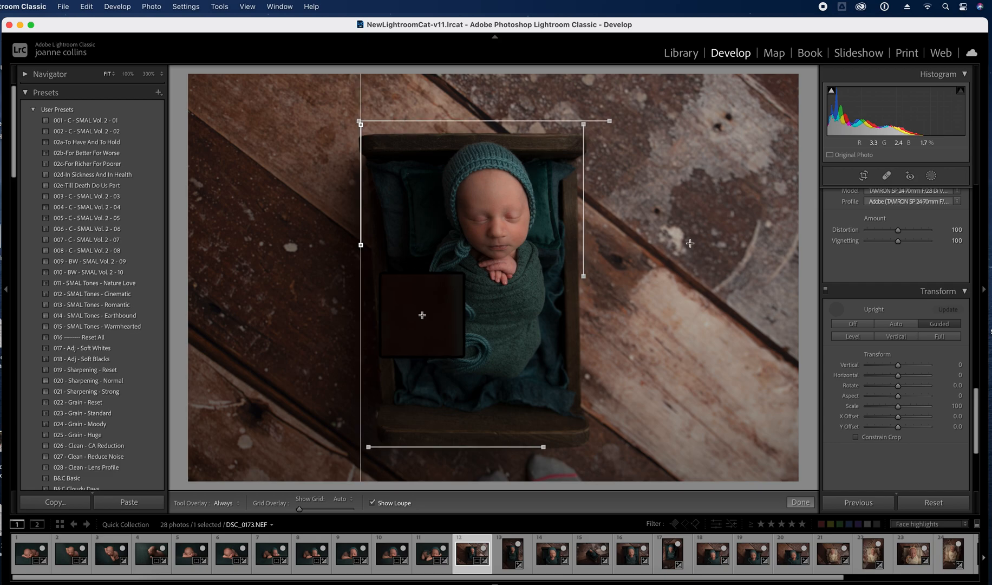
left_click(801, 502)
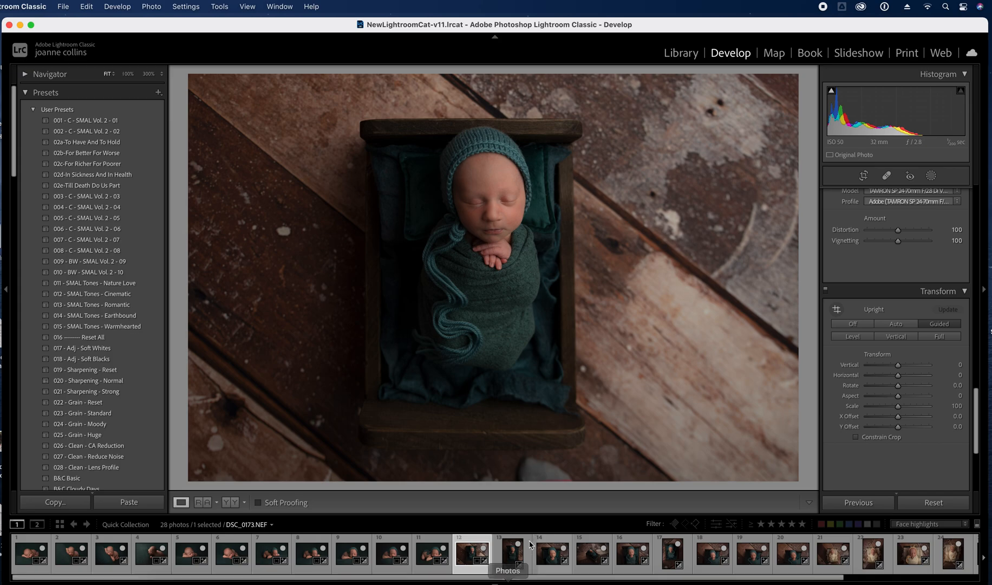
Open DSC_0179, straighten the bed with four Guided Upright guides along its edges, and raise the Exposure to +0.65
left_click(515, 553)
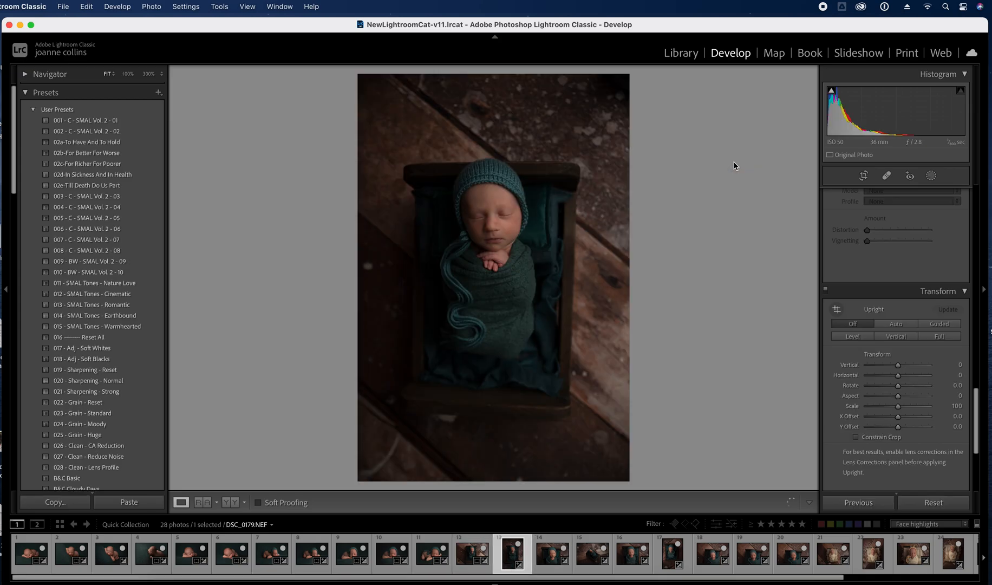
key("shift+t")
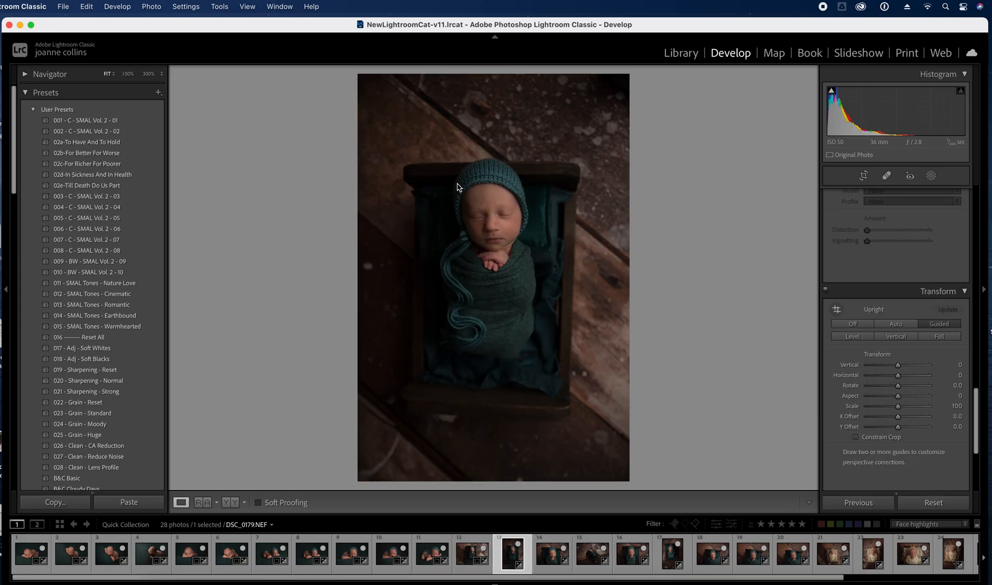
left_click_drag(404, 165, 640, 162)
mouse_move(401, 410)
left_mouse_down()
mouse_move(601, 411)
mouse_move(594, 419)
left_mouse_up()
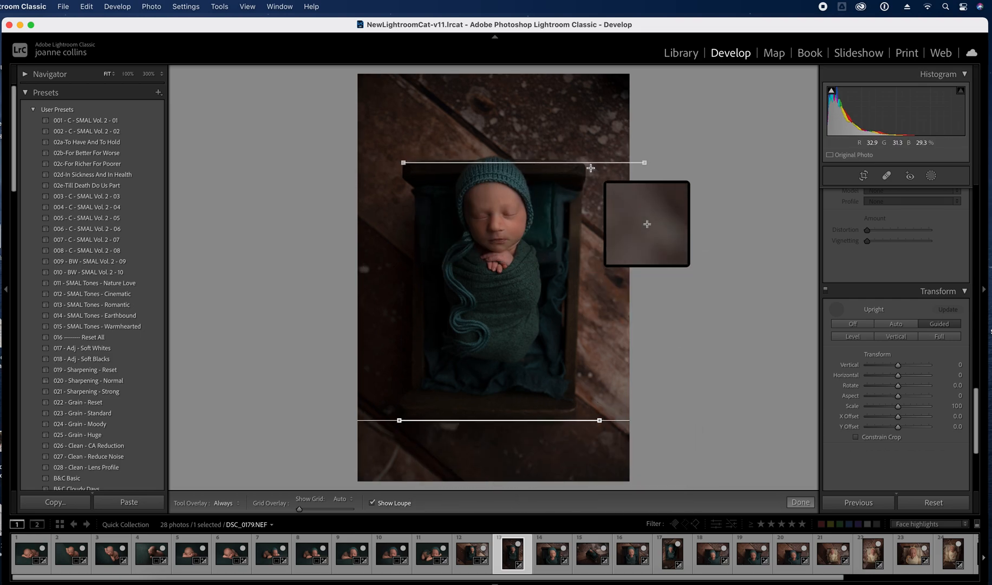
left_click_drag(588, 164, 583, 277)
left_click_drag(405, 162, 405, 265)
left_click(803, 504)
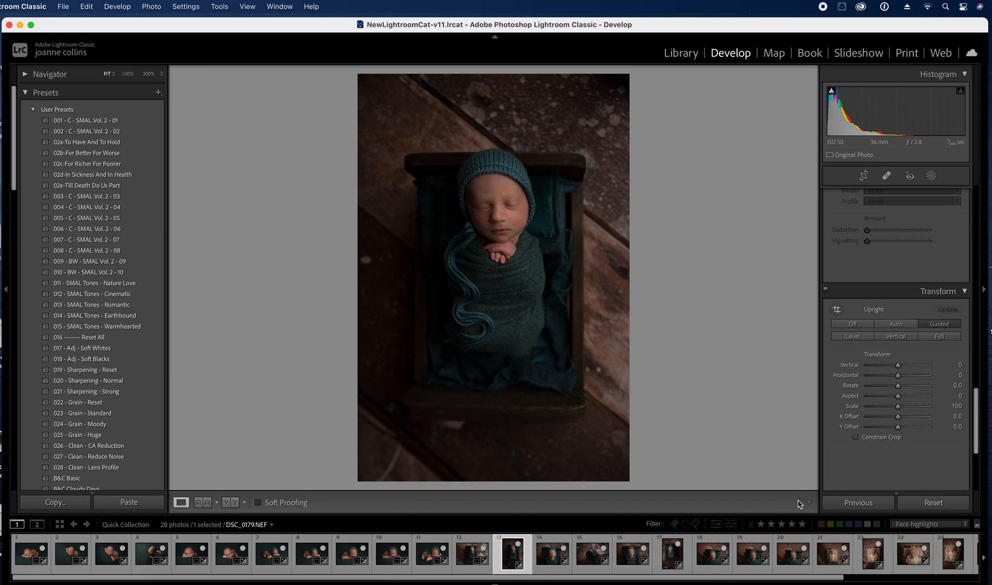
left_click_drag(976, 427, 978, 223)
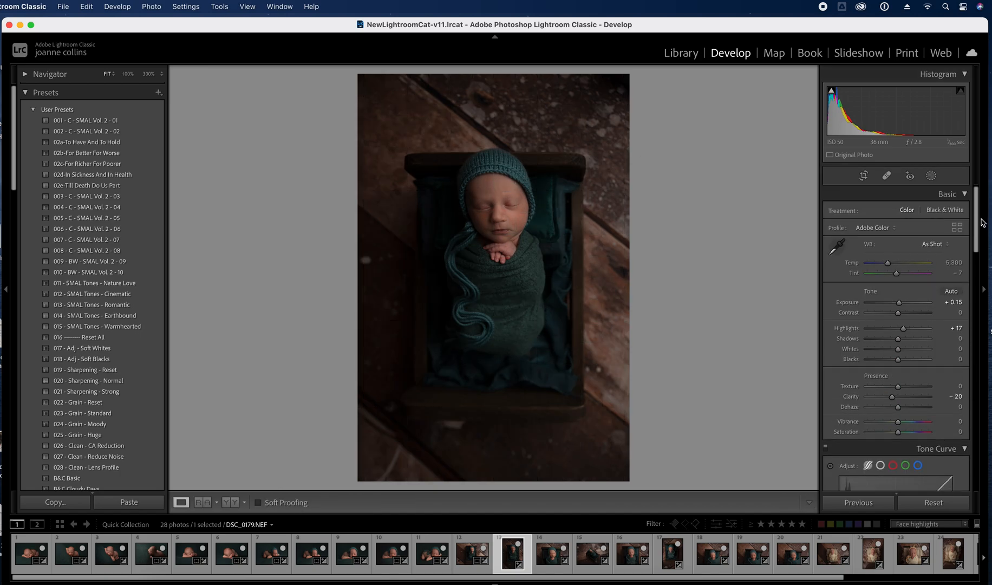
left_click_drag(900, 303, 903, 306)
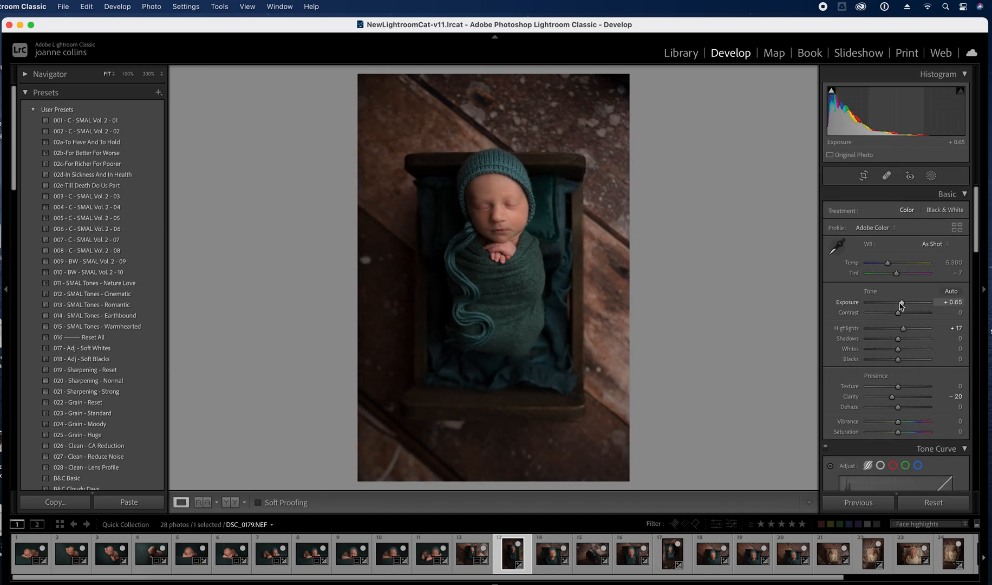
Open DSC_0183 and straighten it with a crop angle of -0.64
key("Right")
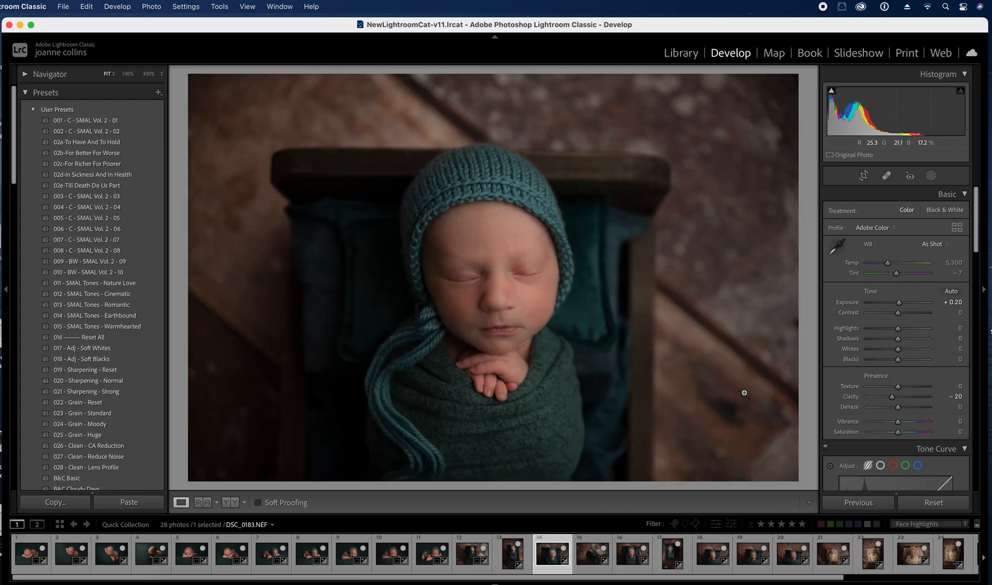
left_click(593, 552)
key("Left")
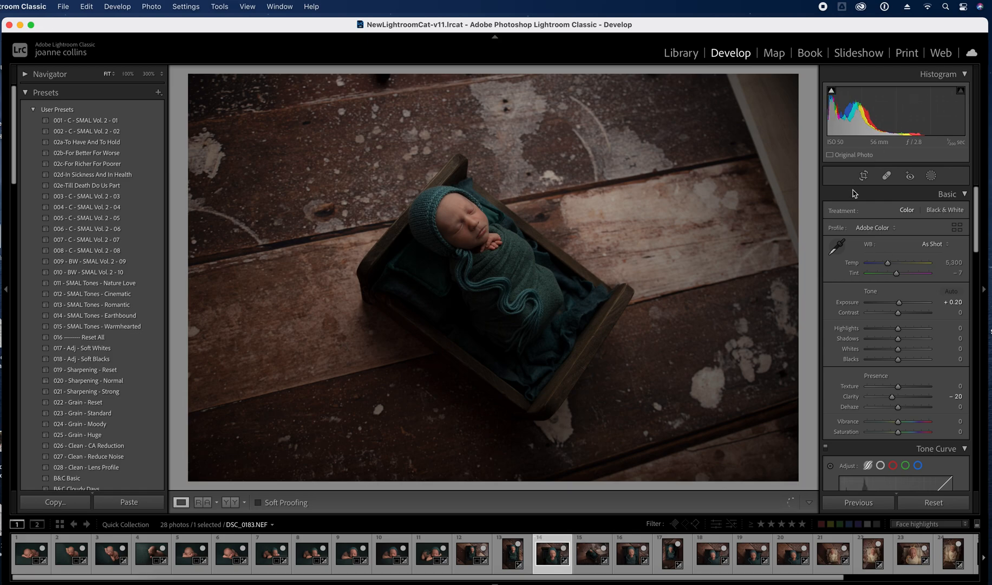
key("r")
left_click_drag(802, 94, 817, 86)
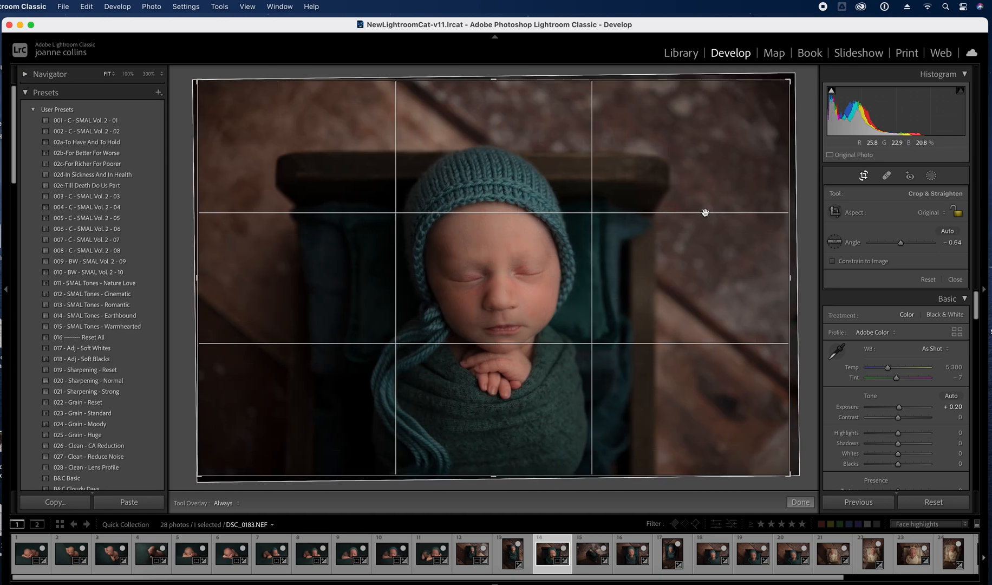
key("Return")
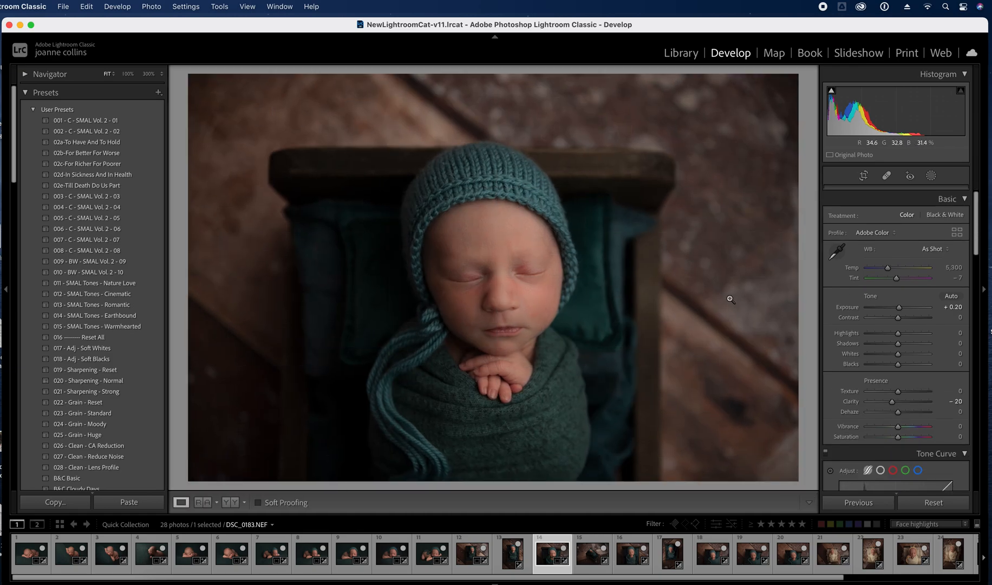
Open DSC_0189 and crop it tighter around the bed with a rotation angle of 3.27, repositioning the photo slightly within the crop
left_click(593, 555)
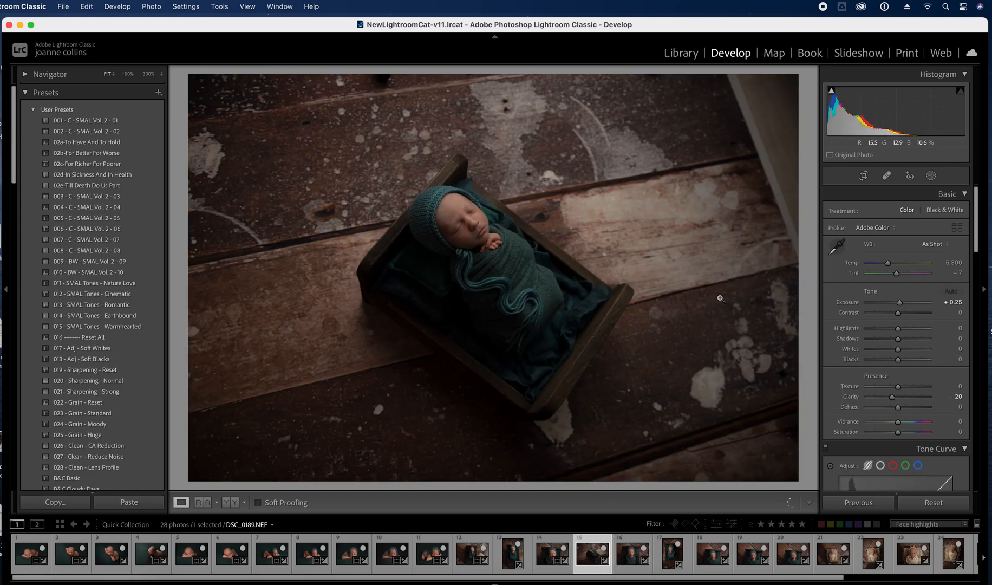
left_click(865, 177)
left_click_drag(818, 97, 731, 85)
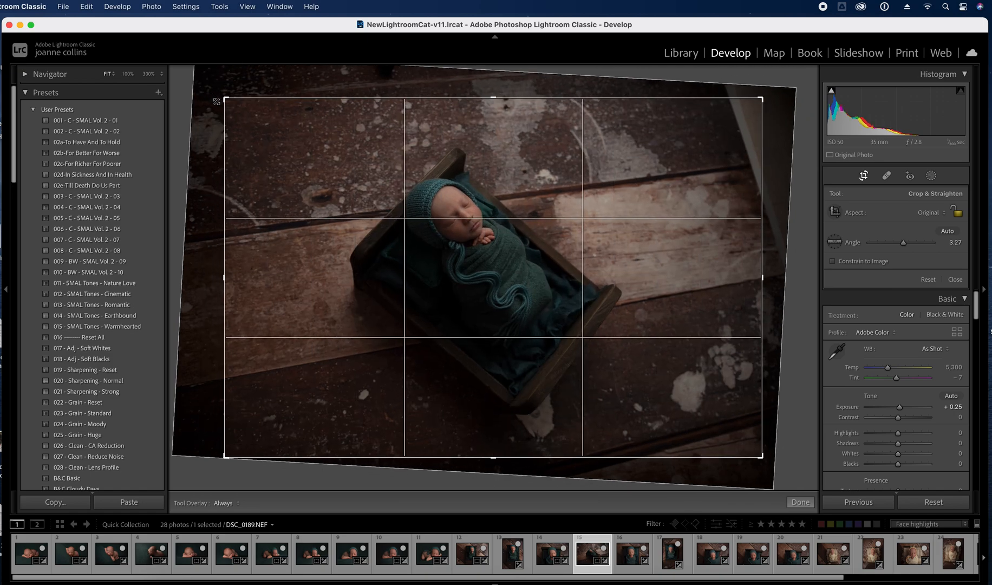
left_click_drag(685, 155, 678, 155)
key("Return")
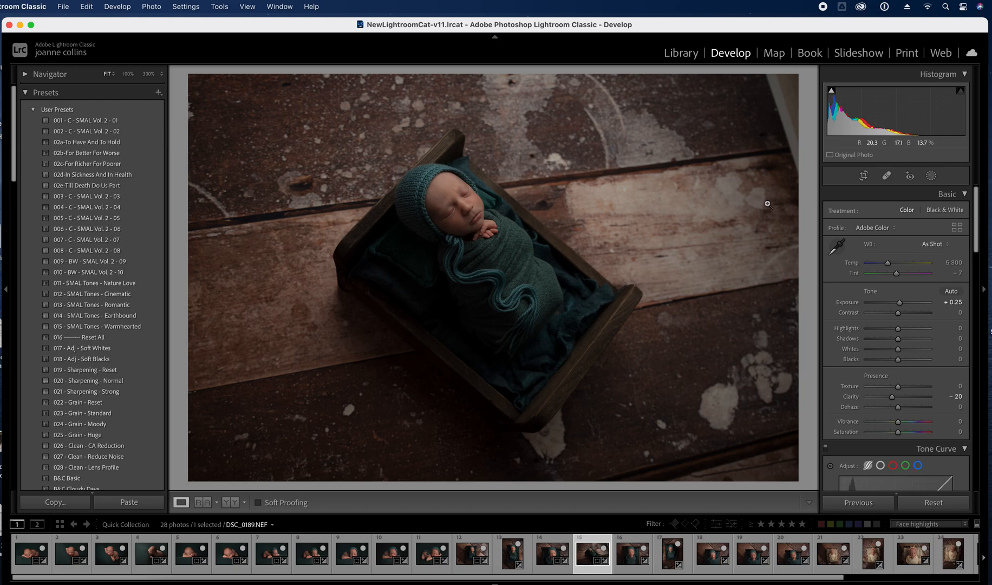
Heal the pale strip in DSC_0189's upper-right corner with a size 78 brush, moving the sample source onto the dark floorboards beside it
left_click(886, 176)
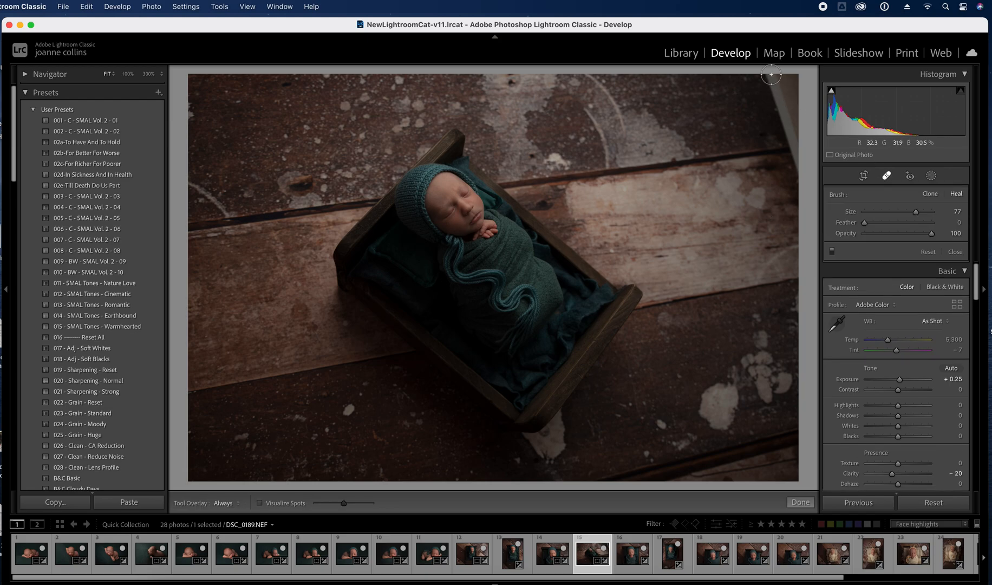
scroll(768, 77, "up", 1)
left_click_drag(772, 77, 799, 151)
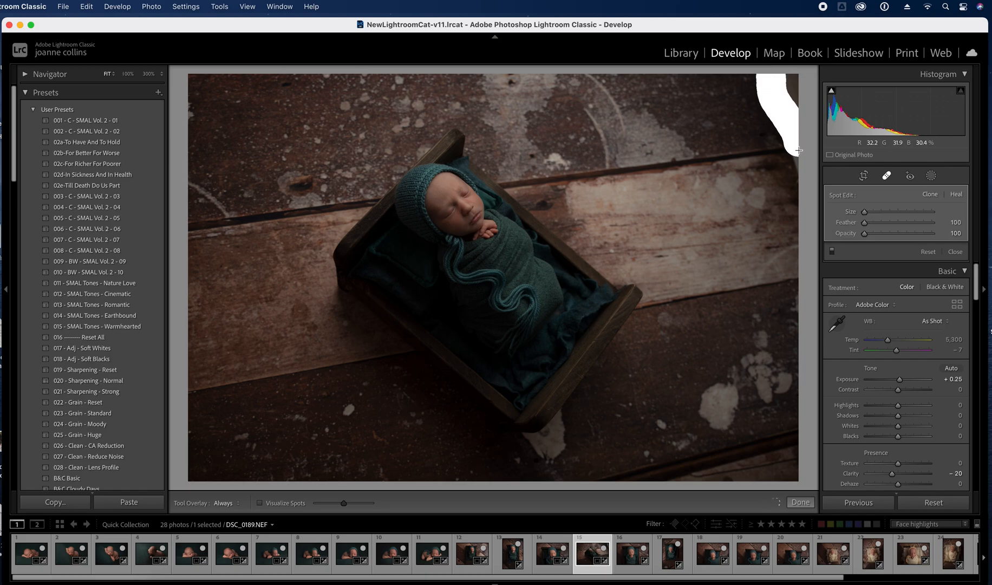
left_click_drag(797, 76, 796, 79)
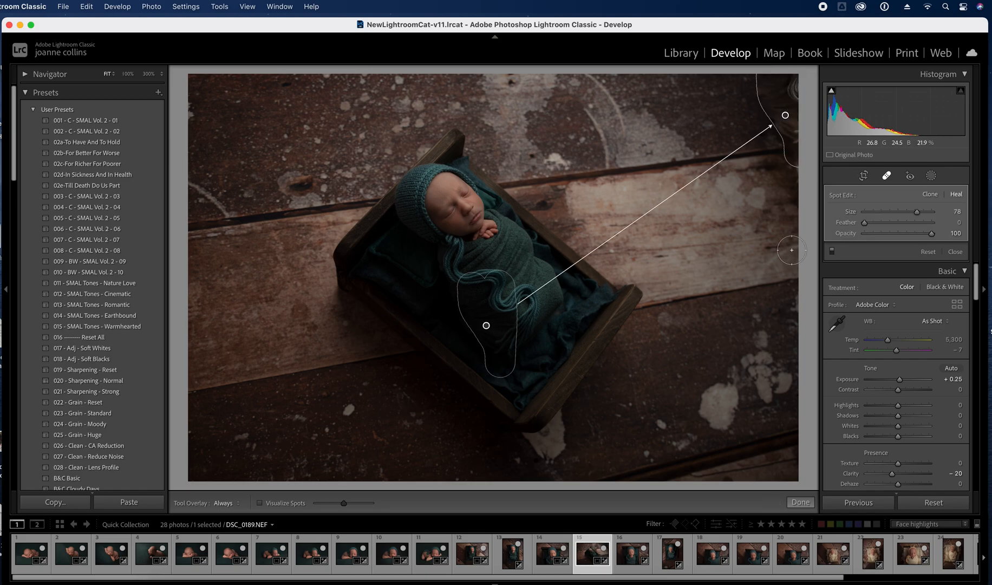
mouse_move(494, 326)
left_mouse_down()
mouse_move(487, 317)
mouse_move(627, 254)
mouse_move(683, 204)
mouse_move(699, 136)
mouse_move(677, 132)
mouse_move(688, 128)
left_mouse_up()
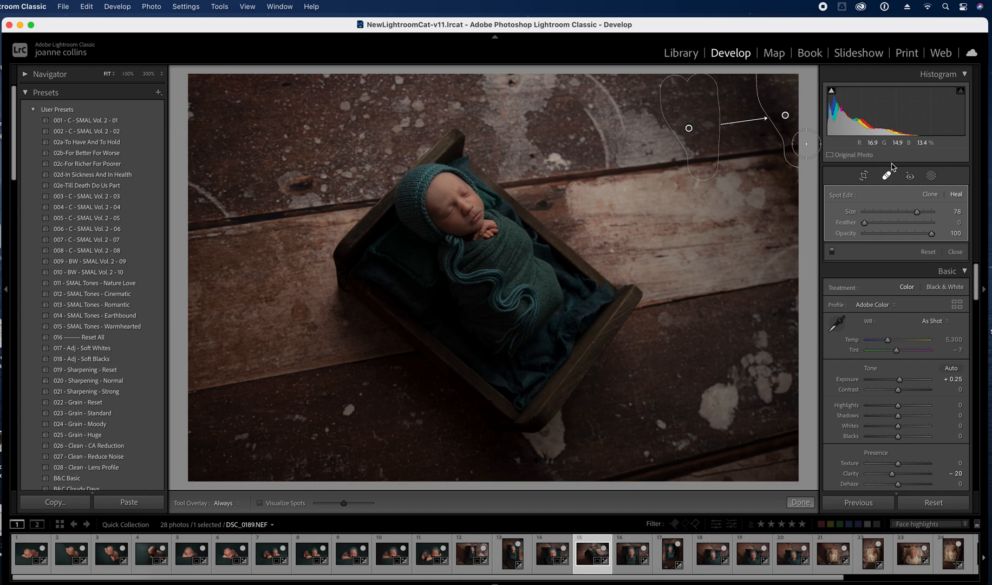
left_click(801, 502)
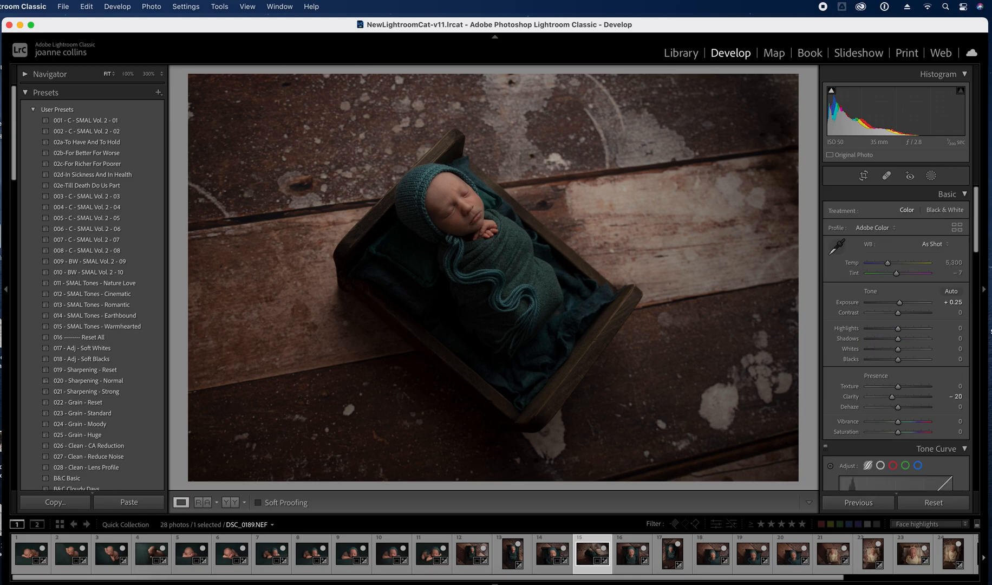
Open DSC_0191 and crop it tighter around the baby with a rotation angle of 1.69, repositioning the photo within the crop
left_click(630, 559)
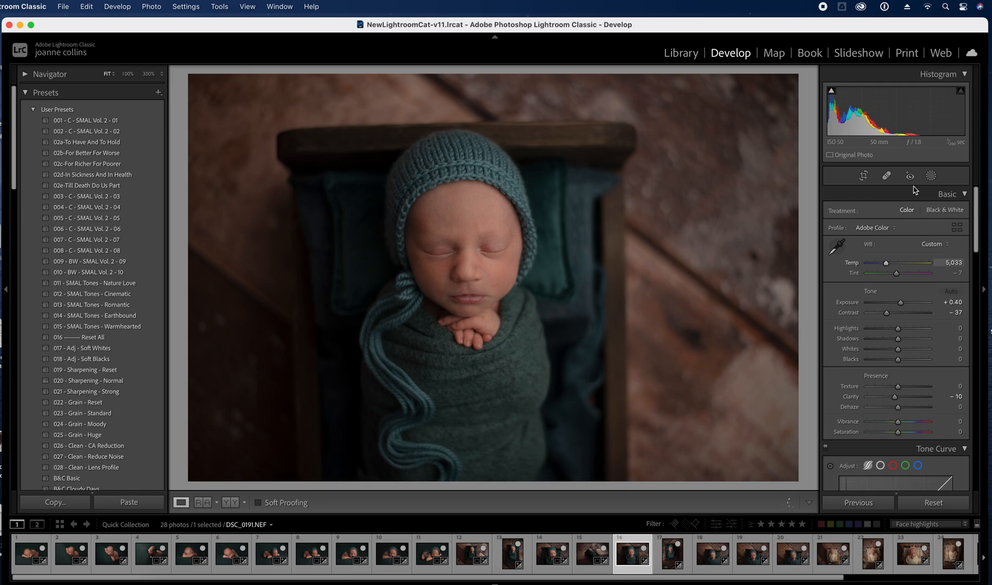
left_click(863, 177)
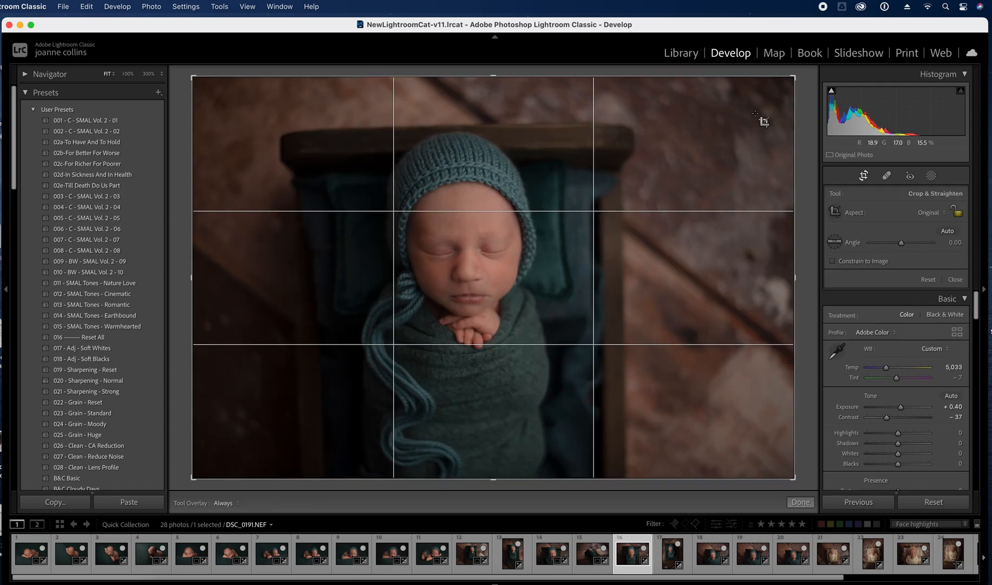
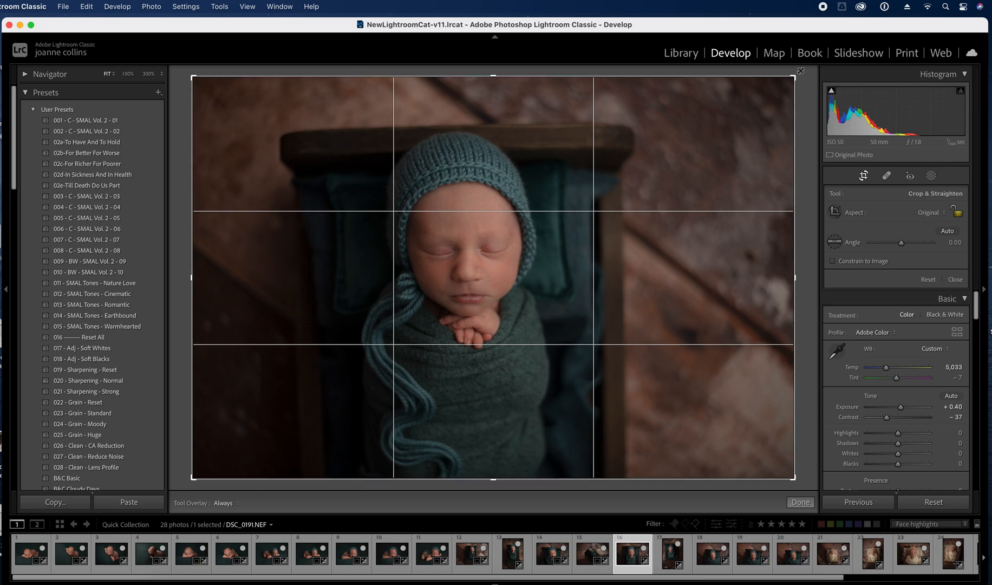
left_click_drag(803, 72, 803, 86)
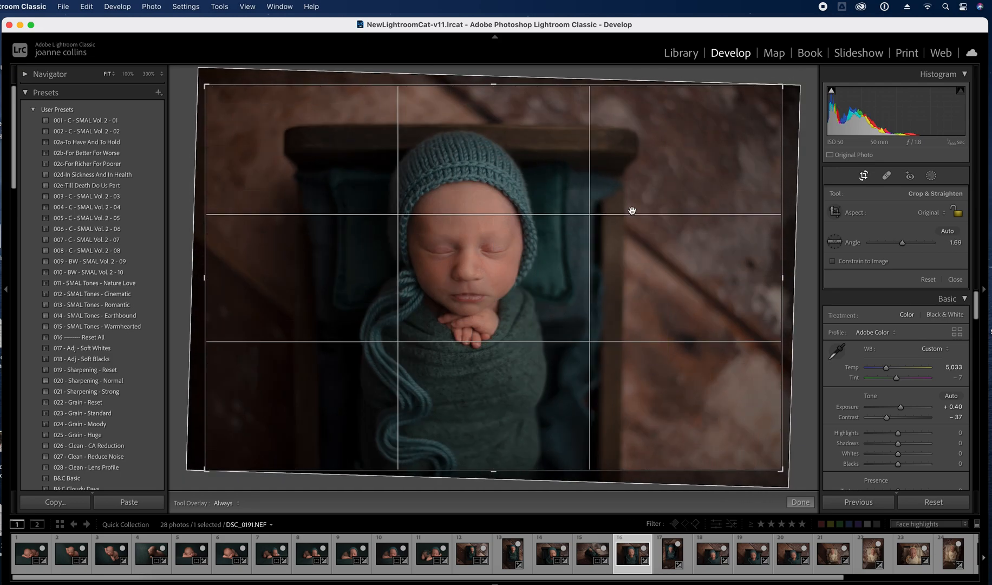
left_click_drag(783, 471, 761, 456)
left_click_drag(681, 419, 682, 413)
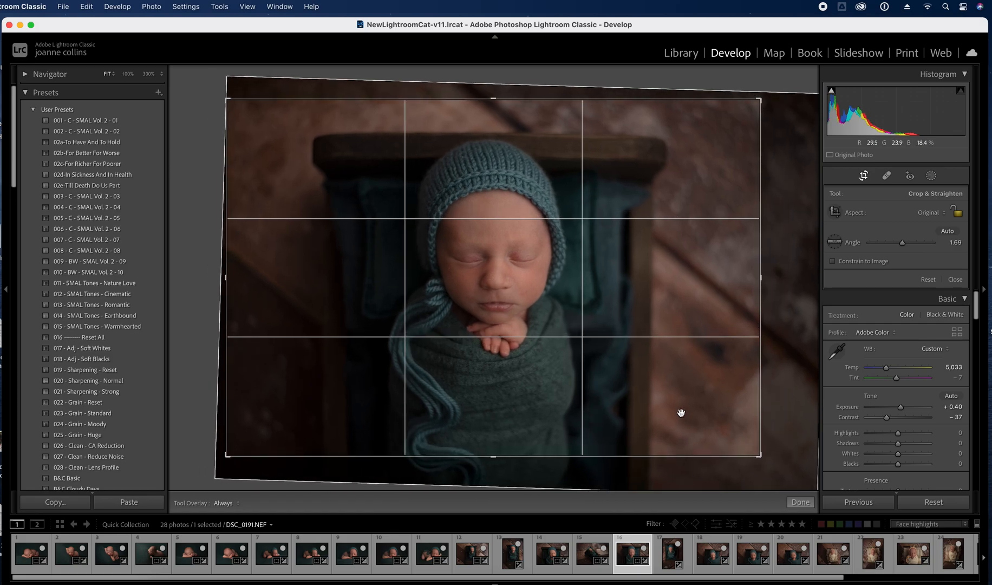
left_click_drag(809, 330, 802, 334)
key("Return")
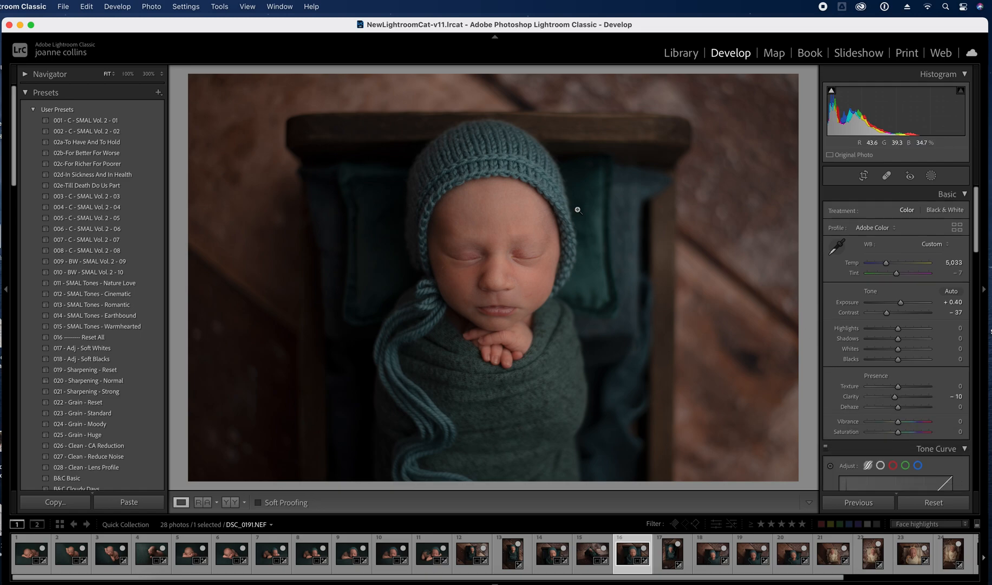
Compare DSC_0191 with and without lens profile corrections, leaving them disabled
left_click_drag(978, 245, 977, 394)
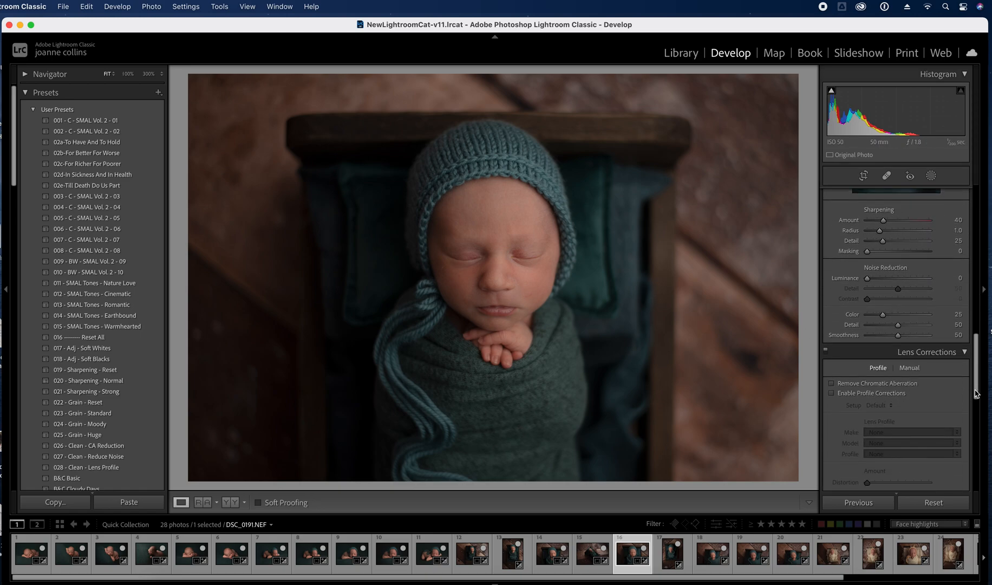
left_click(832, 394)
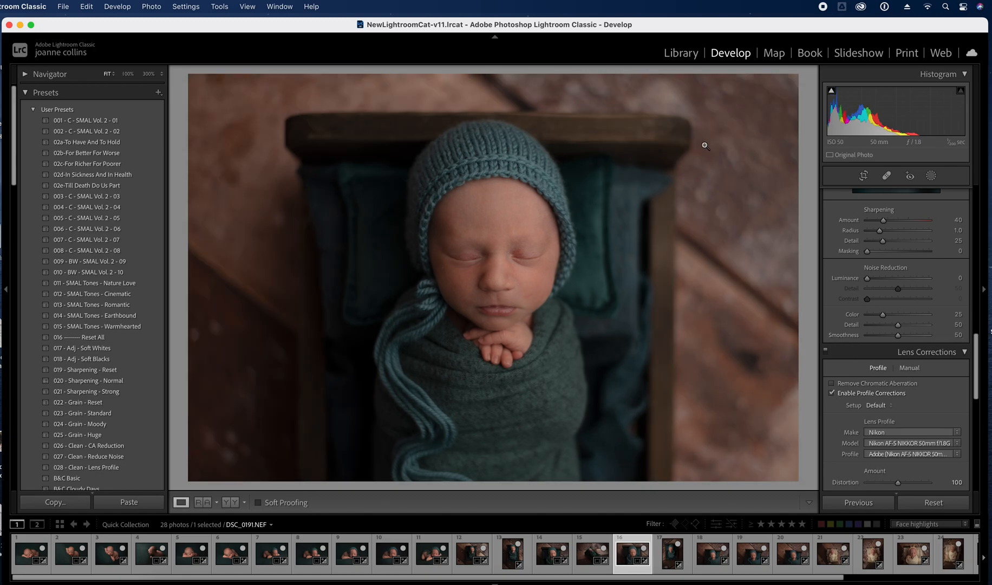
left_click(833, 394)
left_click(832, 394)
left_click(832, 394)
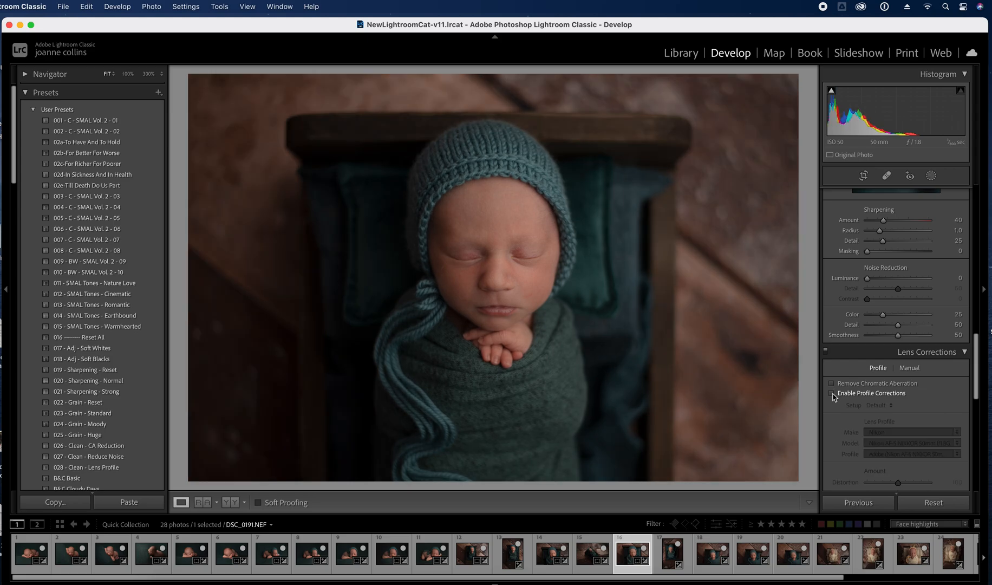
Open DSC_0193 and crop it slightly tighter around the bed at the original aspect ratio
left_click(671, 553)
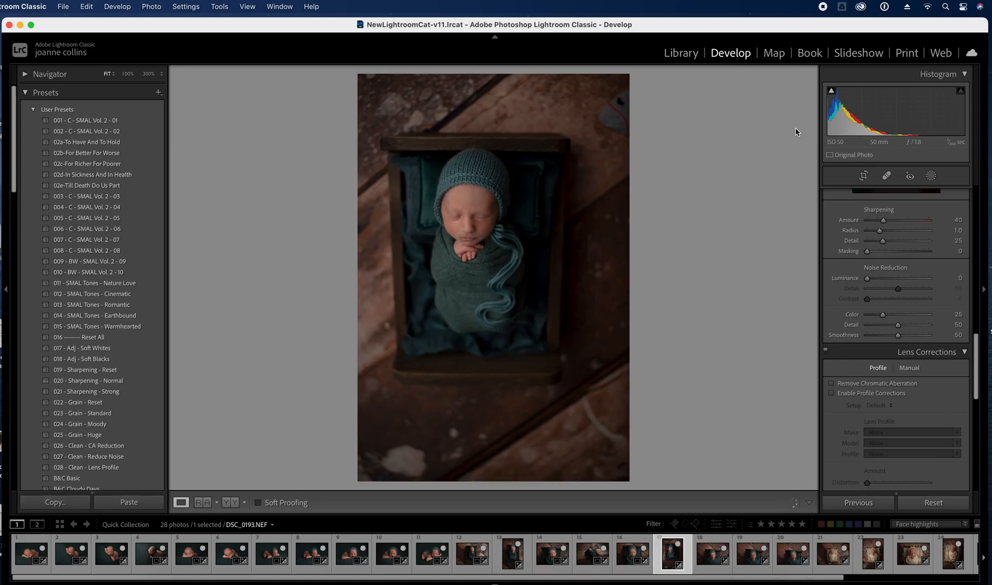
left_click(863, 176)
left_click_drag(627, 476, 620, 440)
double_click(580, 361)
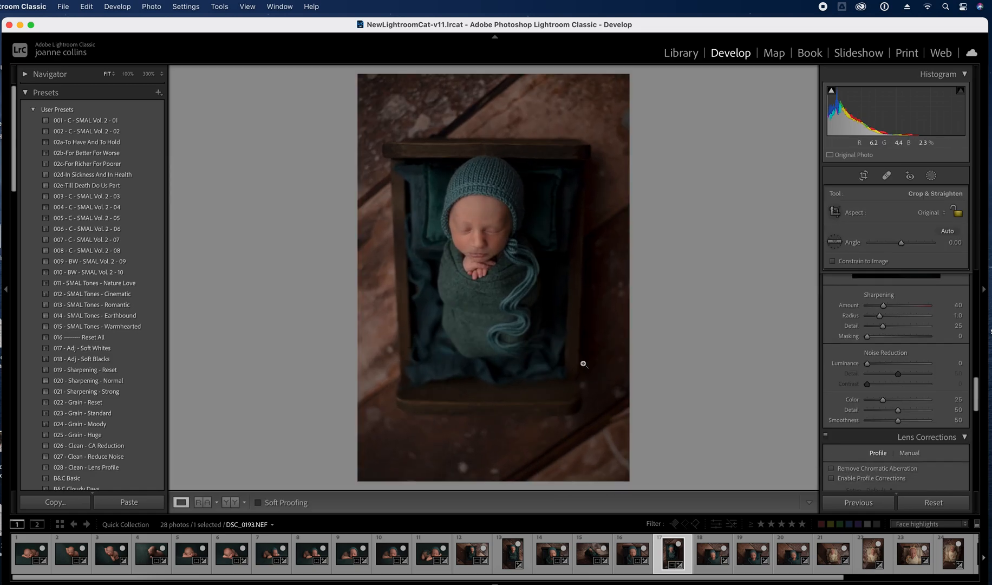
Heal the bluish patch at DSC_0193's upper-right edge with a size 78 brush, moving the sample source onto the floorboards above the bed
left_click(886, 179)
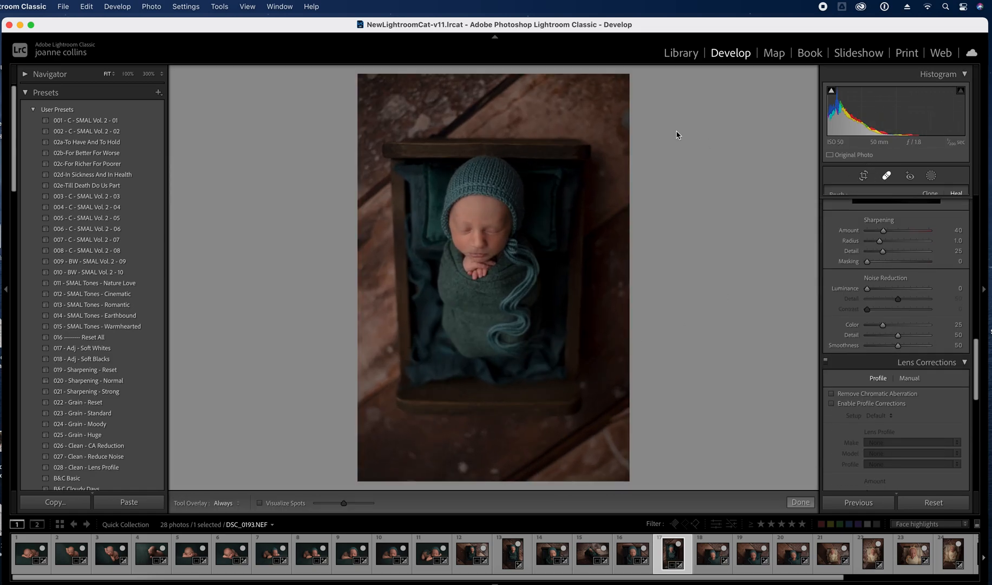
left_click_drag(632, 136, 628, 142)
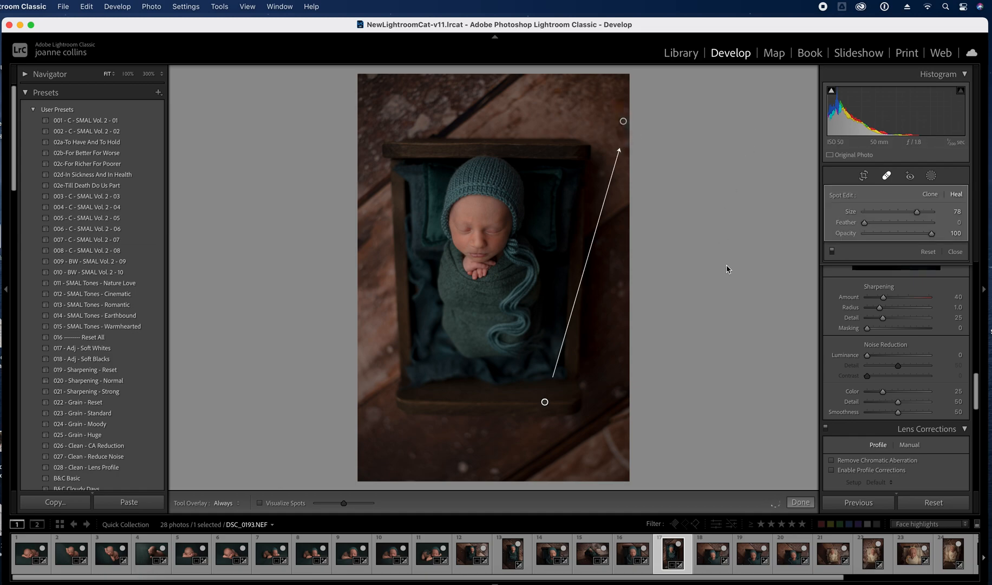
mouse_move(545, 401)
left_mouse_down()
mouse_move(550, 88)
mouse_move(570, 101)
left_mouse_up()
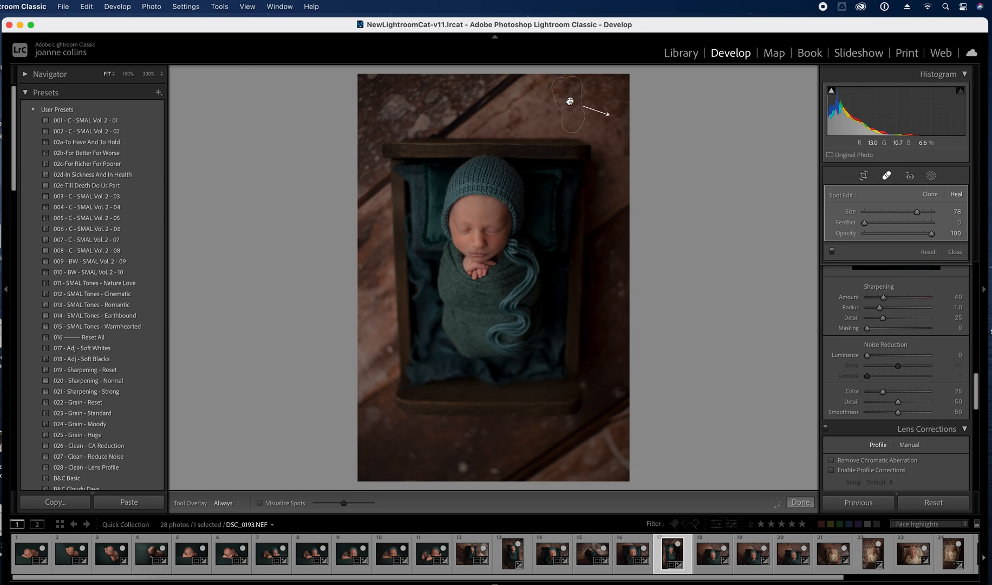
left_click(801, 502)
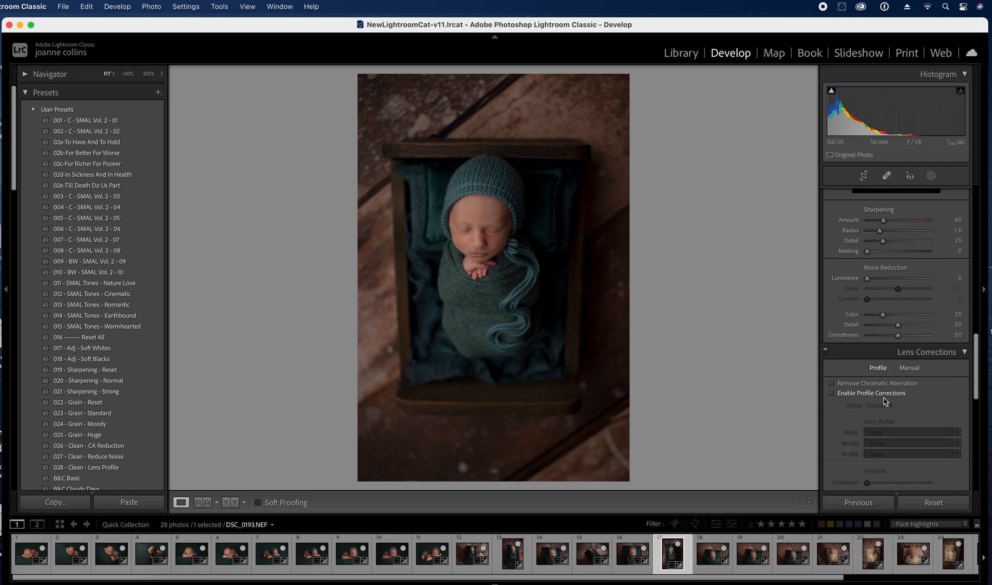
Straighten the bed in DSC_0193 with four Guided Upright guides along its edges, leaving lens profile corrections disabled
left_click(832, 394)
left_click(831, 394)
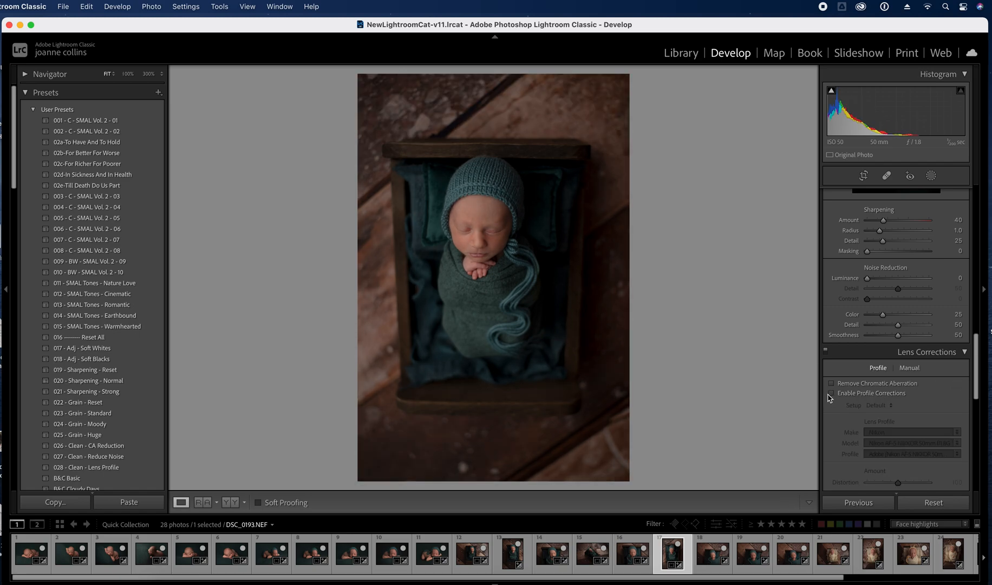
scroll(970, 381, "down", 5)
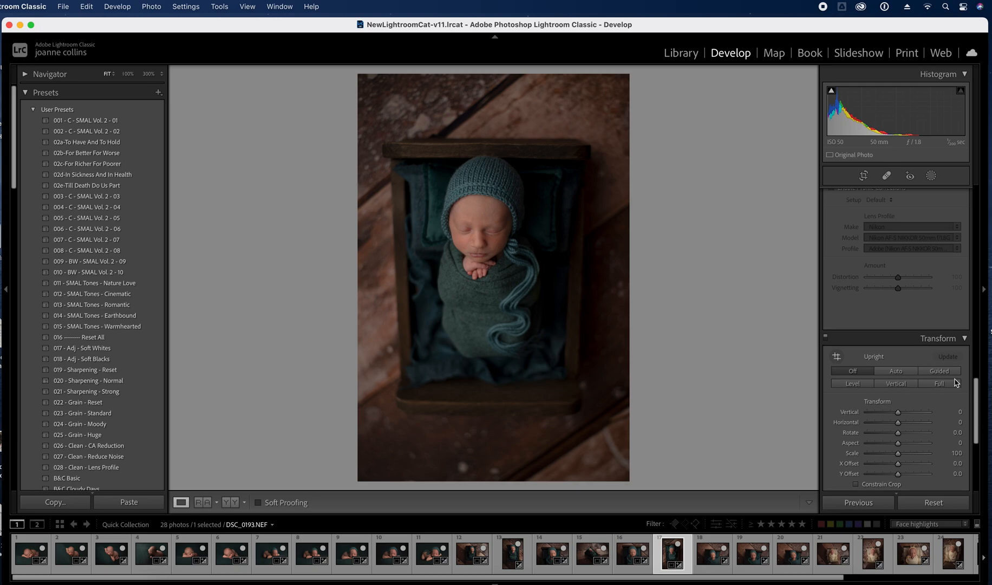
left_click(932, 373)
left_click_drag(385, 143, 580, 143)
left_click_drag(391, 415, 529, 415)
left_click_drag(382, 147, 388, 262)
left_click_drag(595, 133, 593, 208)
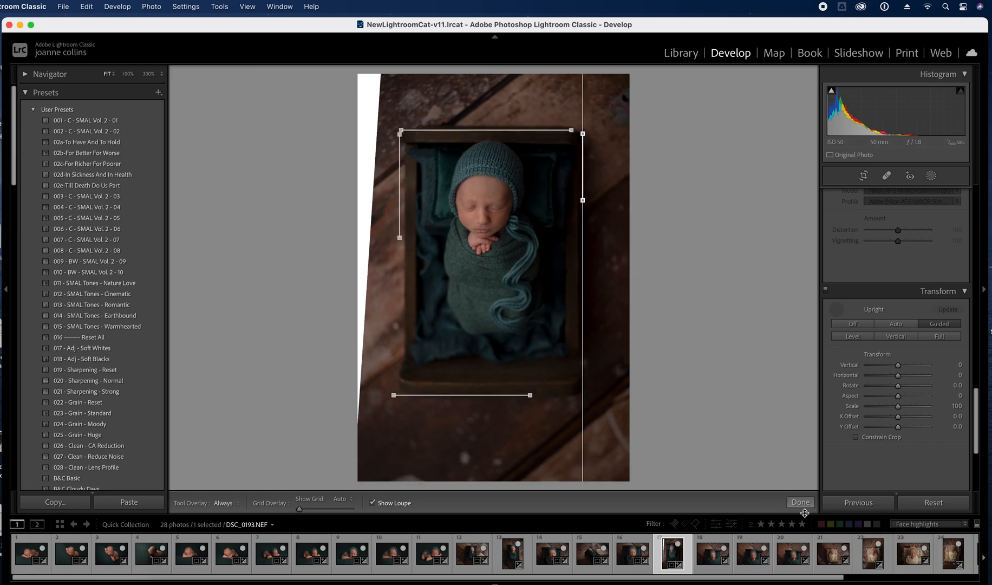
left_click(800, 502)
Crop DSC_0193 tighter around the bed, repositioning the photo to cut away most of the white wedge on its left side
left_click(864, 176)
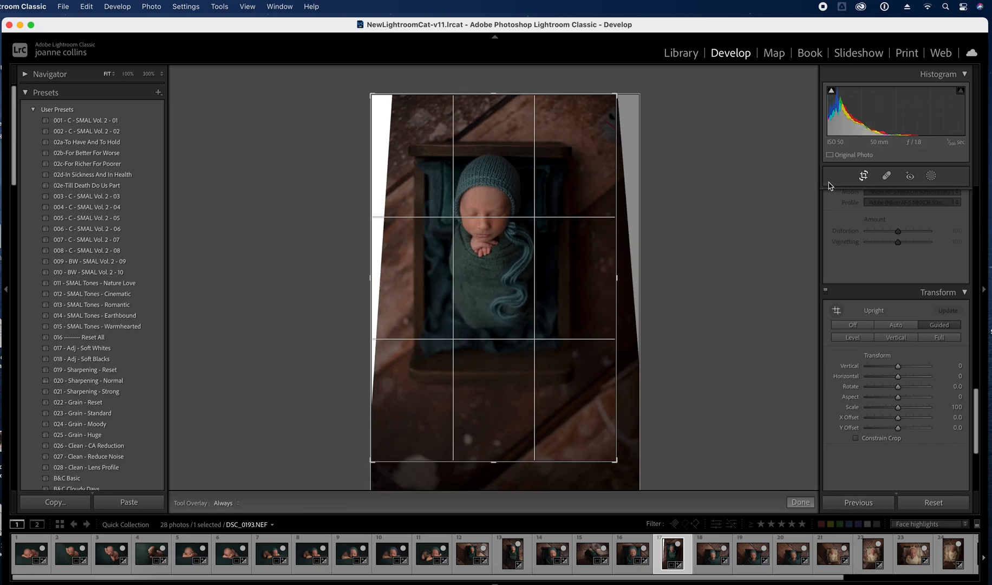
left_click_drag(372, 461, 385, 442)
left_click_drag(485, 392, 499, 392)
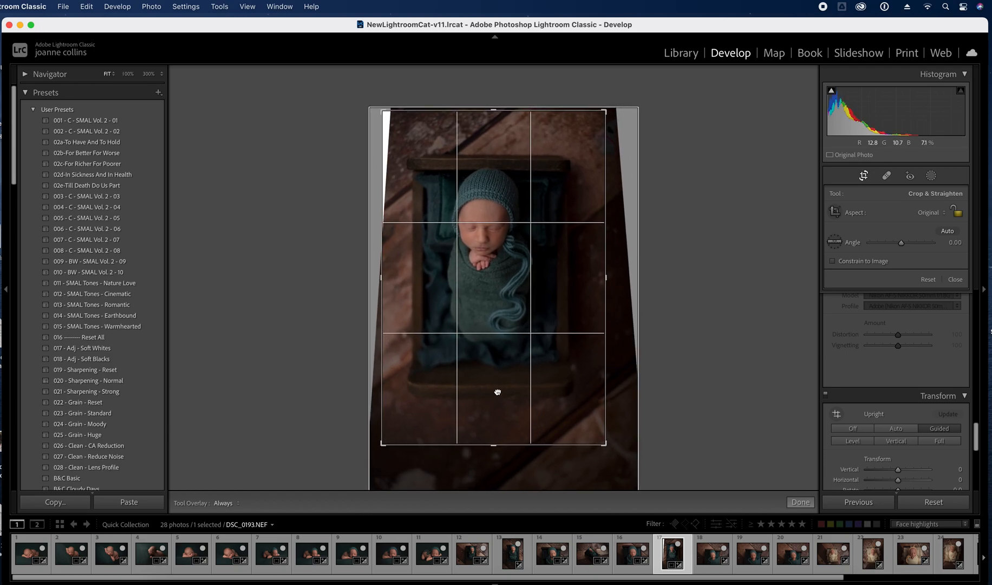
left_click_drag(599, 440, 571, 417)
key("Return")
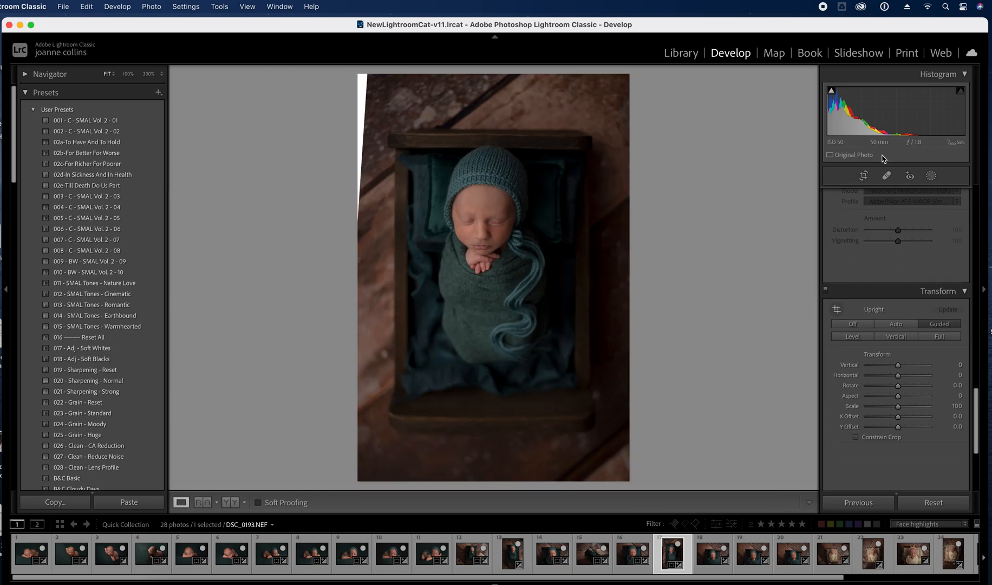
Try to heal the white wedge along DSC_0193's upper-left edge with a size 78 brush, sampling the floorboards beside it
left_click(887, 176)
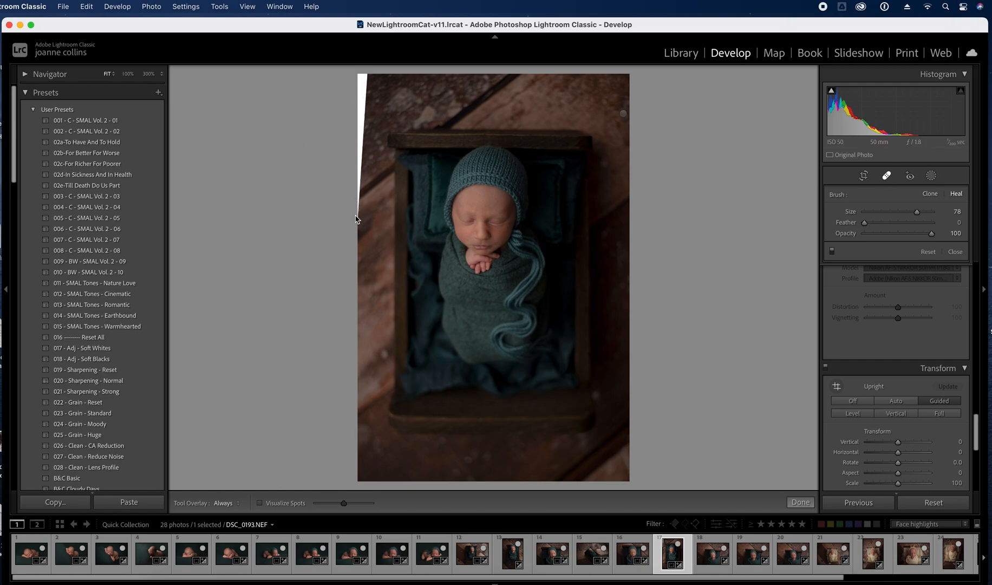
left_click_drag(358, 217, 357, 158)
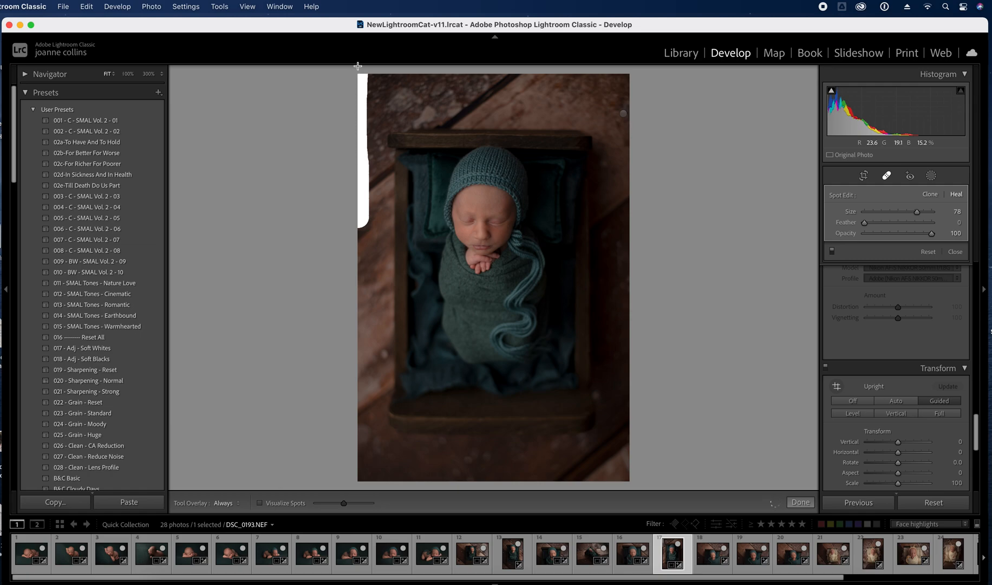
mouse_move(368, 145)
left_mouse_down()
mouse_move(376, 140)
mouse_move(374, 166)
mouse_move(385, 129)
mouse_move(374, 116)
left_mouse_up()
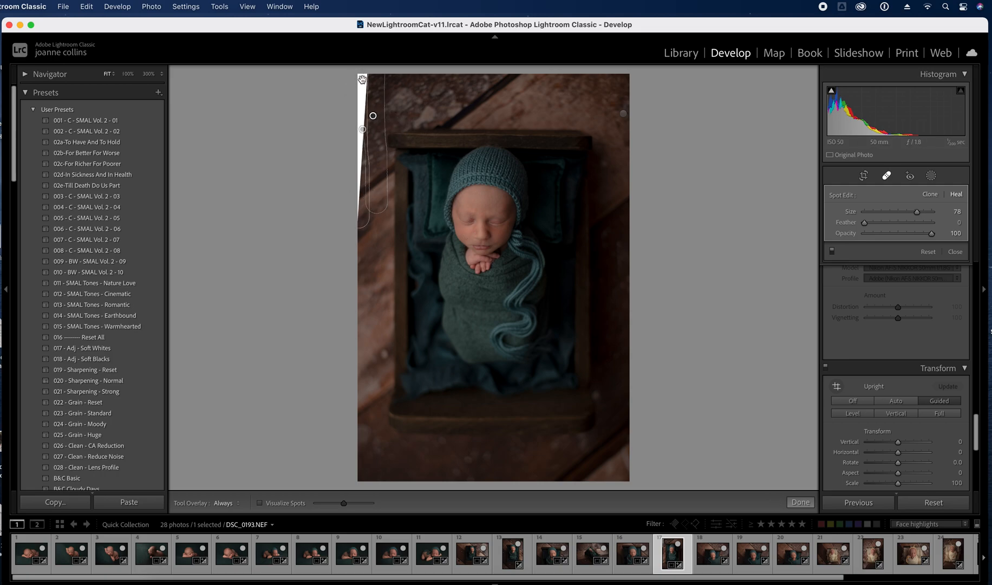
left_click(801, 502)
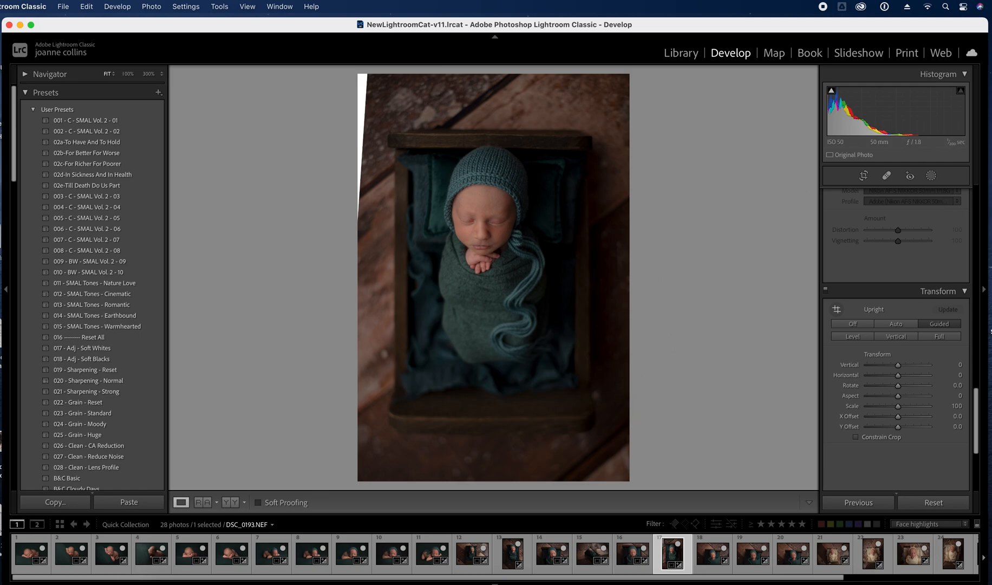
Set DSC_0193's Highlights to +54 and Blacks to -21, and remove the next photo from the Quick Collection
left_click_drag(977, 414, 984, 167)
left_click(912, 330)
left_click_drag(915, 332, 894, 365)
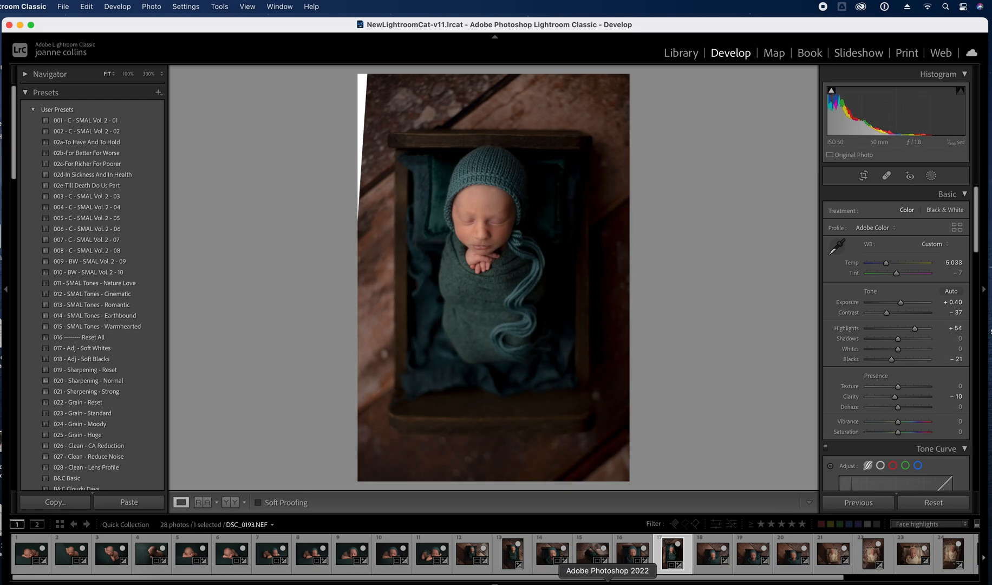
left_click(719, 548)
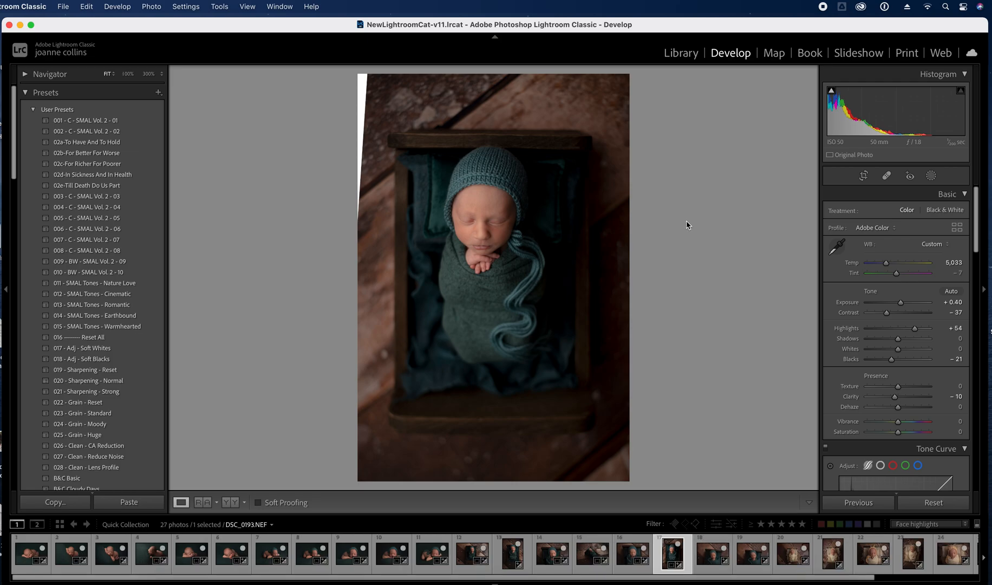
Open DSC_0198 for editing
left_click(723, 550)
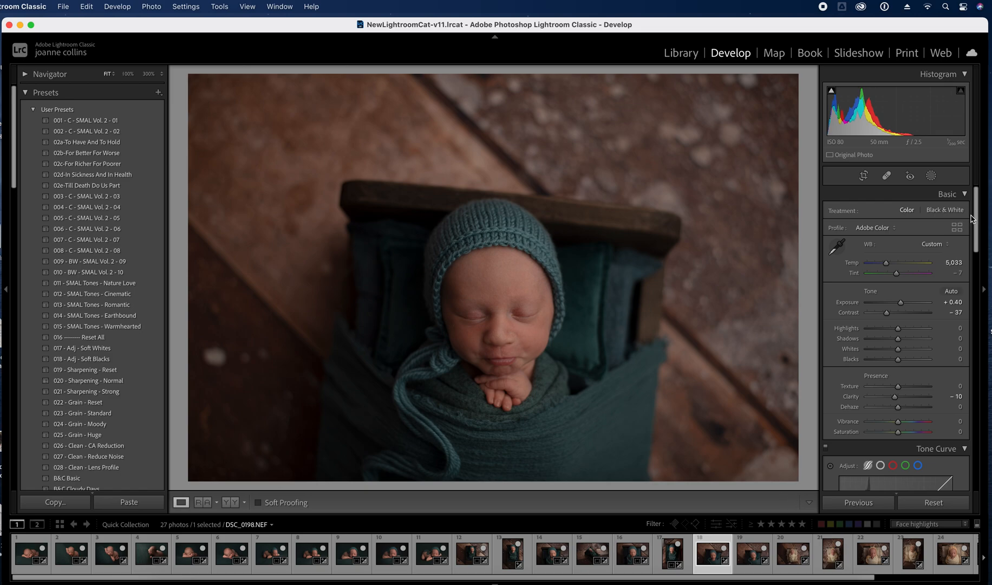
left_click_drag(977, 215, 978, 220)
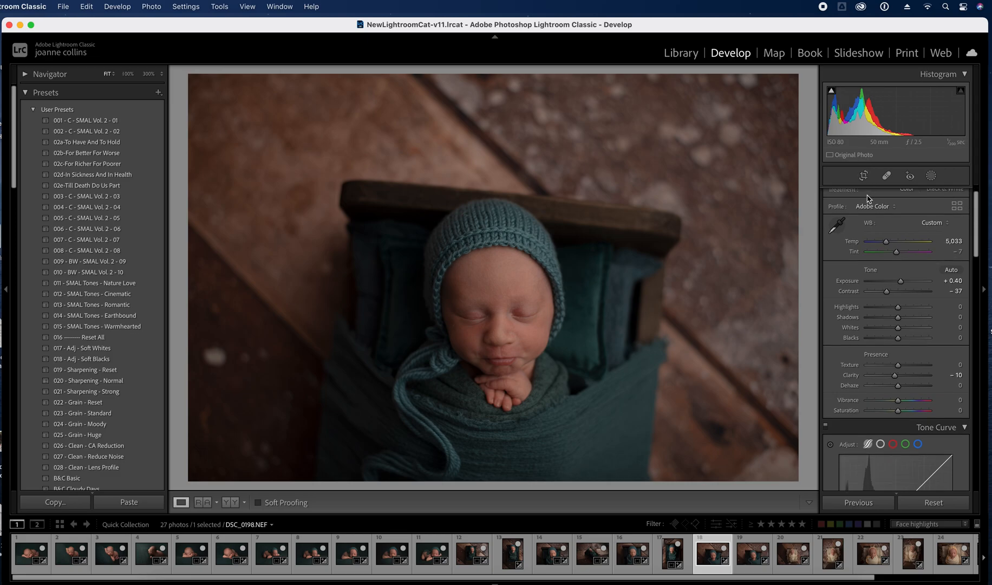
Try straightening the bed in DSC_0198 with a crop angle of -6.47, repositioning the photo within a tighter crop
left_click(864, 176)
left_click_drag(809, 135, 734, 118)
left_click_drag(704, 242, 676, 228)
key("Return")
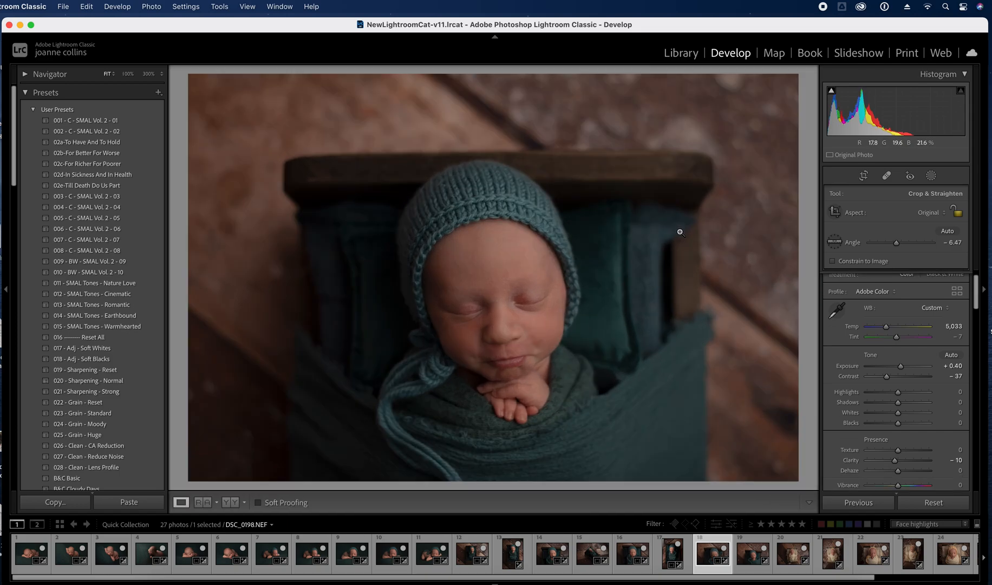
Undo the crop and rotation changes made to DSC_0198
key("super+z")
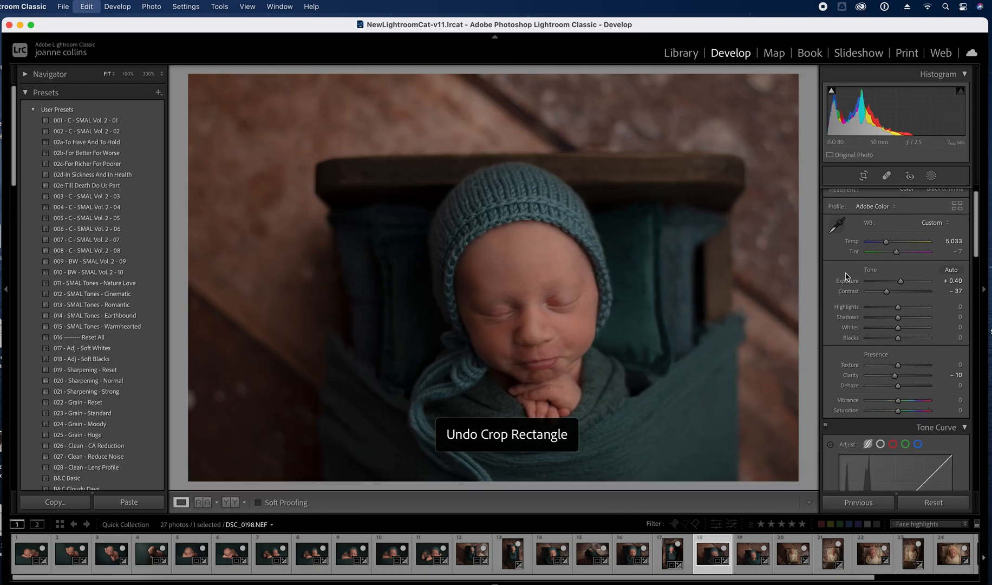
key("super+z")
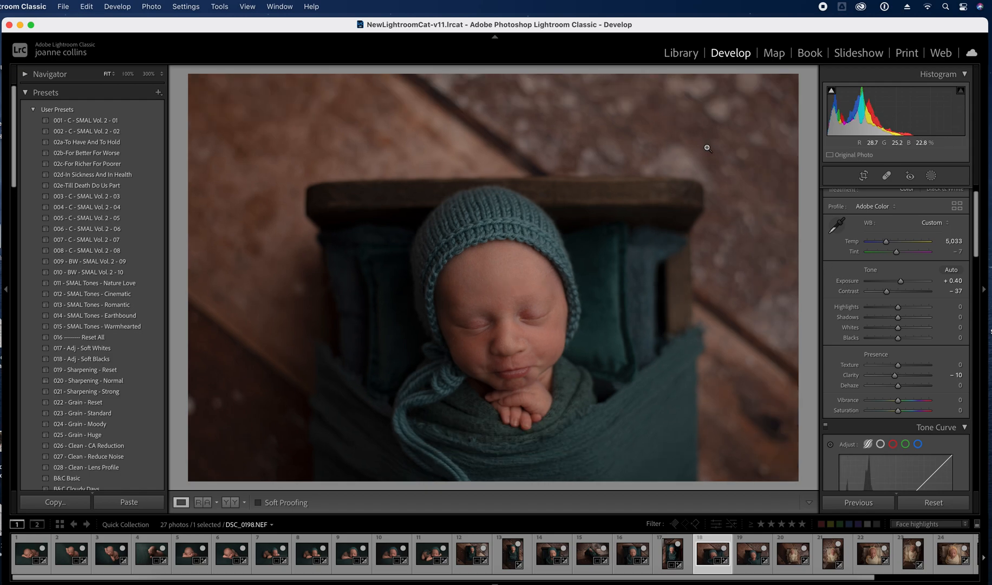
key("super+z")
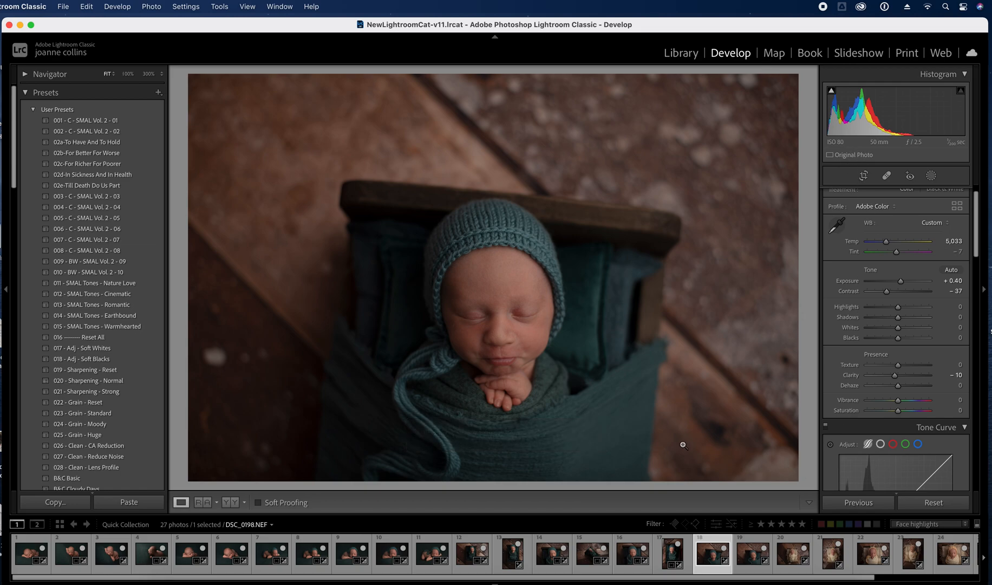
Raise DSC_0198's Highlights to +74
left_click_drag(898, 306, 916, 307)
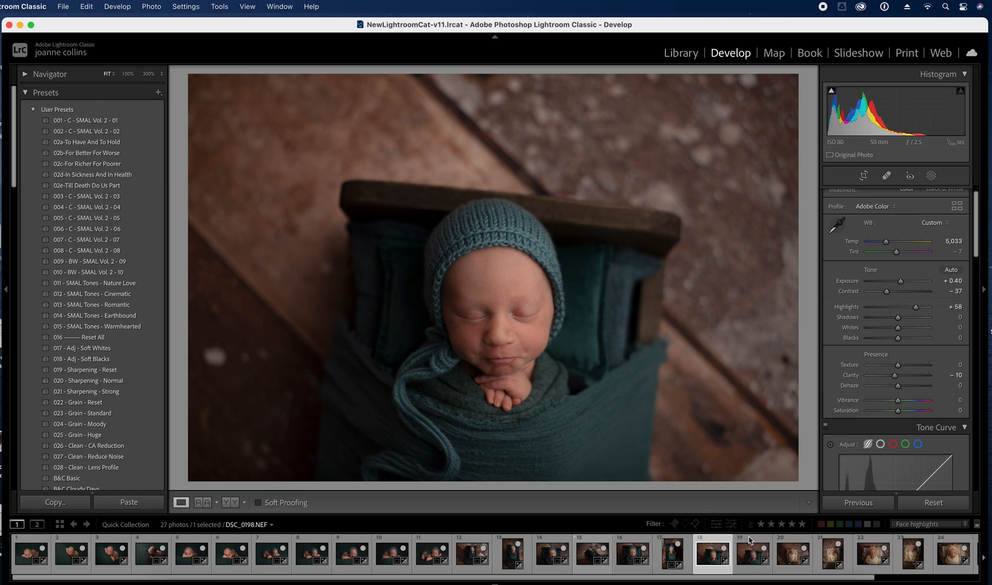
left_click_drag(926, 307, 918, 307)
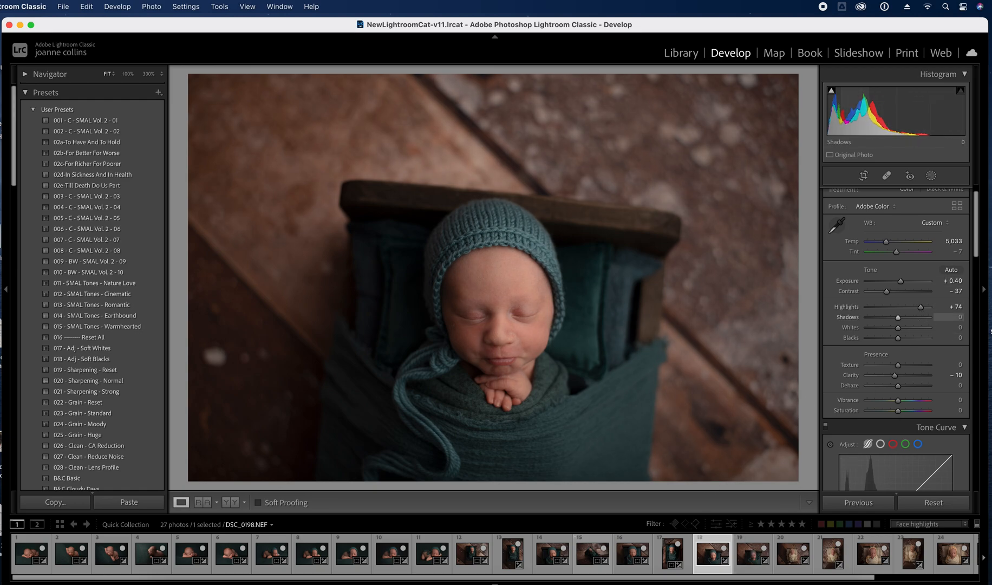
Straighten DSC_0199 with a crop angle of -1.58 and crop it tighter, centring the baby and bed in the frame
left_click(754, 561)
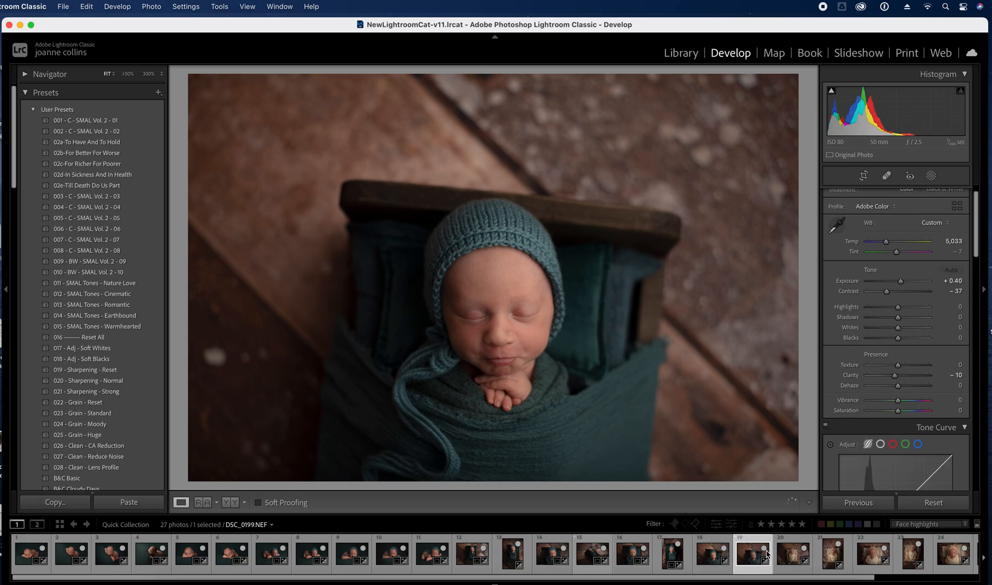
left_click(864, 177)
left_click_drag(805, 73, 767, 97)
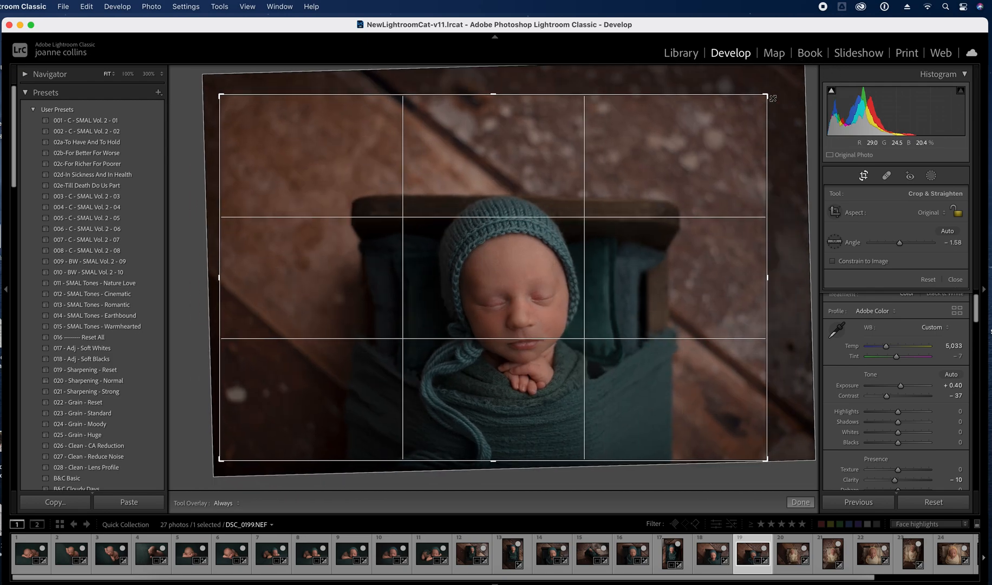
left_click_drag(714, 223, 700, 215)
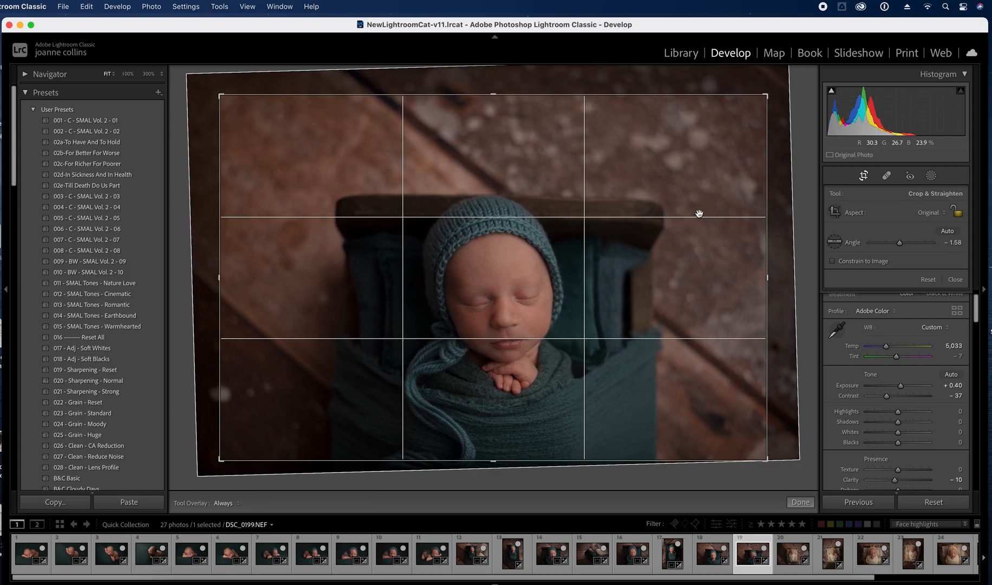
key("Return")
Crop DSC_0200 tighter around the cream-wrapped baby and the bed, keeping the original aspect ratio
key("Right")
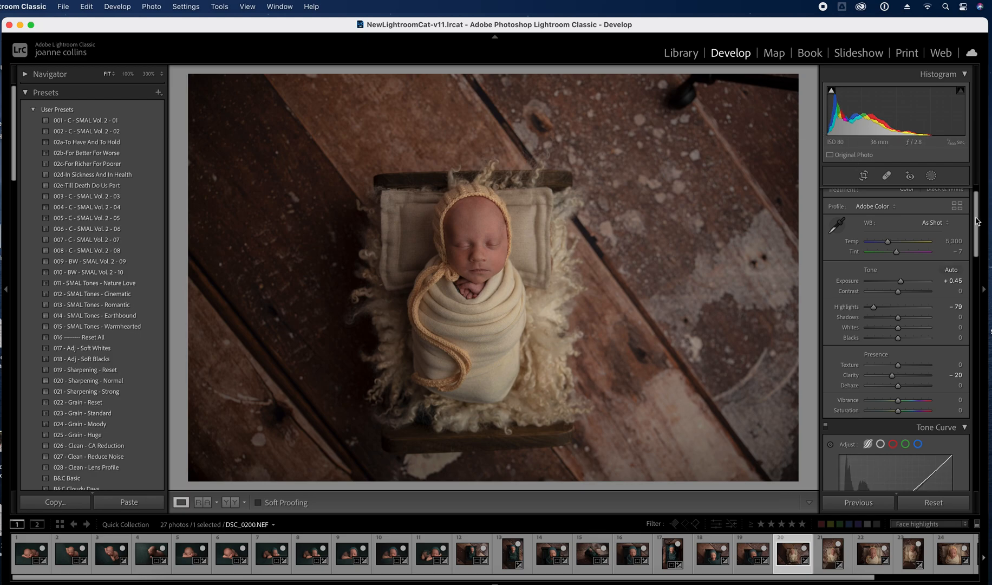
left_click(863, 177)
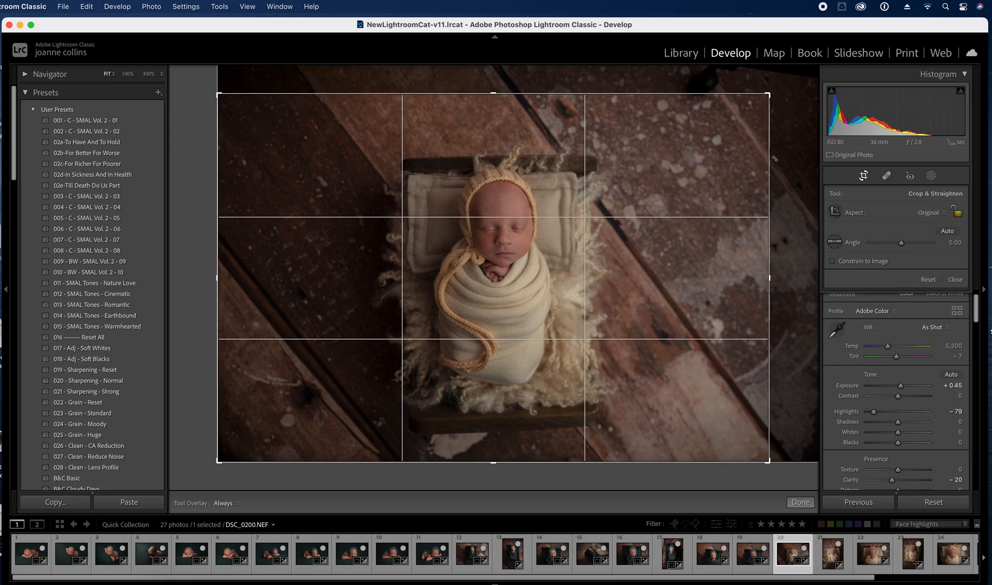
left_click_drag(769, 96, 766, 99)
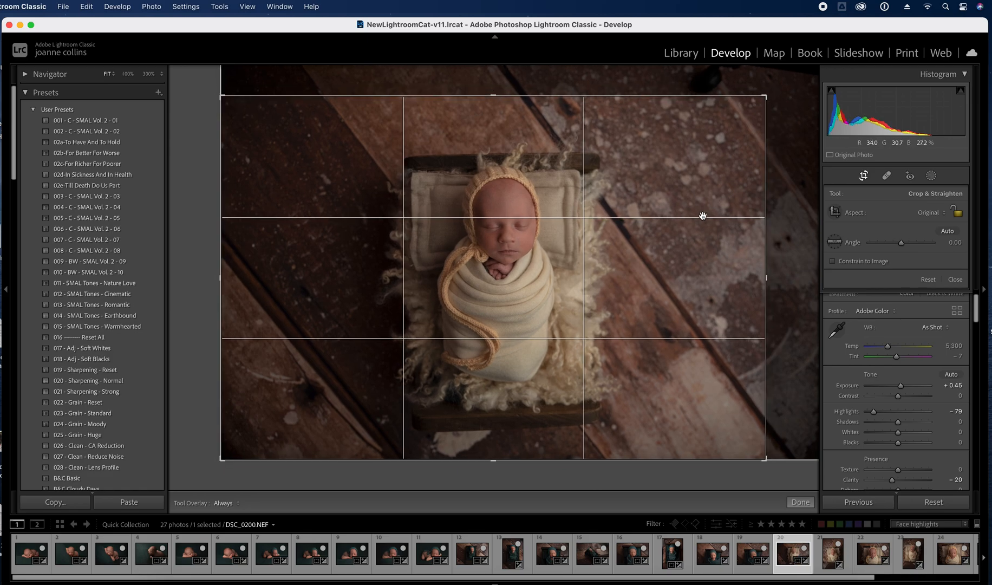
double_click(704, 216)
Correct DSC_0200's perspective with Guided Upright, placing two horizontal and two vertical guides along the bed's edges
left_click_drag(972, 246, 987, 425)
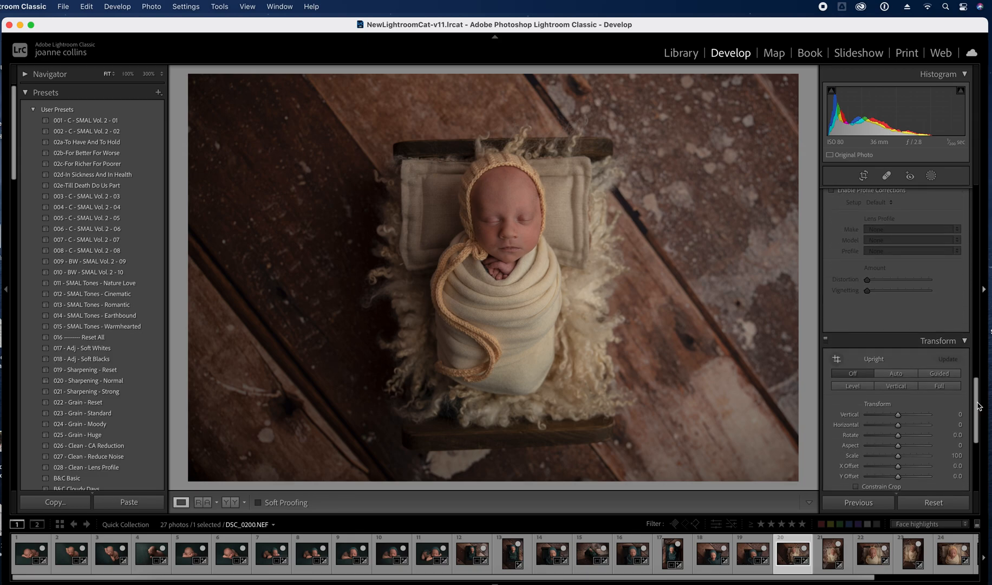
left_click(952, 375)
left_click_drag(393, 143, 585, 138)
left_click_drag(409, 450, 579, 444)
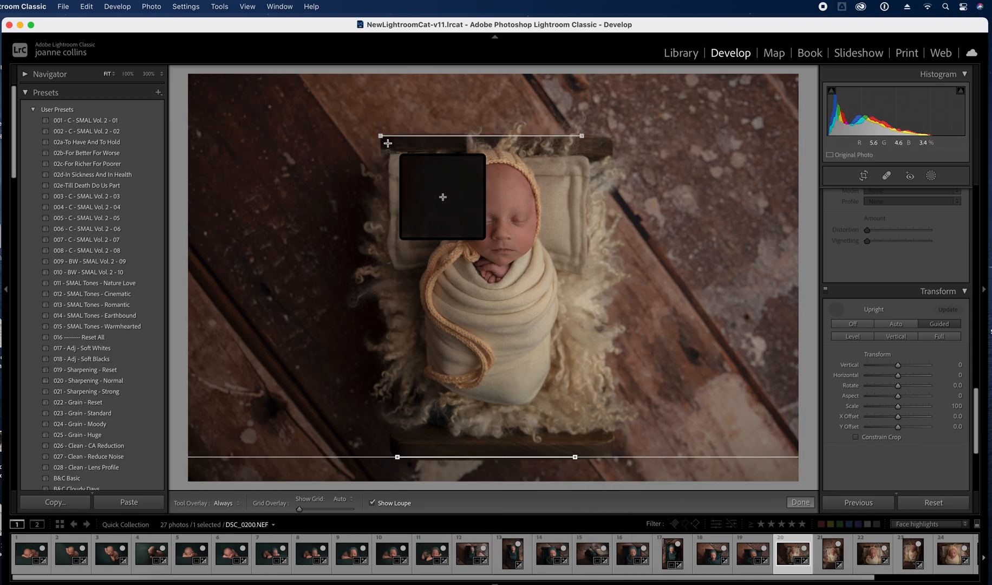
left_click_drag(384, 153, 383, 264)
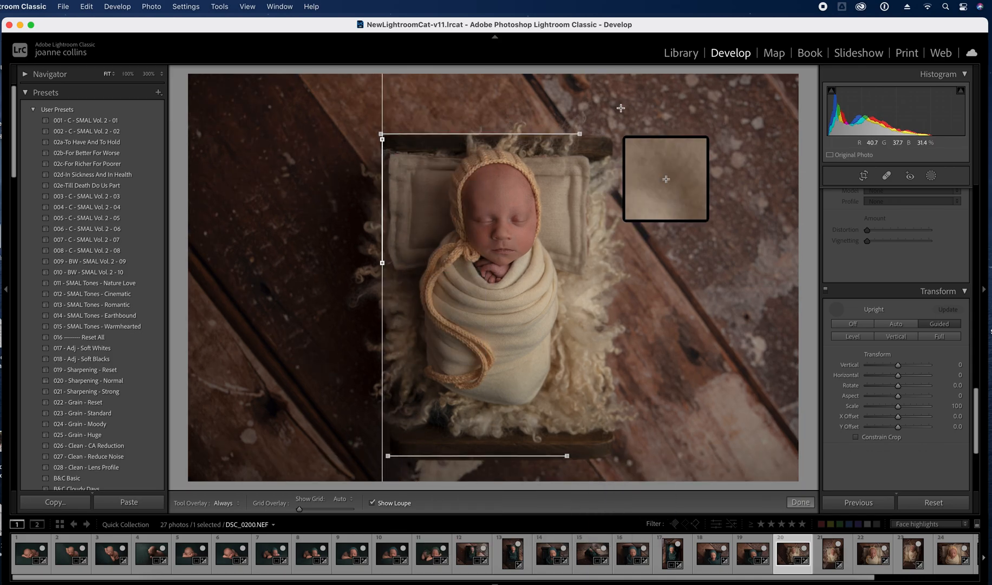
left_click_drag(611, 136, 609, 336)
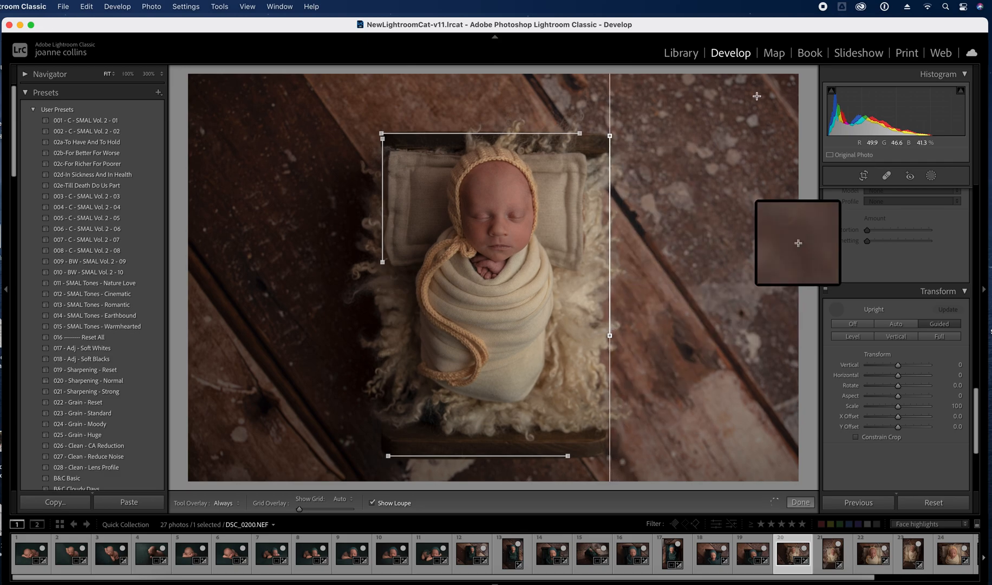
left_click(801, 502)
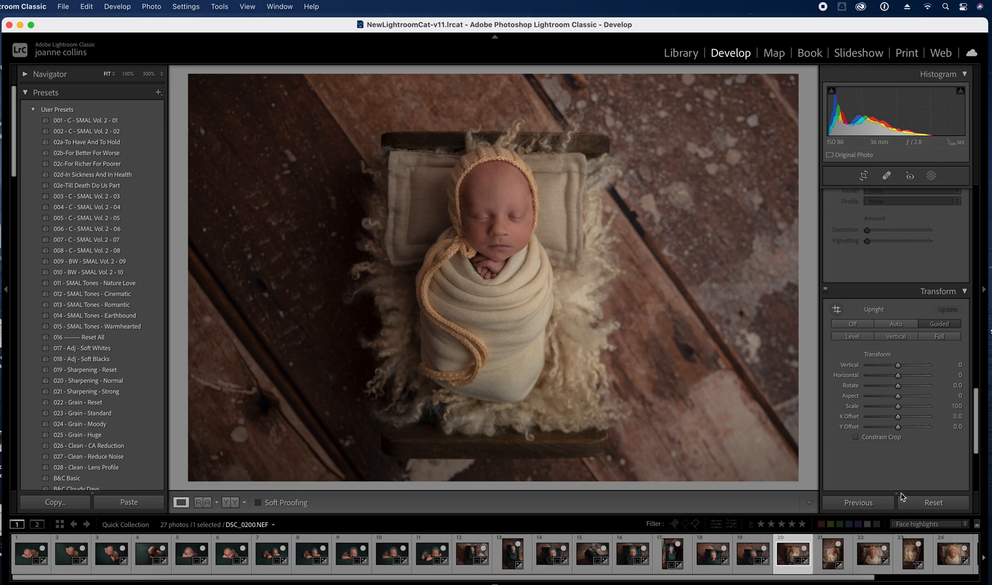
Correct DSC_0203's perspective with Guided Upright, aligning two horizontal and two vertical guides to the bed's head, foot and sides
left_click(833, 552)
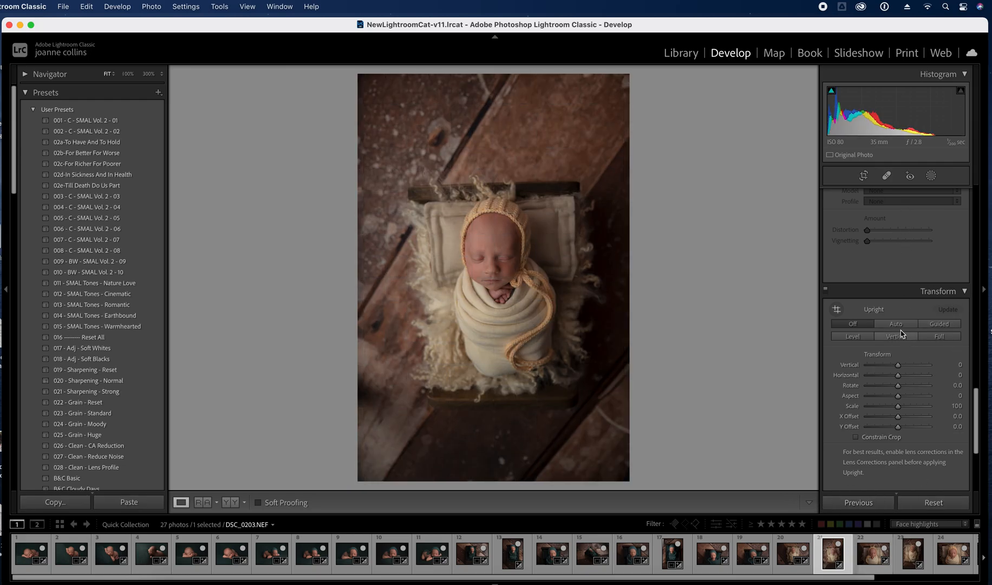
left_click(956, 324)
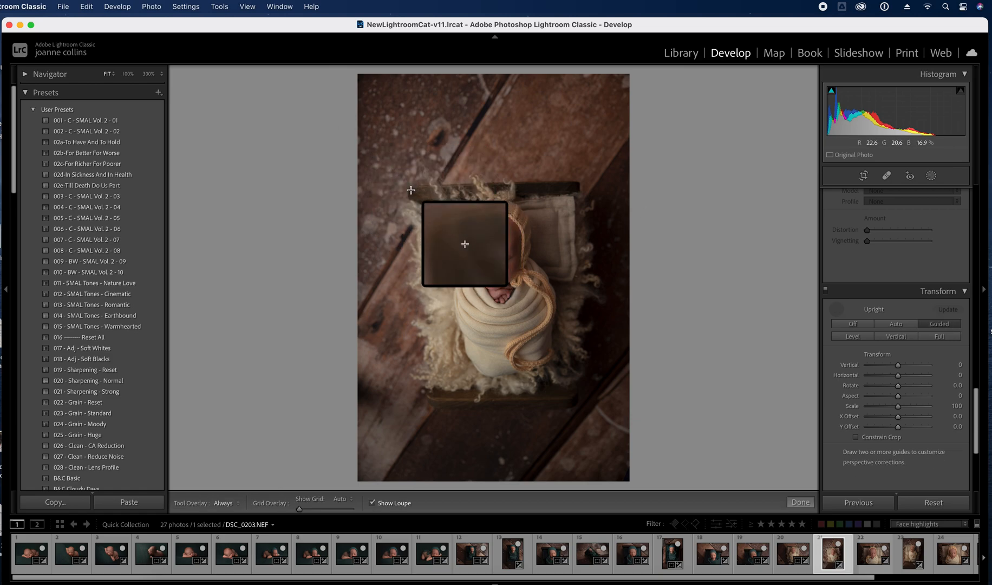
left_click_drag(411, 186, 583, 181)
left_click_drag(429, 407, 566, 407)
left_click_drag(409, 185, 420, 303)
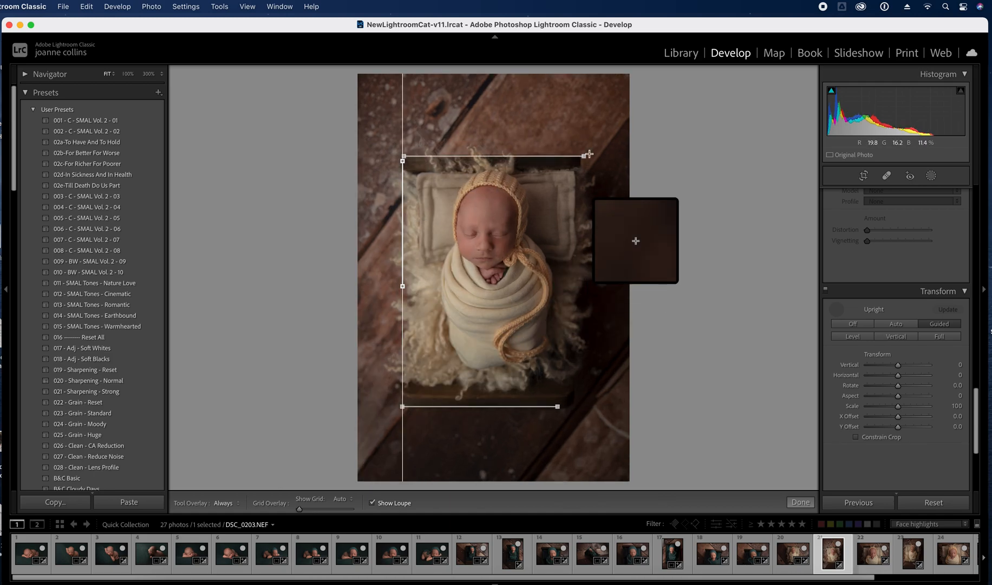
left_click_drag(580, 162, 576, 287)
left_click(800, 502)
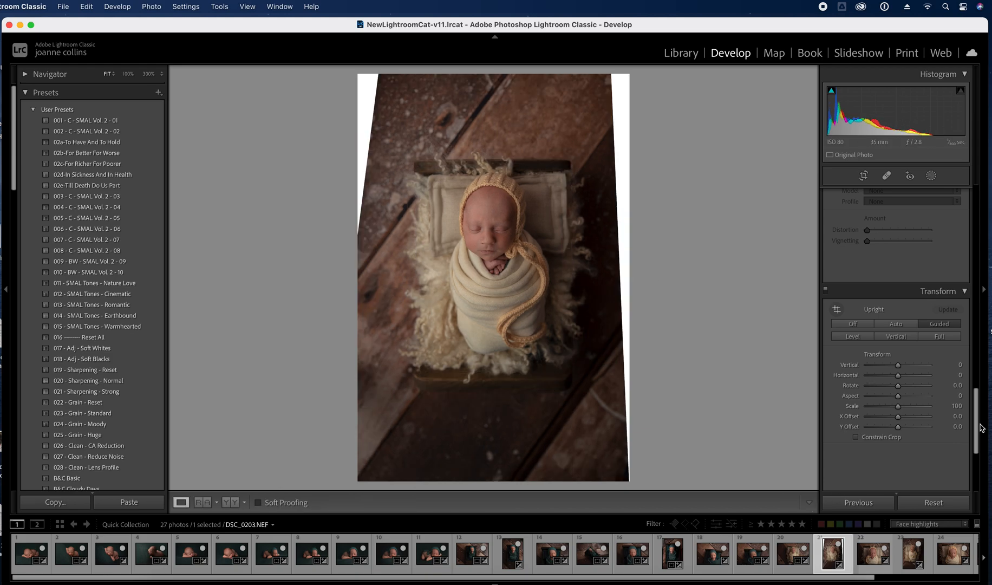
Crop the white edges out of DSC_0203 and reposition the photo so the bed sits centred in the frame
left_click(864, 176)
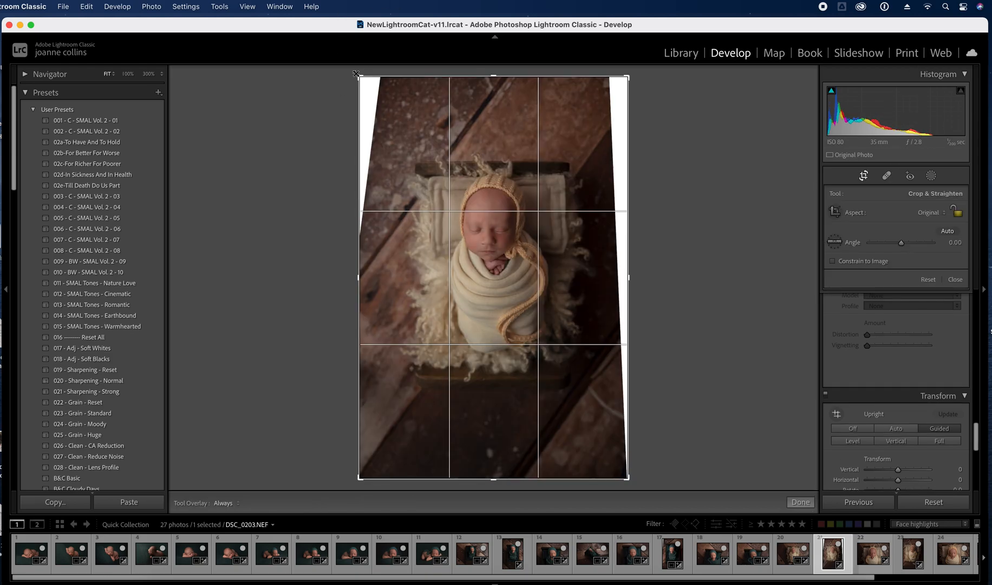
left_click_drag(621, 467, 562, 422)
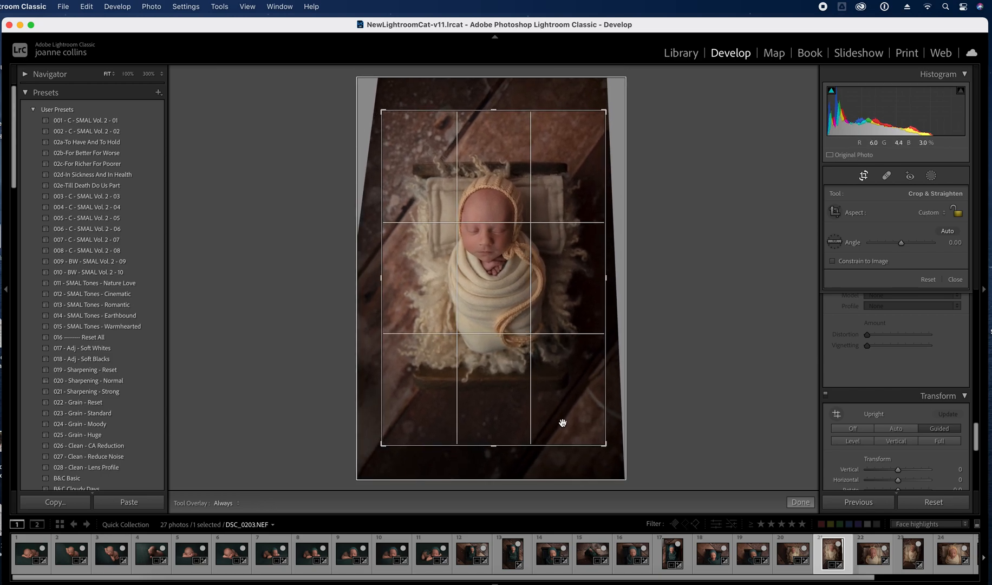
key("Return")
left_click(865, 177)
left_click_drag(548, 317, 549, 316)
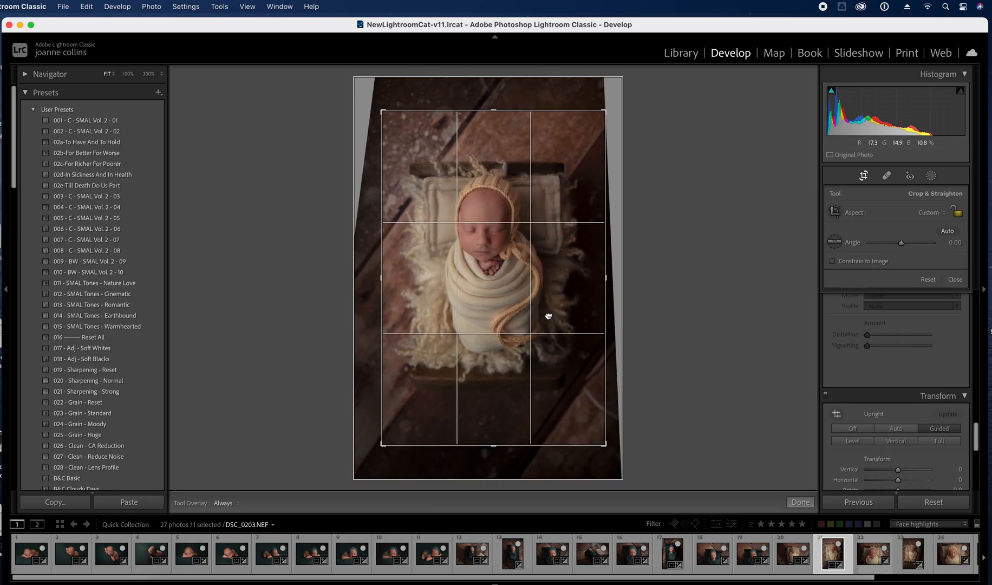
key("Return")
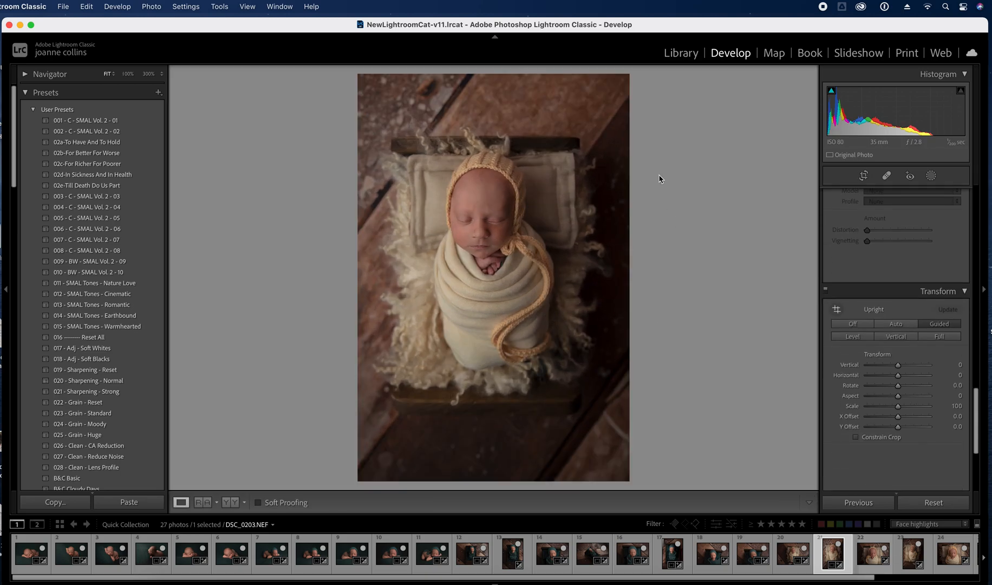
left_click(863, 177)
left_click_drag(555, 247, 554, 254)
key("Return")
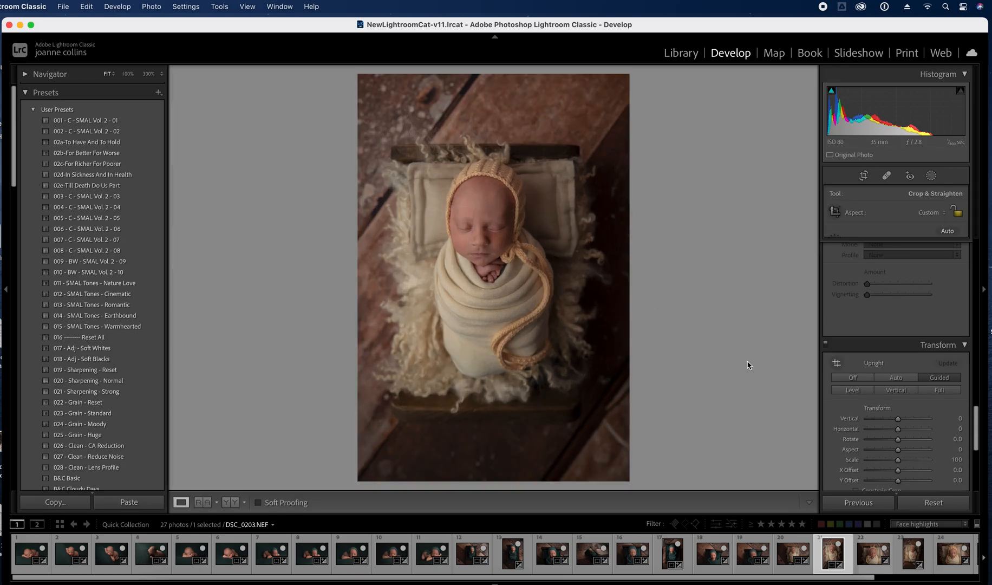
Rotate DSC_0205 slightly clockwise and crop it tighter around the baby's face and wrap
key("Right")
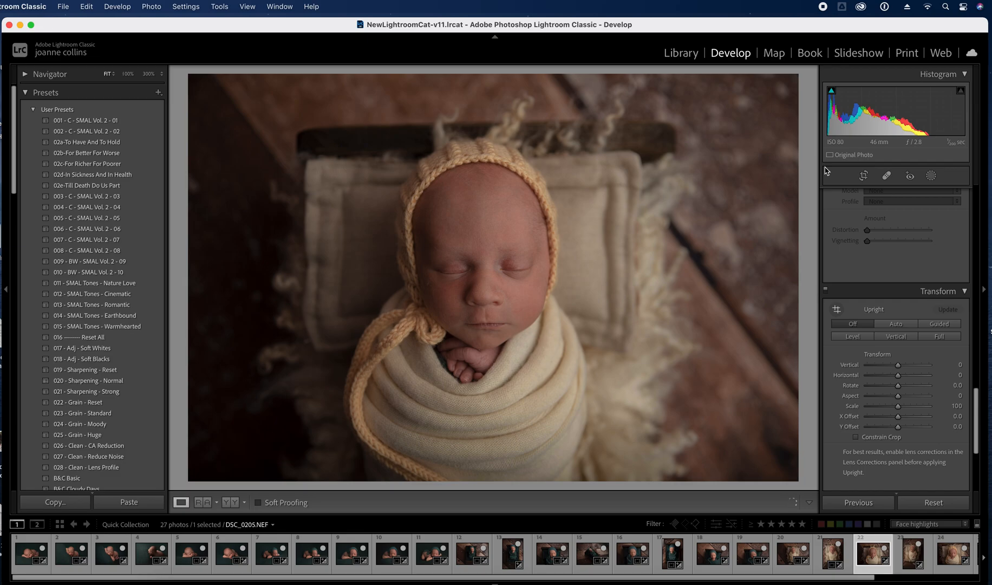
left_click(864, 176)
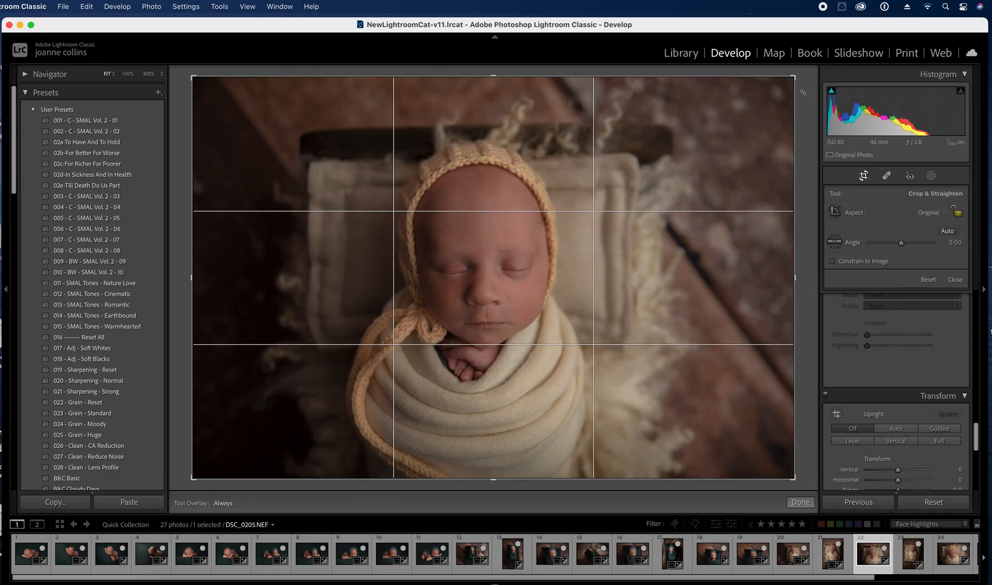
left_click_drag(803, 92, 807, 98)
left_click_drag(759, 473, 700, 423)
key("Return")
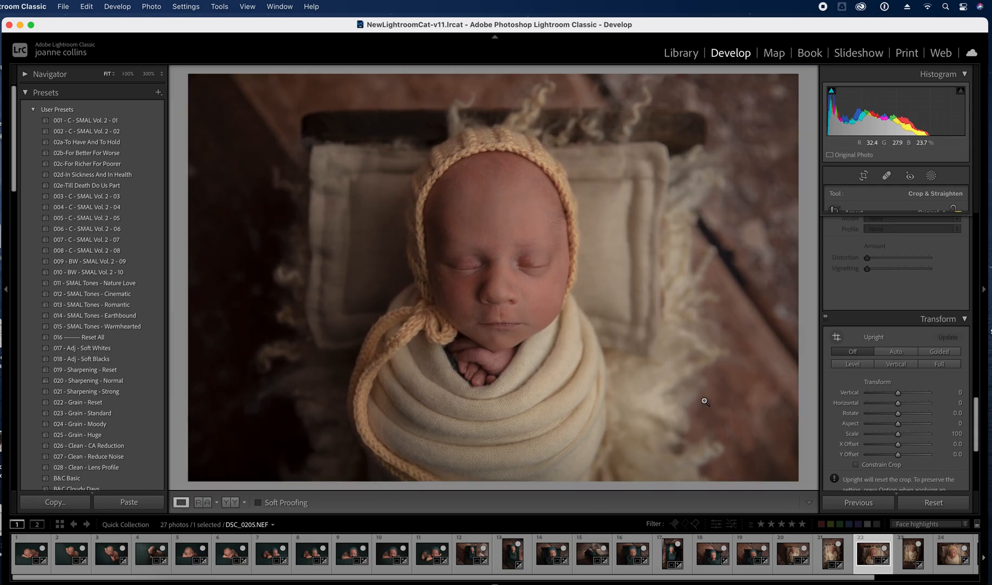
Straighten the bed in DSC_0208 with Guided Upright, using guides along the headboard, footboard and both sides
left_click(915, 557)
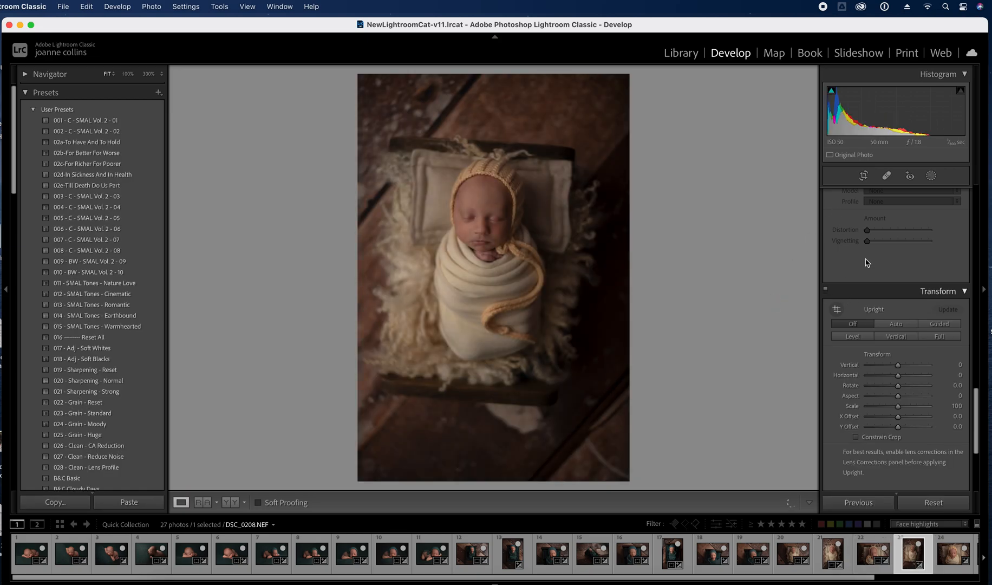
left_click(942, 324)
left_click_drag(393, 137, 548, 147)
left_click_drag(385, 392, 513, 401)
left_click_drag(580, 139, 570, 284)
left_click_drag(390, 136, 384, 262)
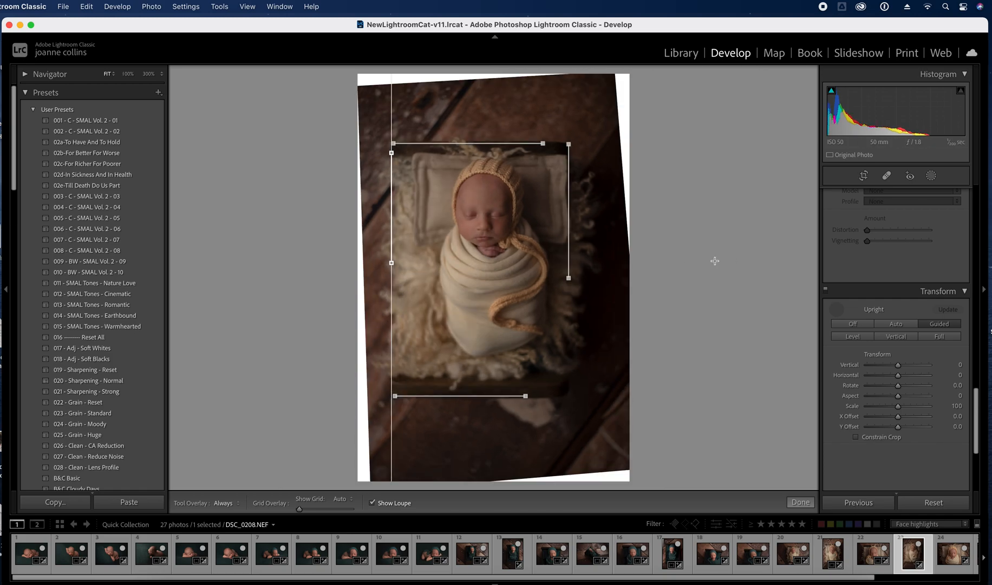
left_click(810, 502)
Crop DSC_0208 inside its white edges at the original aspect ratio and reposition the photo to centre the bed
left_click(863, 175)
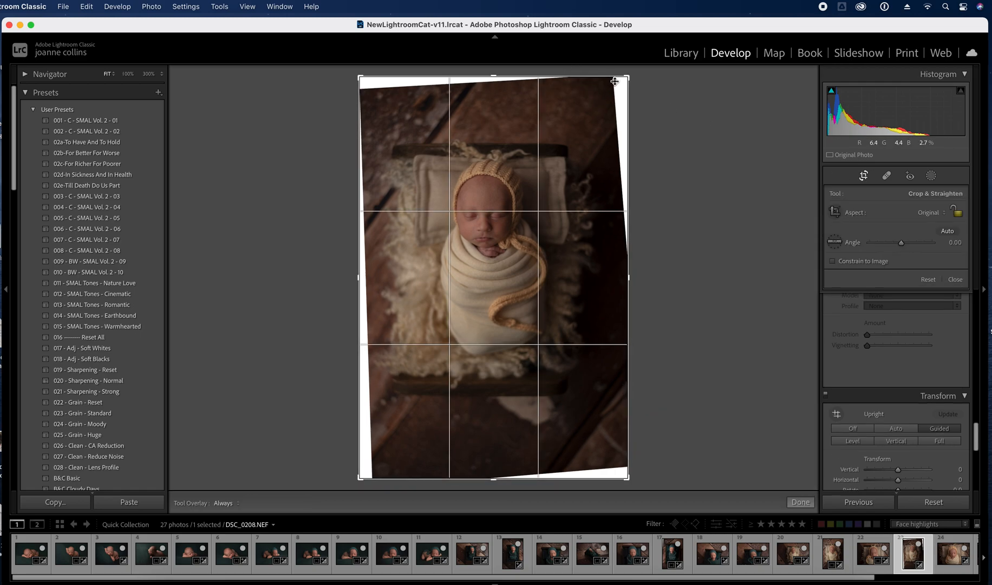
left_click_drag(628, 77, 619, 91)
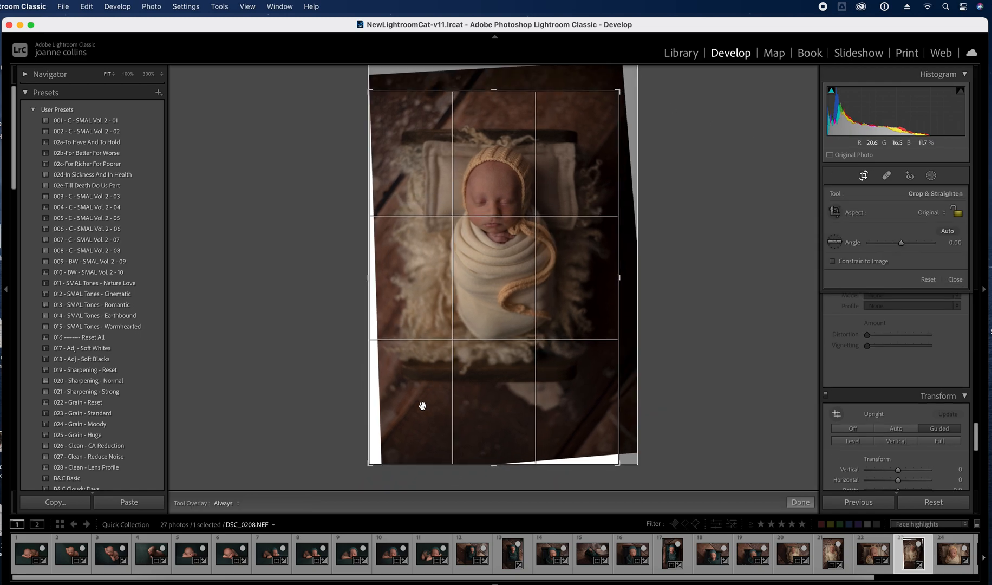
left_click_drag(369, 464, 378, 451)
left_click_drag(472, 392, 477, 401)
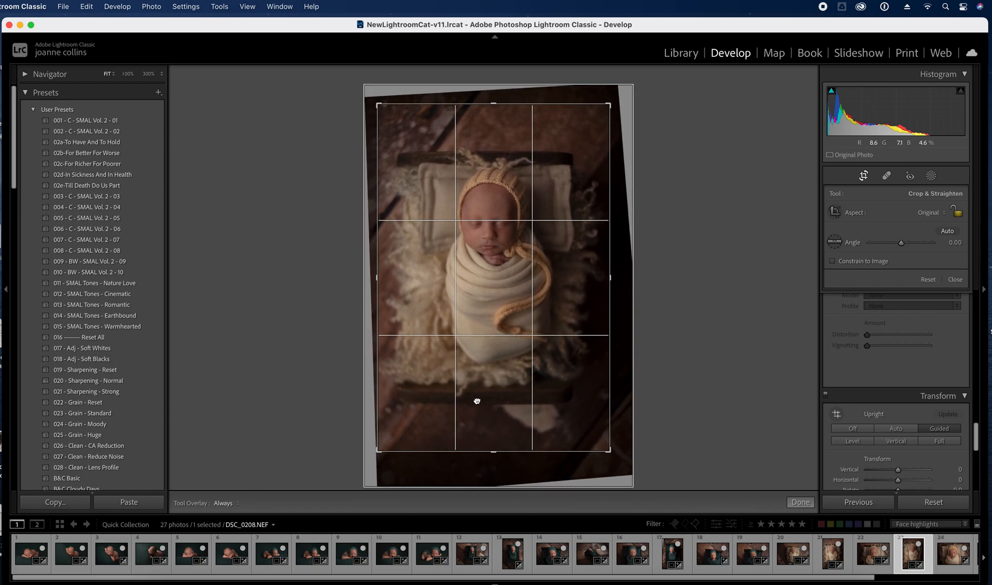
key("Return")
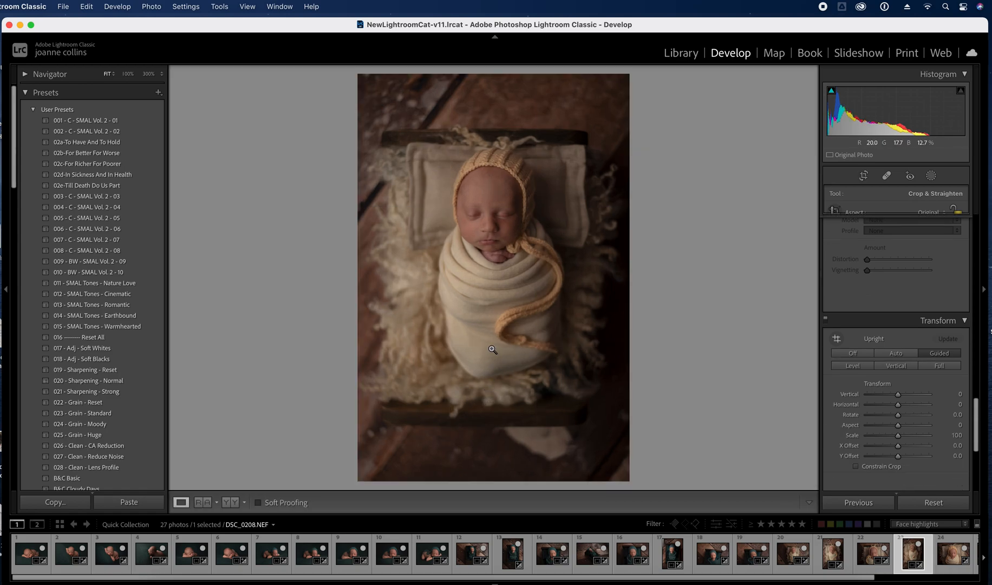
left_click(863, 175)
left_click_drag(492, 327, 490, 328)
key("Return")
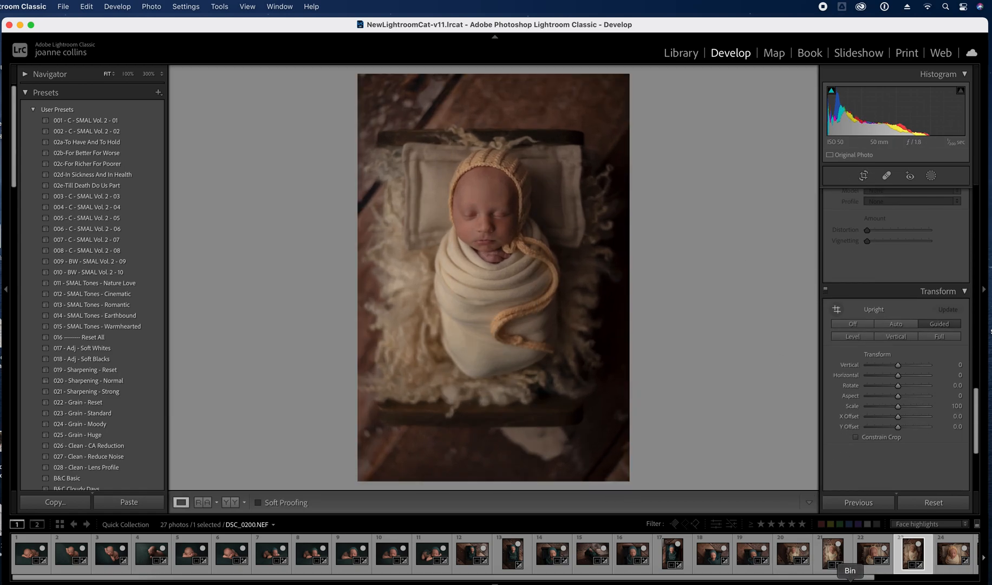
Straighten DSC_0213 with a slight clockwise rotation and crop it closer around the baby in the yellow bonnet
left_click(954, 552)
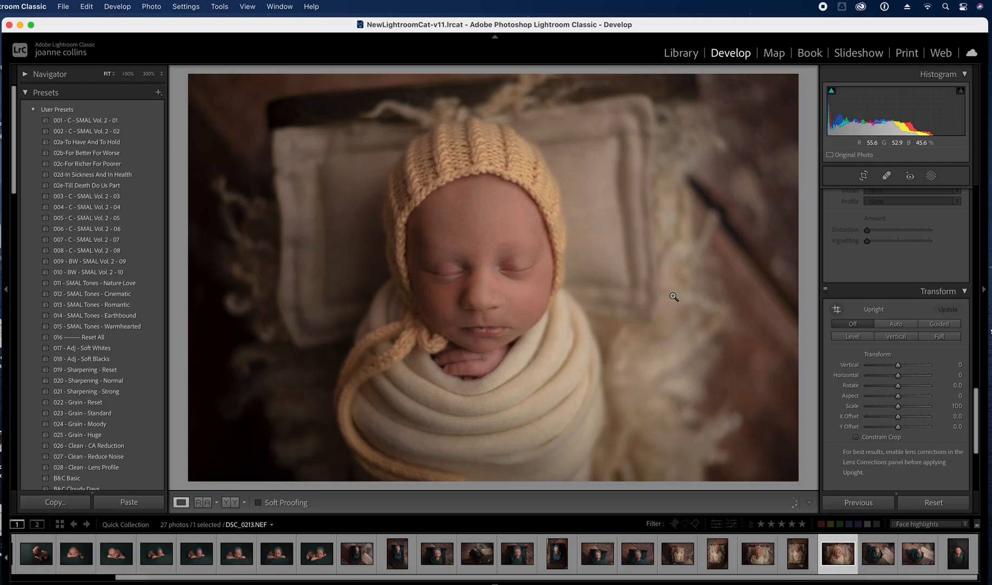
left_click(863, 176)
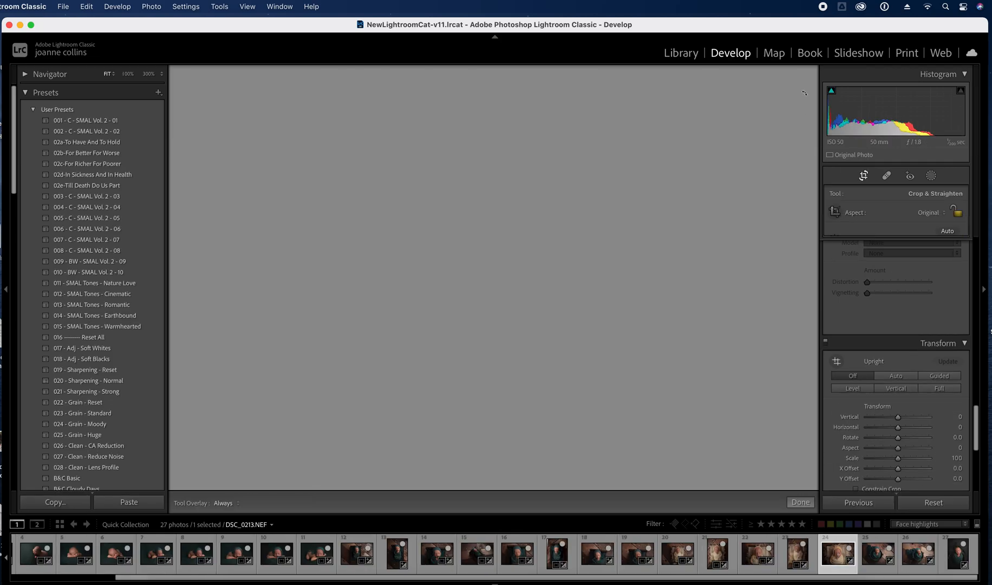
left_click_drag(804, 93, 812, 106)
mouse_move(778, 466)
left_mouse_down()
mouse_move(753, 450)
mouse_move(771, 463)
mouse_move(764, 459)
left_mouse_up()
mouse_move(653, 427)
left_mouse_down()
mouse_move(660, 417)
mouse_move(661, 424)
left_mouse_up()
key("Return")
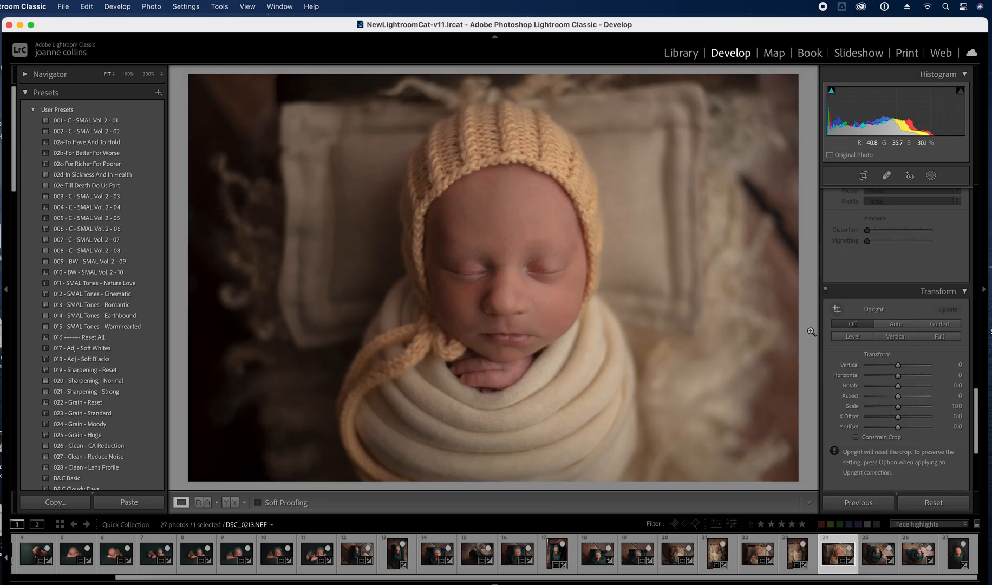
Adjust the rotation and crop of DSC_0215 to frame the baby in the bucket slightly tighter
key("Right")
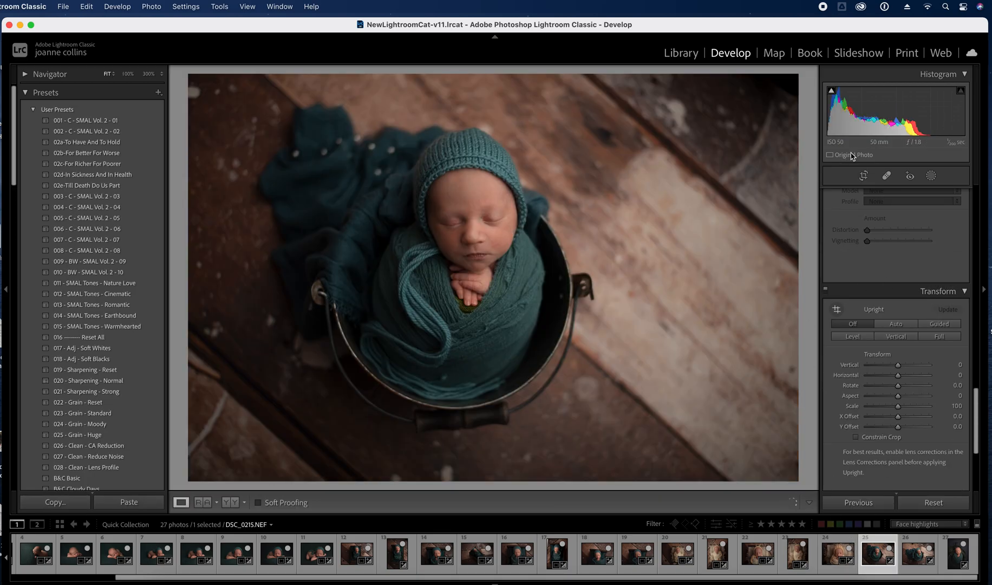
left_click(864, 176)
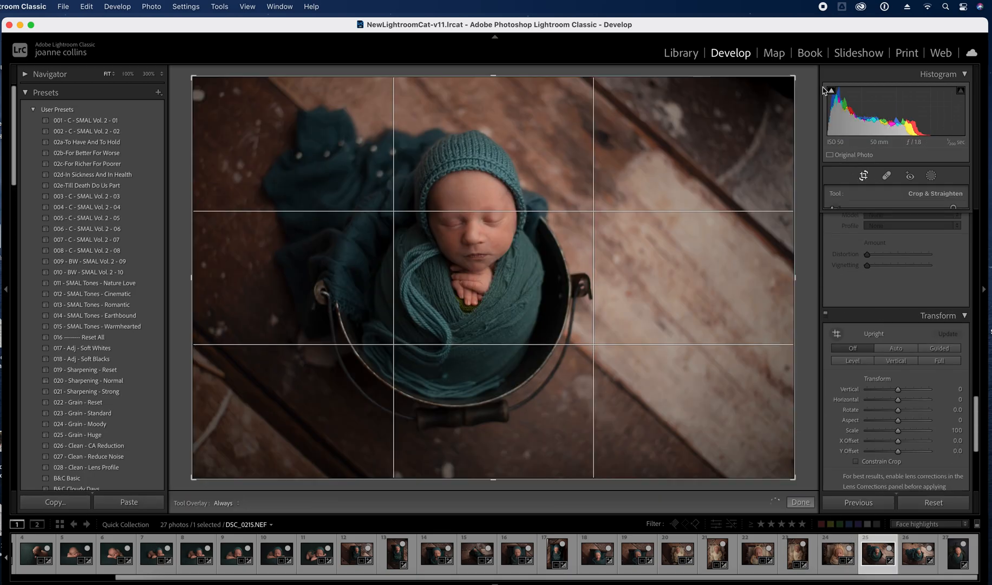
left_click_drag(810, 71, 808, 70)
left_click_drag(788, 480, 771, 471)
left_click_drag(674, 426, 675, 425)
key("Return")
Crop DSC_0220 closer at the original aspect ratio and reposition the photo around the baby in the bucket
key("Right")
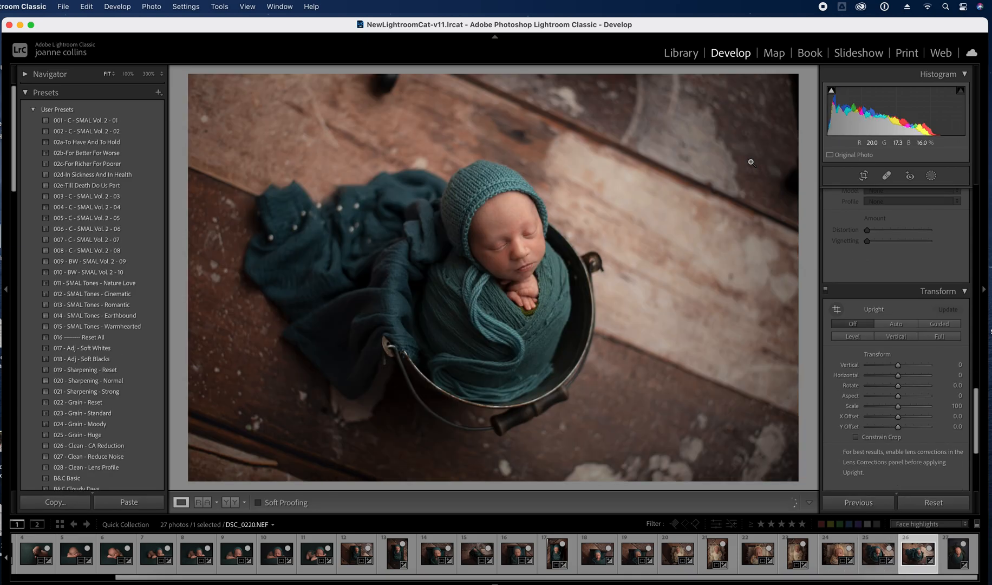
left_click(862, 173)
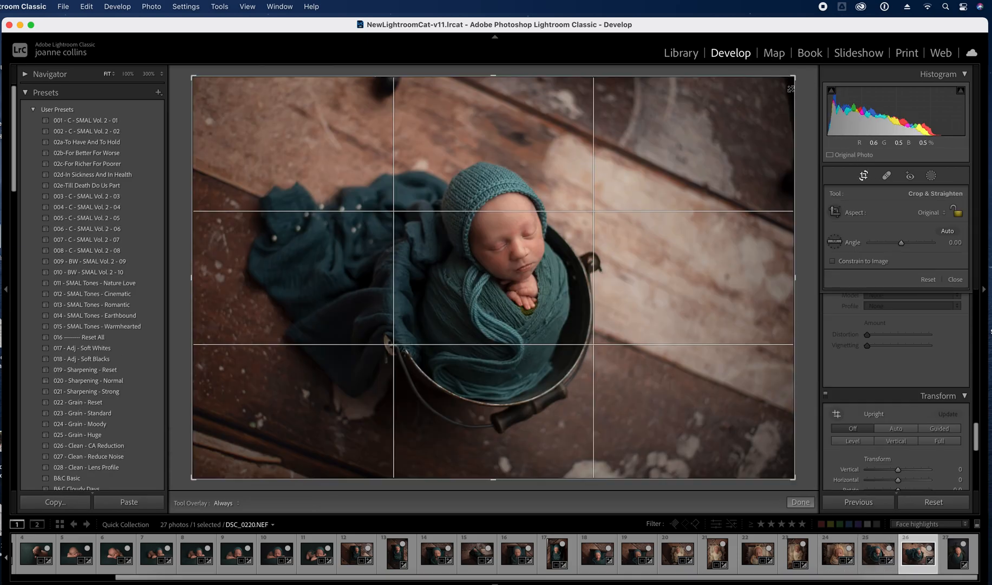
left_click_drag(794, 78, 769, 95)
left_click_drag(732, 251, 717, 258)
key("Return")
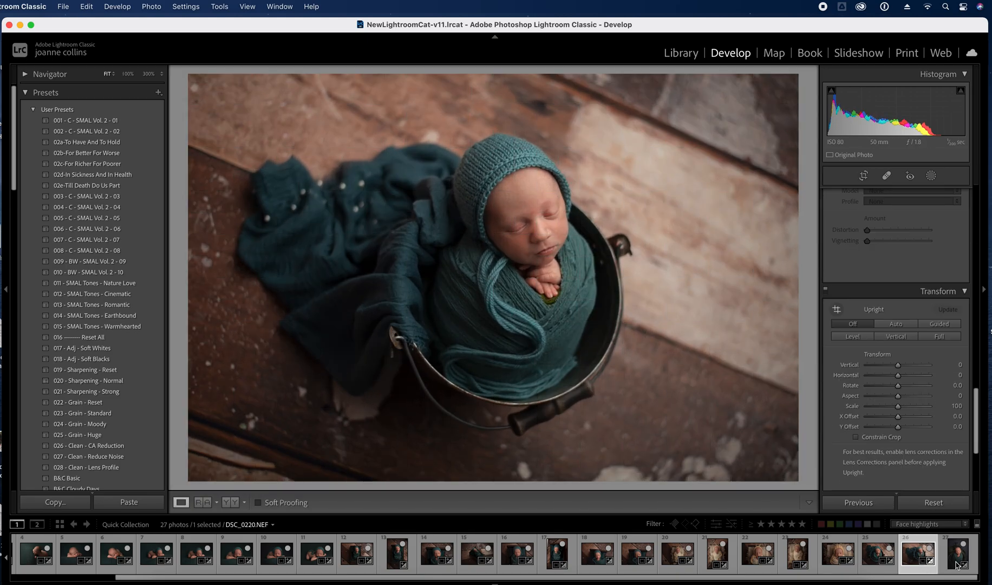
Crop DSC_0221 slightly tighter around the baby in the wire basket
key("Right")
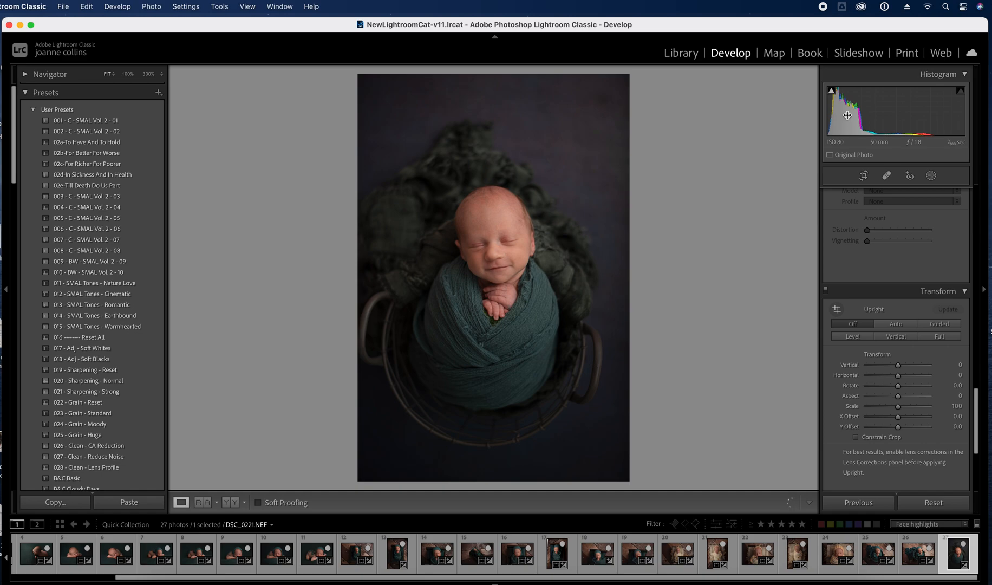
left_click(864, 176)
left_click_drag(629, 75, 627, 86)
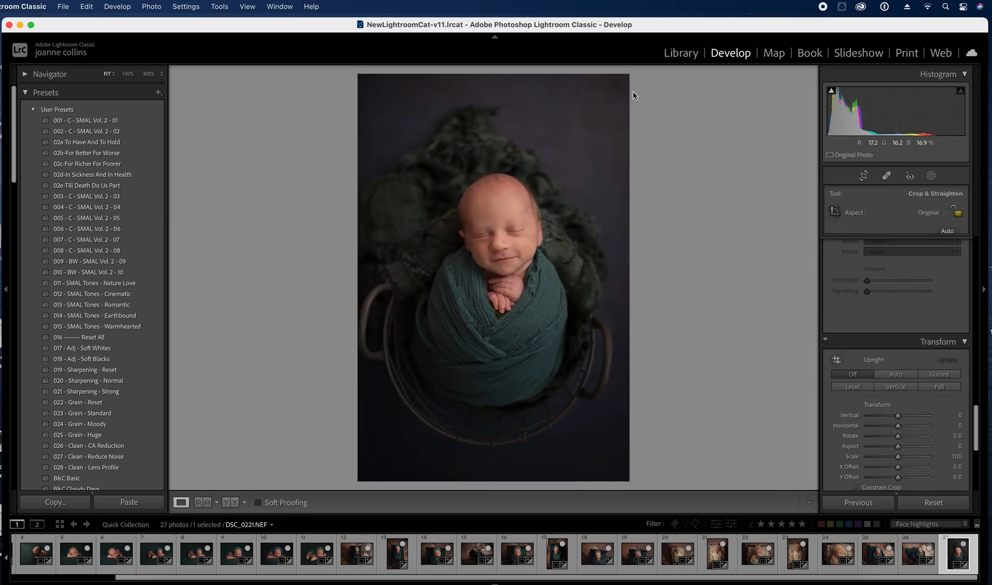
key("Return")
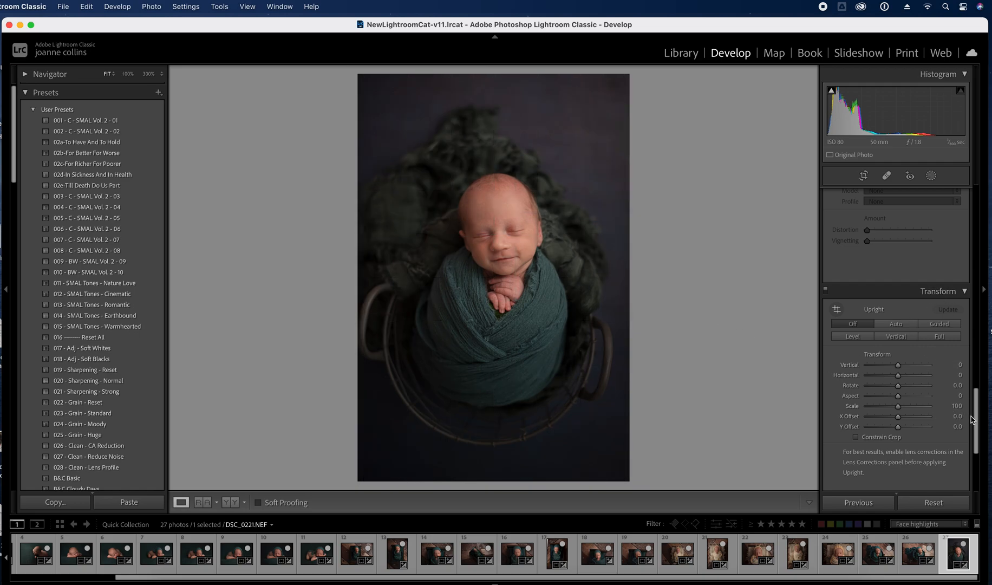
Return to the Library grid and select all 27 photos in the Quick Collection, starting from the first
scroll(978, 417, "up", 15)
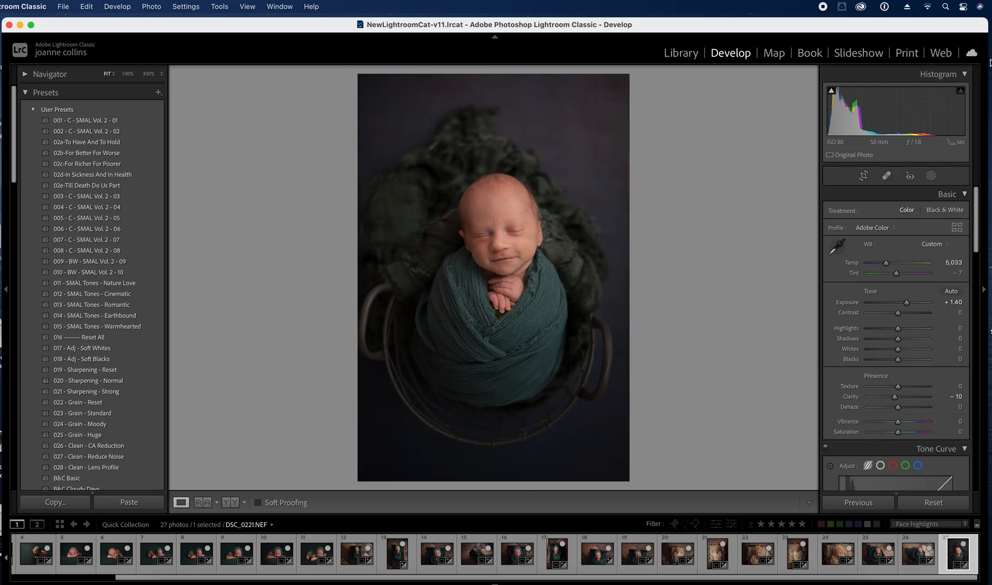
left_click(681, 54)
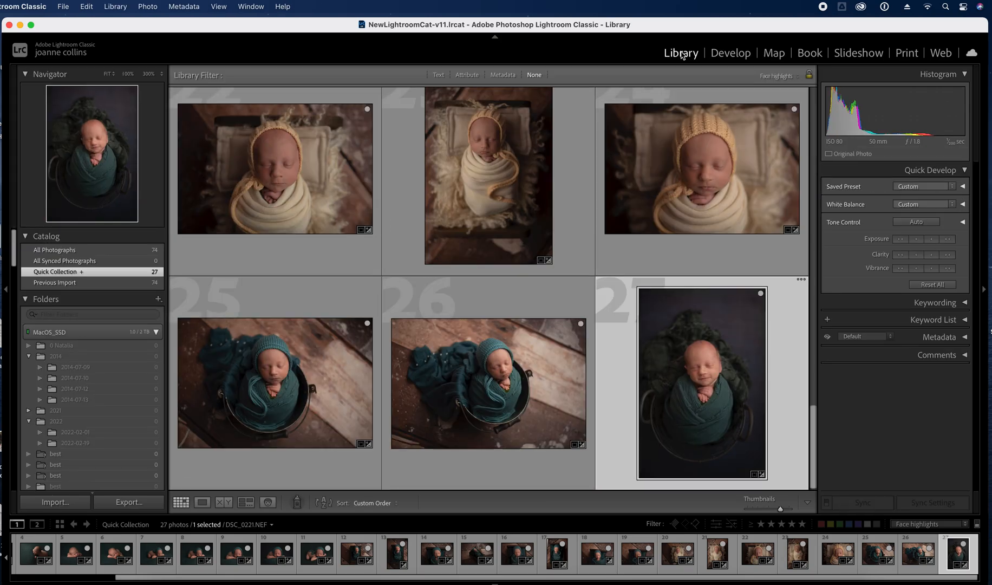
scroll(704, 379, "up", 5)
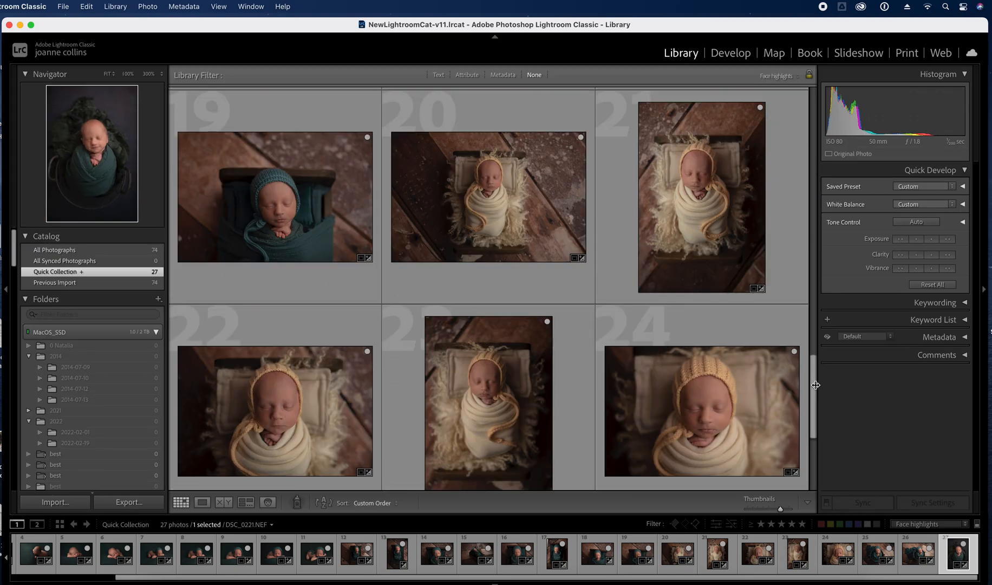
left_click_drag(813, 395, 814, 116)
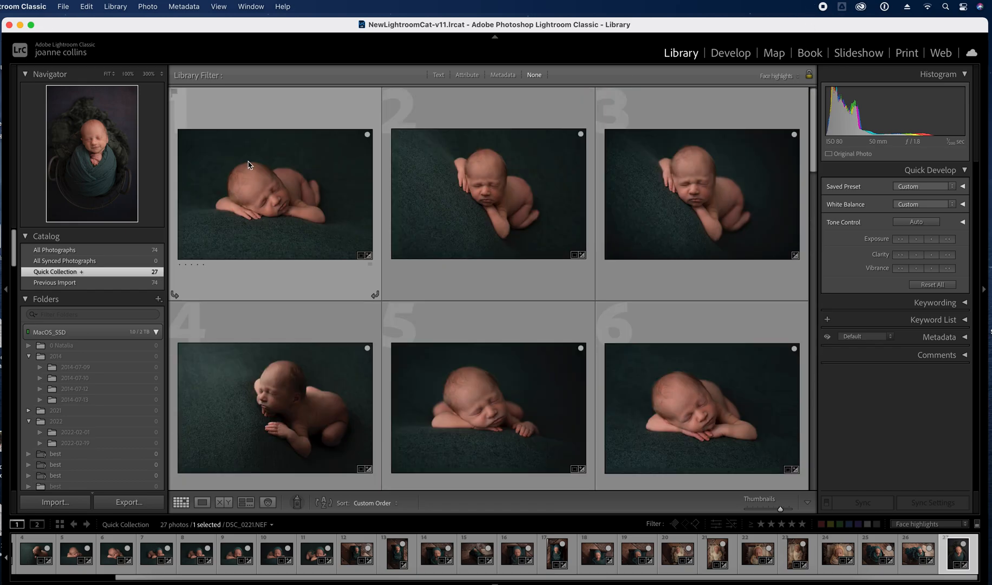
left_click(324, 112)
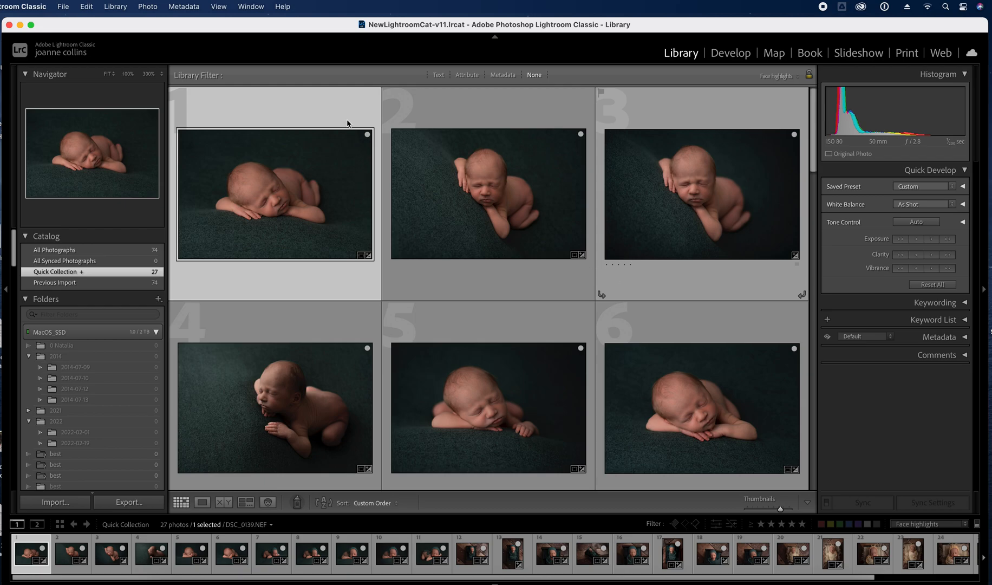
key("super+a")
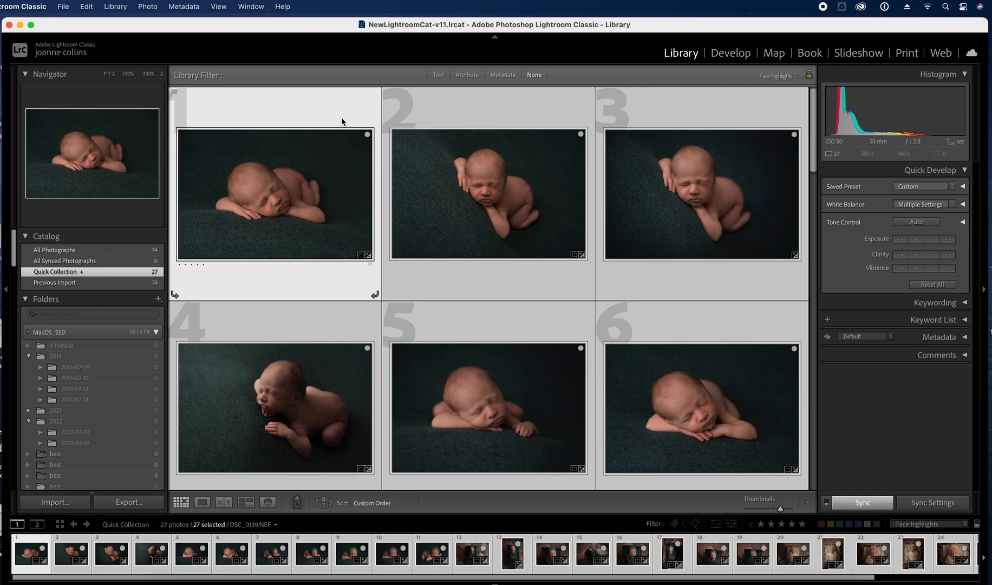
Start exporting the selected photos and browse for a destination in Google Drive's 0 TO DO folder, inside 0 TO EDIT
left_click(129, 503)
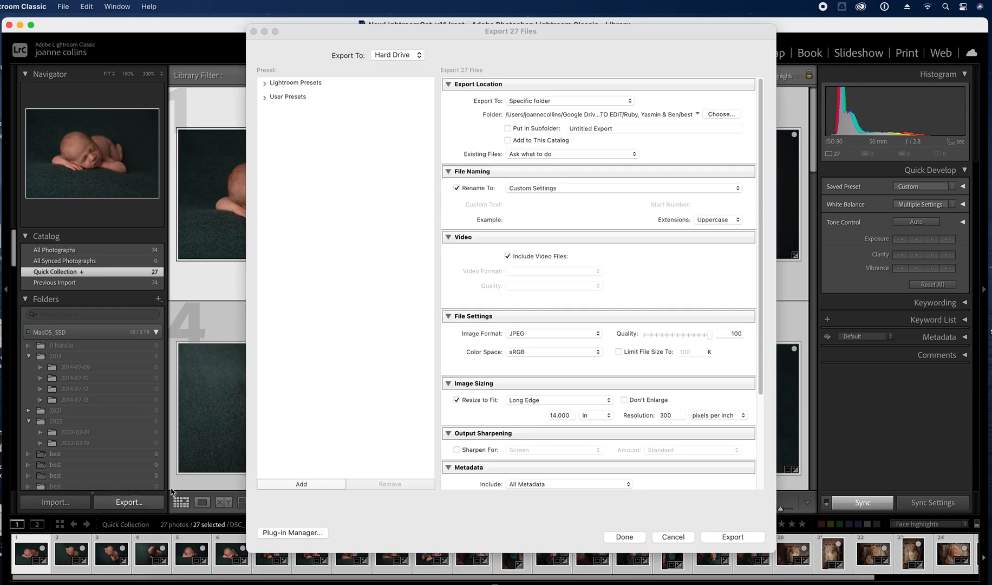
left_click(728, 115)
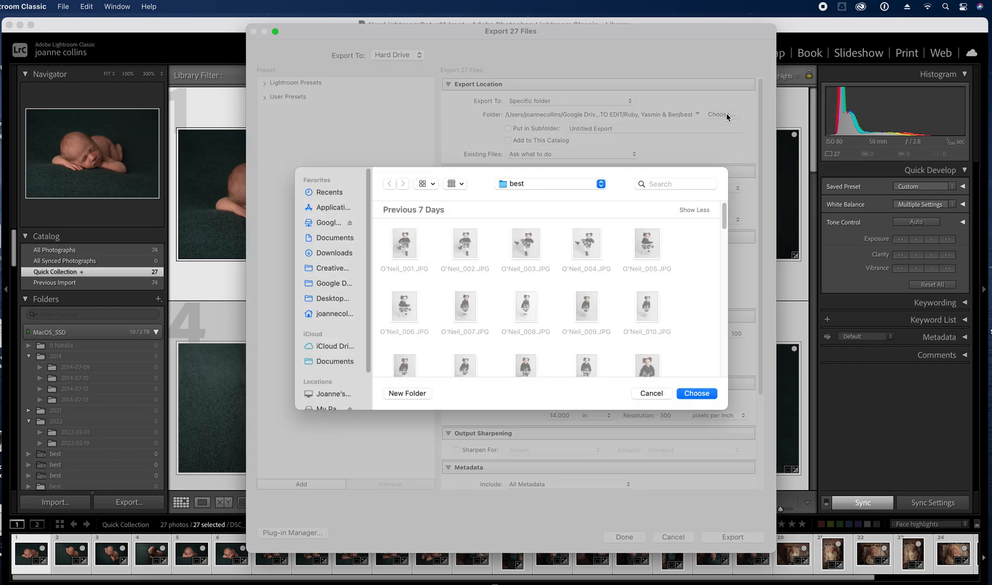
left_click(338, 284)
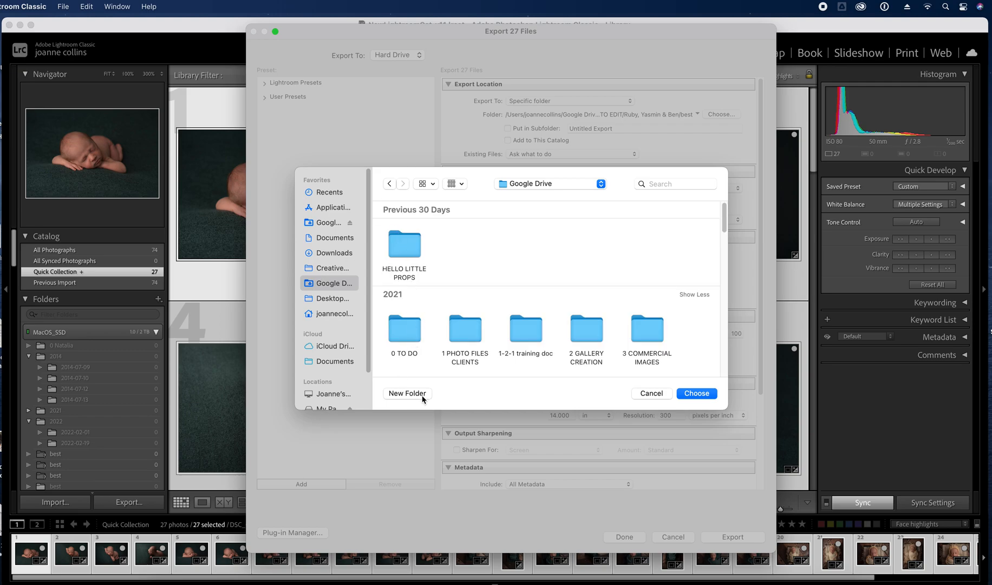
double_click(405, 329)
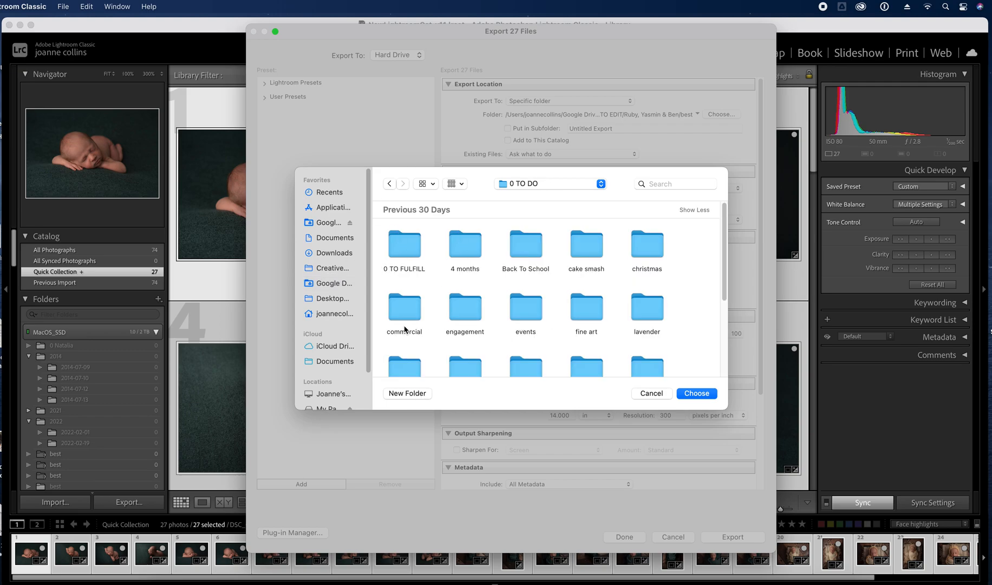
scroll(712, 278, "down", 10)
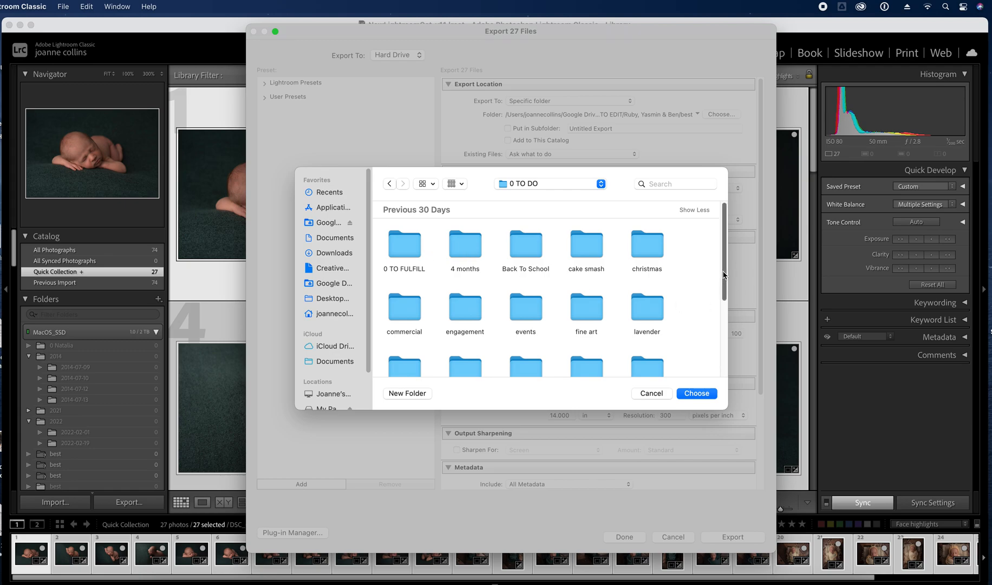
double_click(396, 350)
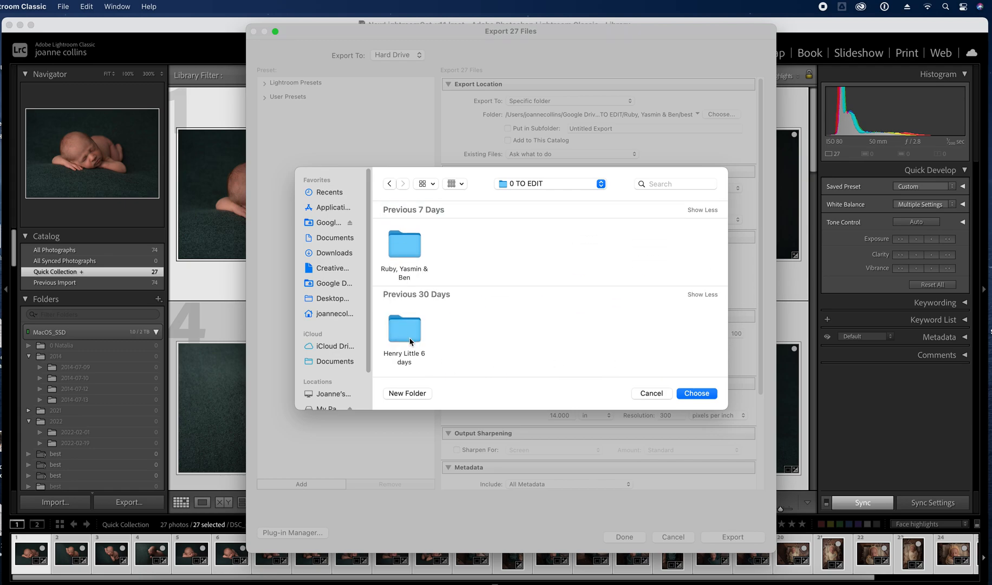
Create a new folder inside 0 TO EDIT, named with the baby's full name followed by "13 days"
left_click(417, 391)
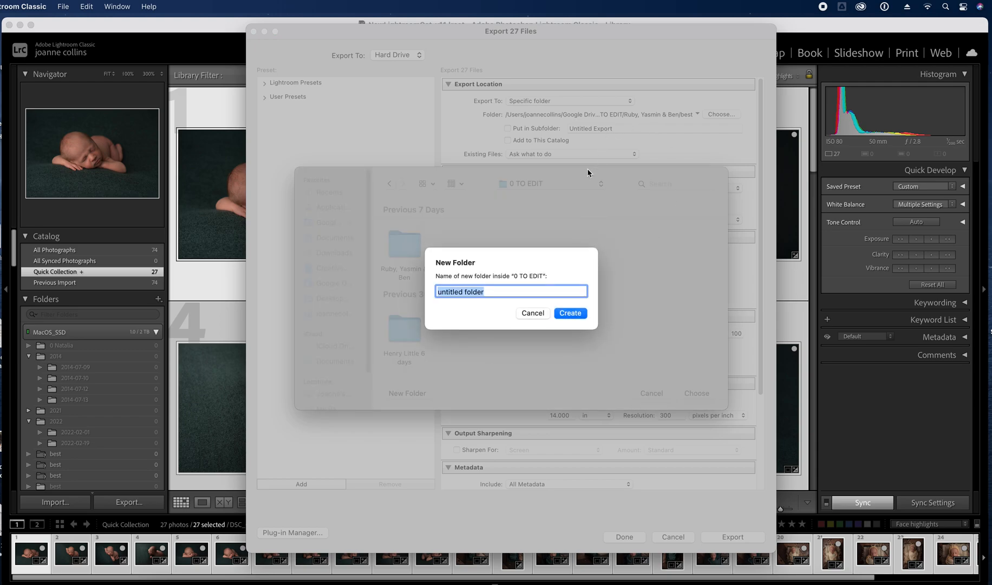
type("Auf")
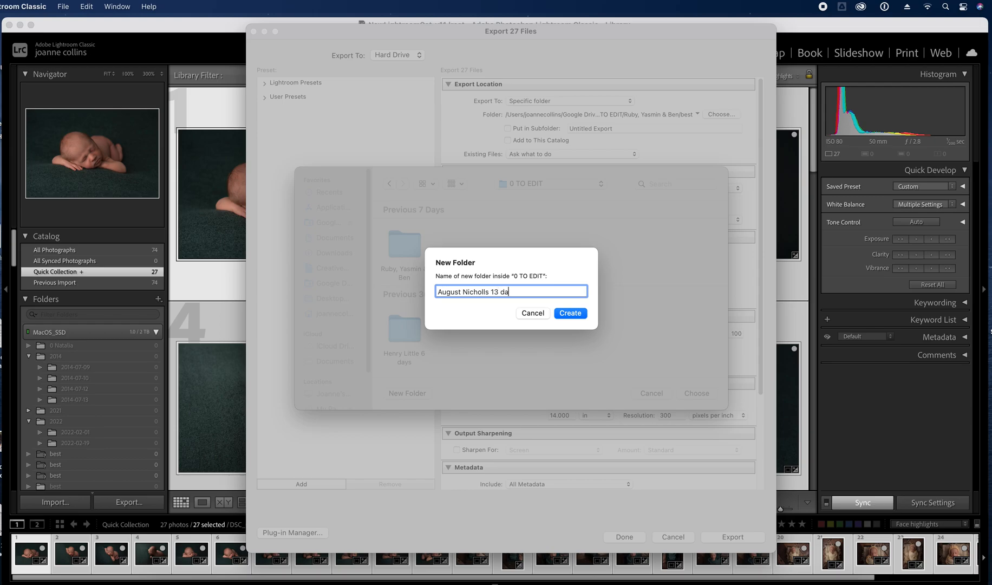
left_click(577, 315)
Create a "best" subfolder inside the client's folder and choose it as the export destination
left_click(408, 395)
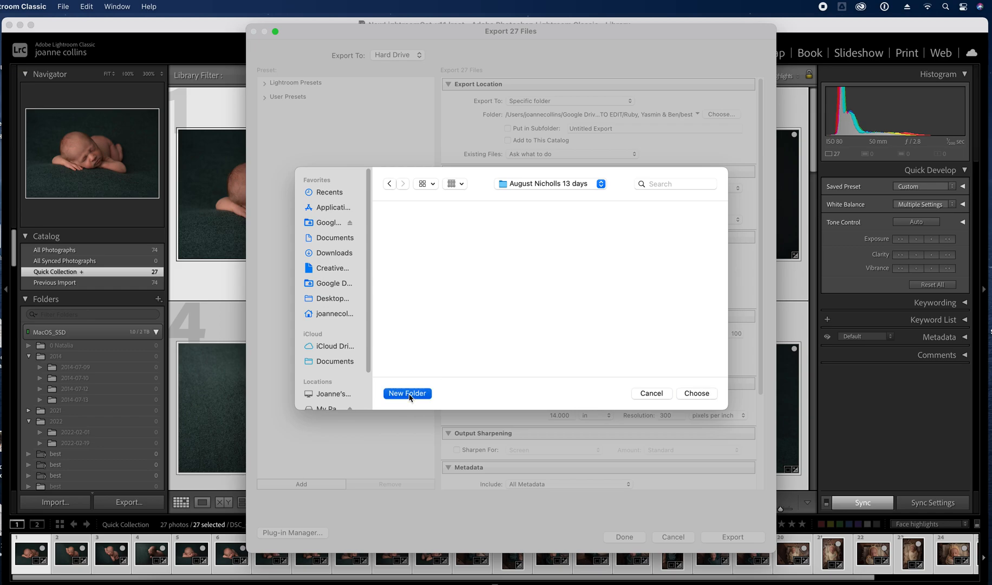
type("b")
left_click(572, 318)
left_click(697, 393)
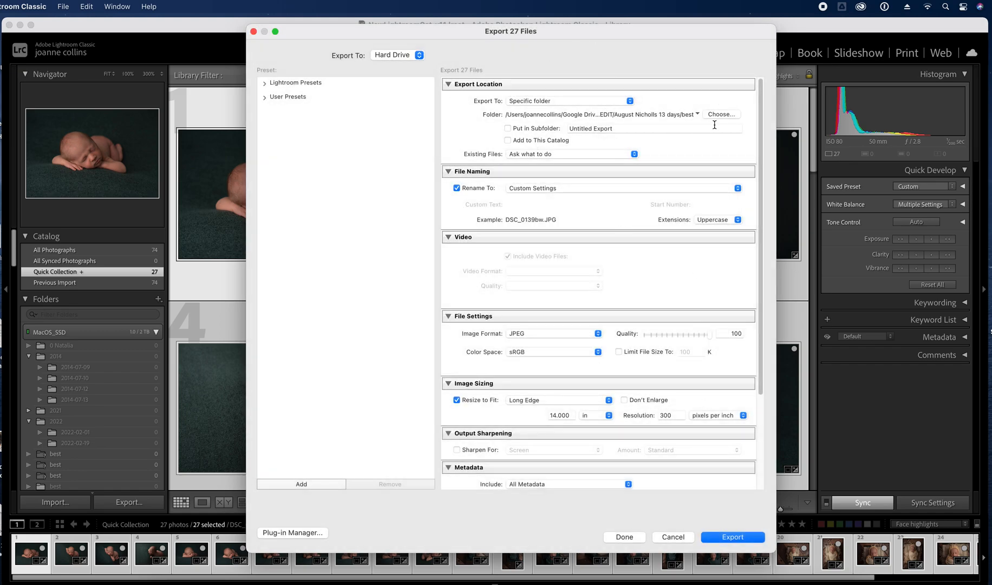
Edit the custom filename template, replacing the "bw" suffix after Filename with an underscore
left_click(618, 189)
left_click(591, 288)
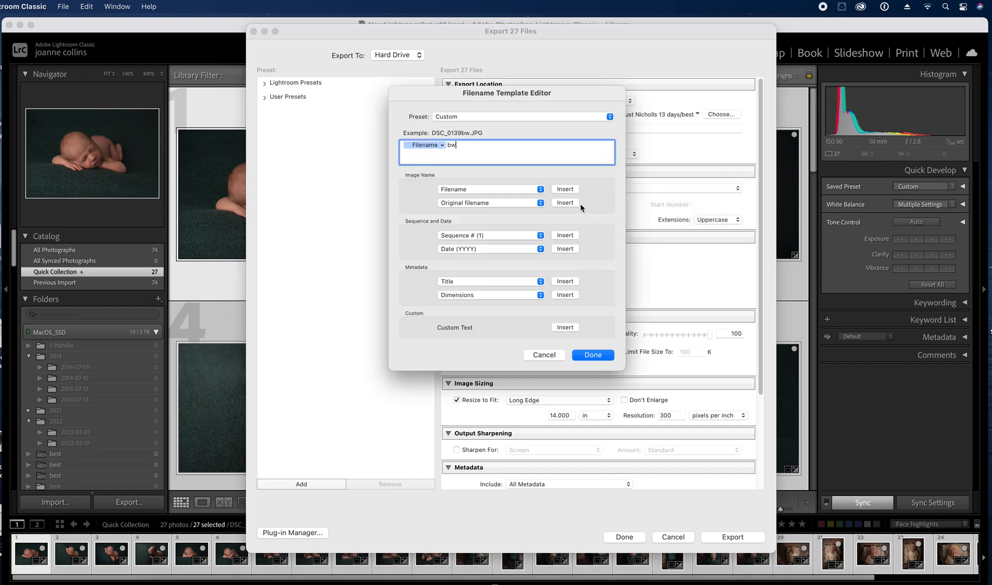
key("BackSpace")
key("BackSpace")
type("_")
left_click(604, 358)
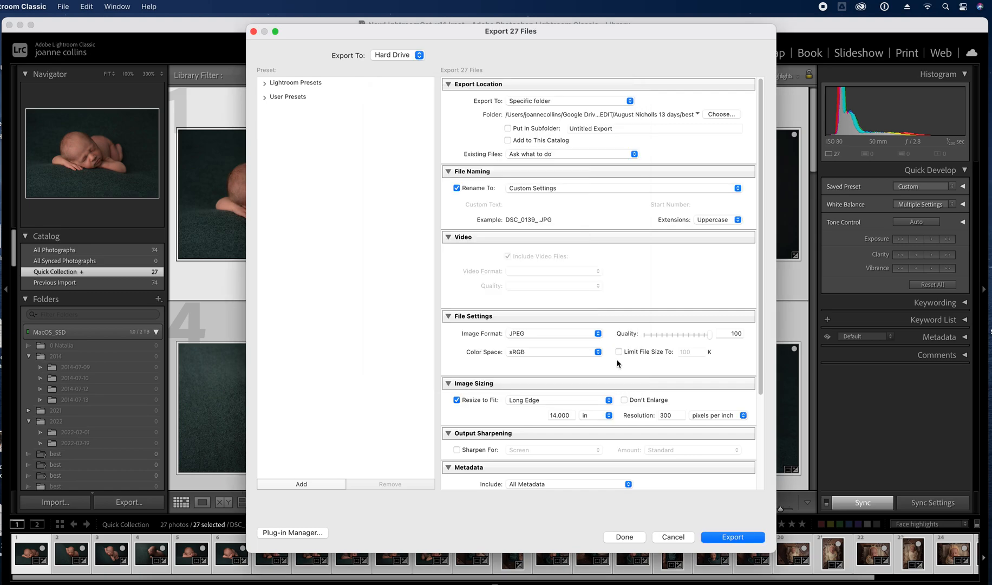
Review the remaining export settings and export the 27 photos
left_click_drag(761, 226, 762, 318)
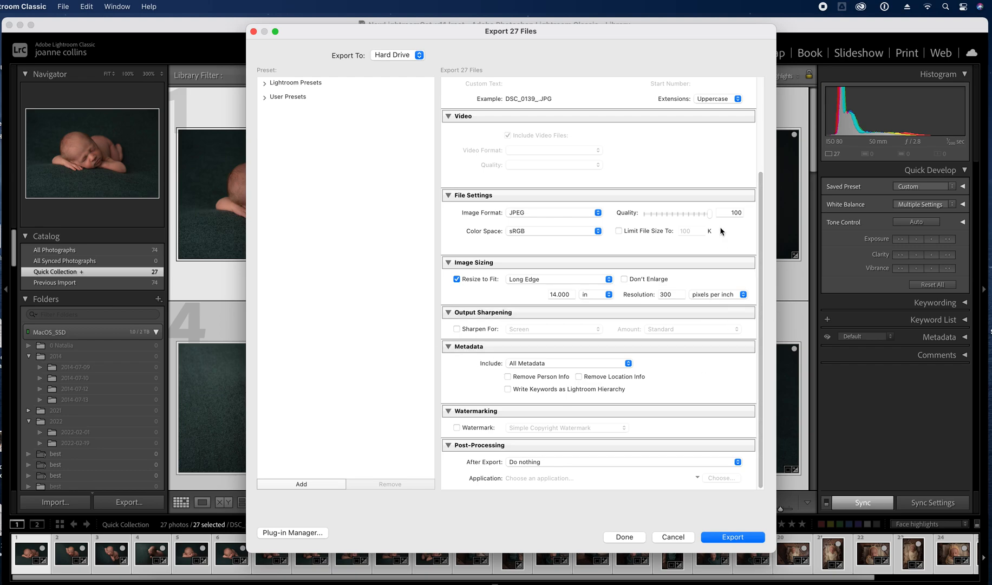
left_click(735, 538)
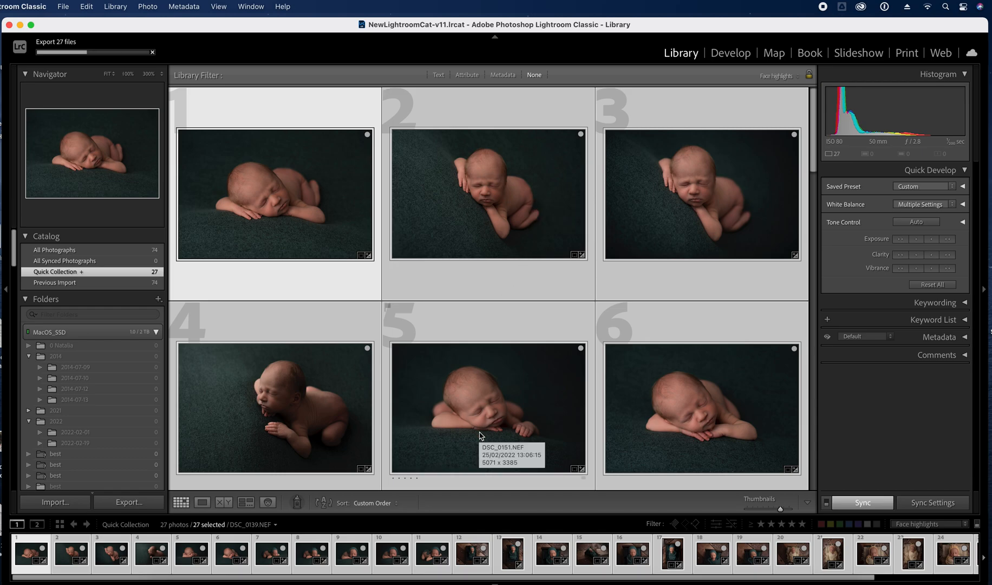
key("super+shift+5")
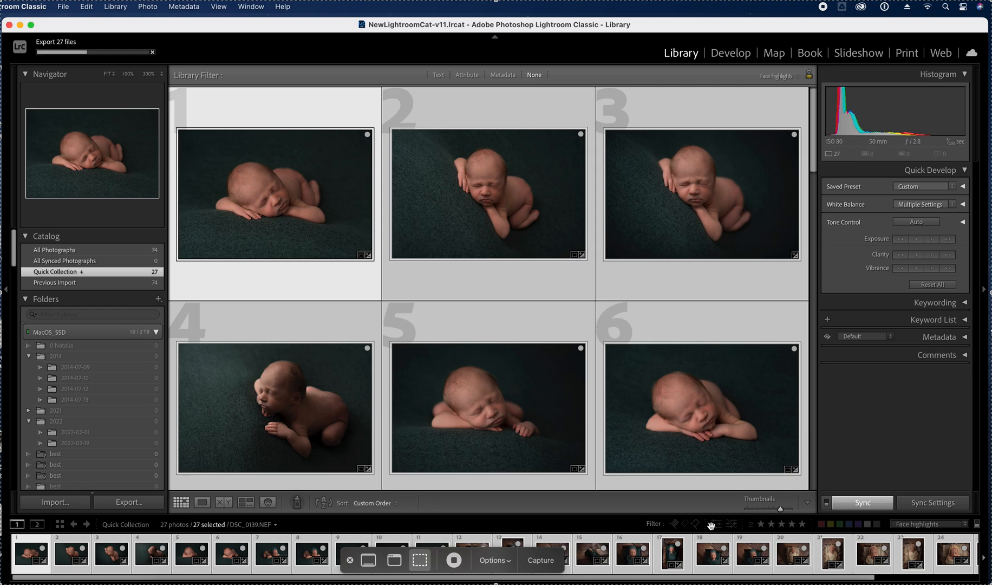